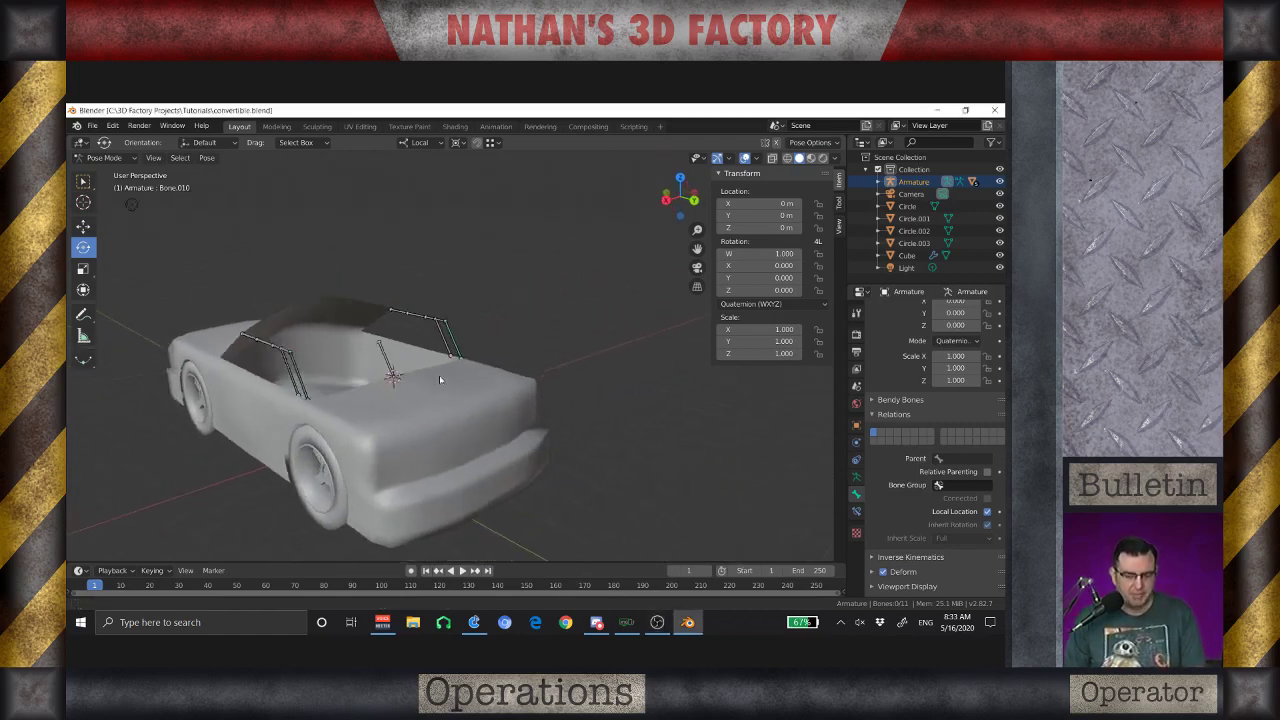
Zoom out to a wider rear view of the car and select the control bone Bone.010
scroll(489, 382, "up", 6)
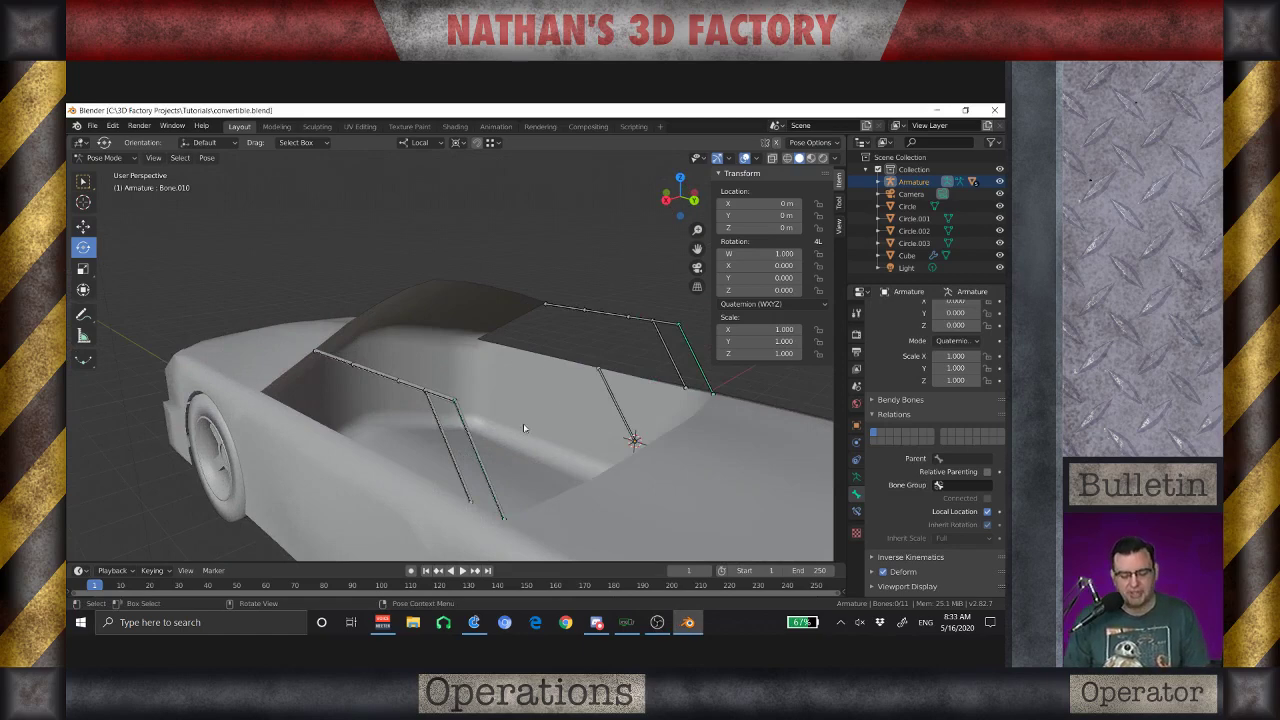
scroll(523, 428, "down", 3)
mouse_move(543, 414)
middle_mouse_down()
mouse_move(528, 400)
mouse_move(540, 420)
mouse_move(512, 440)
mouse_move(546, 405)
middle_mouse_up()
scroll(546, 403, "up", 4)
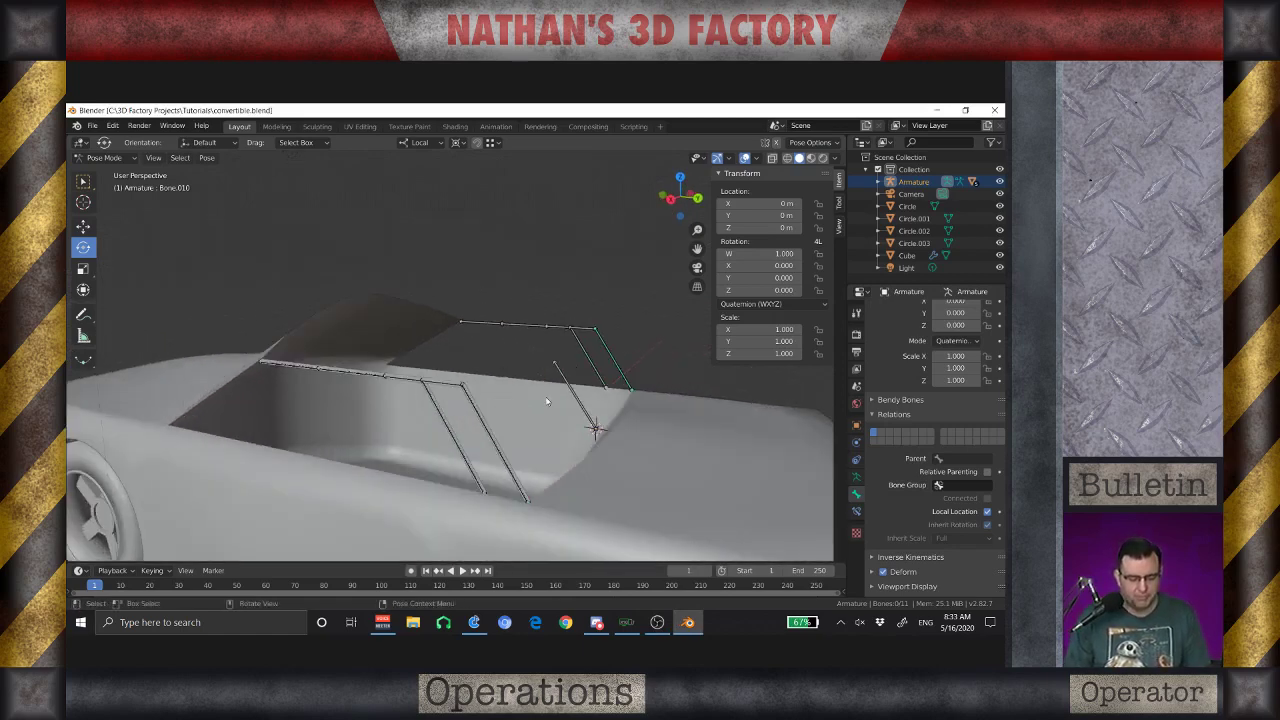
left_click(559, 372)
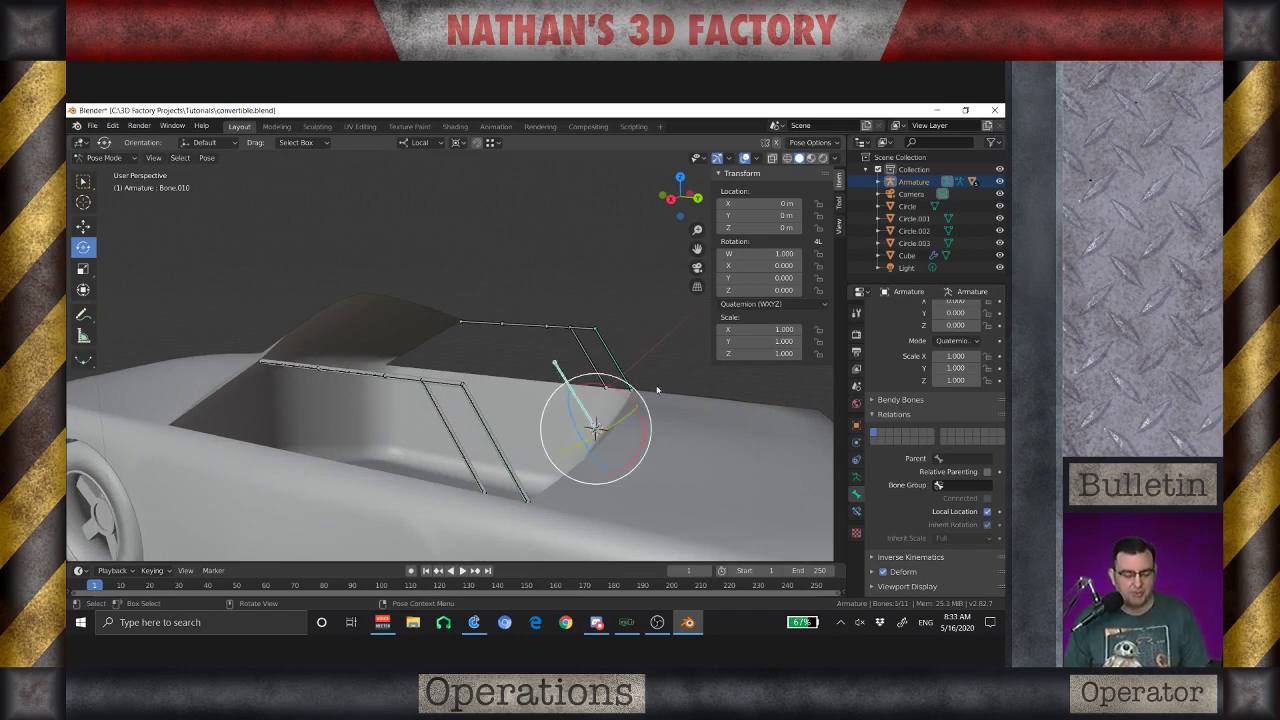
Trial-rotate Bone.010 freely, cancel the turn, and orbit around to a side view of the car
scroll(567, 371, "down", 4)
middle_click_drag(567, 371, 580, 372)
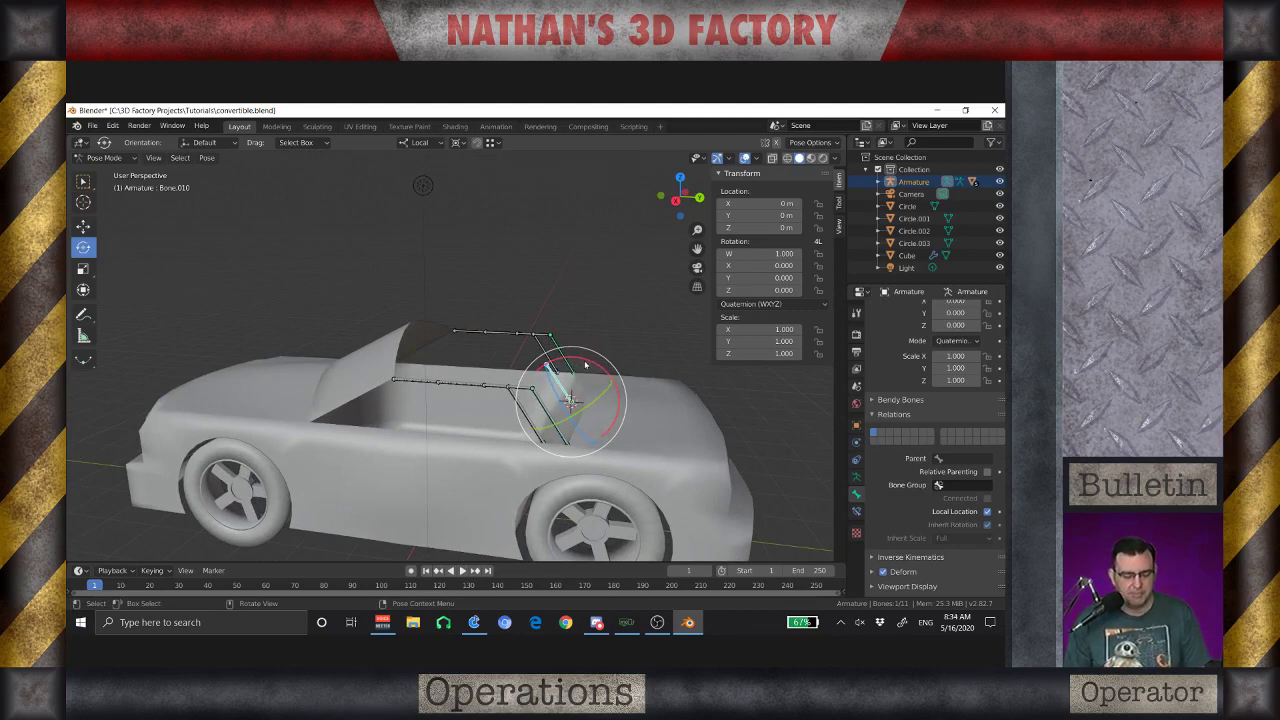
left_click_drag(570, 400, 545, 292)
right_click(545, 292)
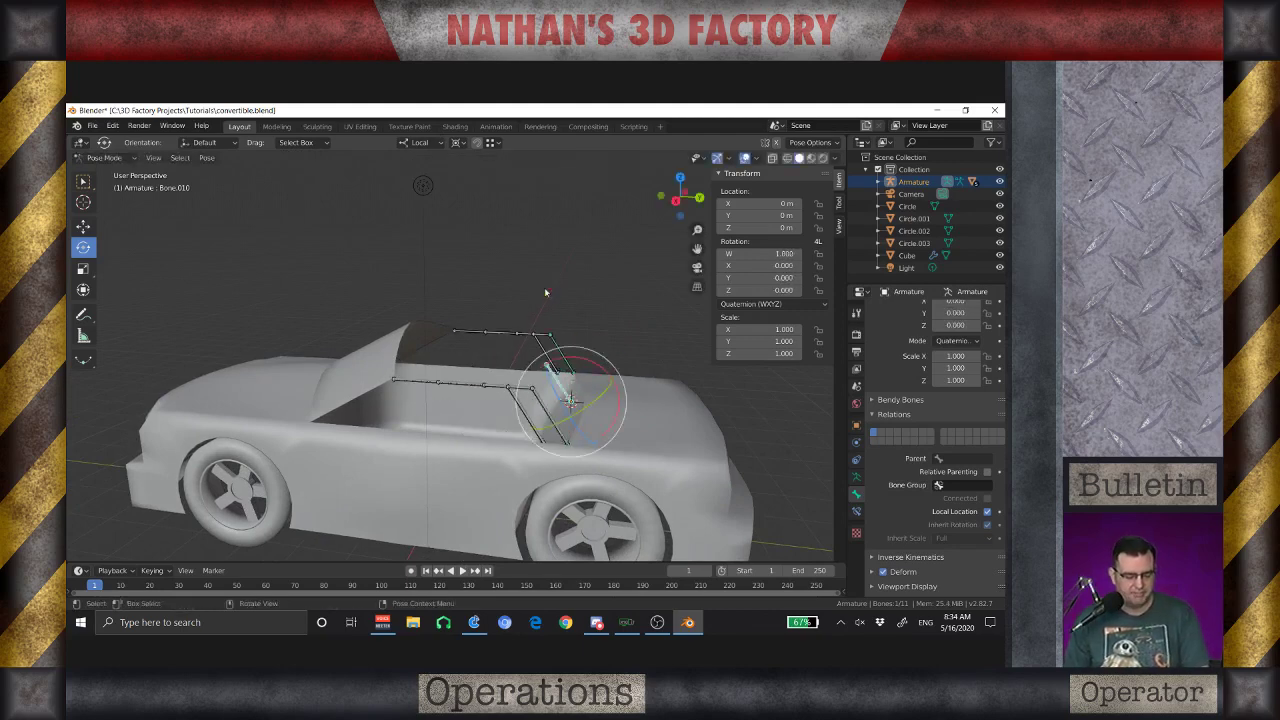
middle_click_drag(646, 445, 508, 433)
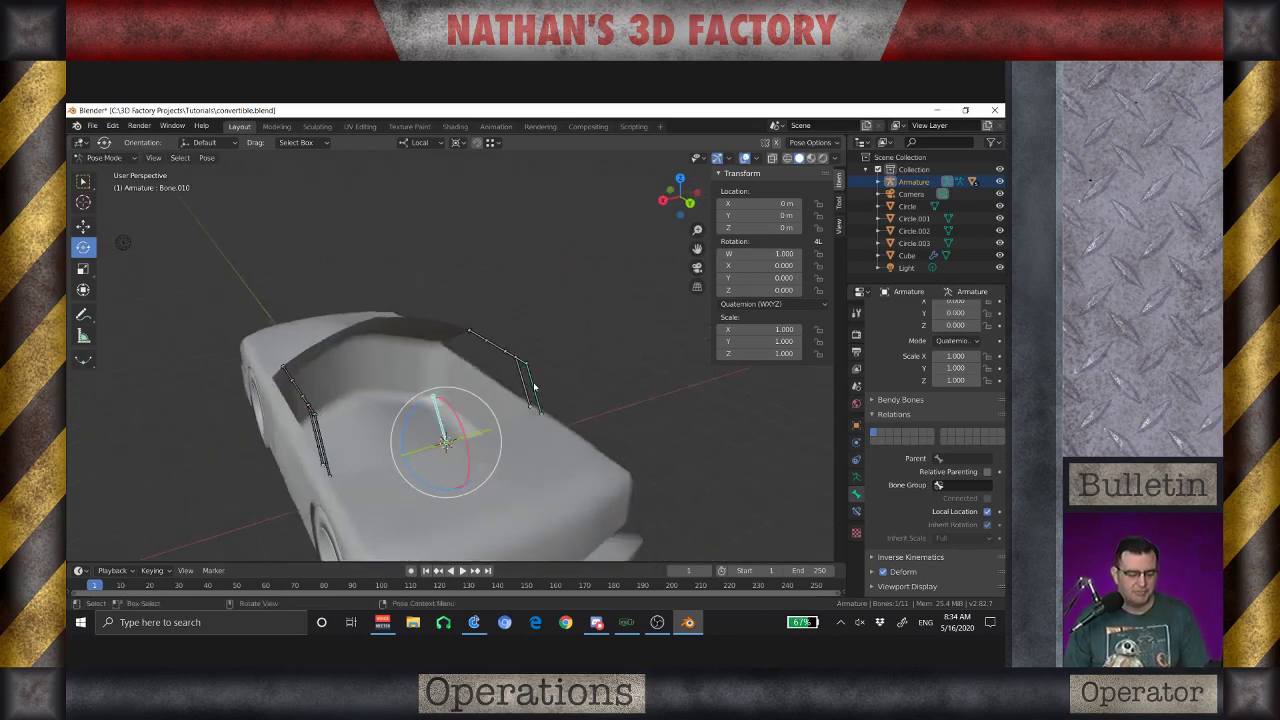
middle_click_drag(411, 414, 430, 399)
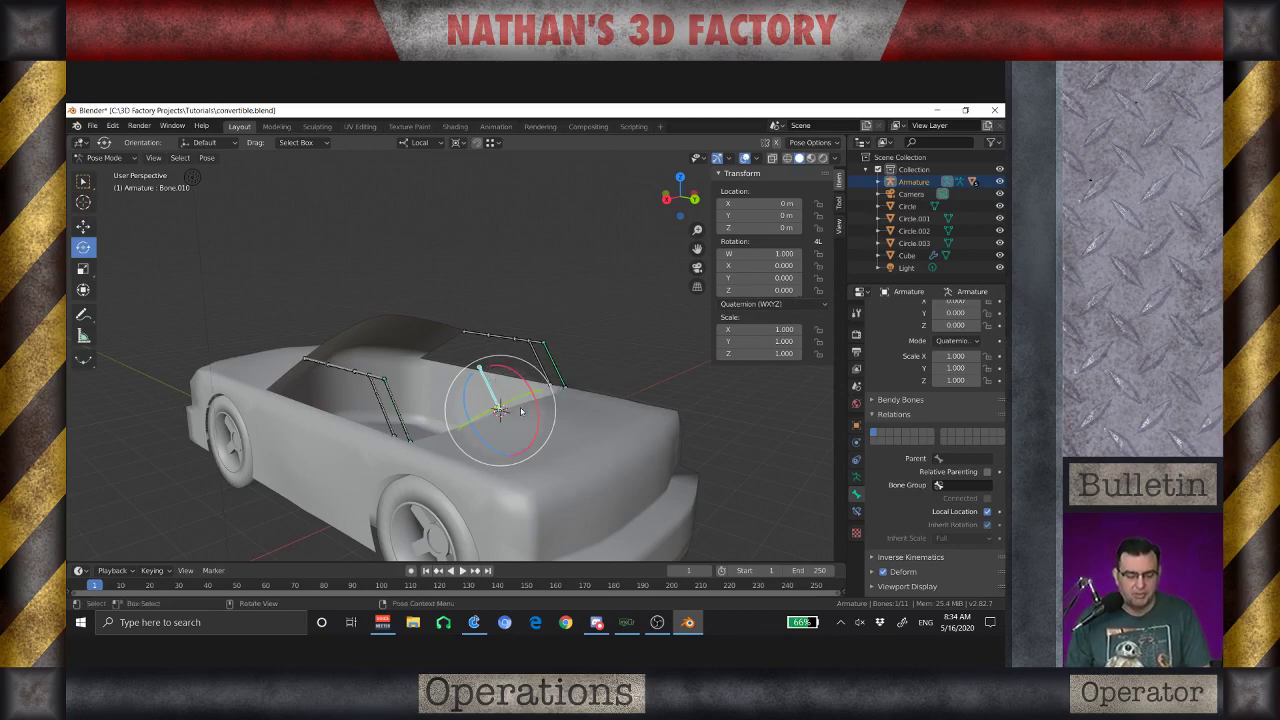
Lock Bone.010's Y and Z rotation, swing it about X to fold the roof, then clear its rotation
left_click(818, 277)
left_click(818, 289)
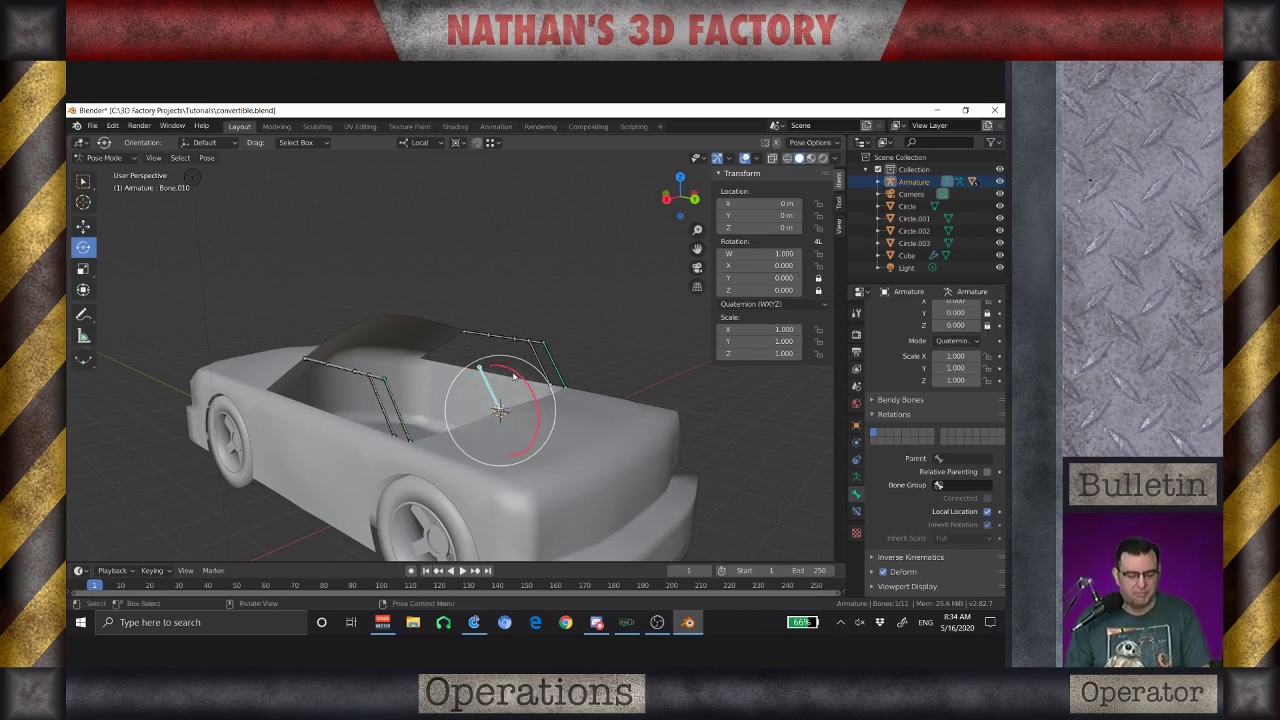
left_click_drag(513, 378, 593, 512)
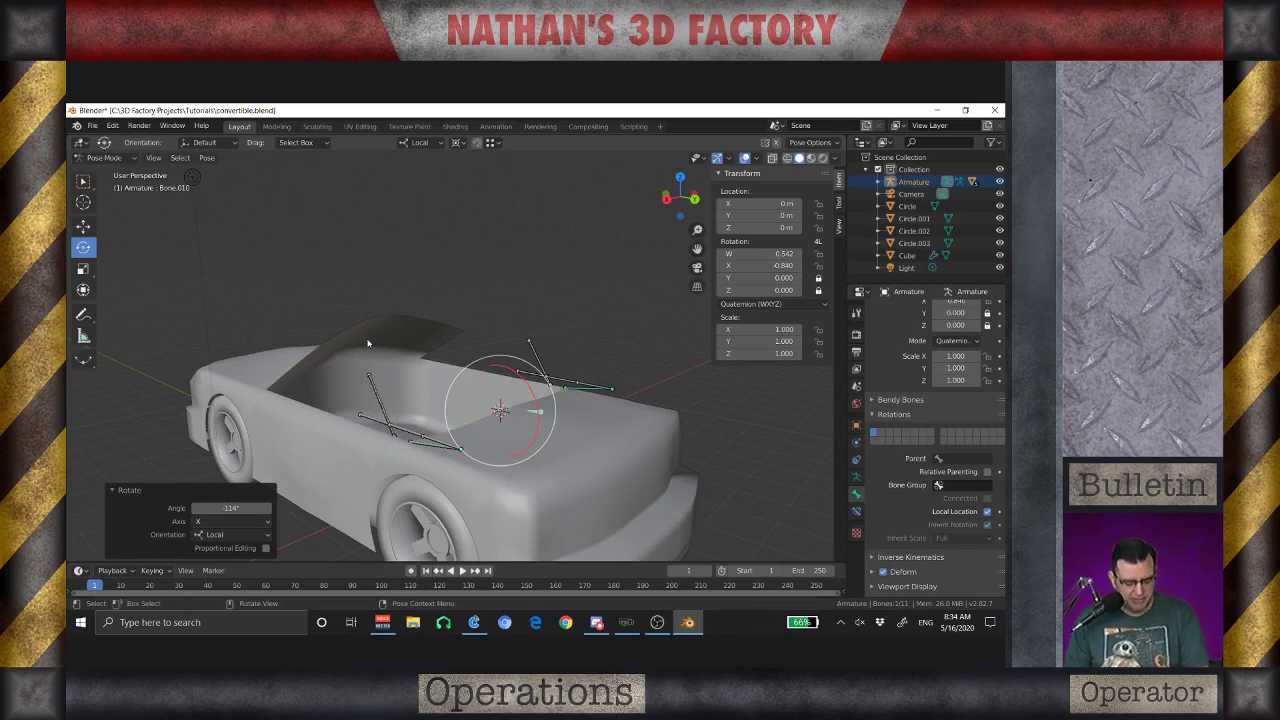
key("alt")
key("alt+r")
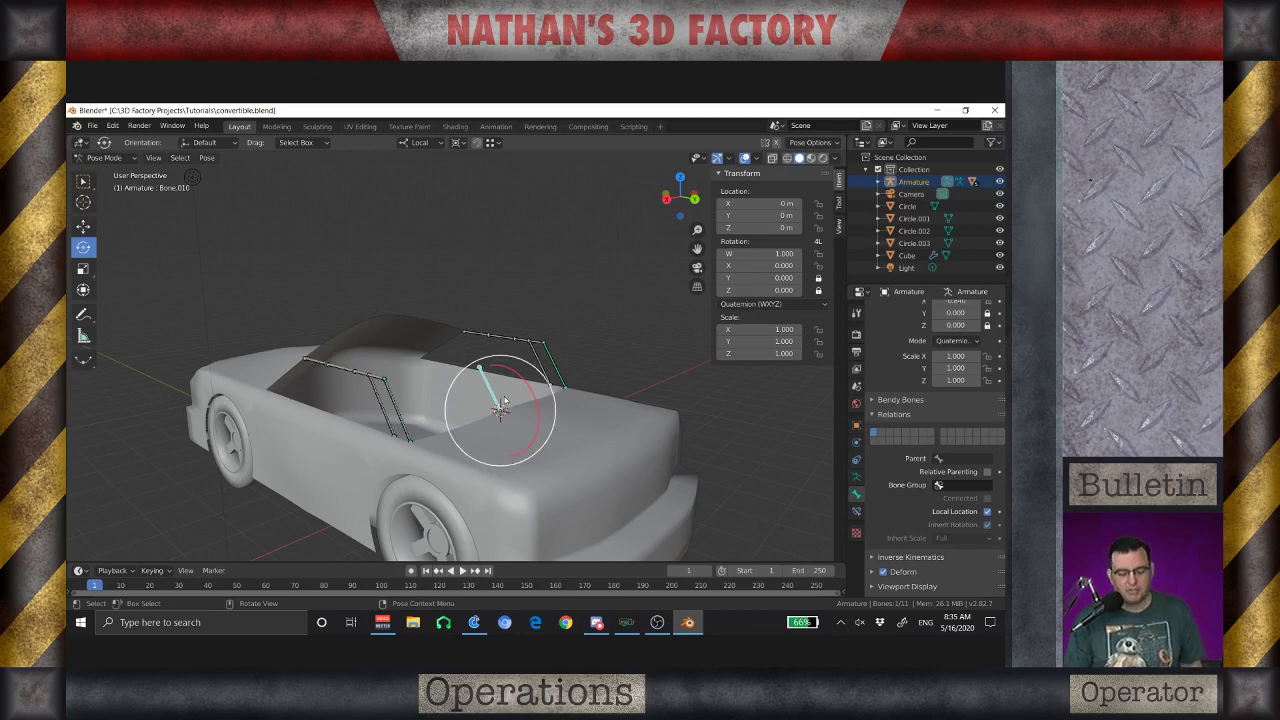
Select Bone.003, move in close beside the cockpit, and make the lower roof bone 'Bone' active
scroll(506, 295, "up", 3)
middle_click_drag(505, 295, 543, 337)
left_click(549, 340)
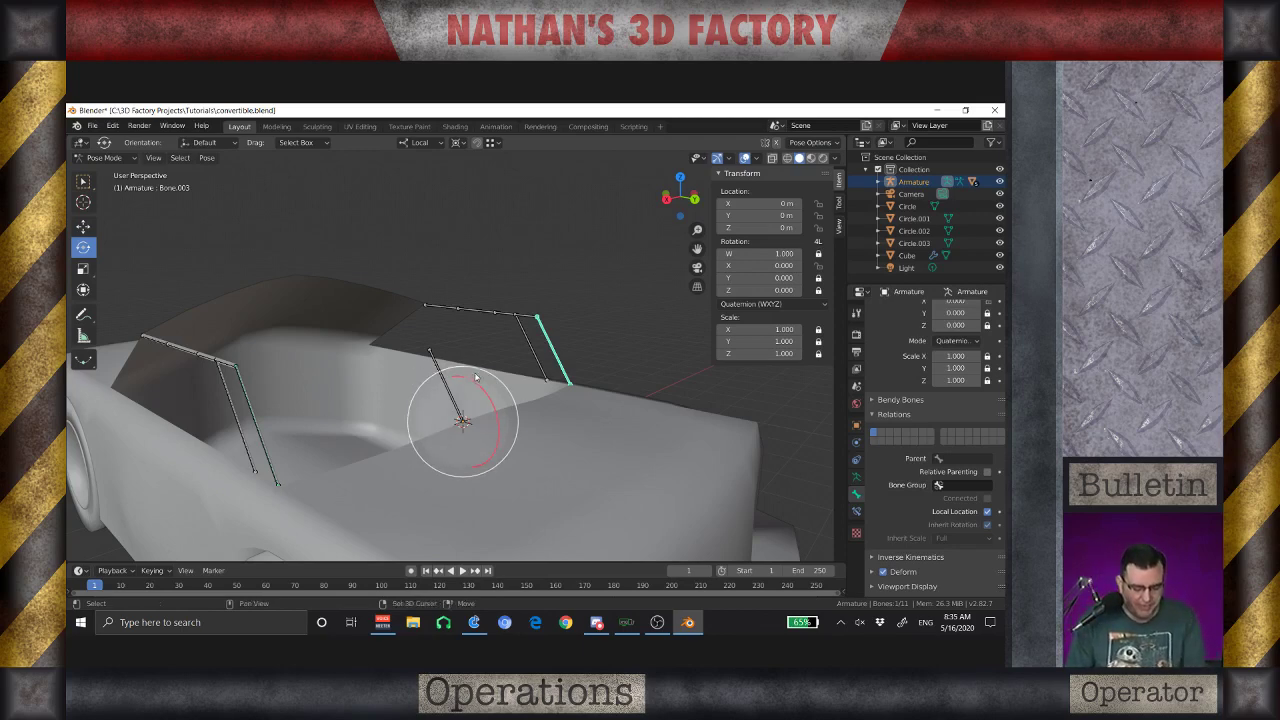
middle_click_drag(412, 398, 370, 378, "shift")
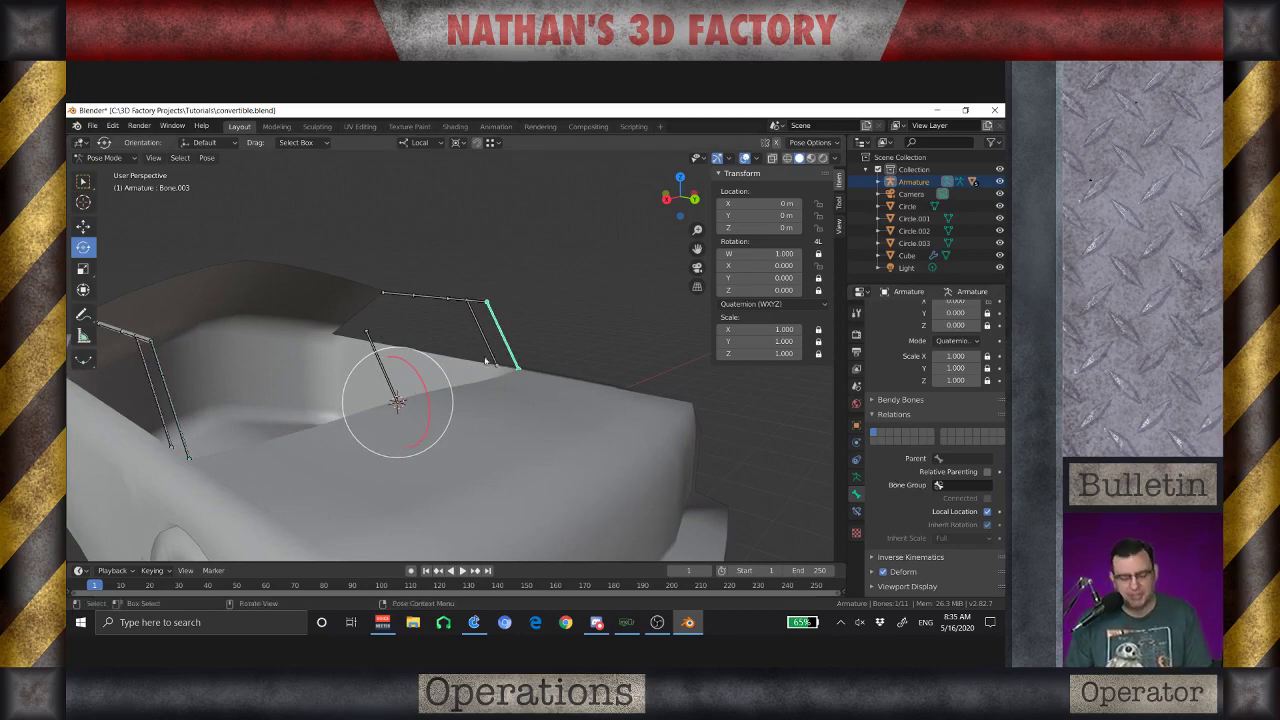
middle_click_drag(402, 318, 460, 378, "shift")
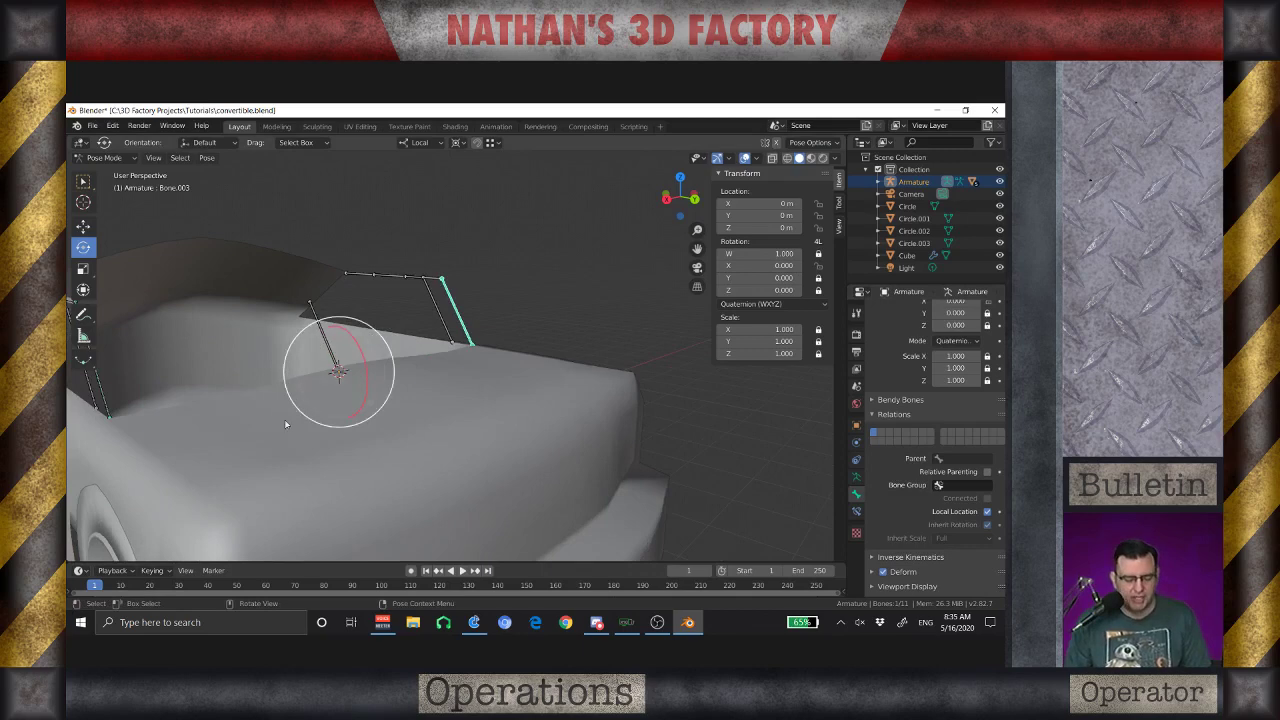
middle_click_drag(286, 420, 324, 403)
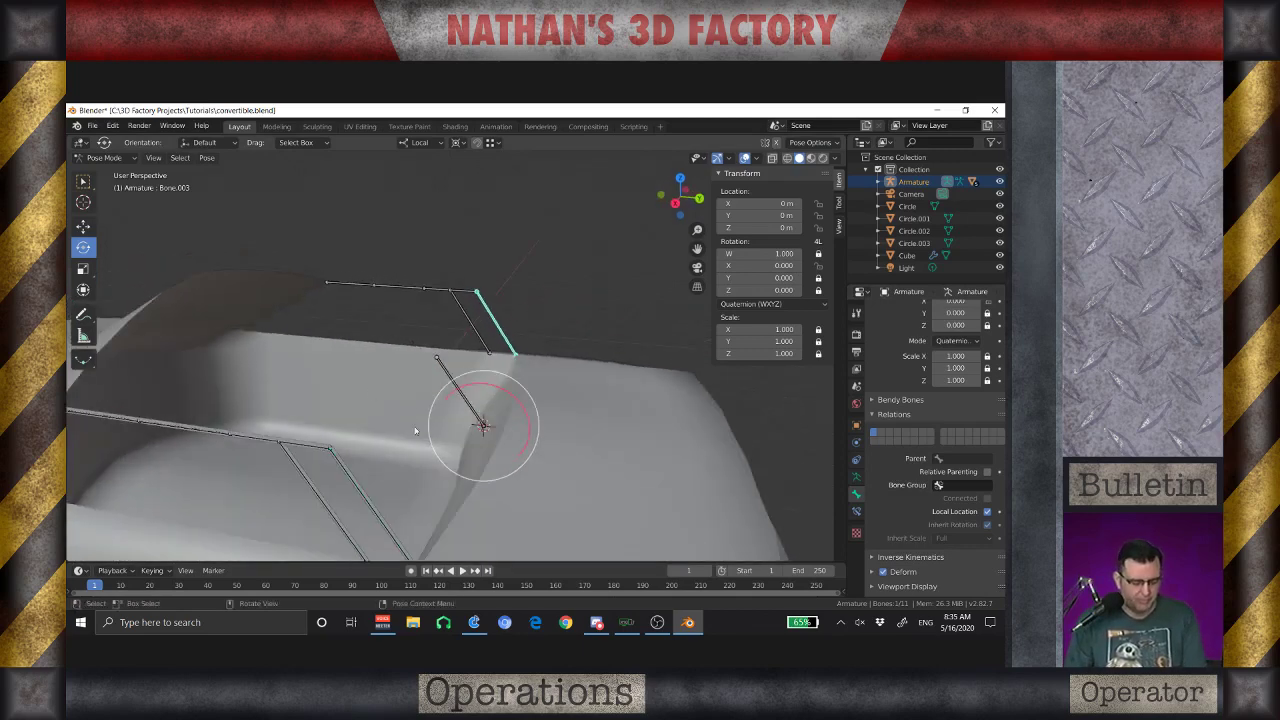
left_click(349, 476)
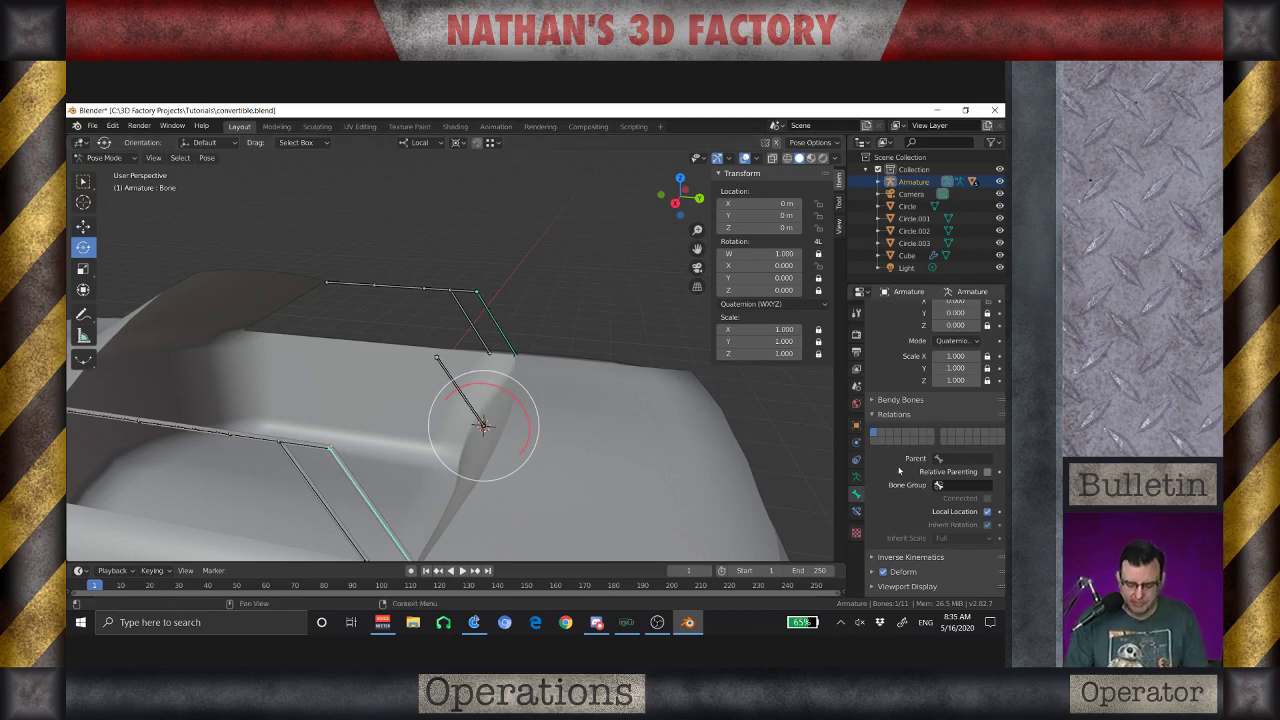
Show bone constraints and select Bone.003 to view its Copy Rotation from Bone.010
left_click(856, 512)
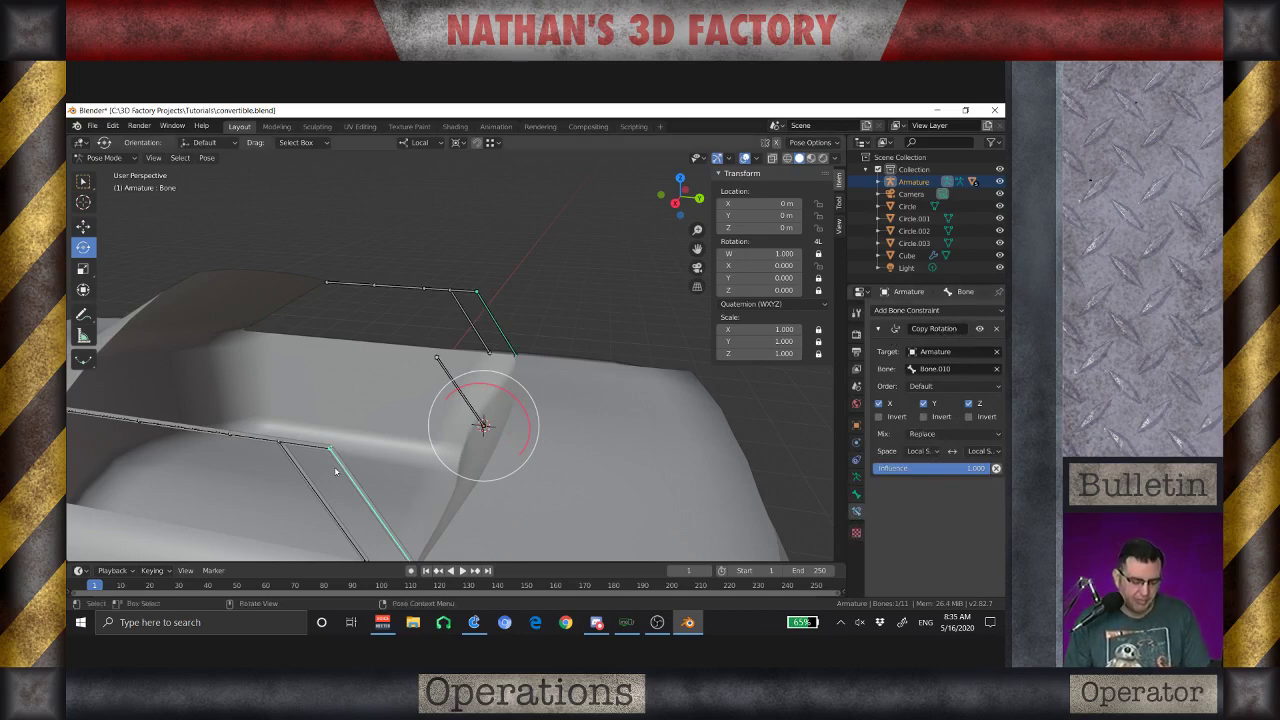
left_click(492, 318)
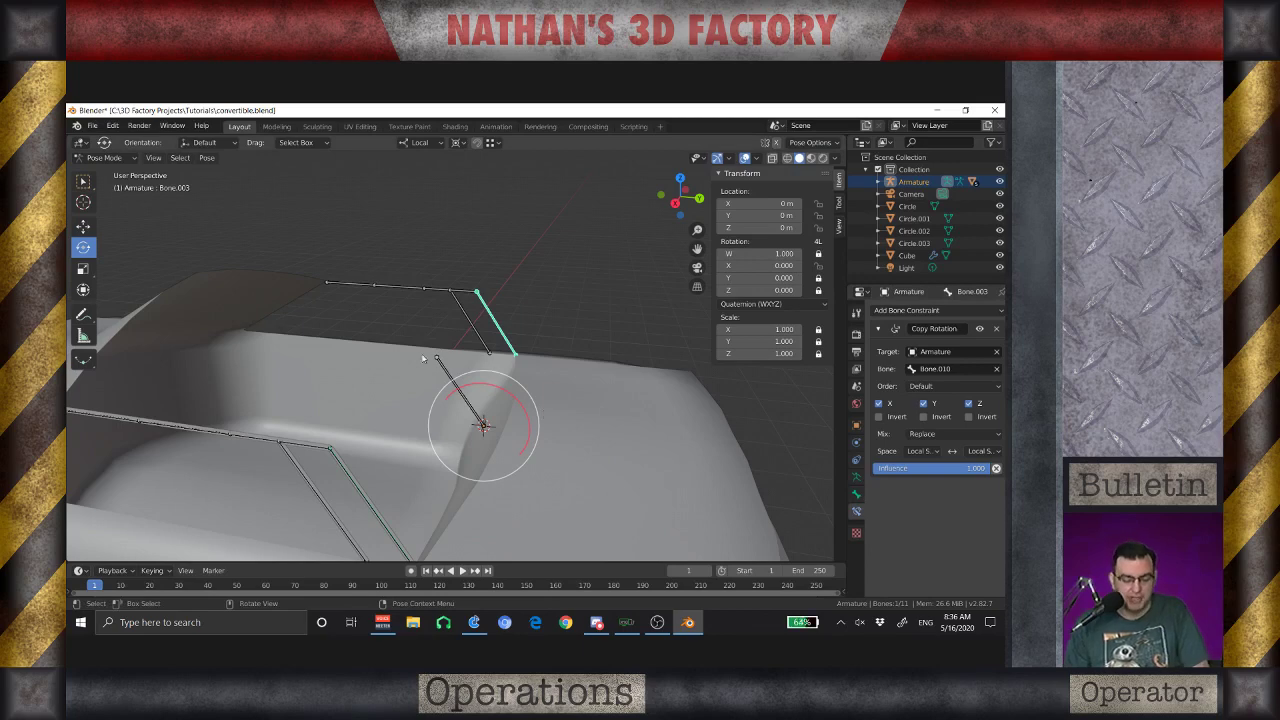
Select Bone.010, test-rotate it about X to check the folding, and cancel the rotation
scroll(531, 360, "down", 5)
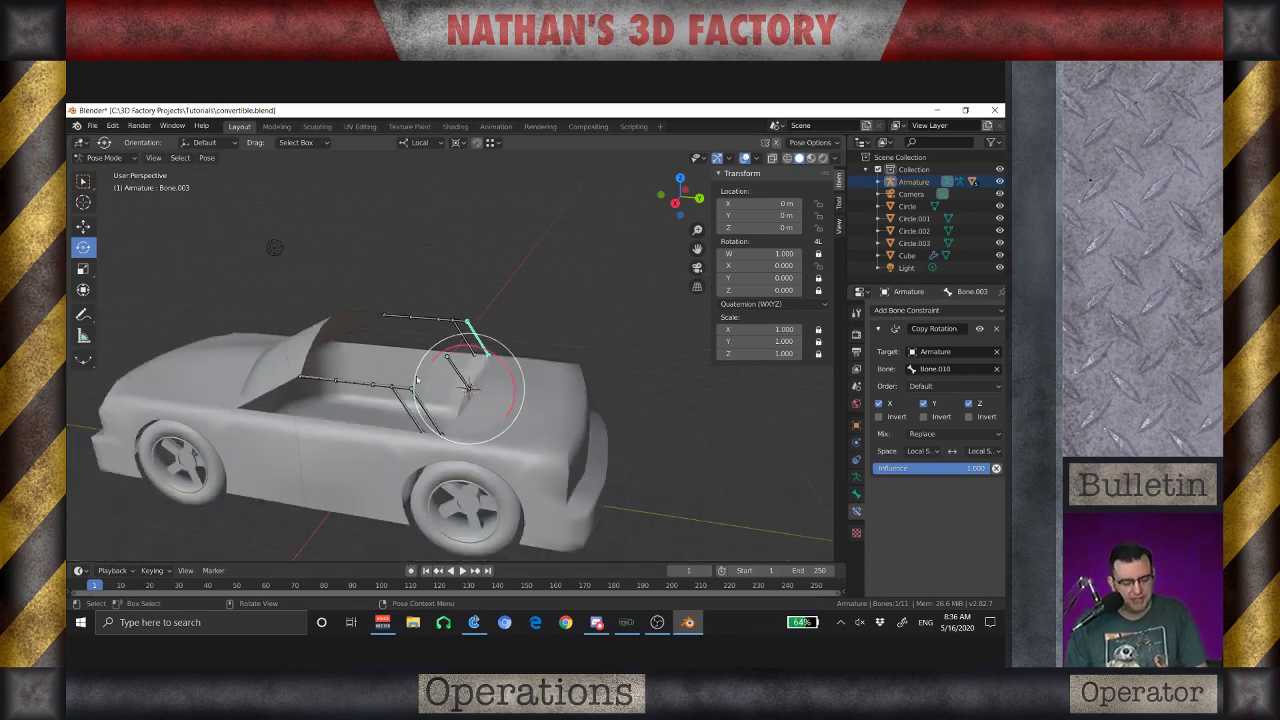
scroll(421, 364, "up", 3)
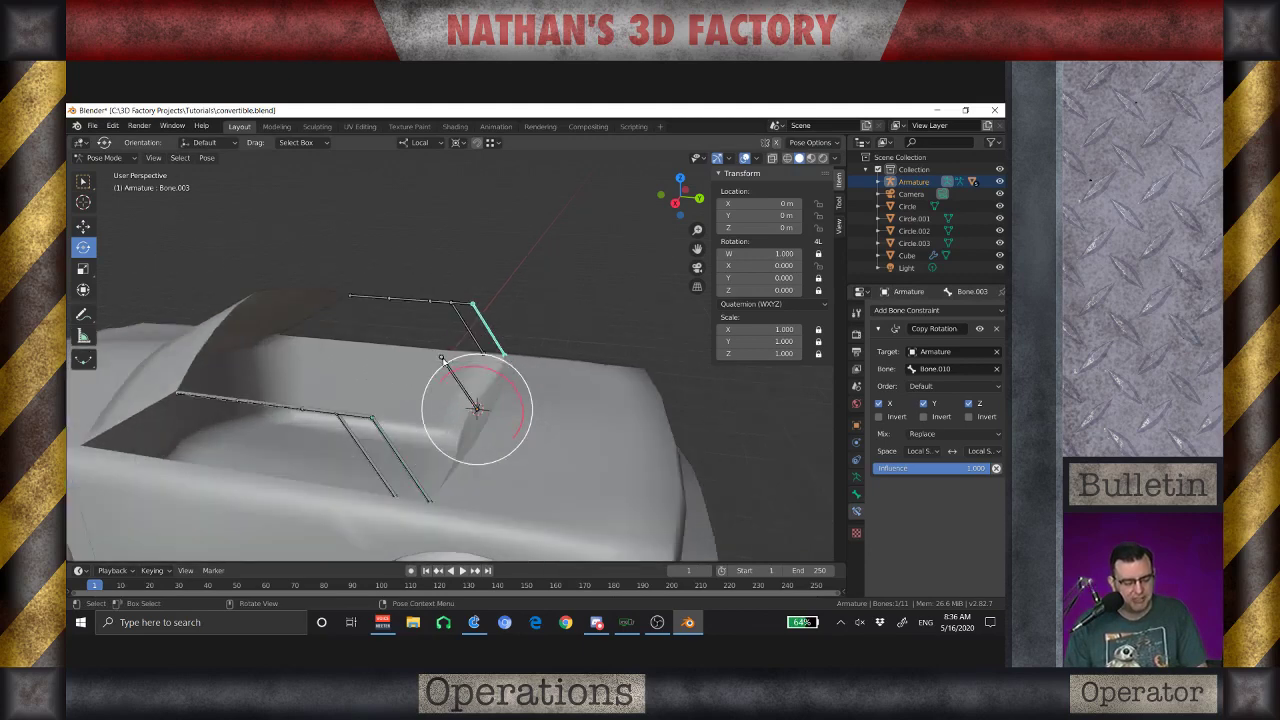
left_click(442, 359)
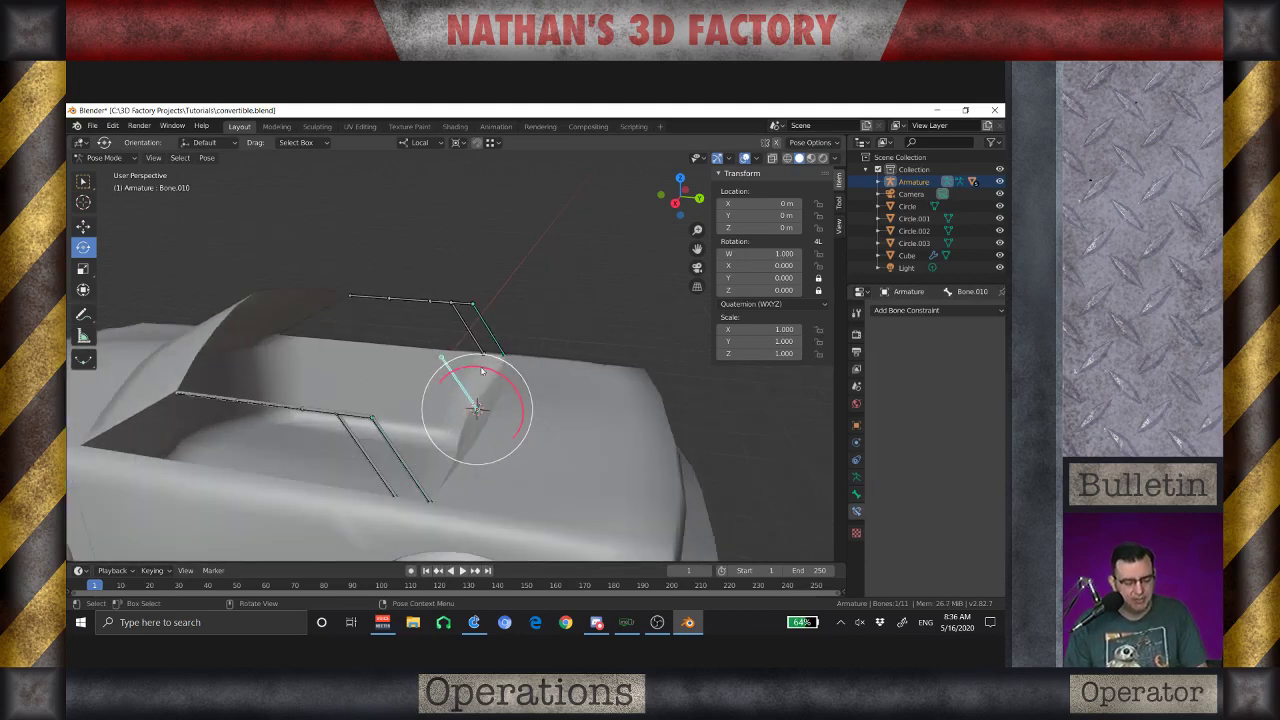
left_click_drag(484, 371, 533, 380)
right_click(533, 380)
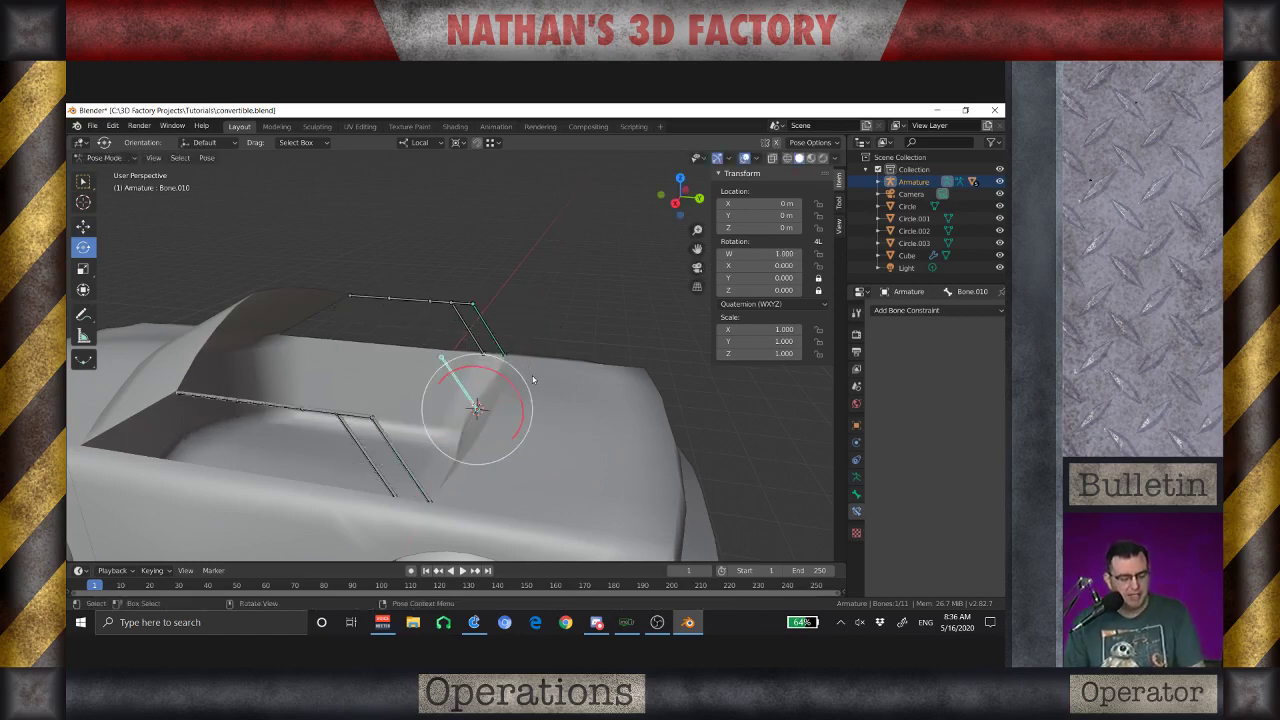
Select Bone.004 to inspect it, then switch to the Bone properties and reselect Bone.010
scroll(474, 295, "up", 2)
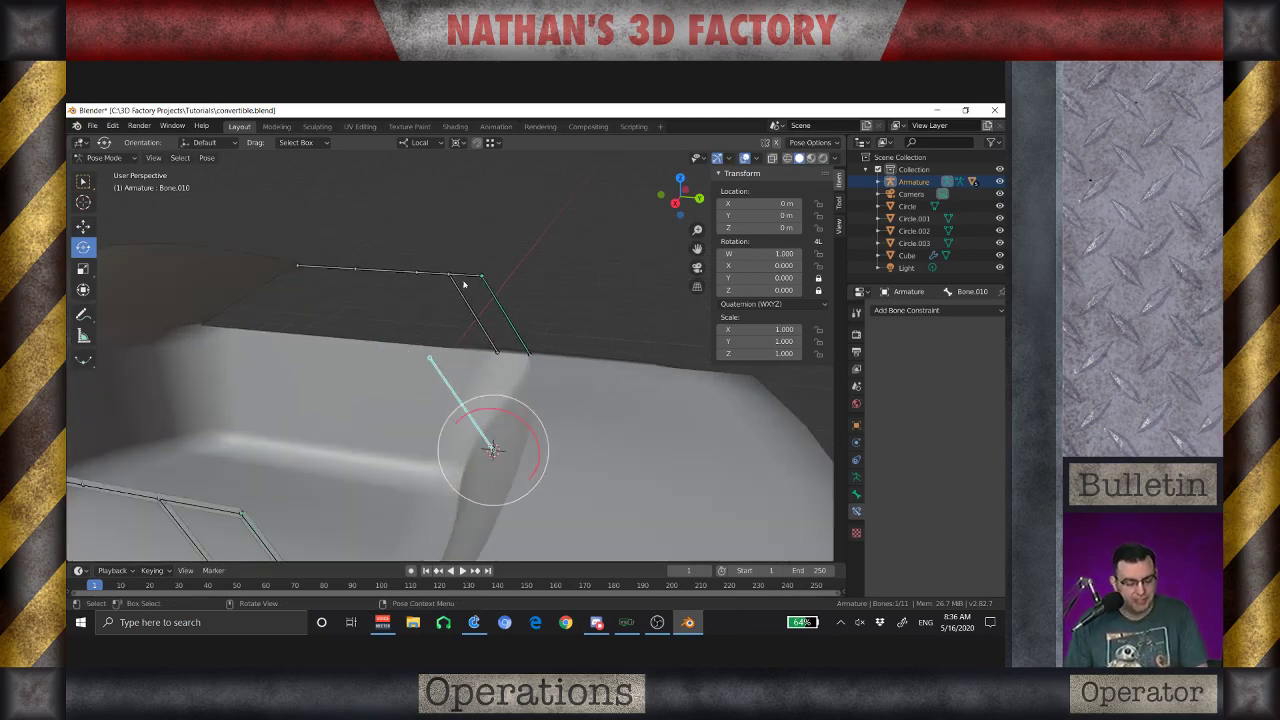
left_click(464, 279)
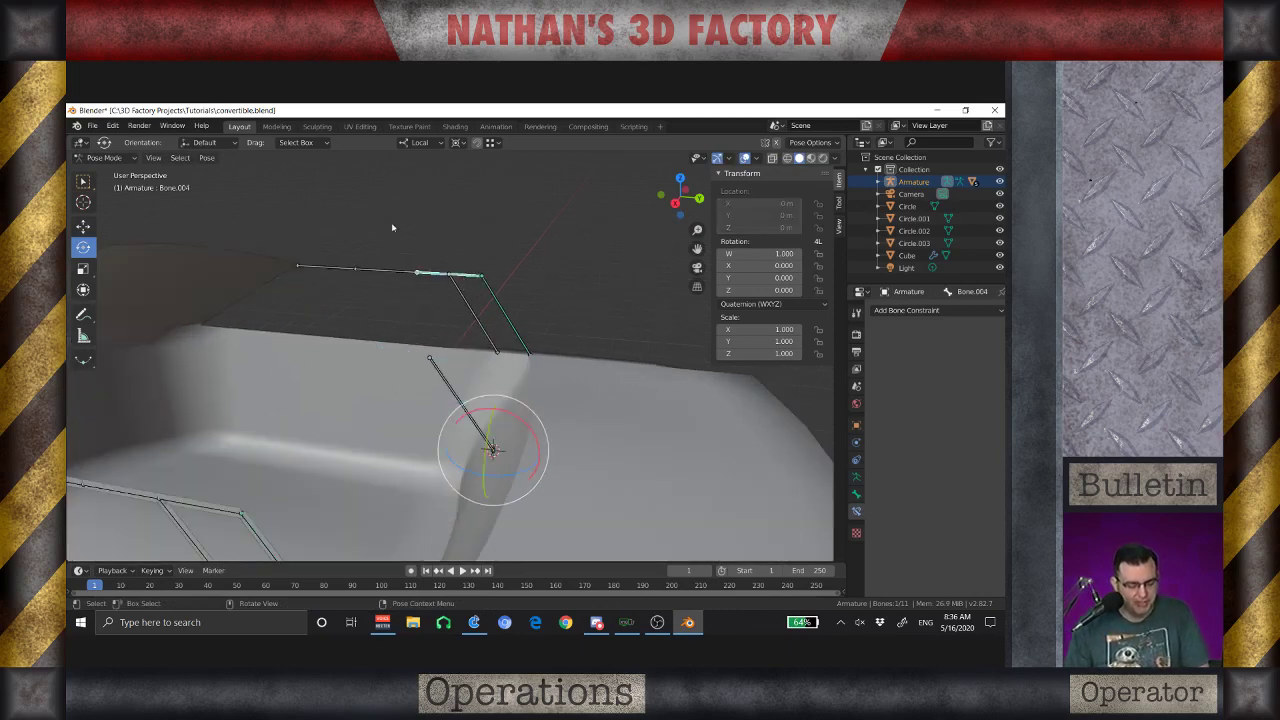
scroll(396, 363, "down", 3)
scroll(371, 400, "up", 3)
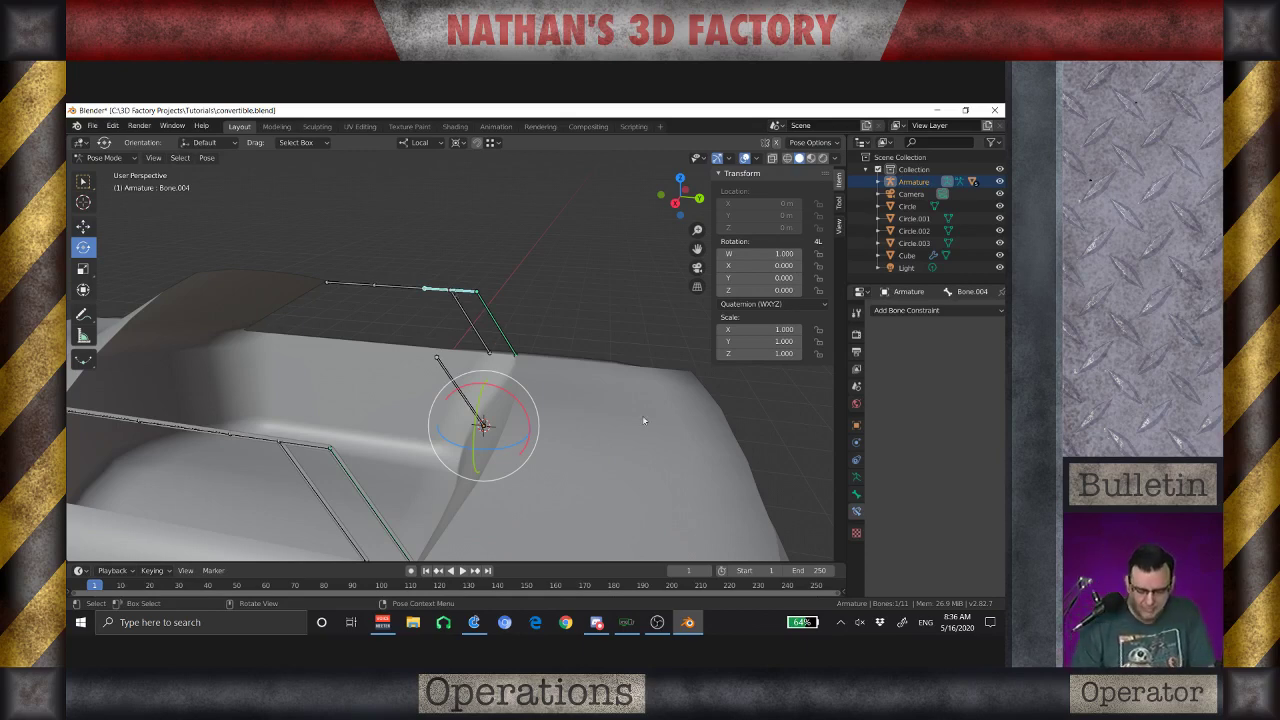
left_click(856, 477)
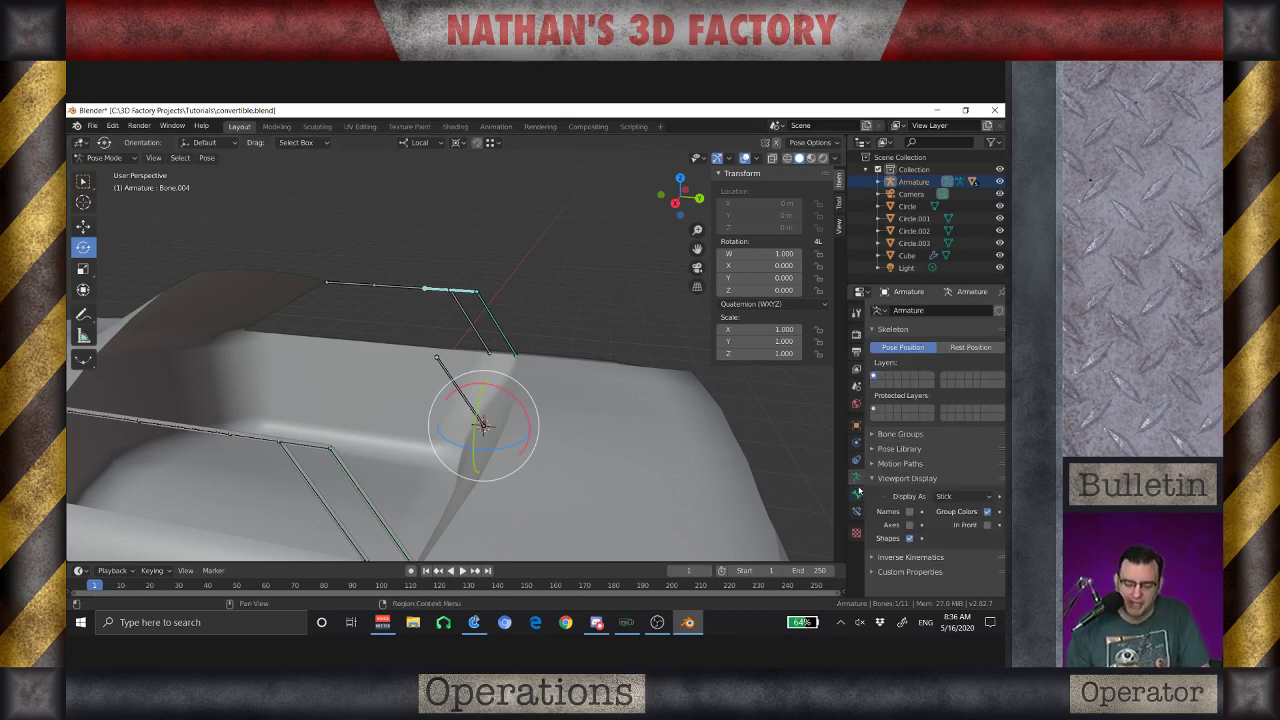
left_click(857, 493)
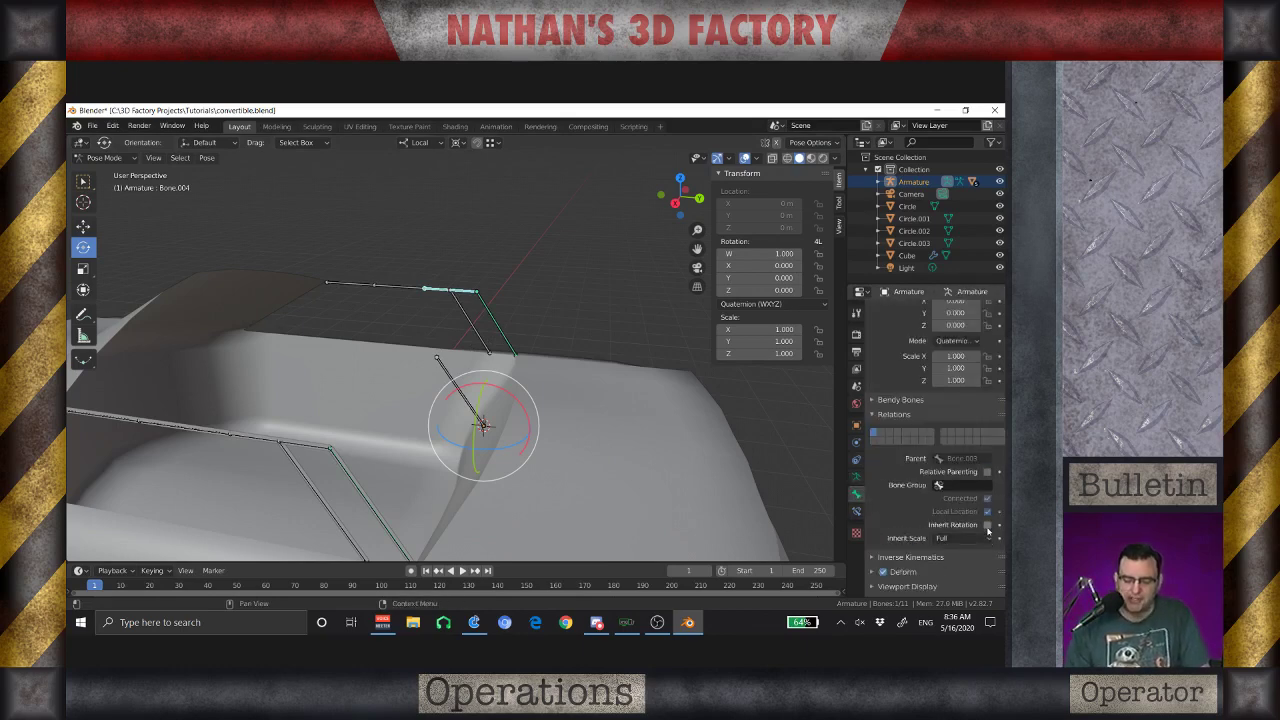
left_click(490, 316)
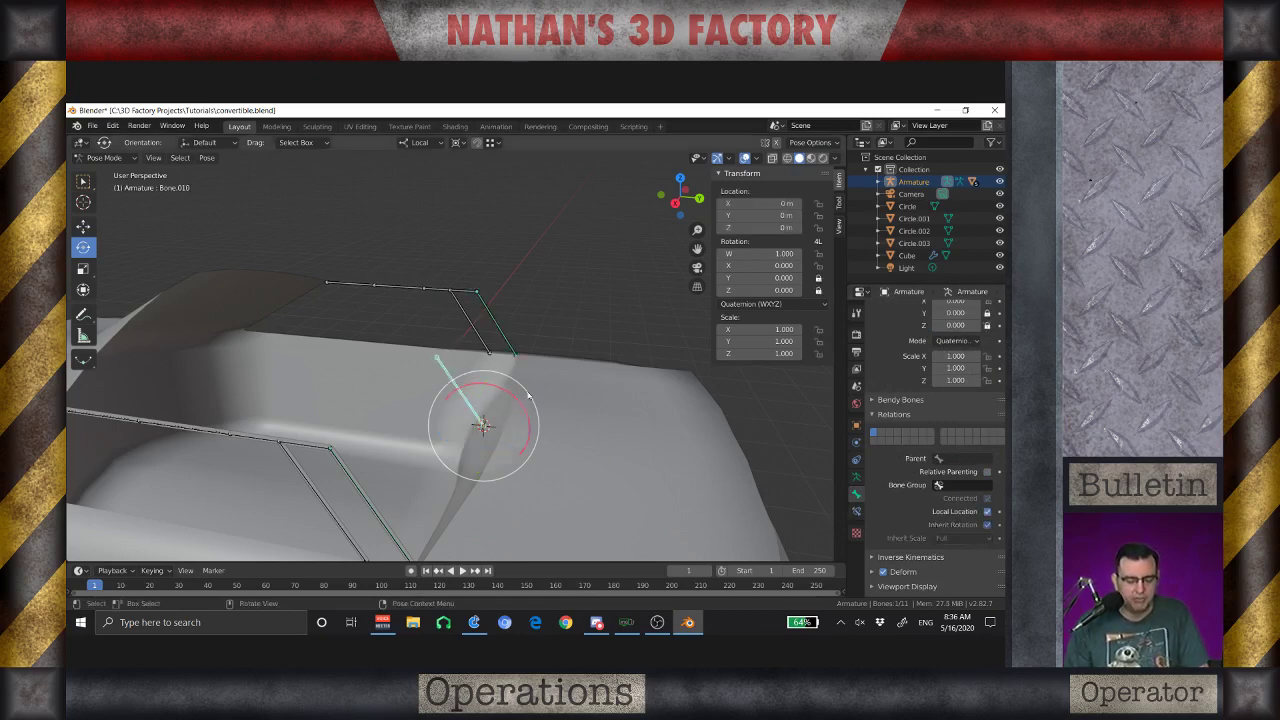
left_click(445, 370)
key("r")
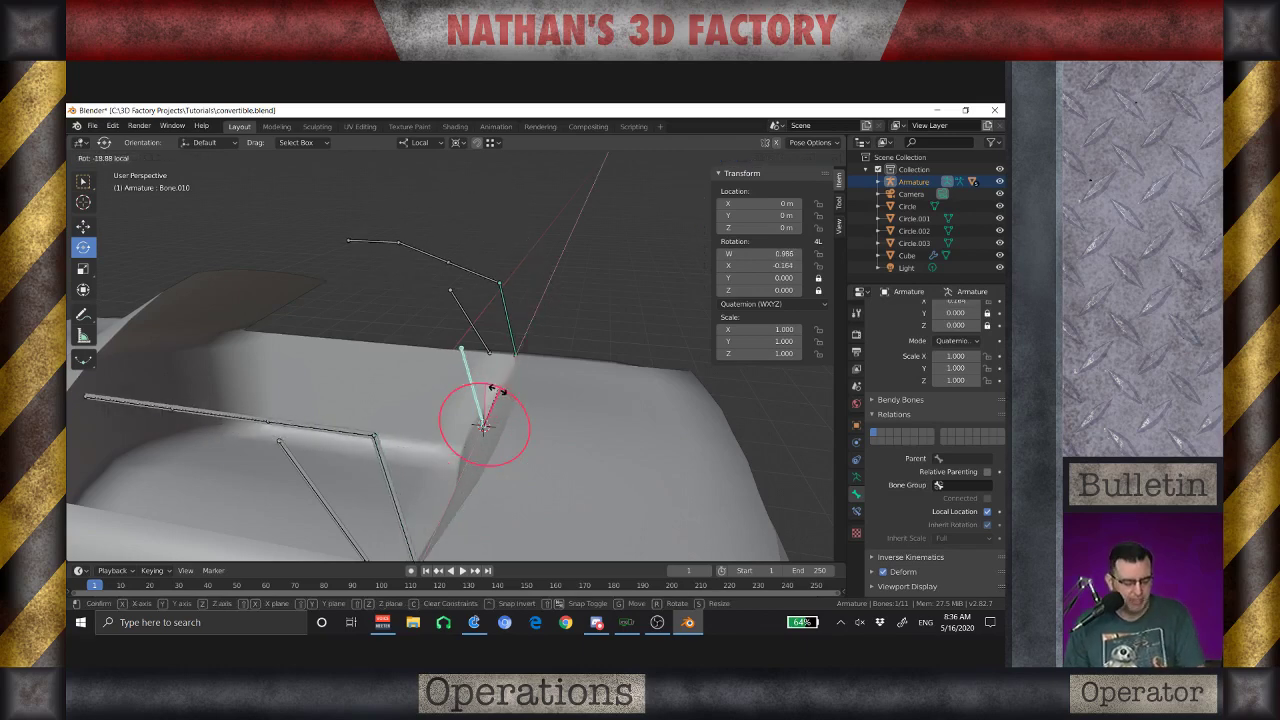
key("Escape")
left_click(436, 290)
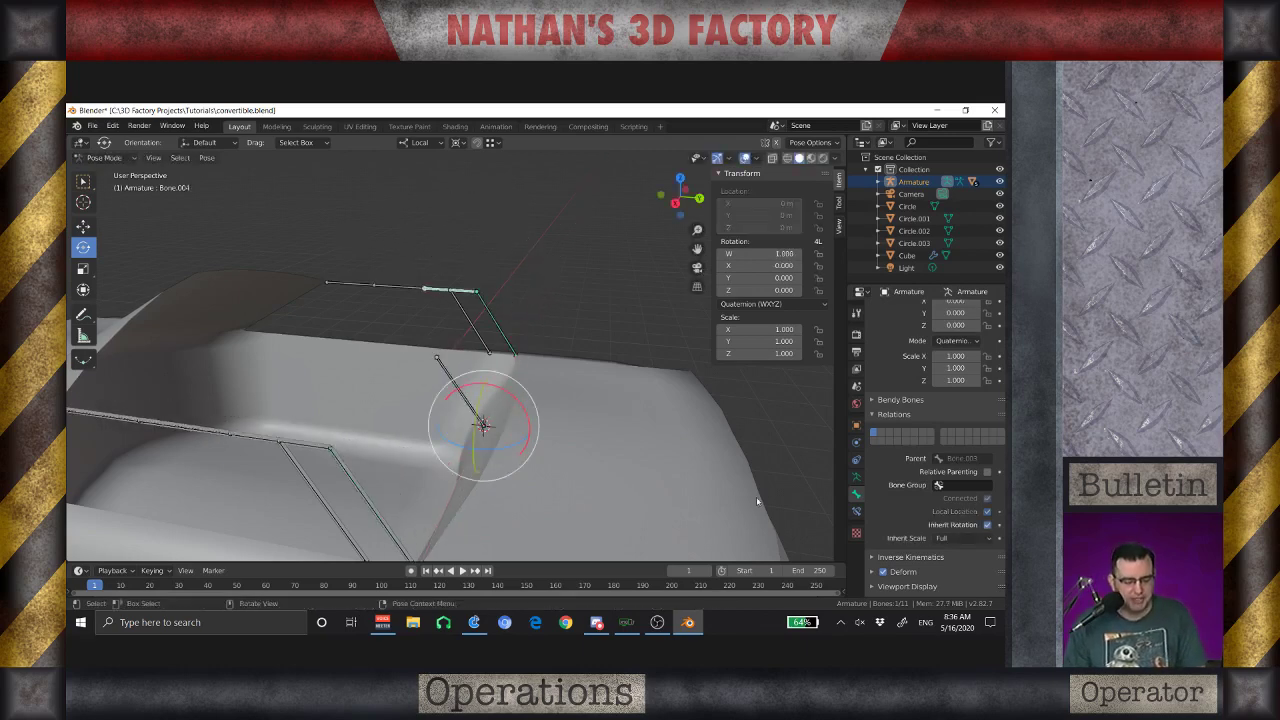
left_click(986, 525)
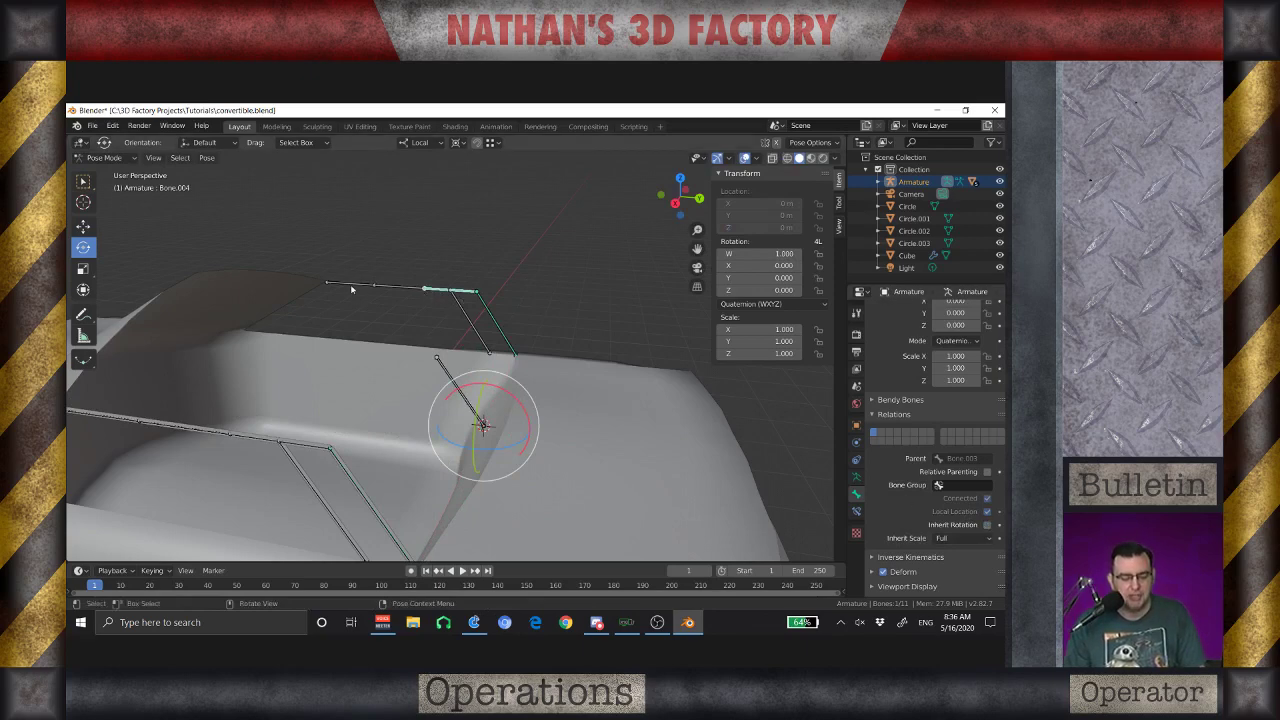
left_click(351, 287)
left_click(261, 437)
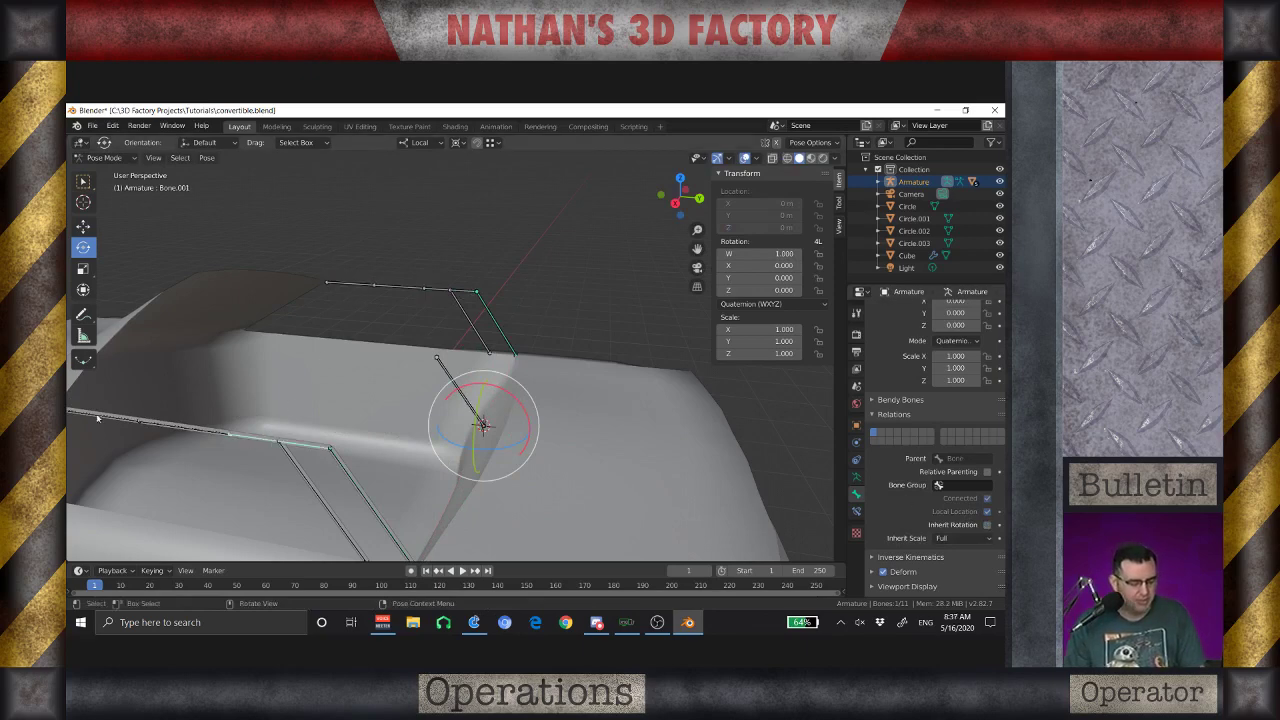
left_click(93, 417)
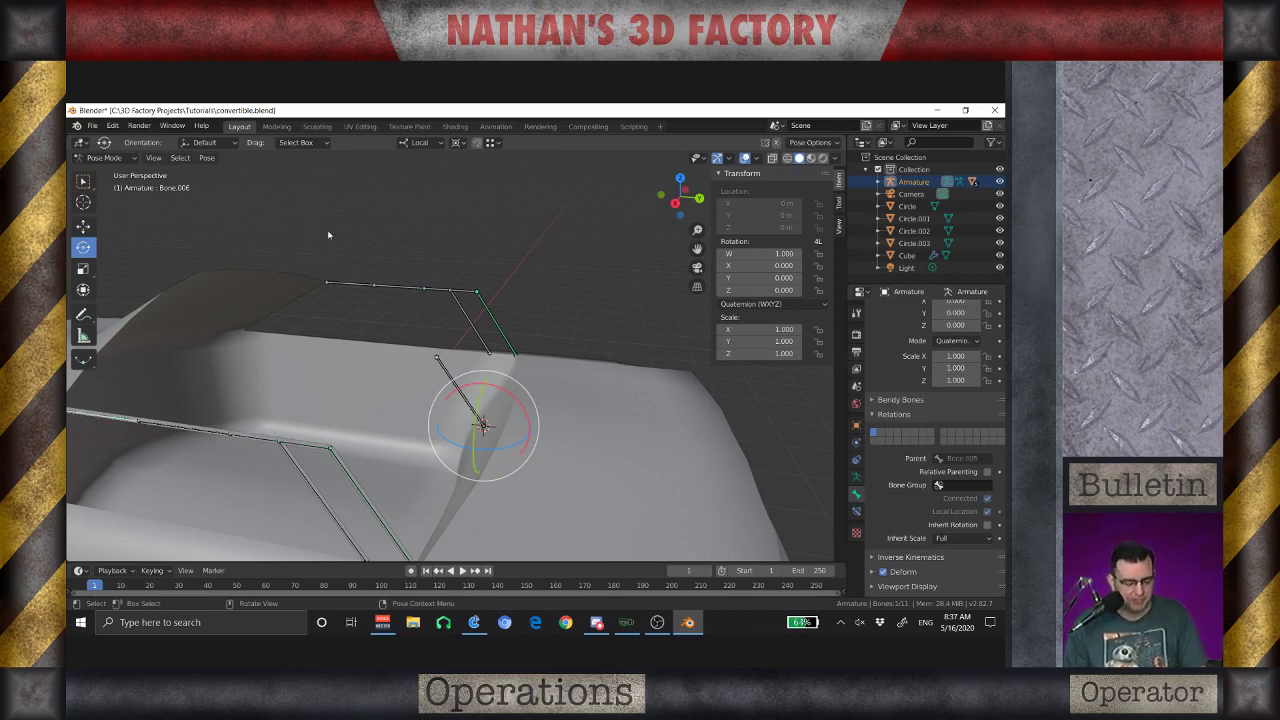
left_click(407, 283)
left_click(405, 287)
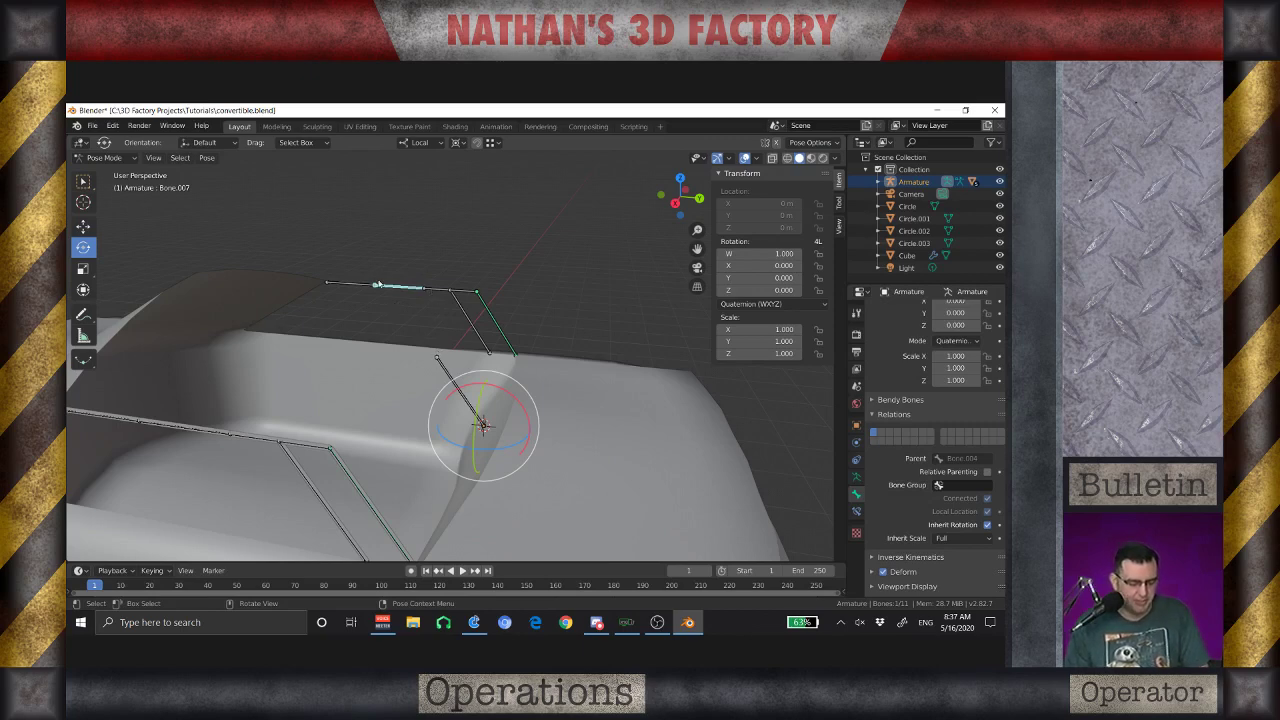
left_click(437, 364)
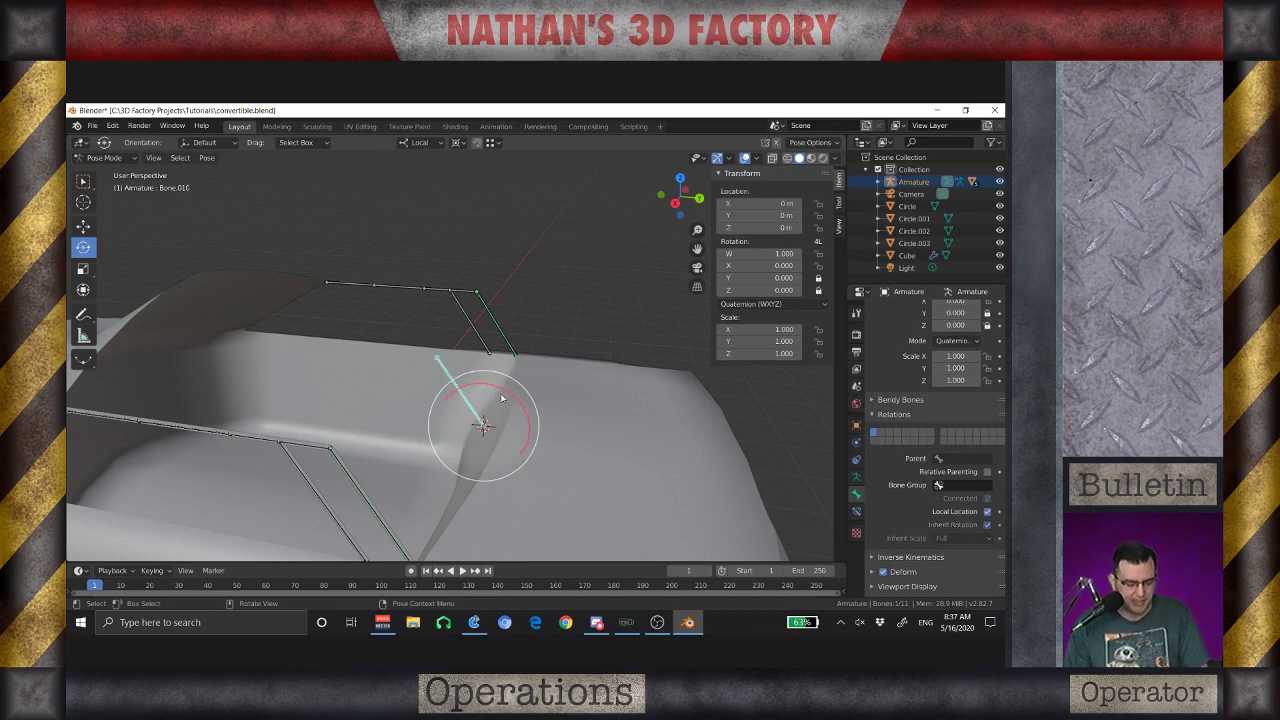
mouse_move(520, 405)
left_mouse_down()
mouse_move(570, 432)
mouse_move(586, 466)
mouse_move(517, 400)
mouse_move(563, 420)
mouse_move(517, 397)
left_mouse_up()
key("Escape")
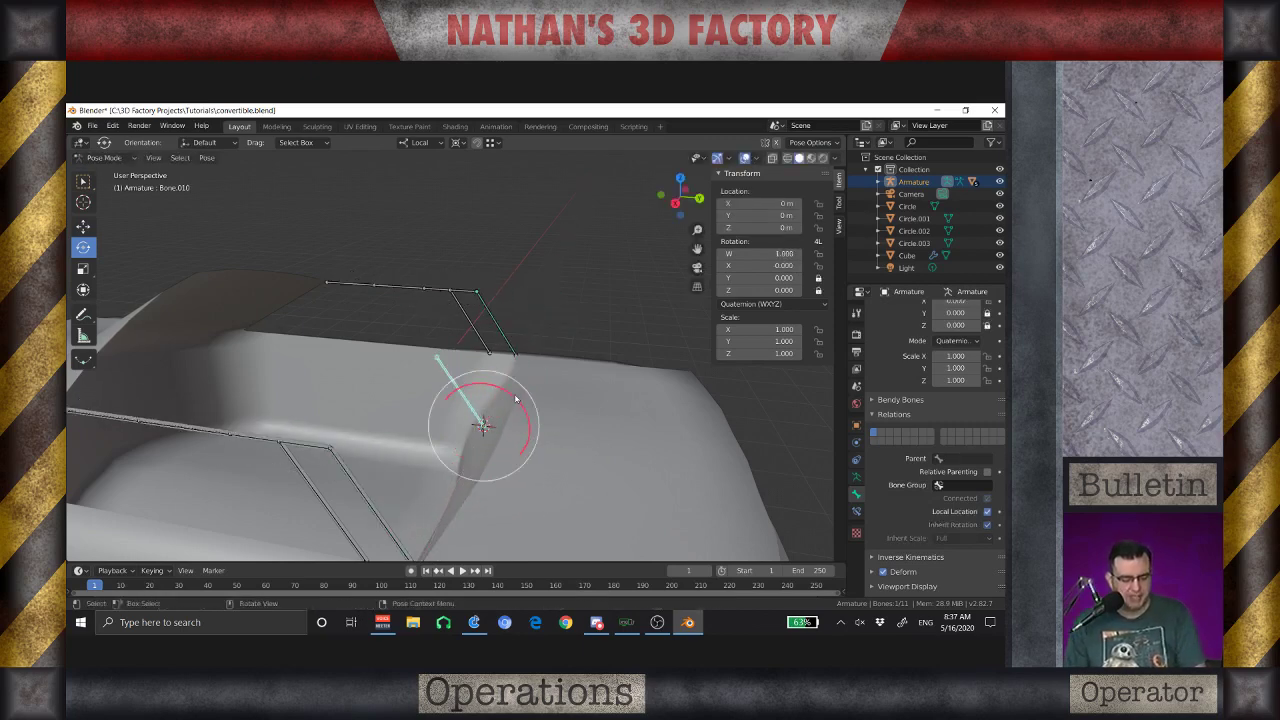
scroll(466, 300, "down", 4)
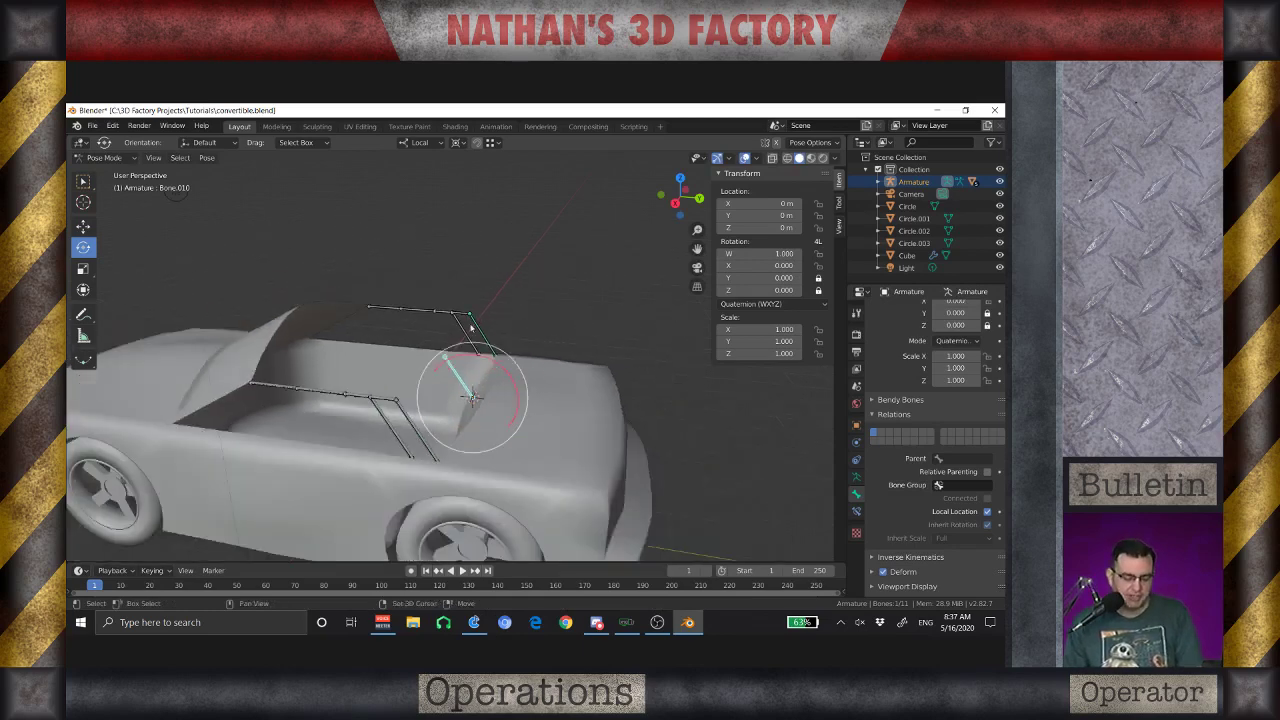
scroll(468, 298, "up", 4)
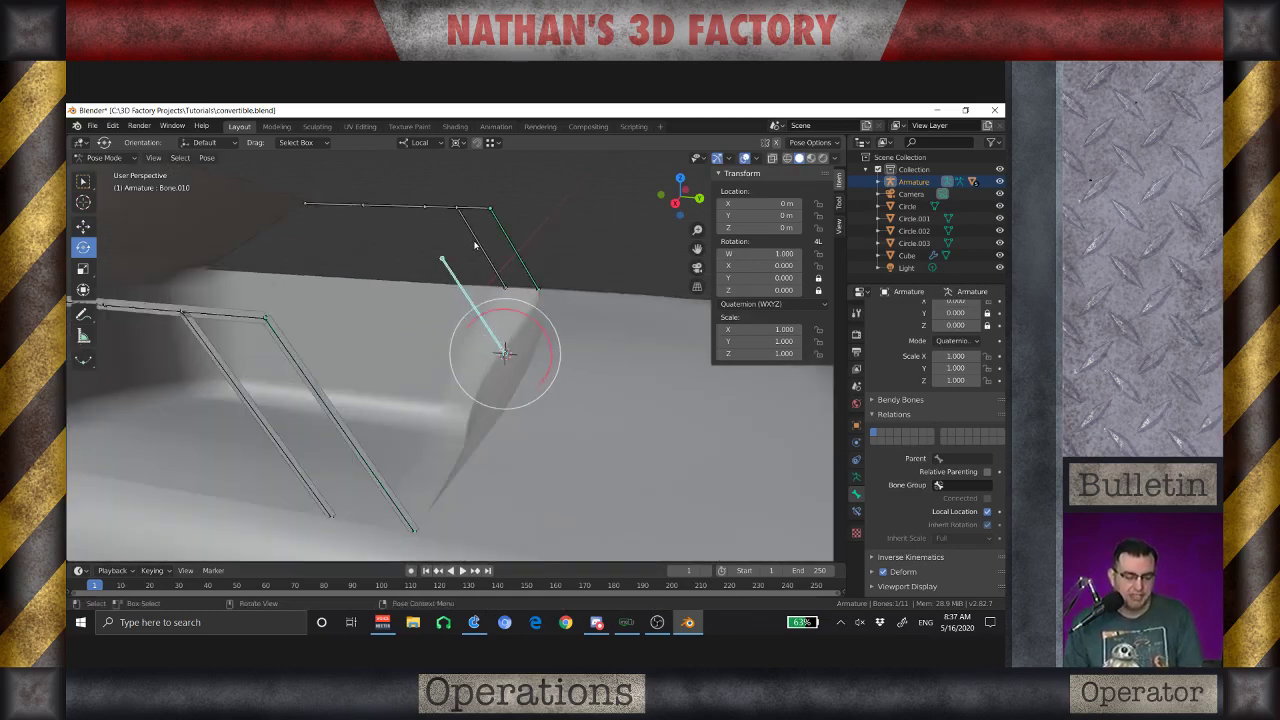
left_click(481, 245)
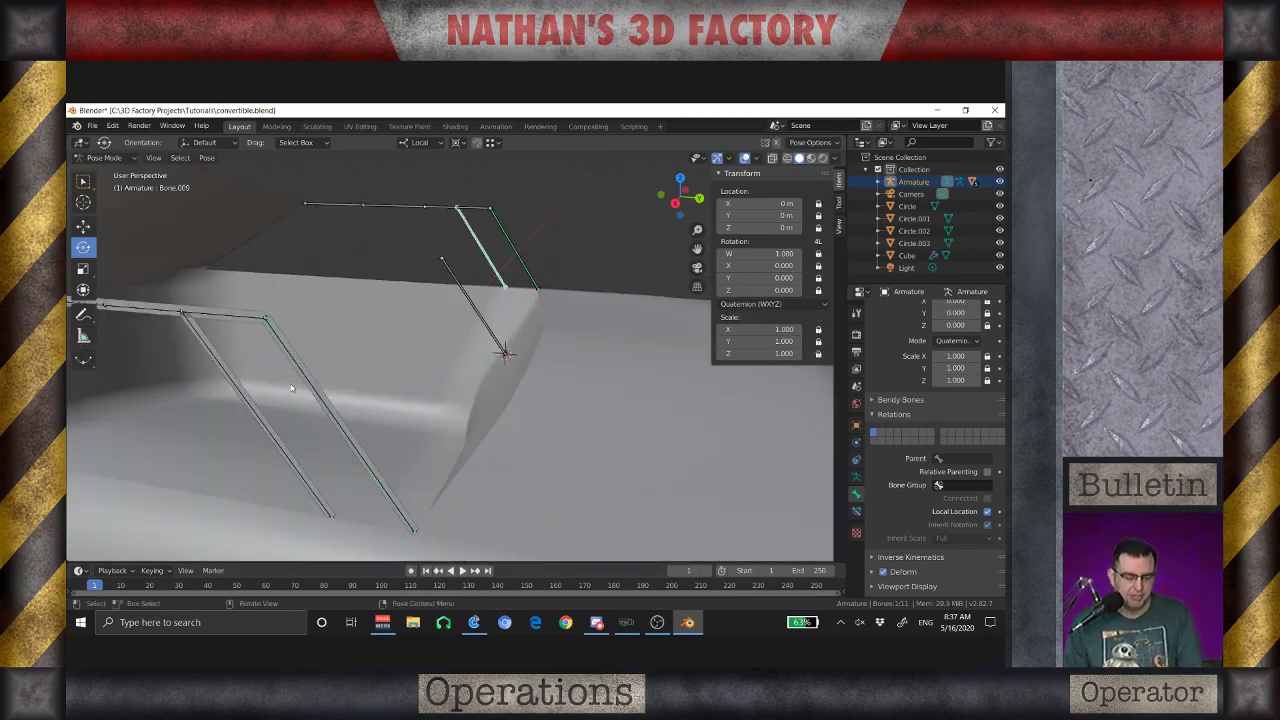
left_click(237, 390)
scroll(320, 378, "down", 4)
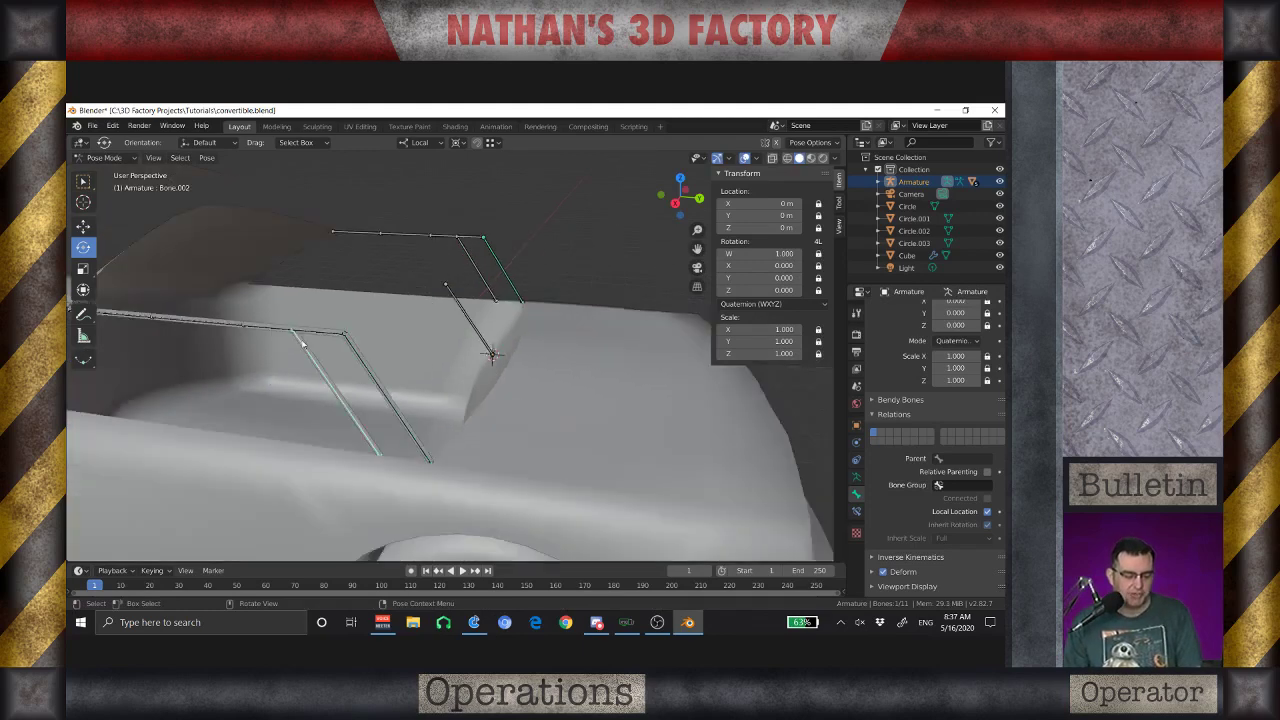
scroll(406, 364, "up", 2)
scroll(406, 364, "up", 2)
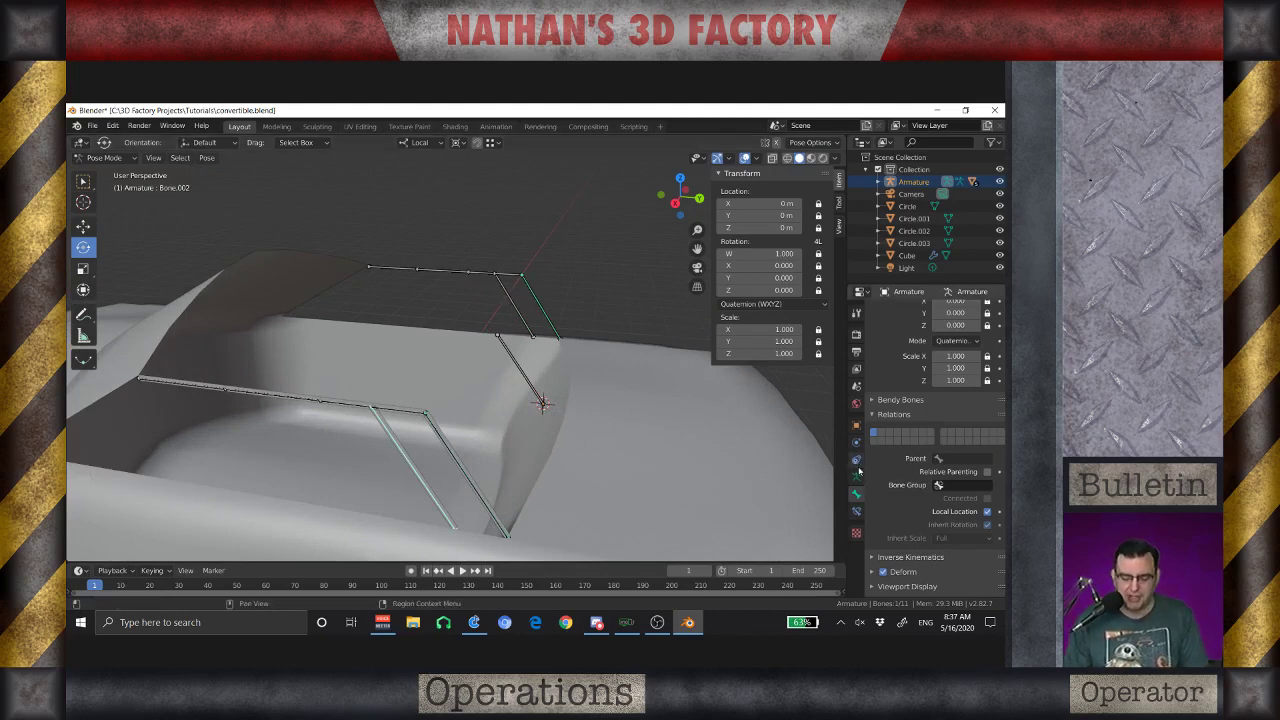
Add a Copy Rotation constraint to Bone.002 targeting the Armature's Bone.010
left_click(856, 511)
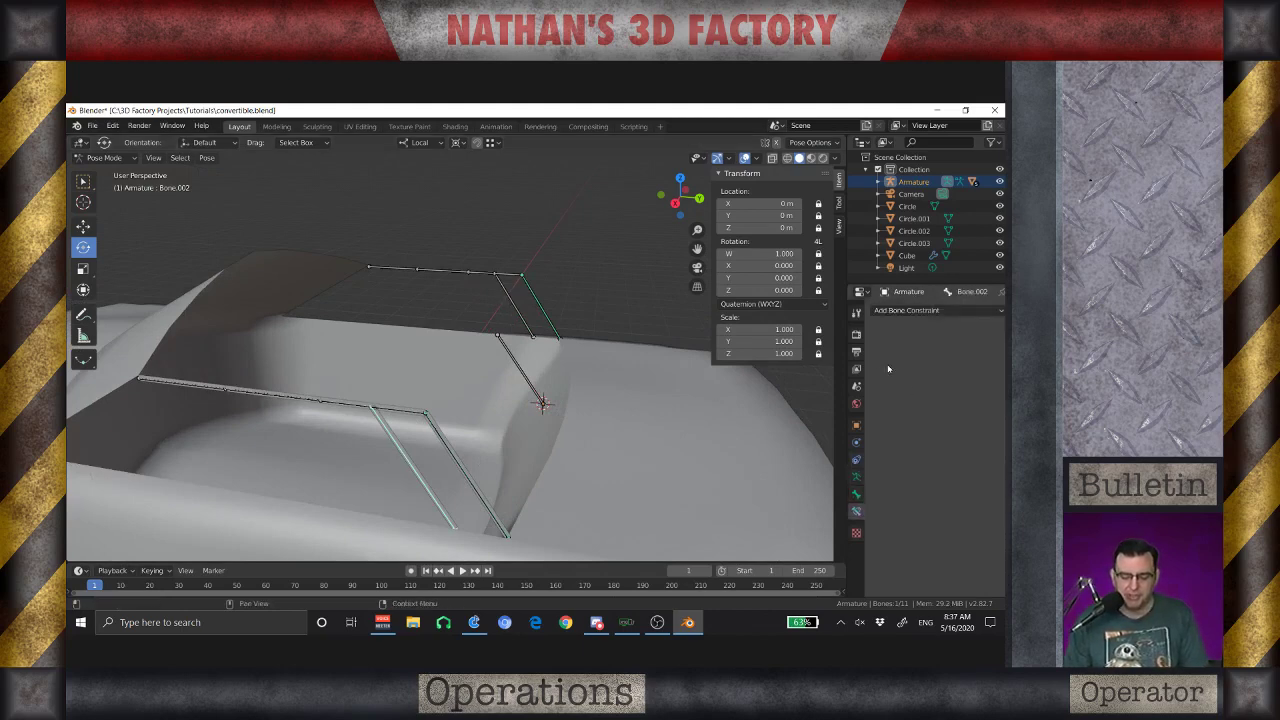
left_click(895, 310)
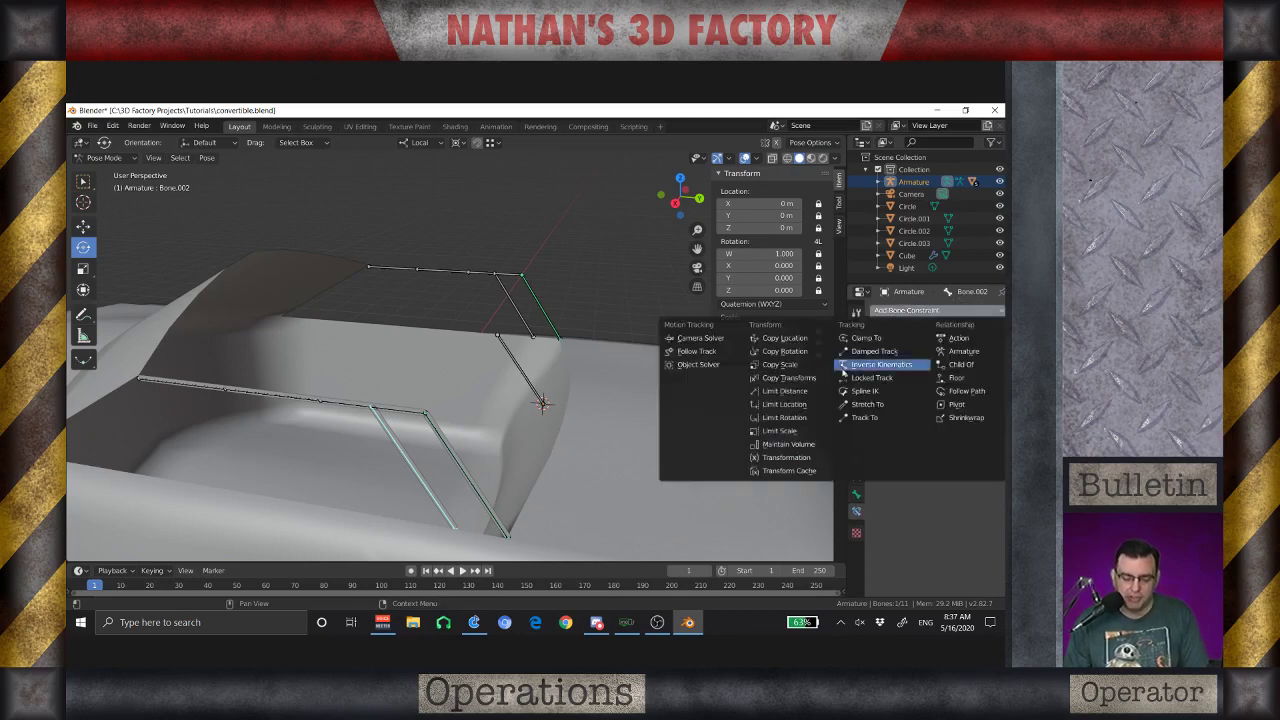
left_click(786, 351)
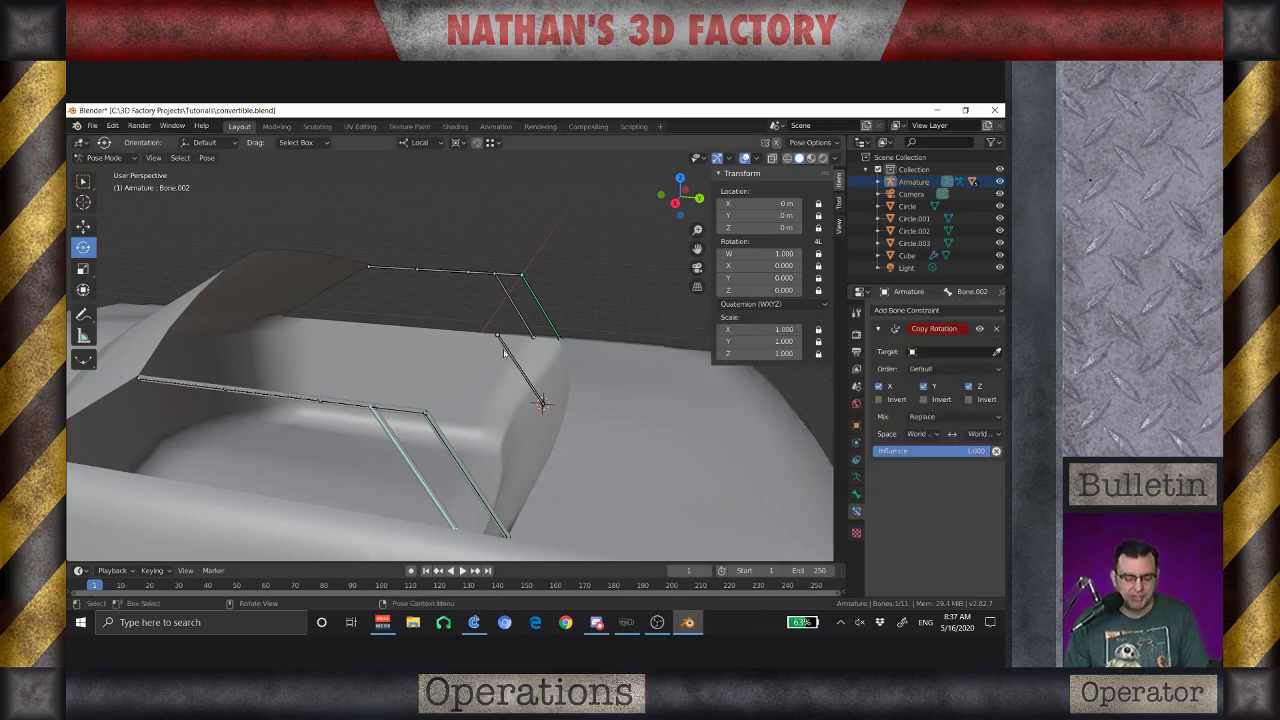
left_click(948, 352)
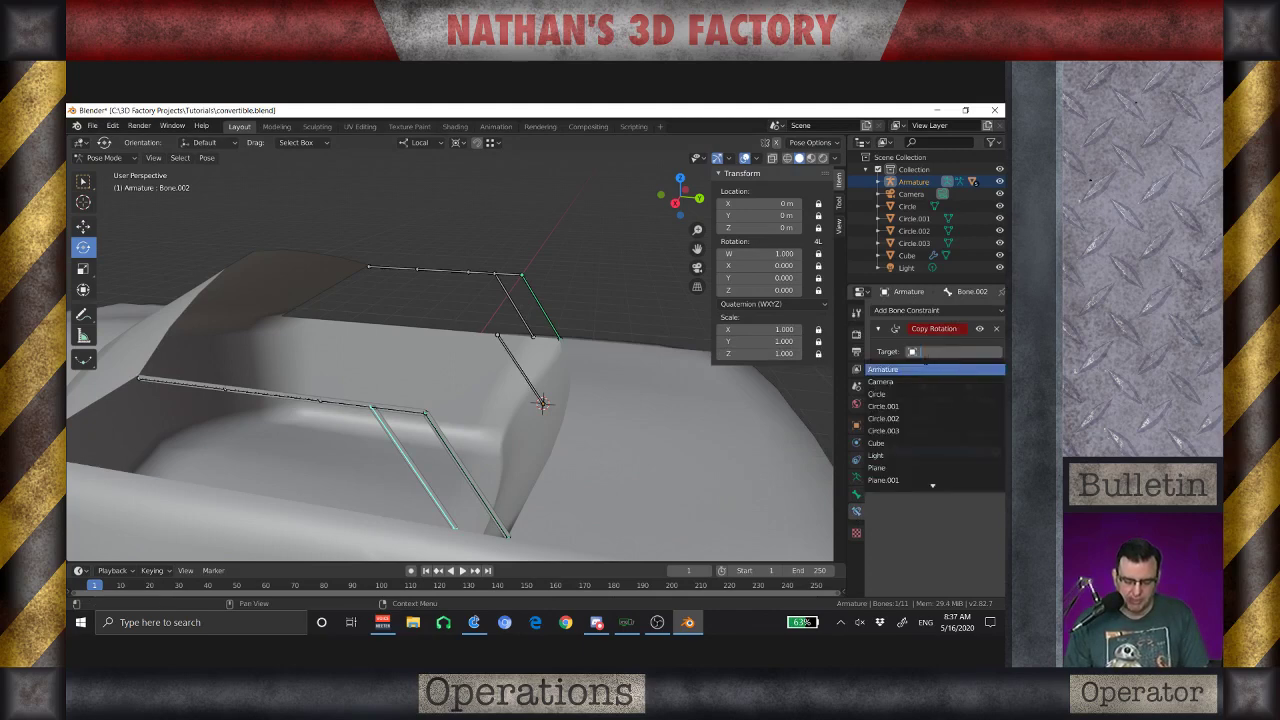
left_click(907, 370)
left_click(911, 369)
scroll(911, 369, "down", 9)
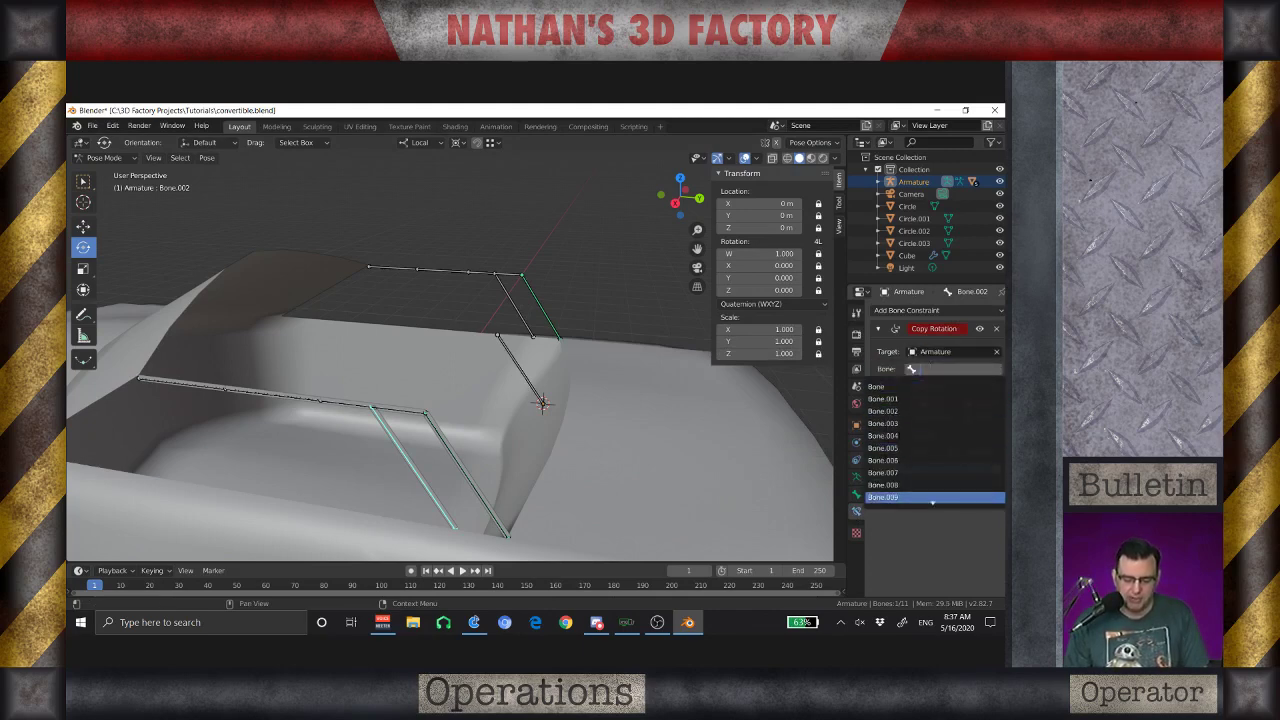
scroll(911, 369, "down", 1)
left_click(896, 498)
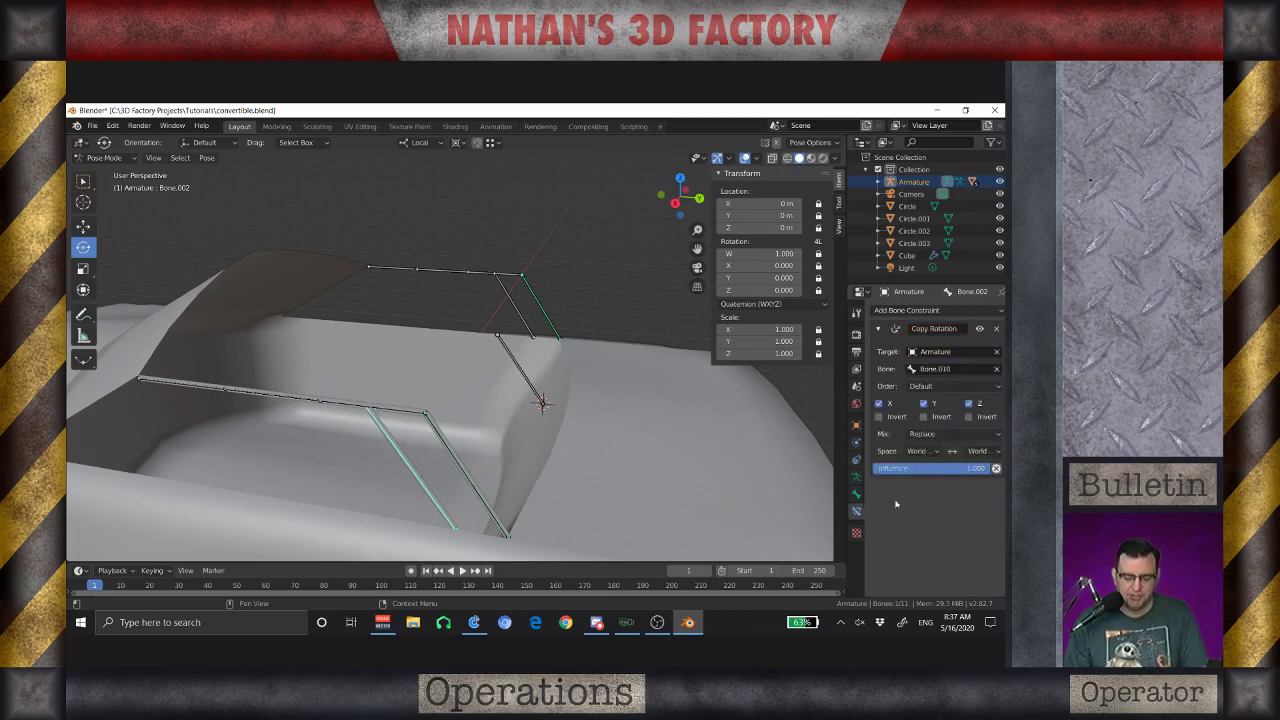
Give Bone.009 a Copy Rotation constraint from Armature Bone.010, with owner and target in Local Space
left_click(509, 298)
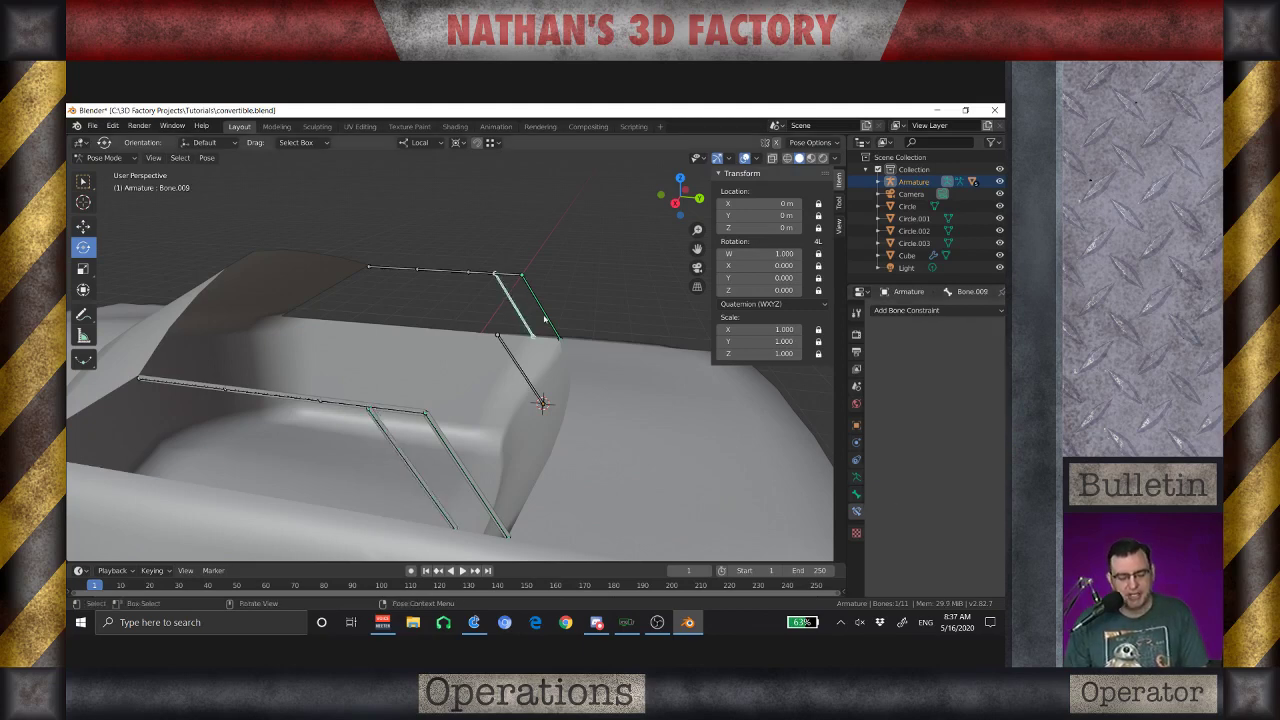
left_click(905, 310)
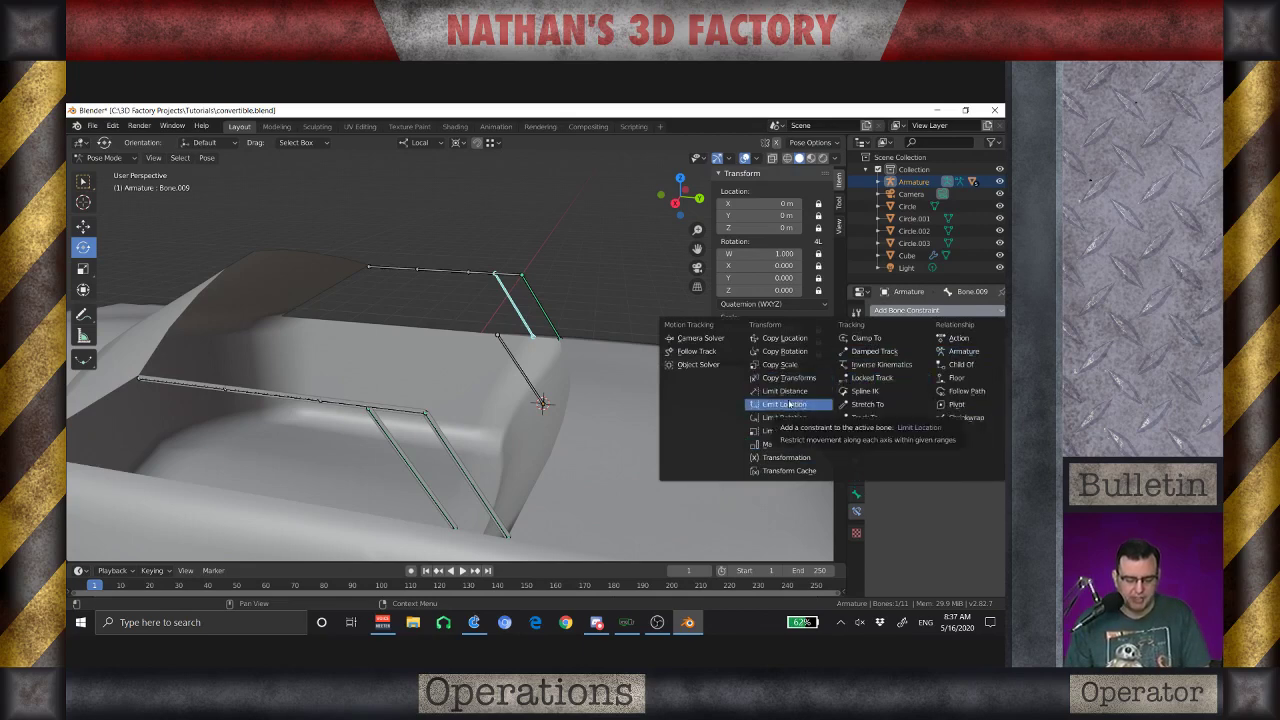
left_click(785, 351)
left_click(950, 352)
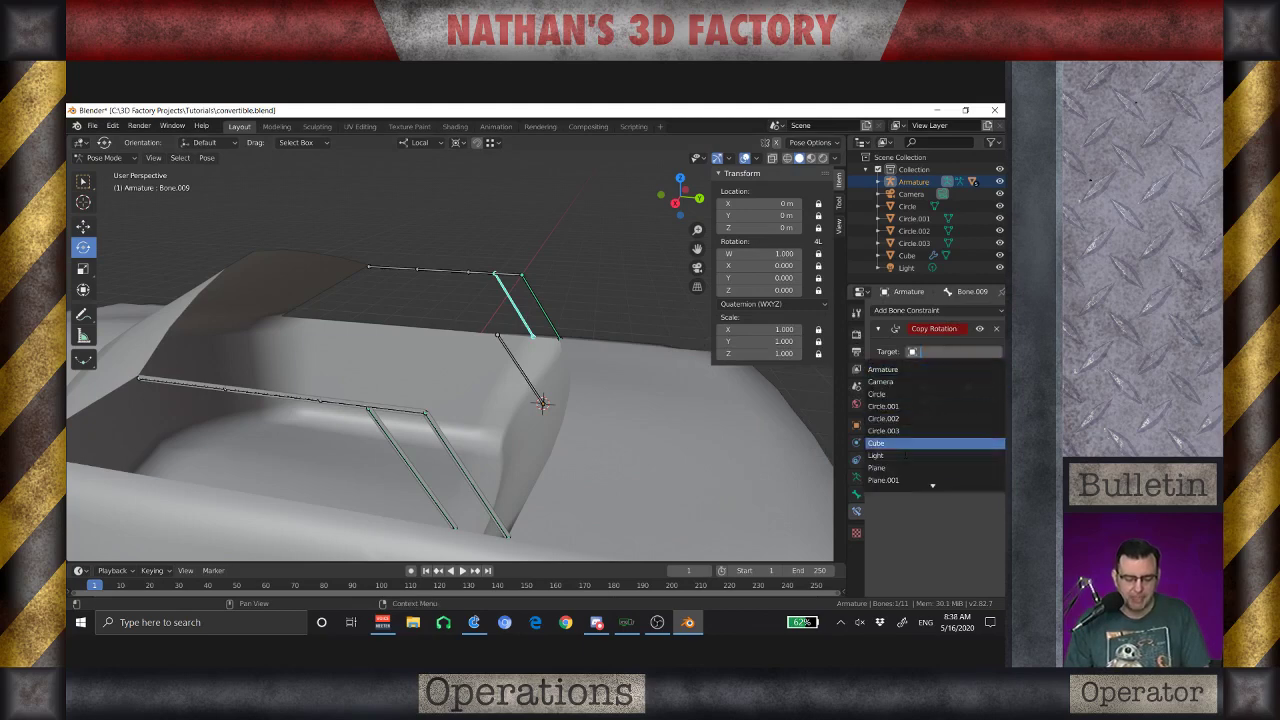
left_click(872, 370)
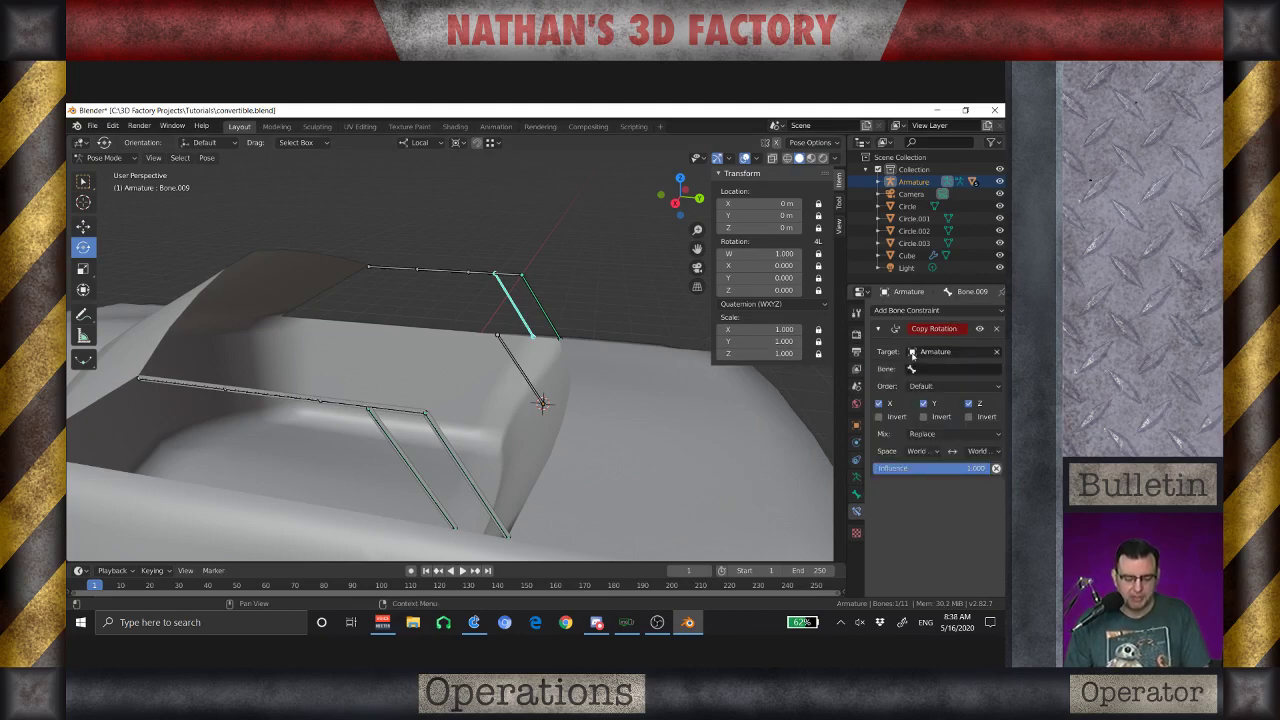
left_click(934, 370)
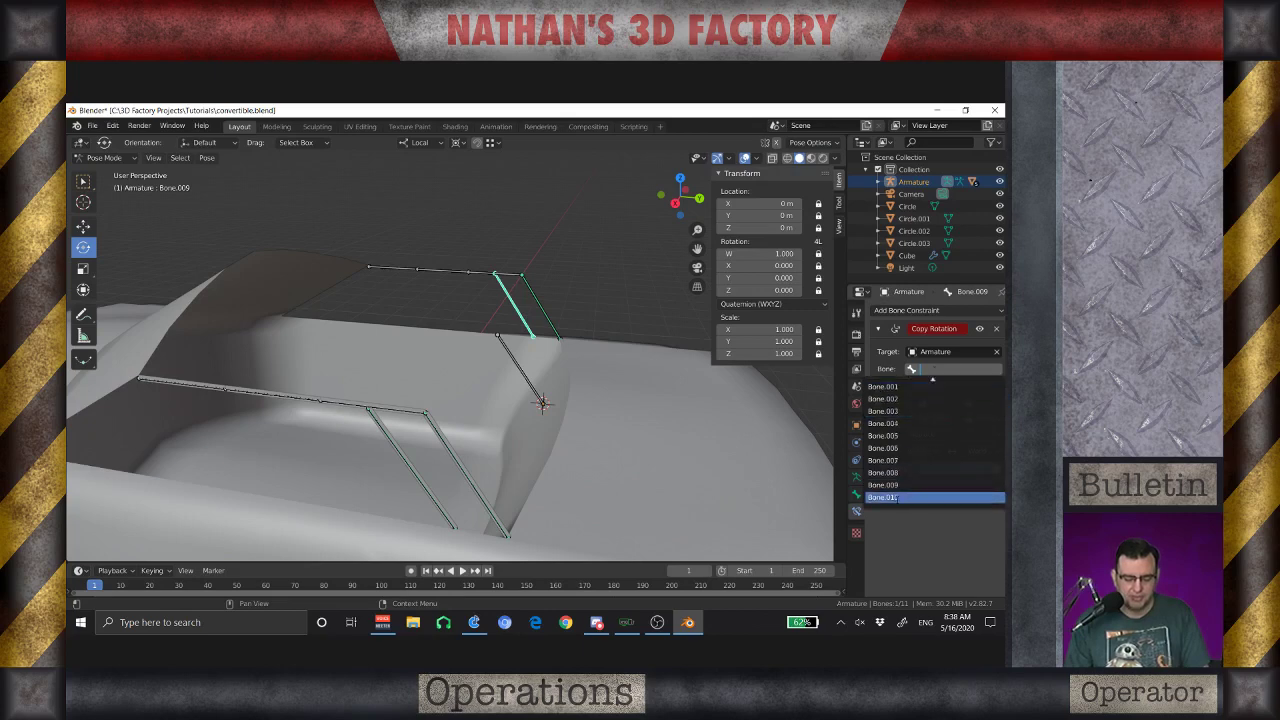
left_click(896, 499)
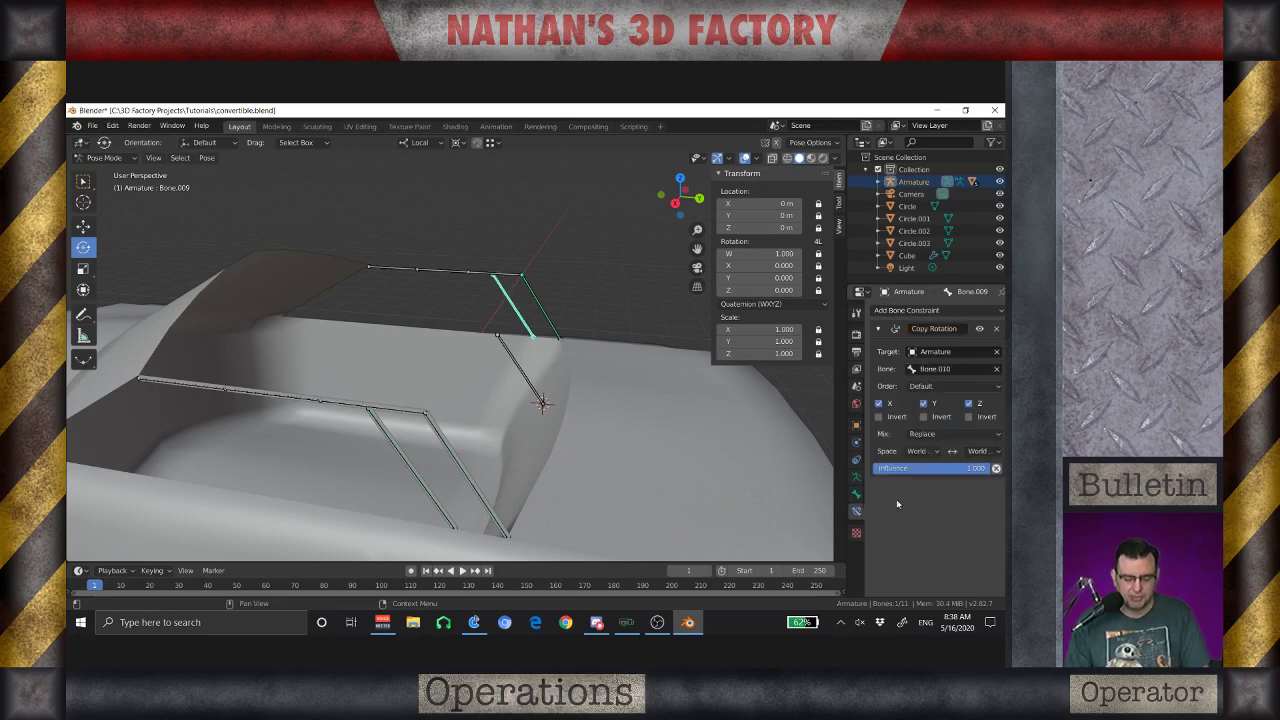
left_click(920, 451)
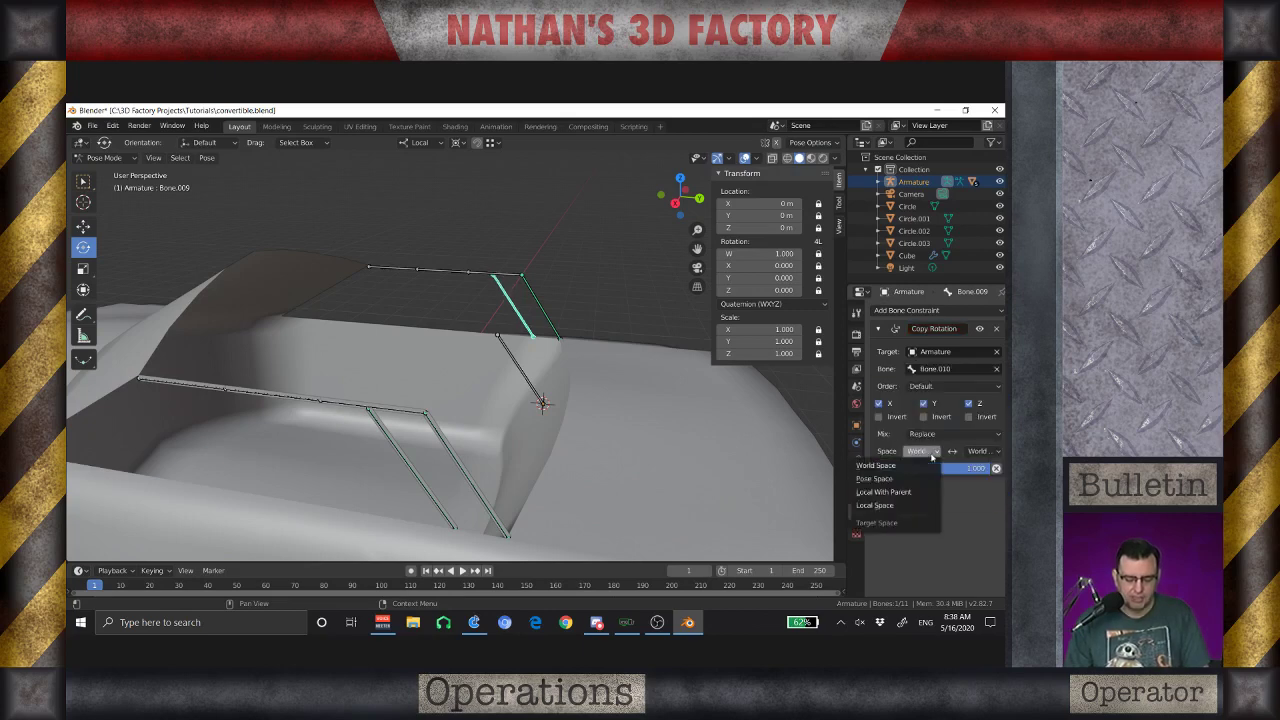
left_click(889, 506)
left_click(975, 451)
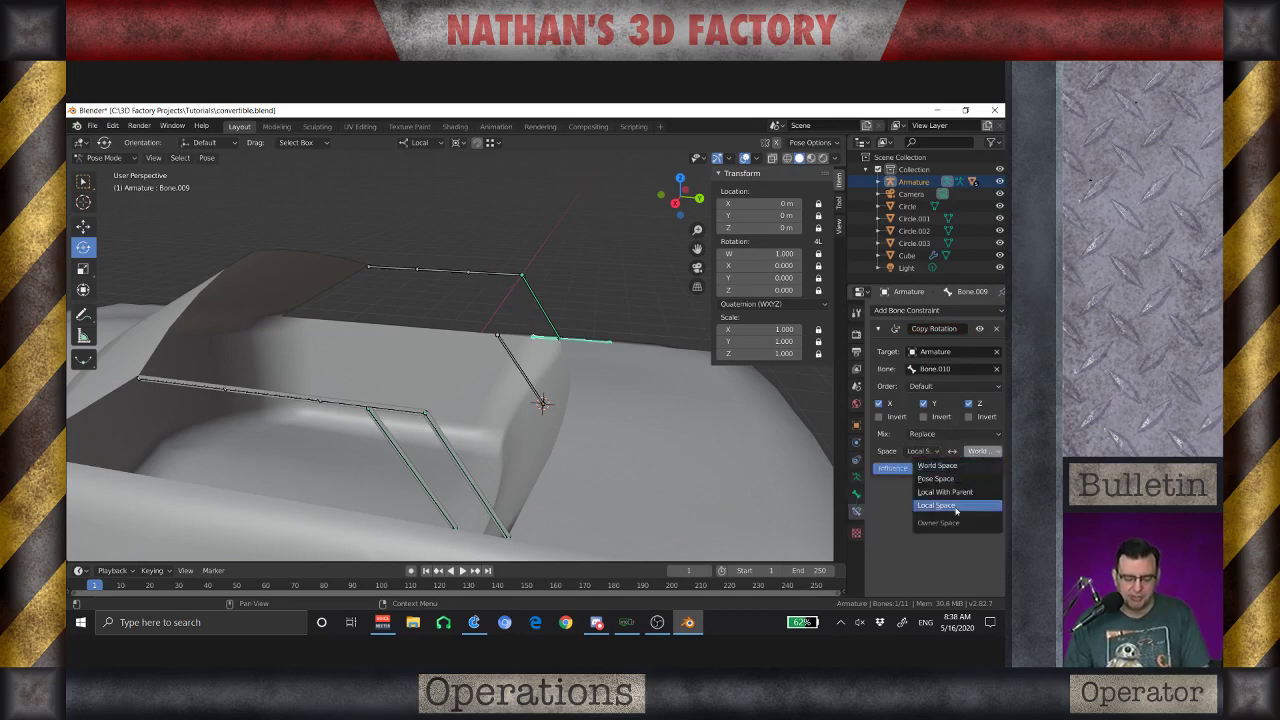
left_click(955, 506)
Set Bone.002's Copy Rotation owner and target spaces to Local Space
left_click(400, 447)
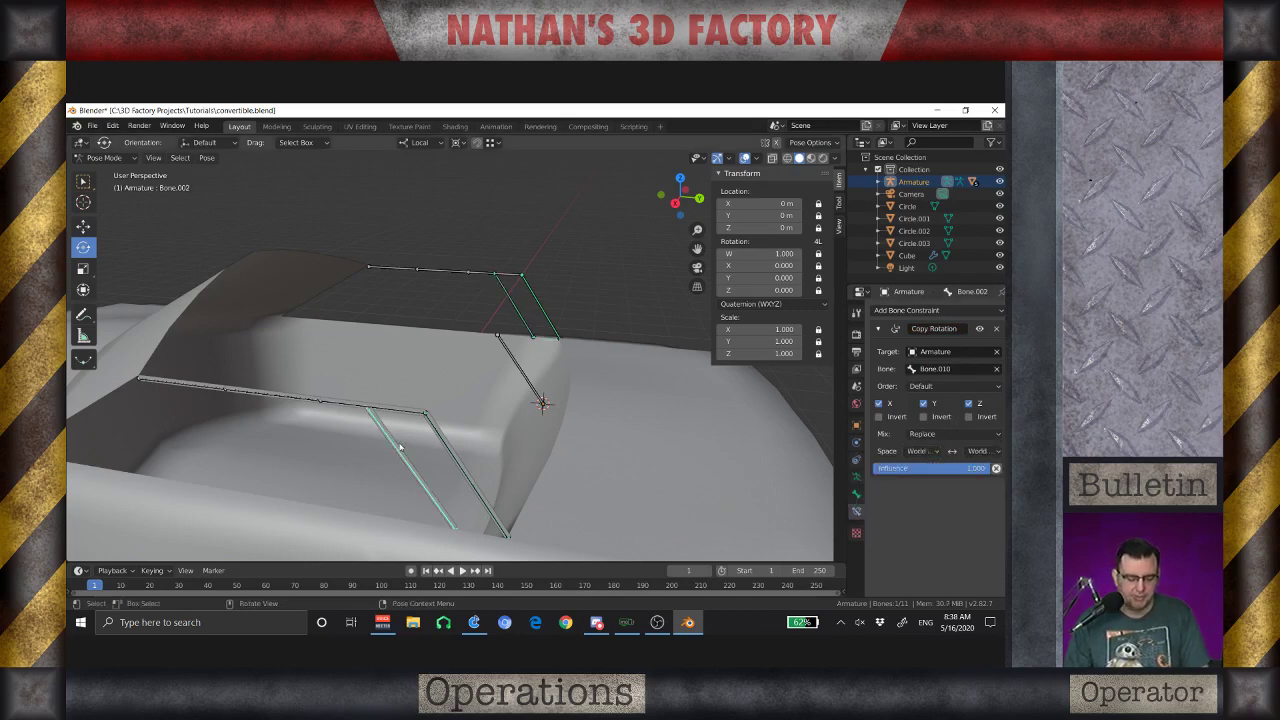
left_click(920, 451)
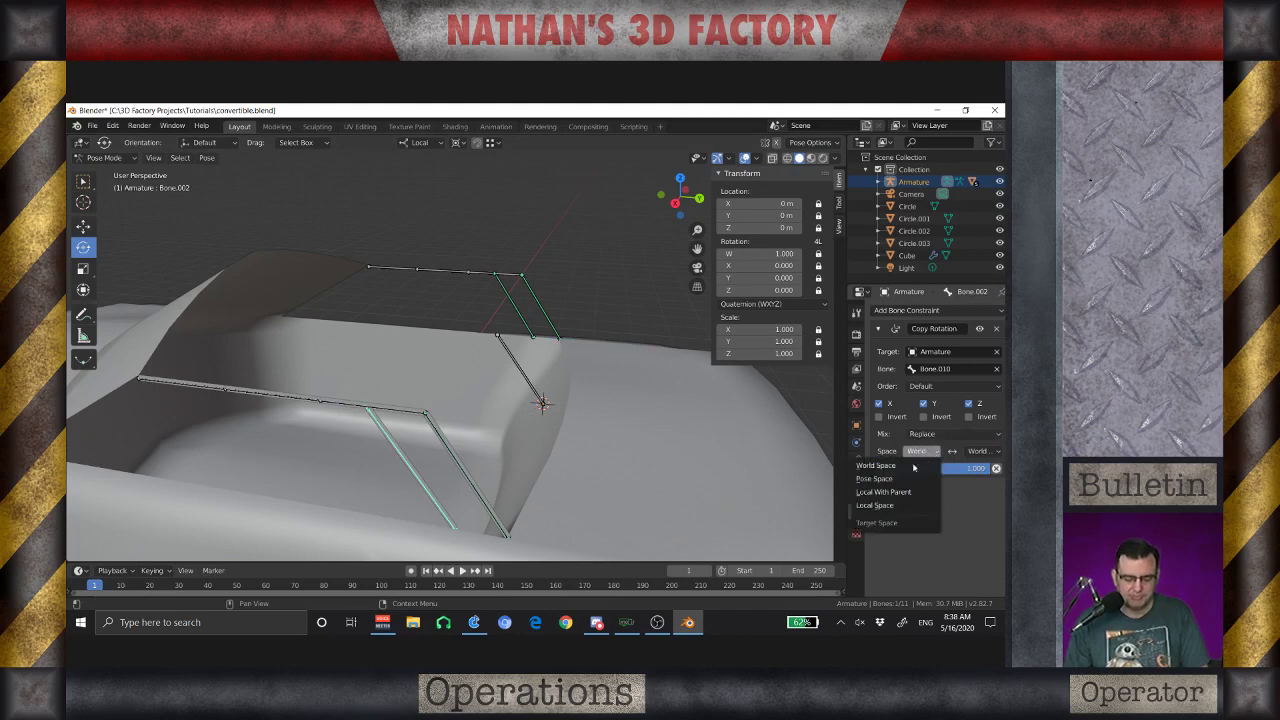
left_click(898, 505)
left_click(980, 451)
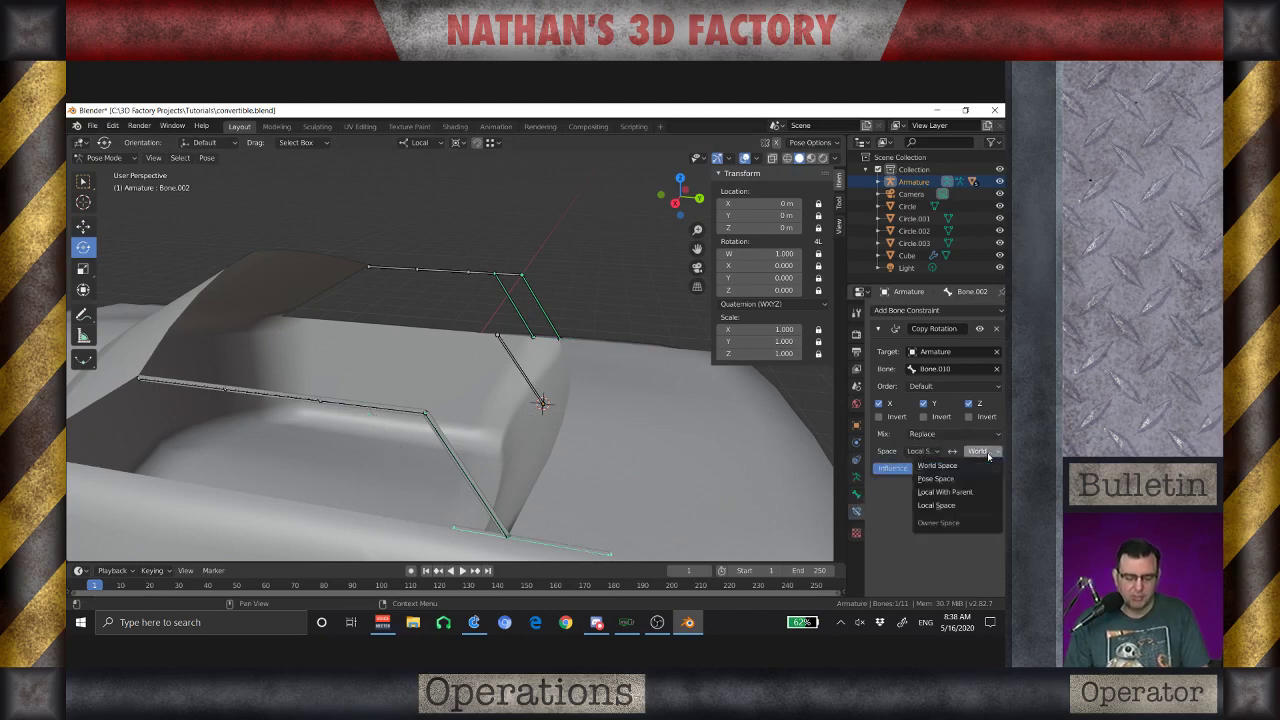
left_click(955, 506)
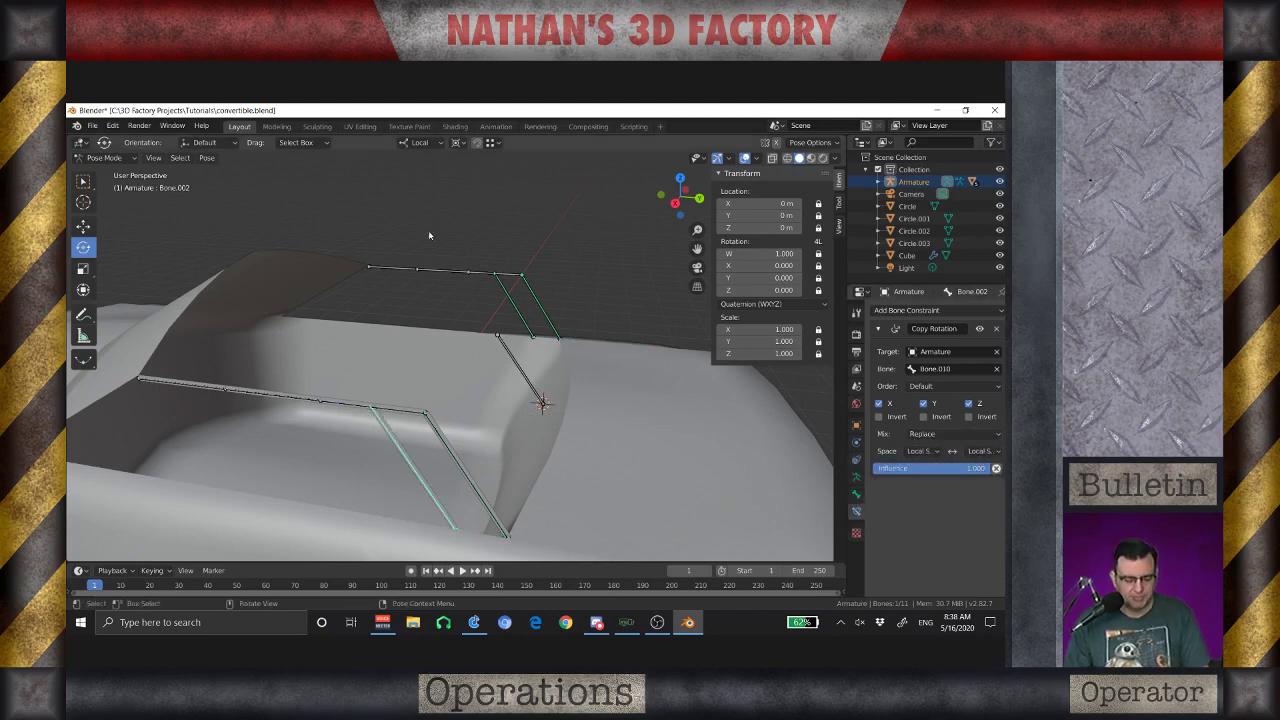
left_click(512, 358)
key("r")
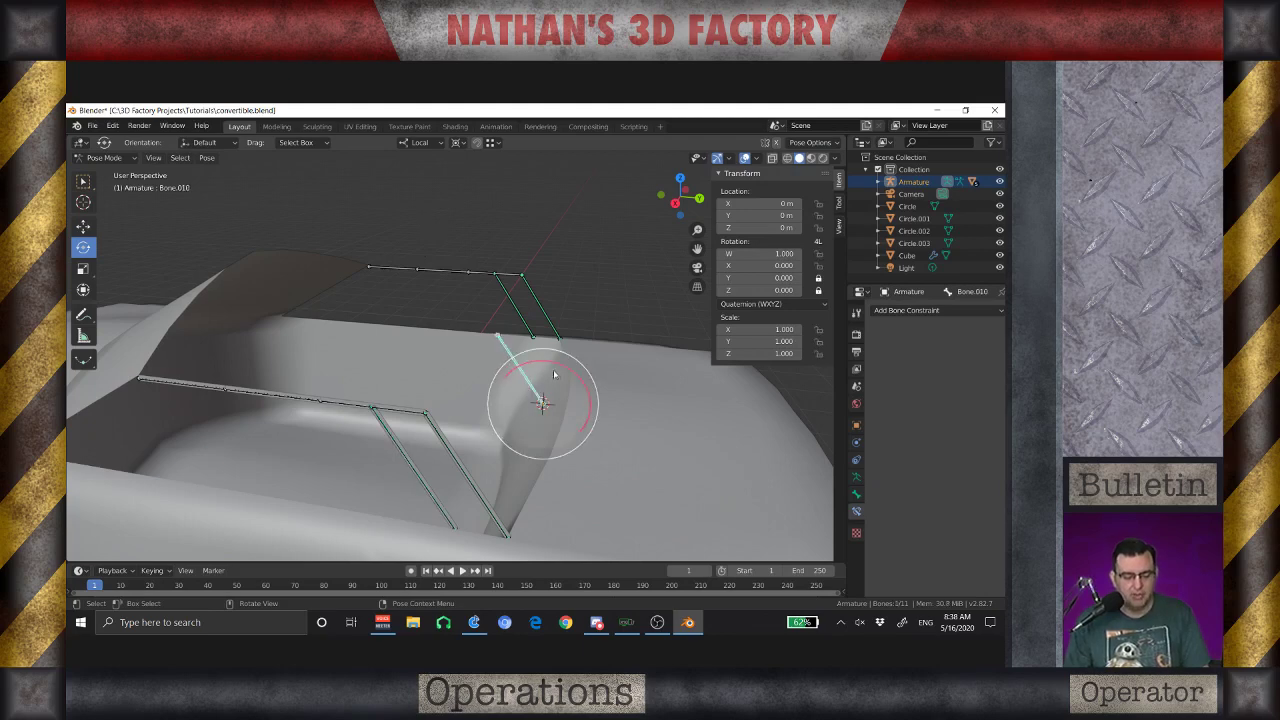
key("x")
key("x")
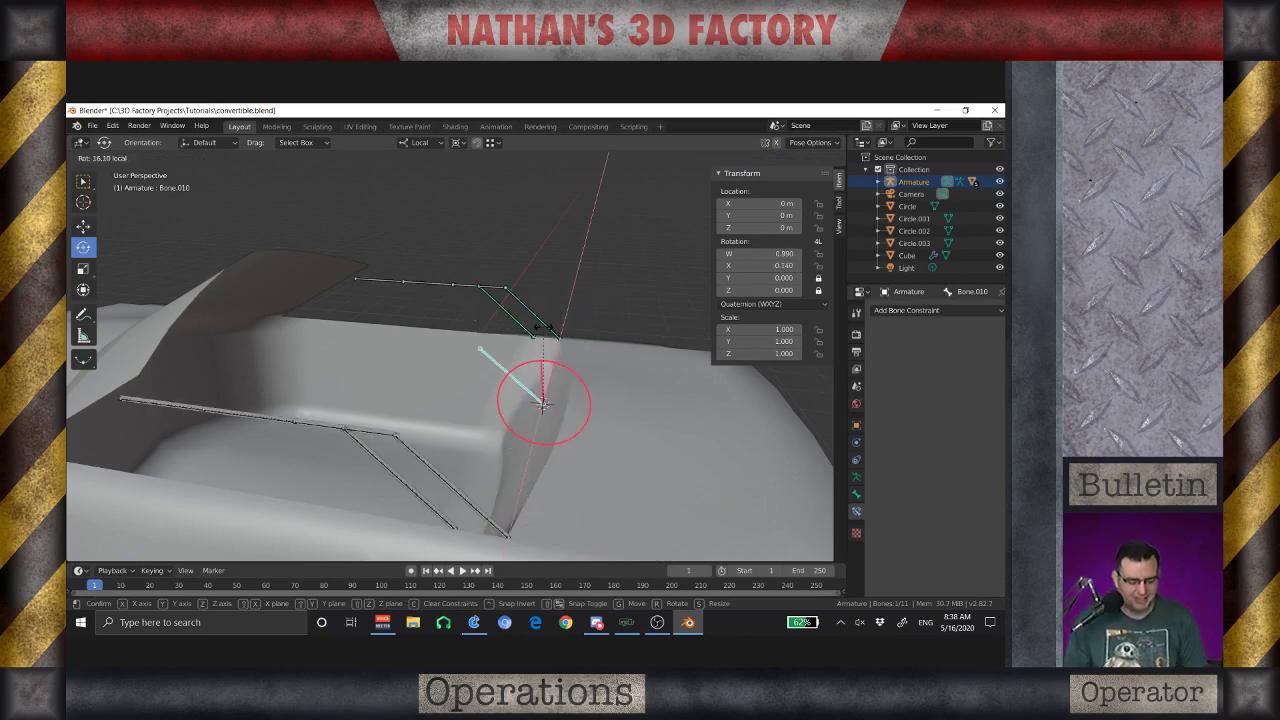
right_click(535, 326)
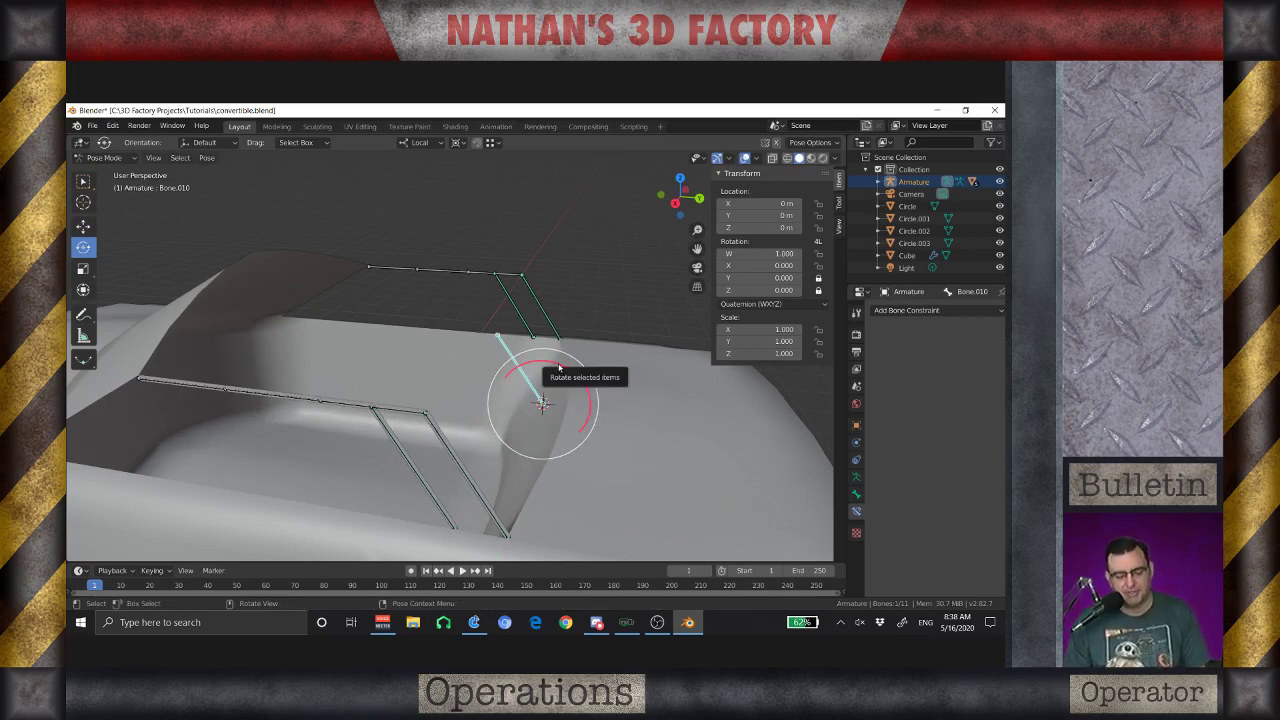
left_click_drag(559, 369, 617, 386)
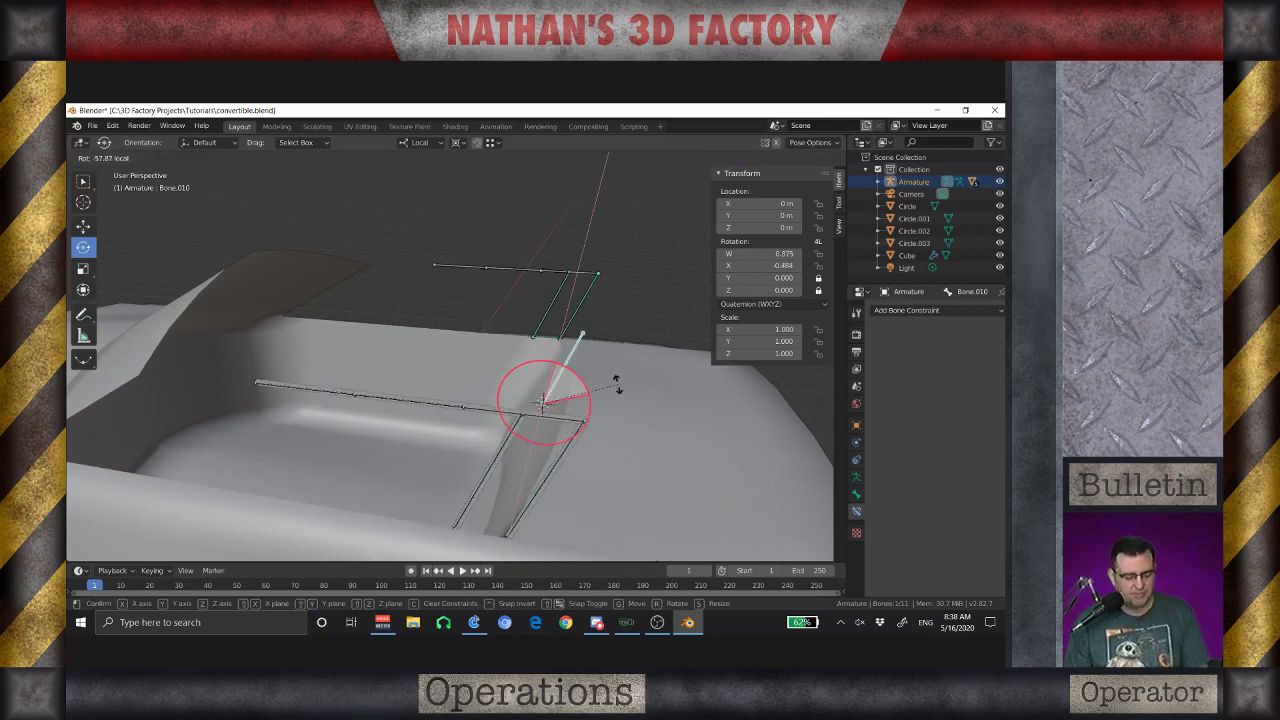
key("Escape")
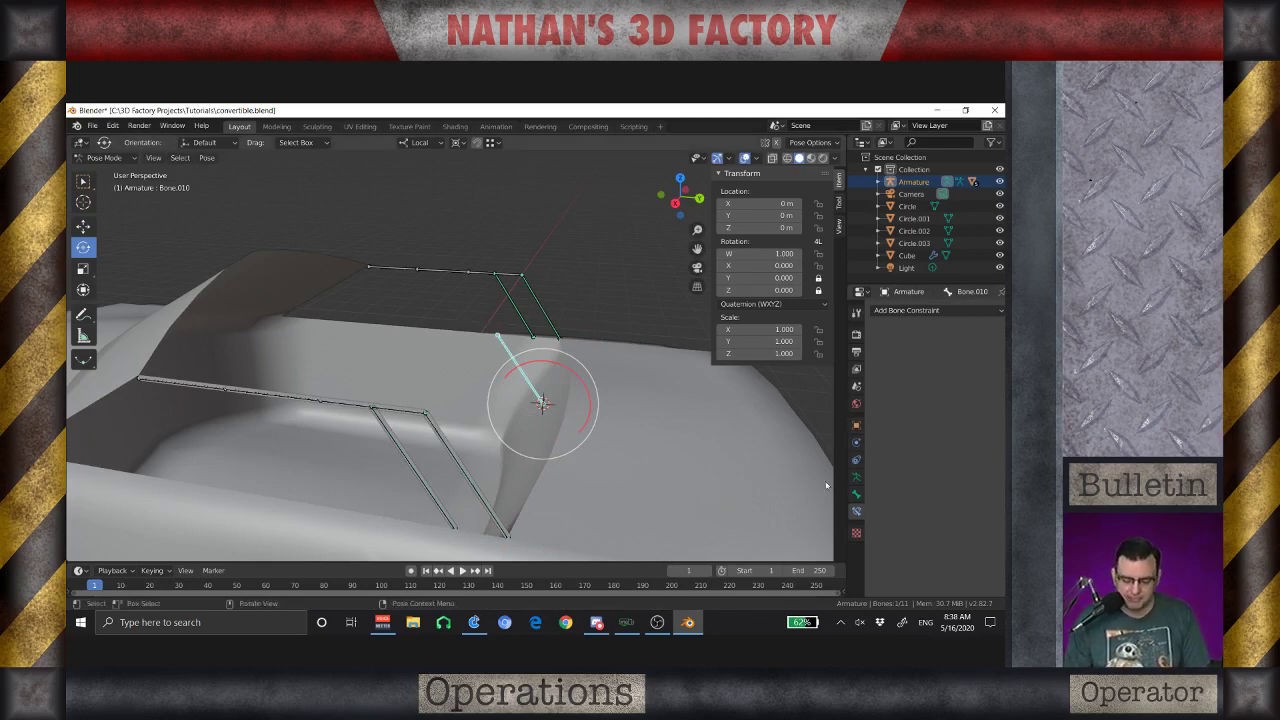
Add a Limit Rotation constraint to Bone.010, converted in Local Space, with Limit X enabled
left_click(885, 312)
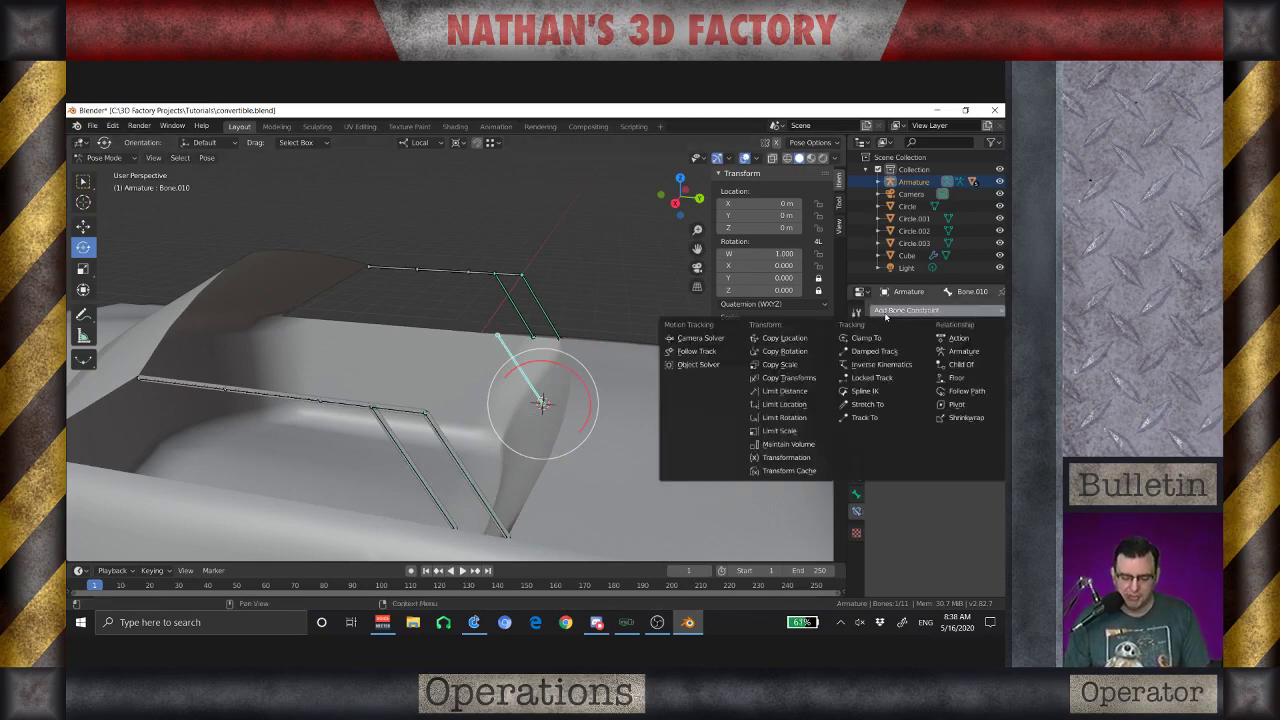
left_click(800, 418)
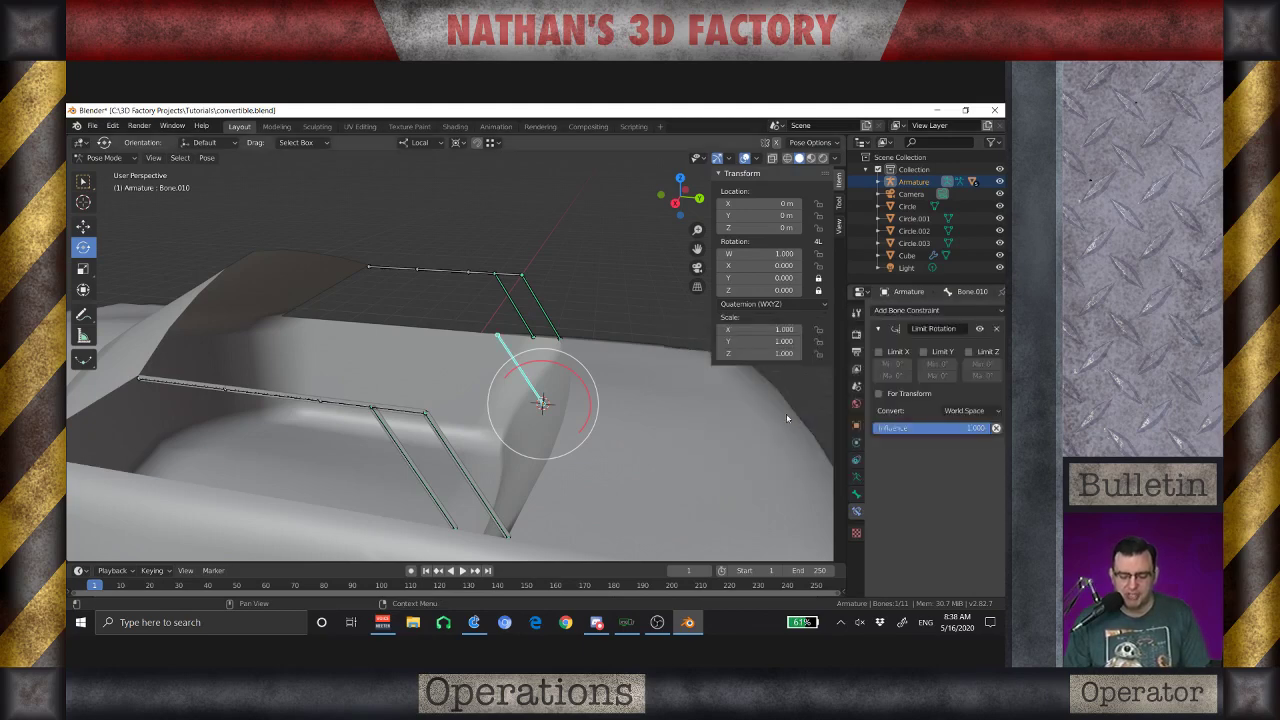
left_click(962, 411)
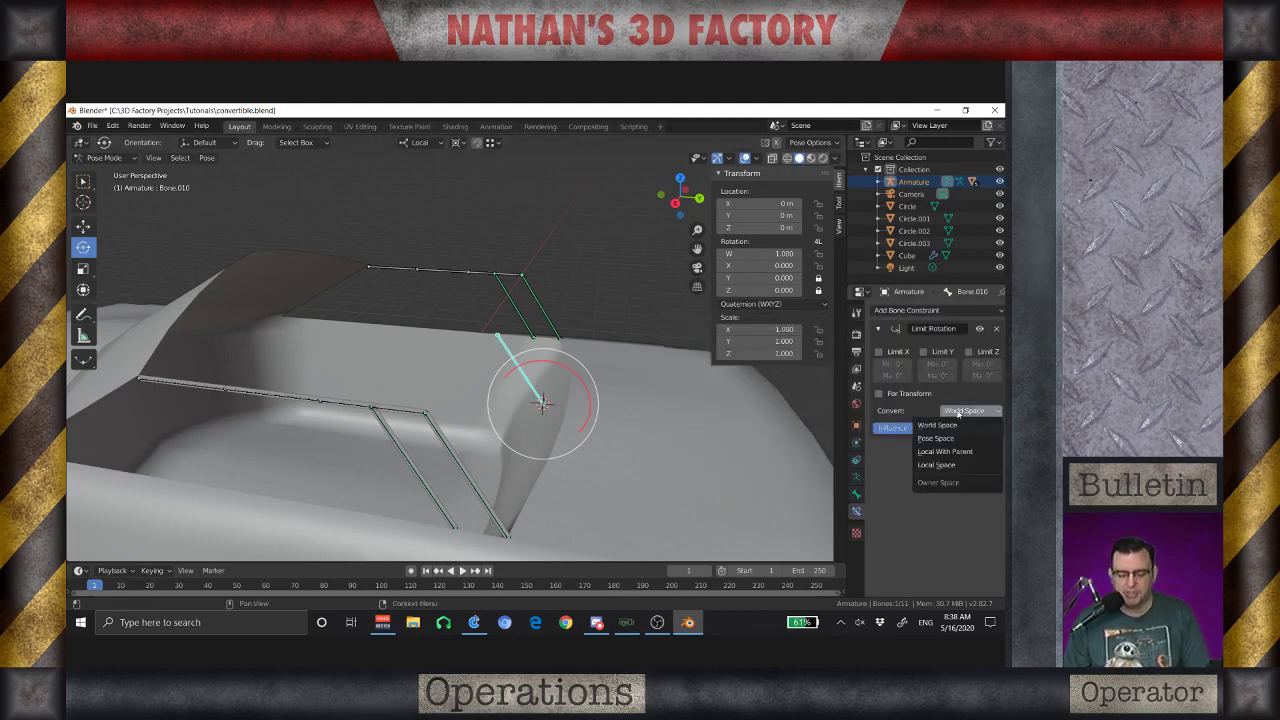
left_click(949, 464)
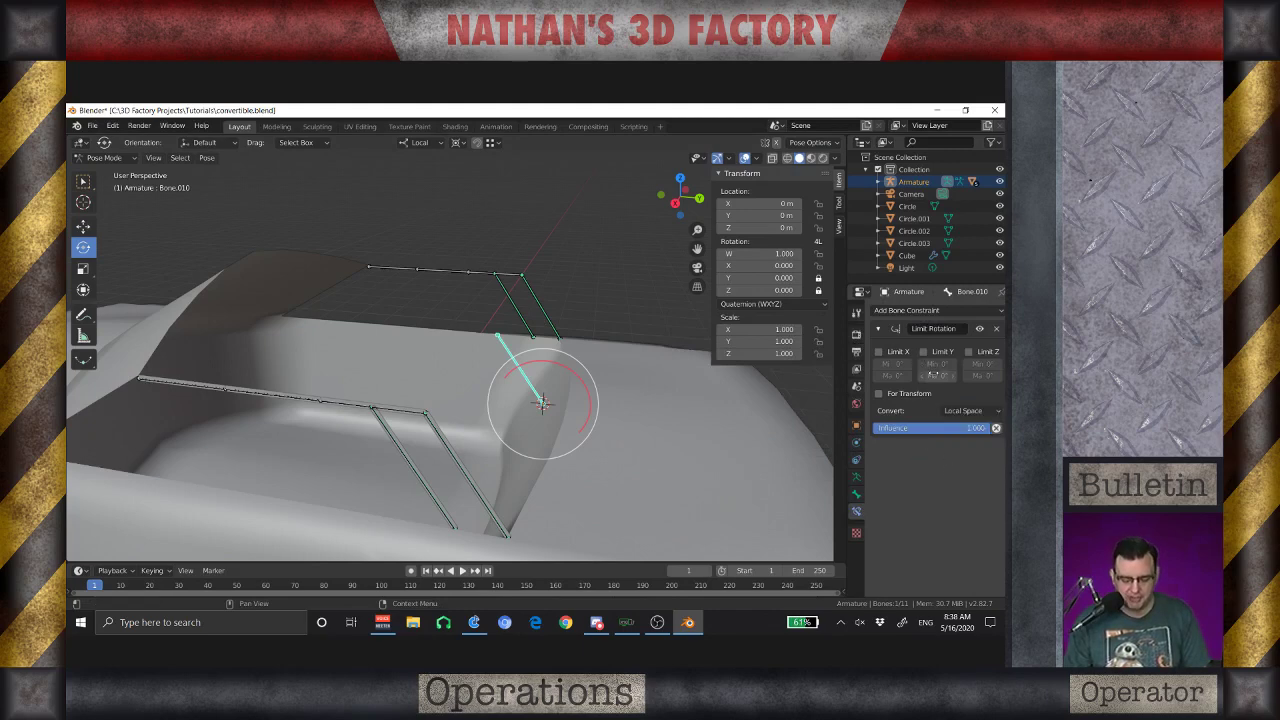
left_click(879, 352)
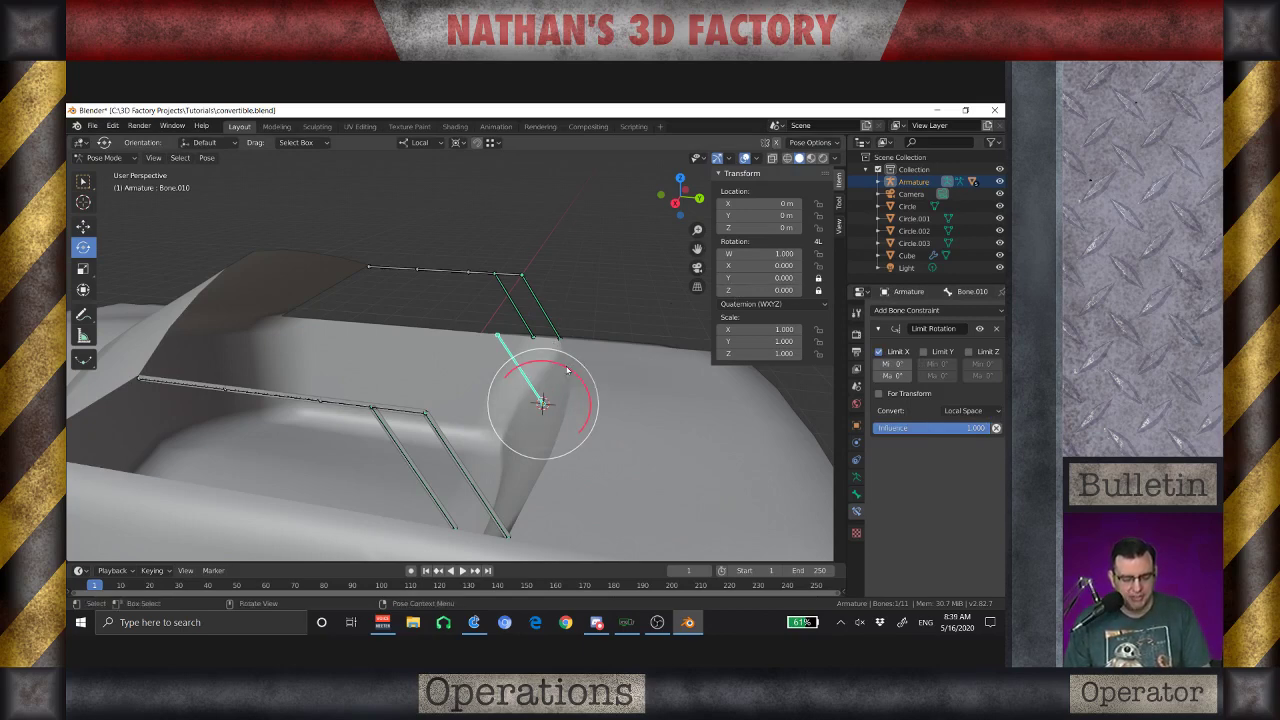
Test-rotate Bone.010, try a Limit X minimum entry, and set the Rotate panel Angle to 140
left_click_drag(567, 371, 615, 446)
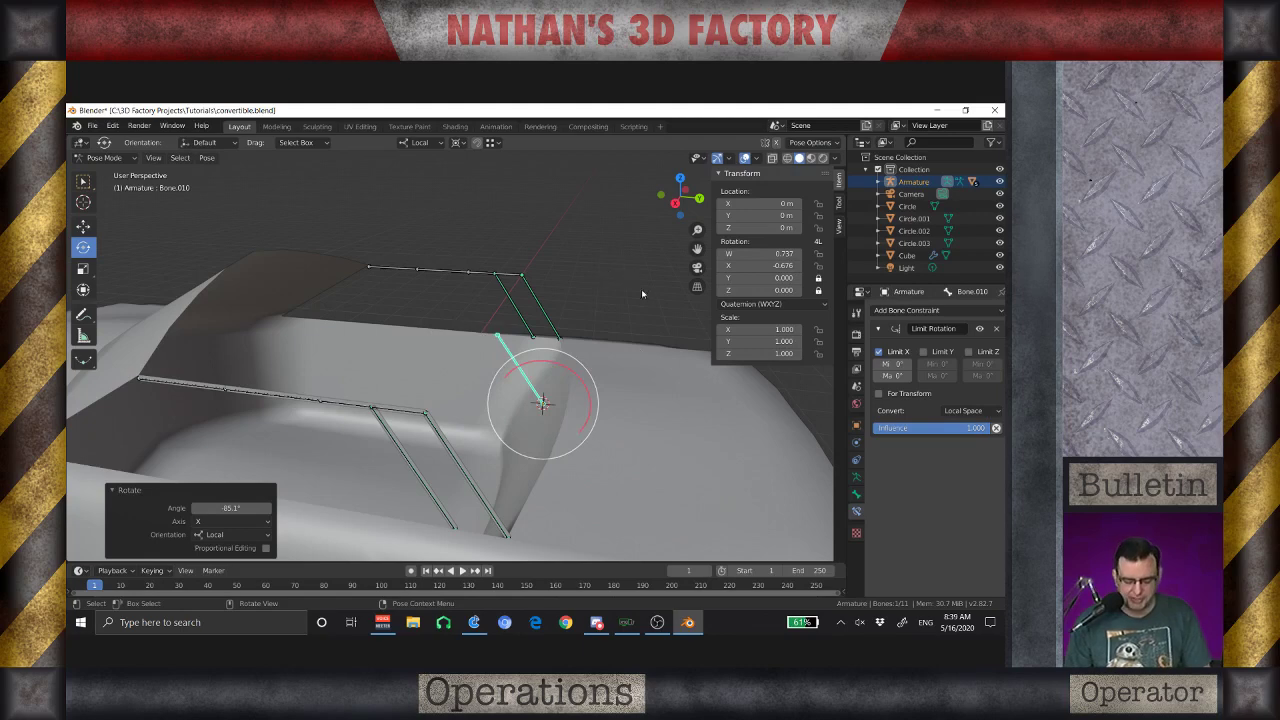
left_click(886, 364)
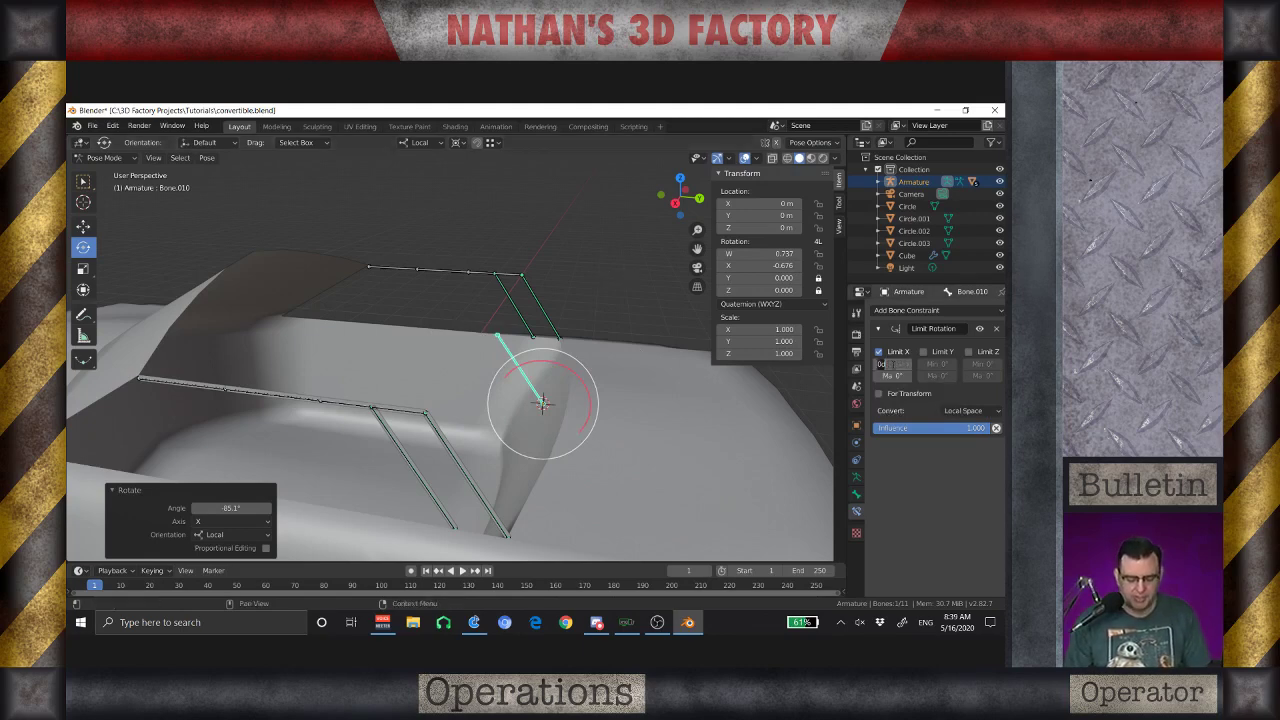
type("-14")
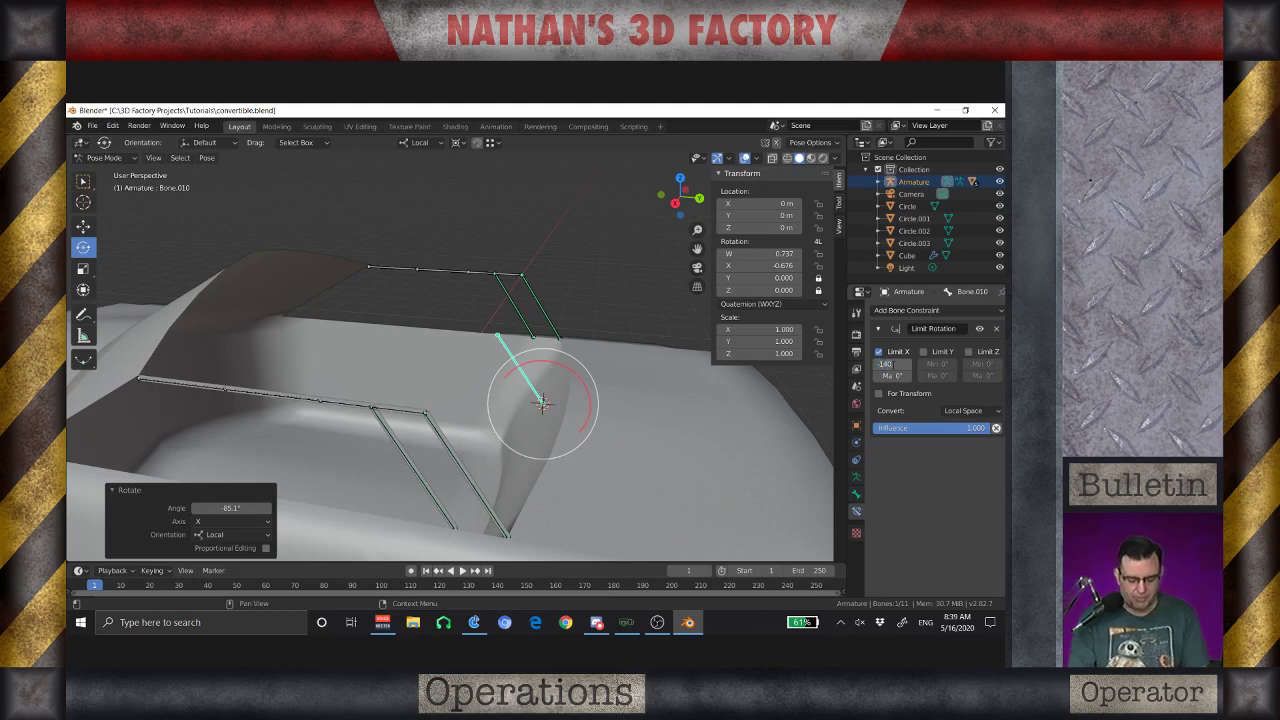
key("Return")
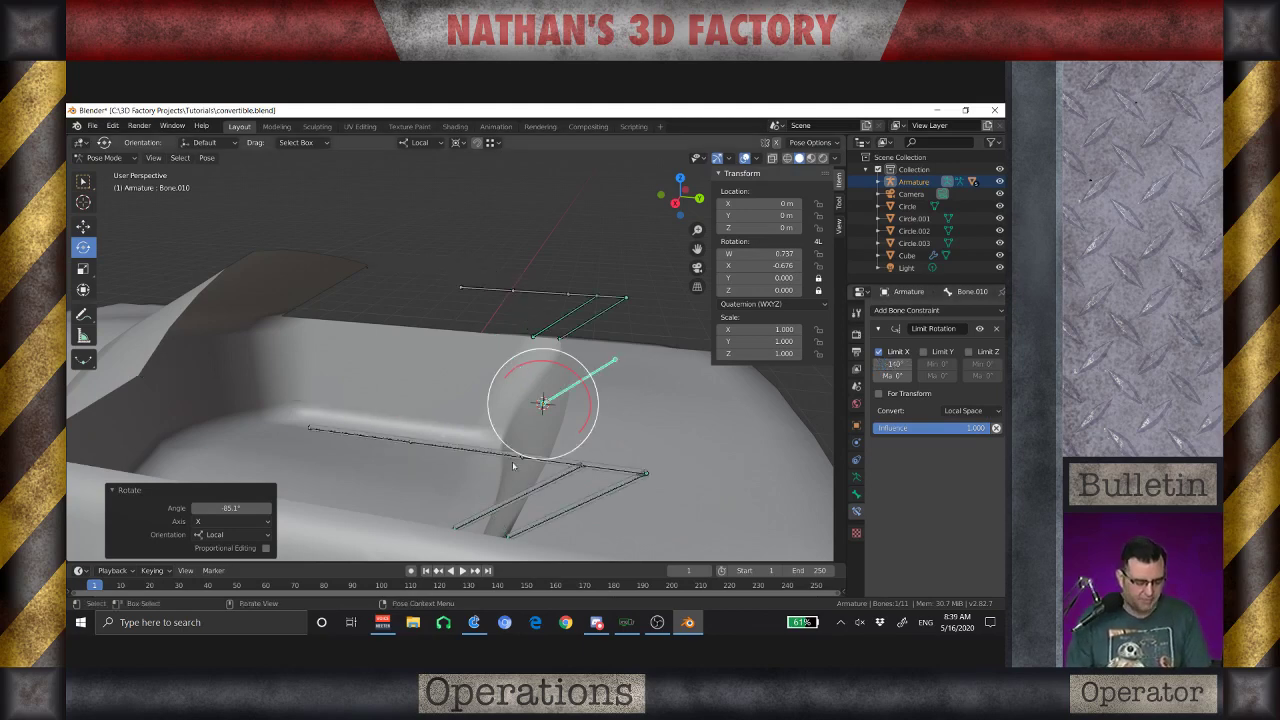
left_click(225, 508)
type("1")
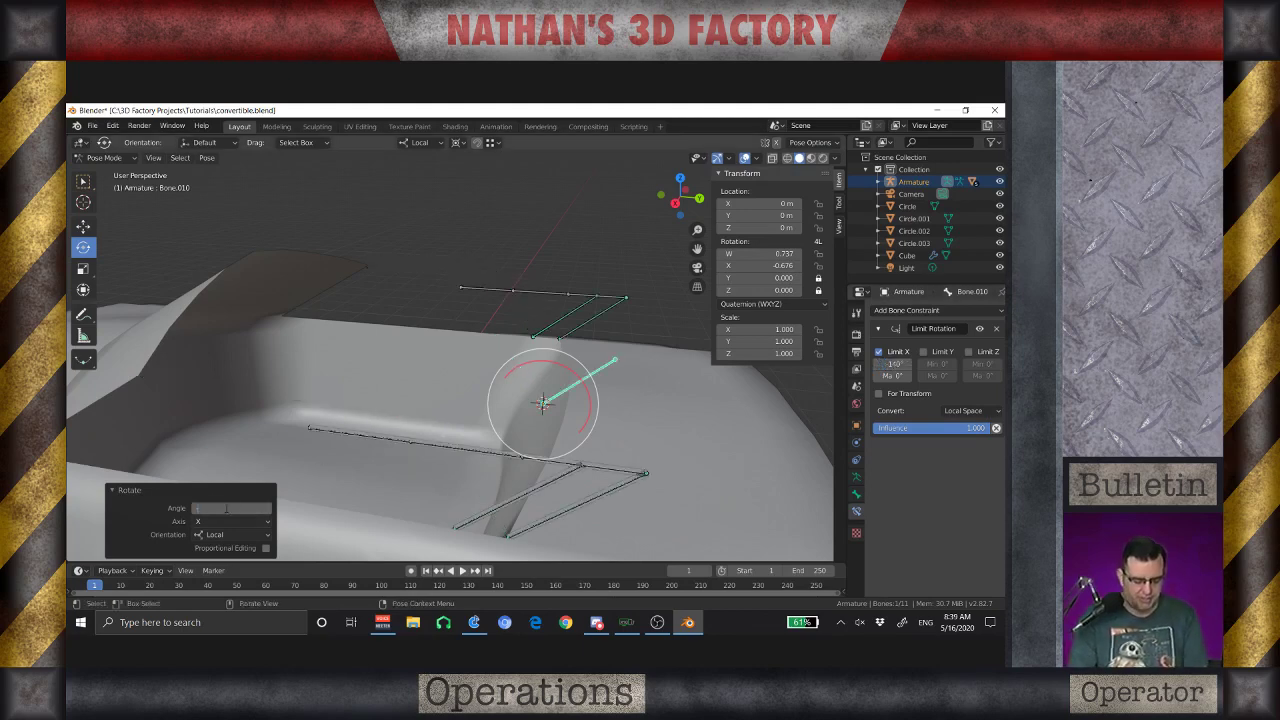
type("40")
key("Return")
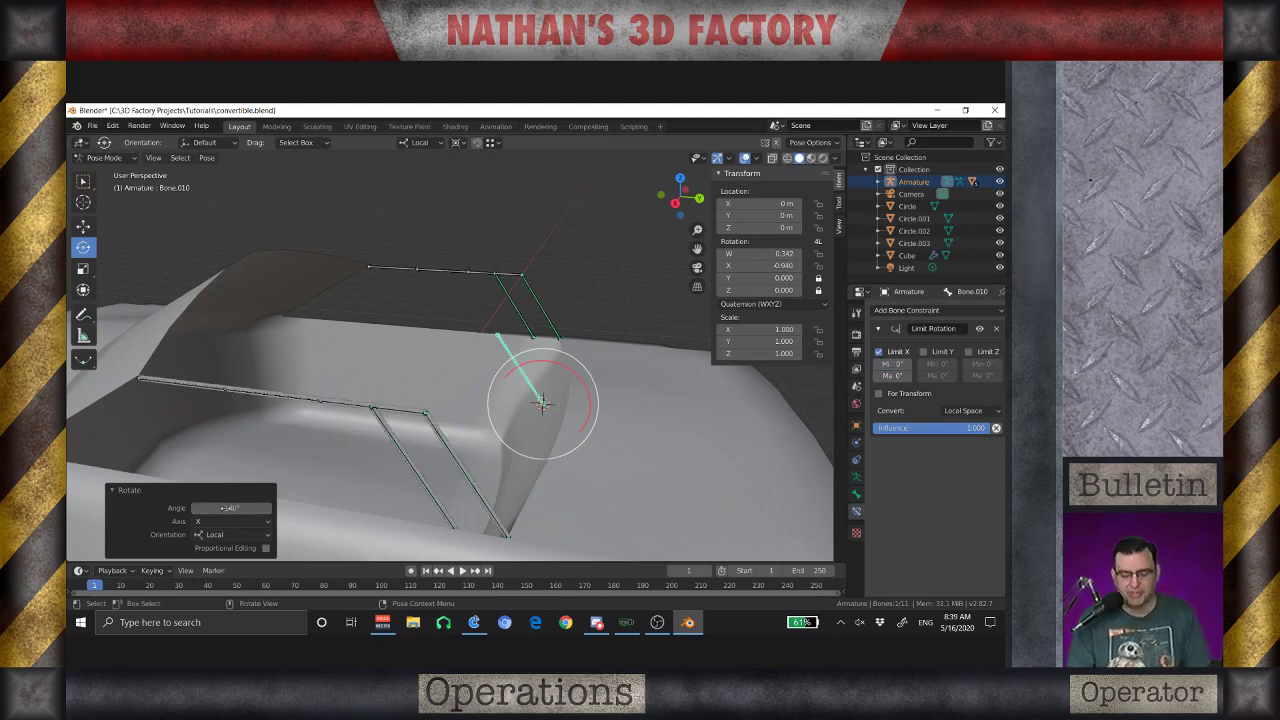
left_click(239, 509)
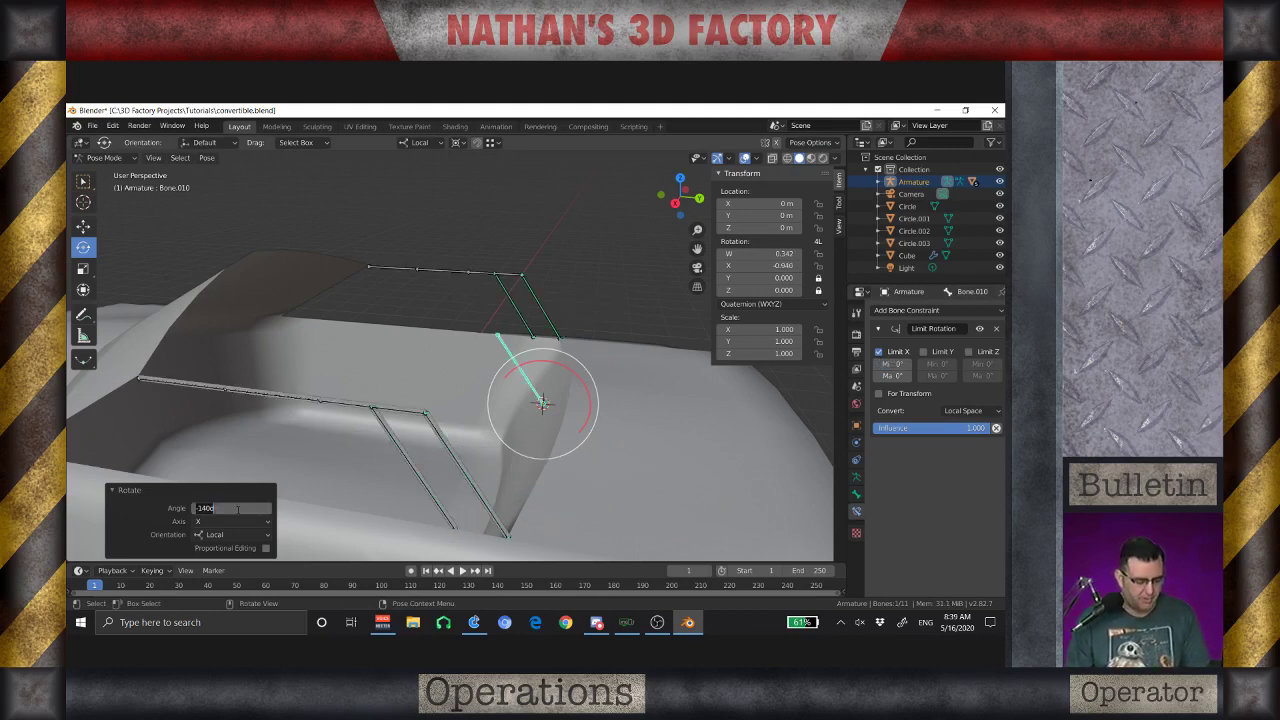
key("BackSpace")
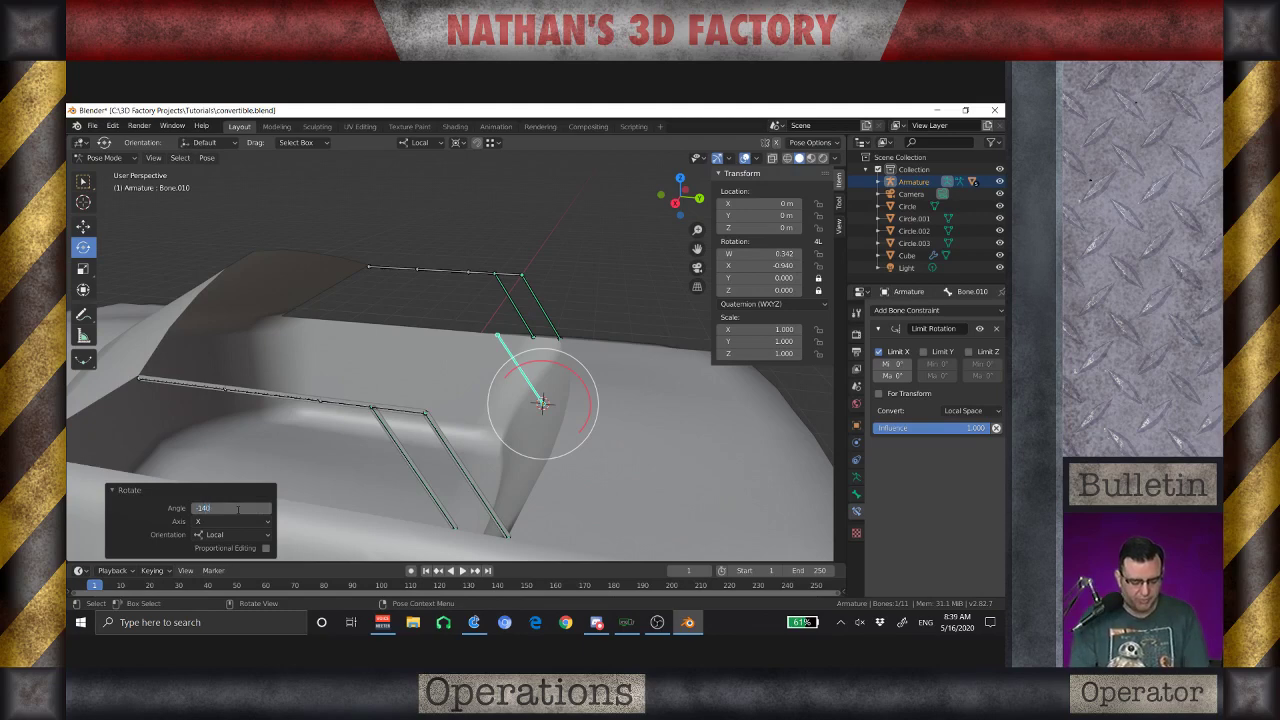
key("Return")
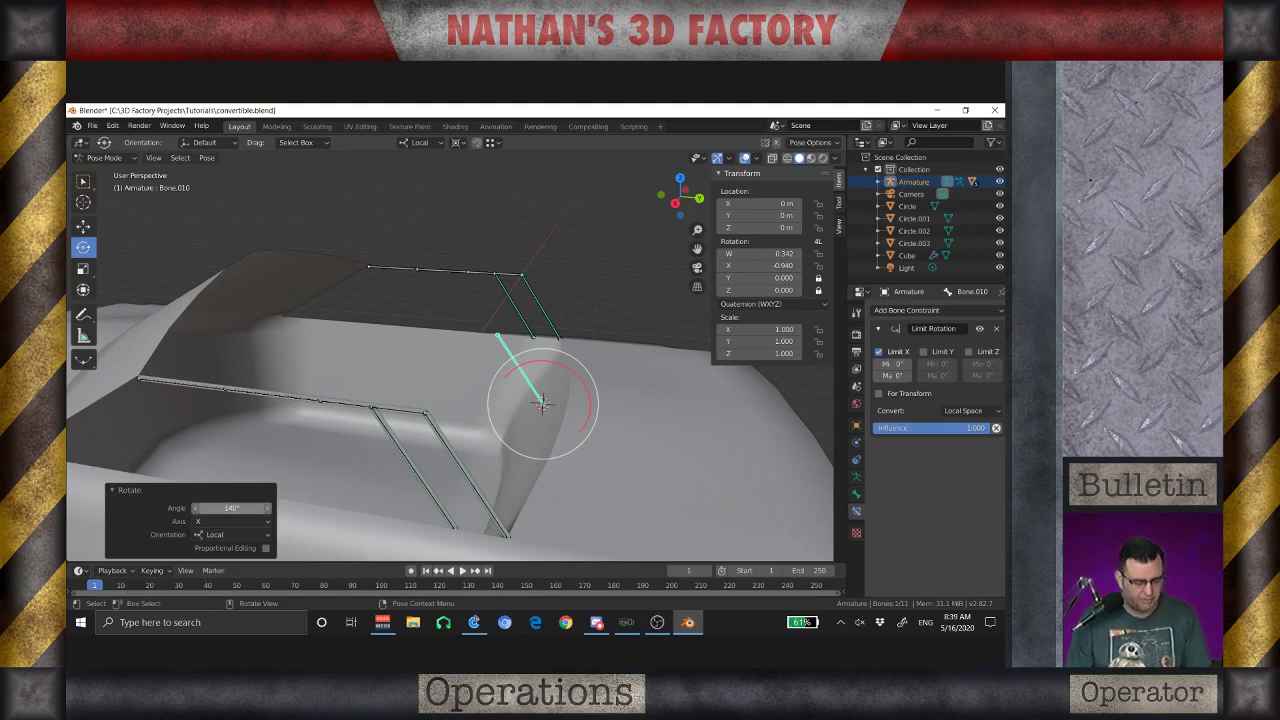
left_click(237, 509)
type("1")
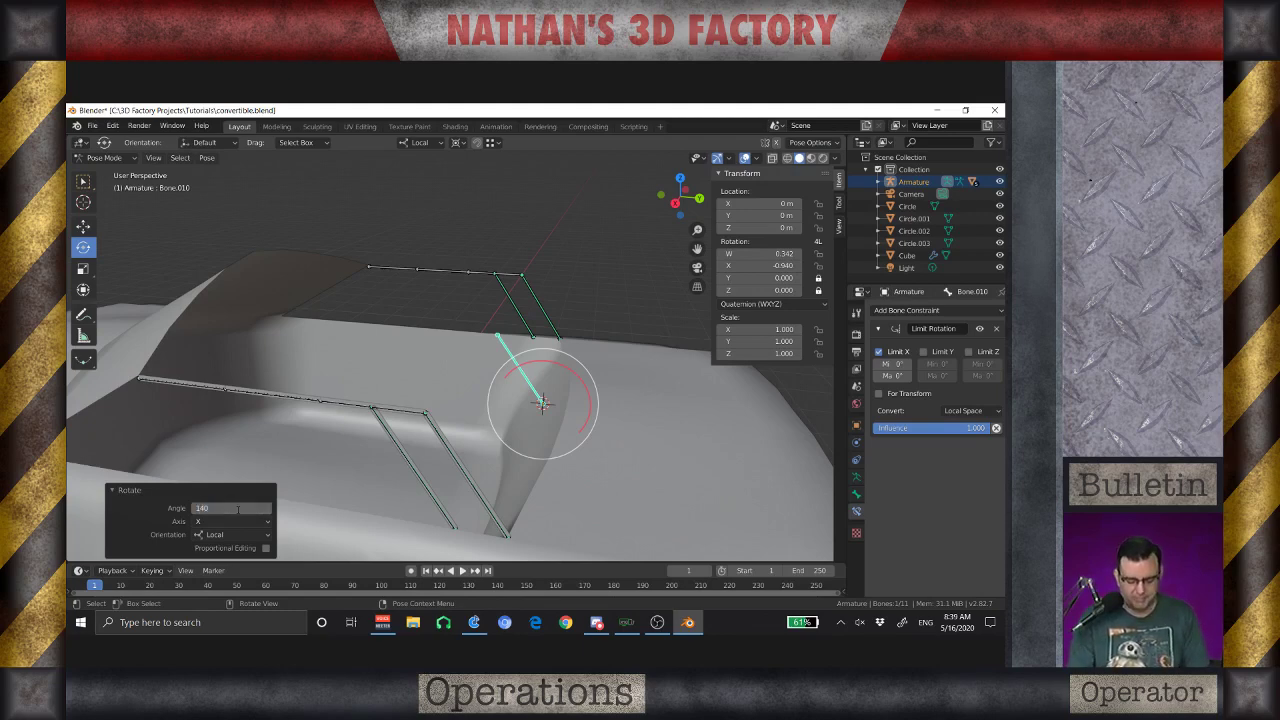
type("40")
key("Return")
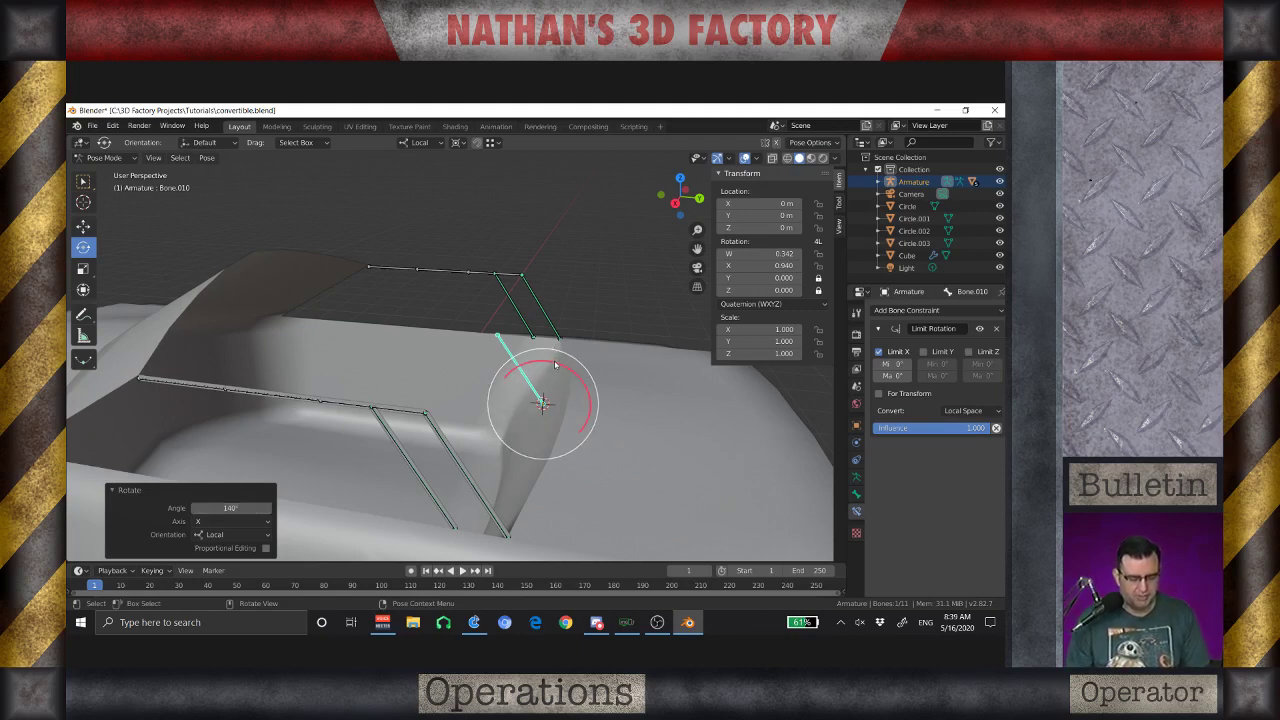
Enter -140 as the Limit X minimum and -140° as the Rotate Angle, then test-rotate
left_click_drag(555, 369, 606, 385)
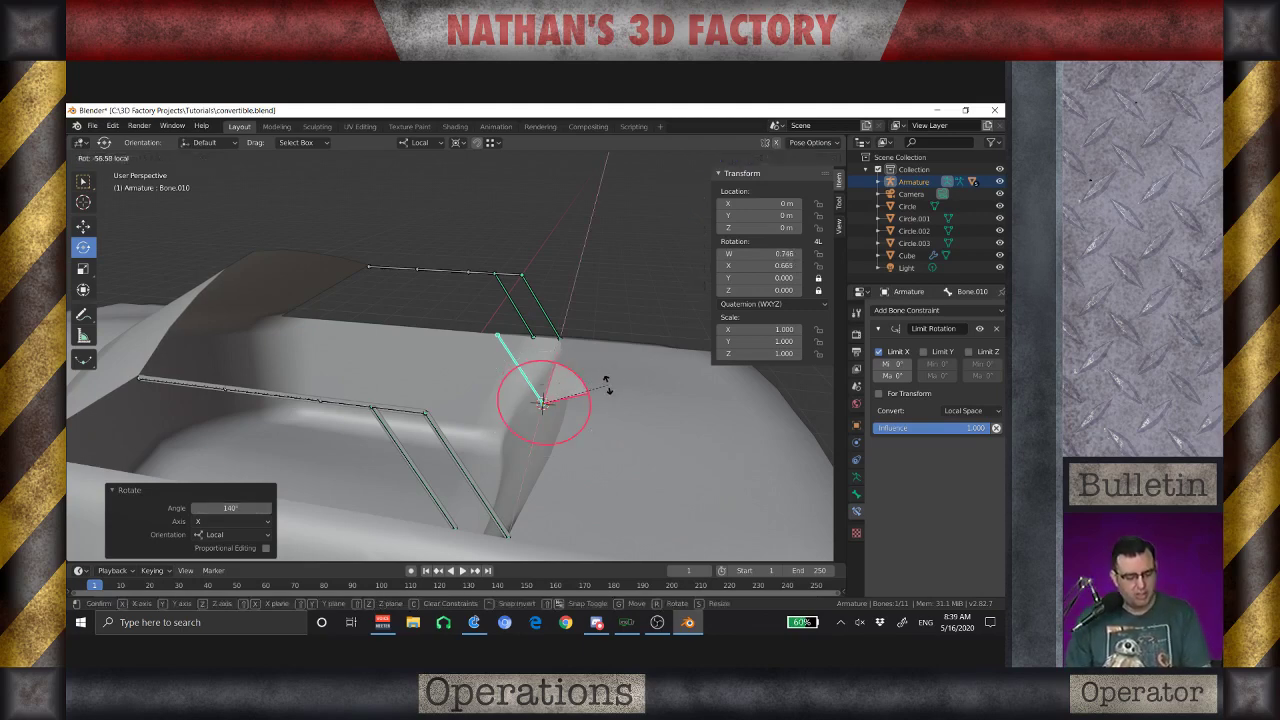
right_click(606, 385)
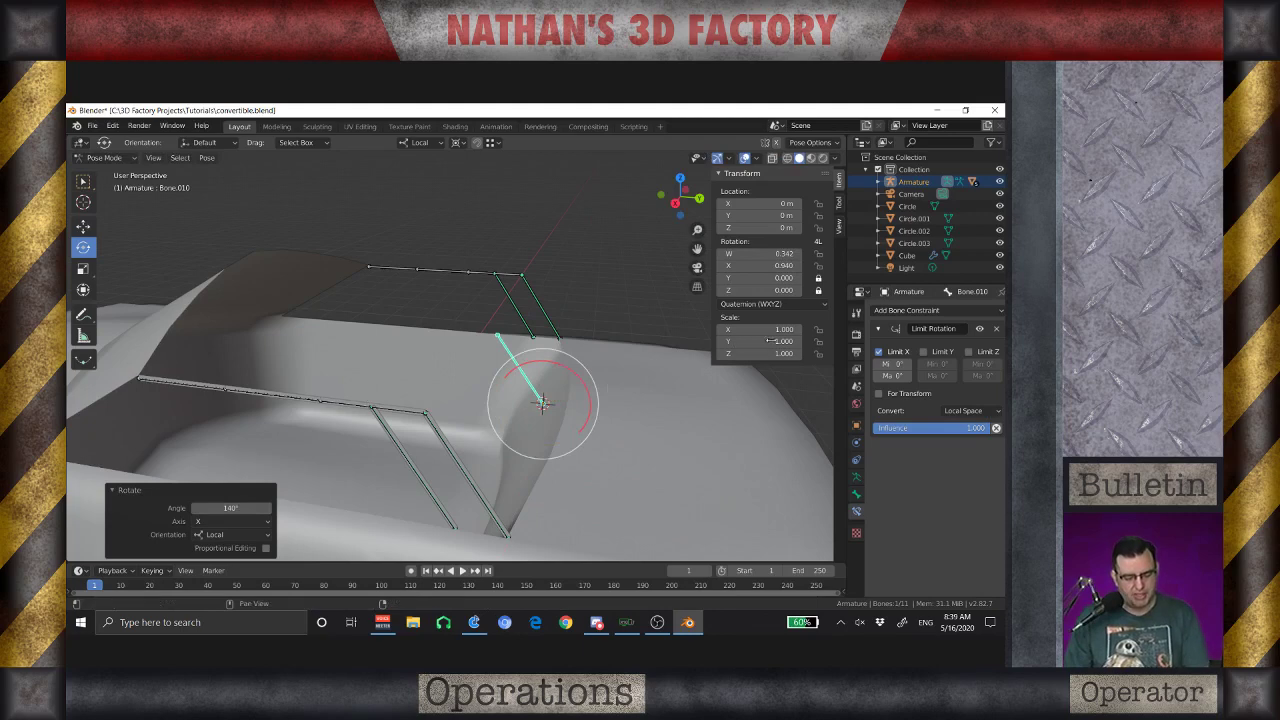
left_click(887, 364)
type("-14")
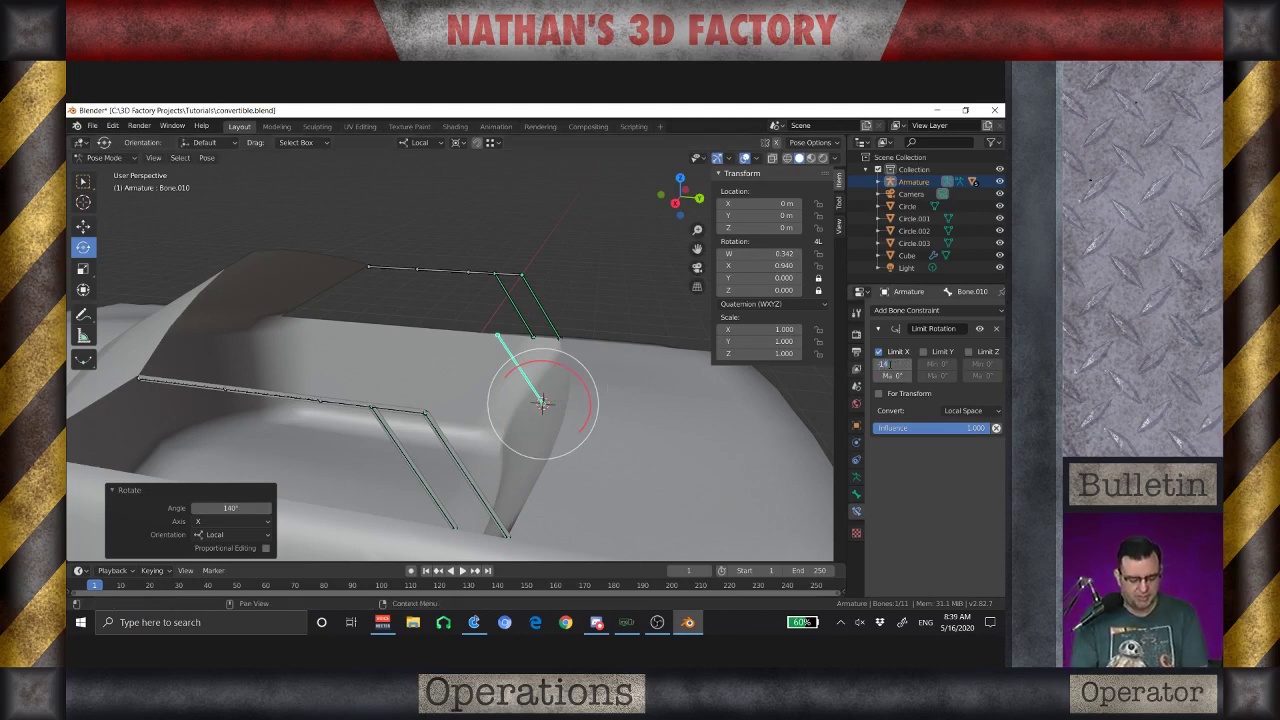
type("0")
key("Return")
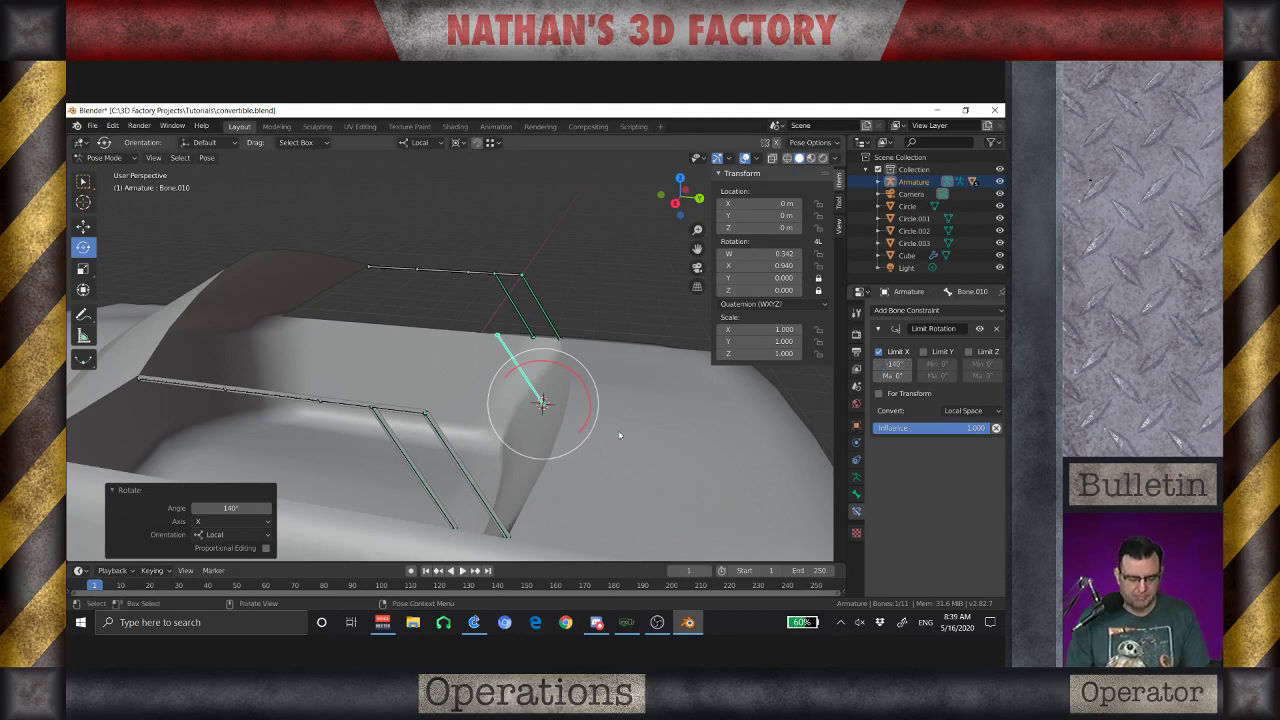
left_click(238, 508)
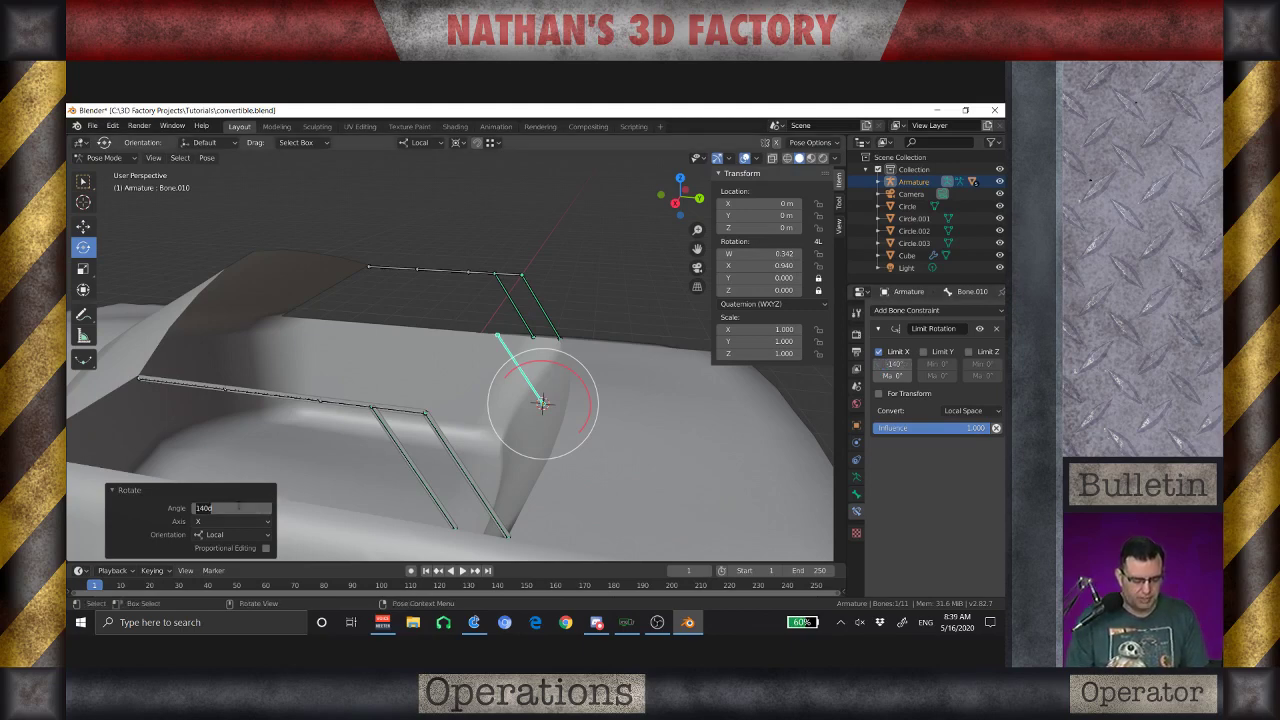
type("-14")
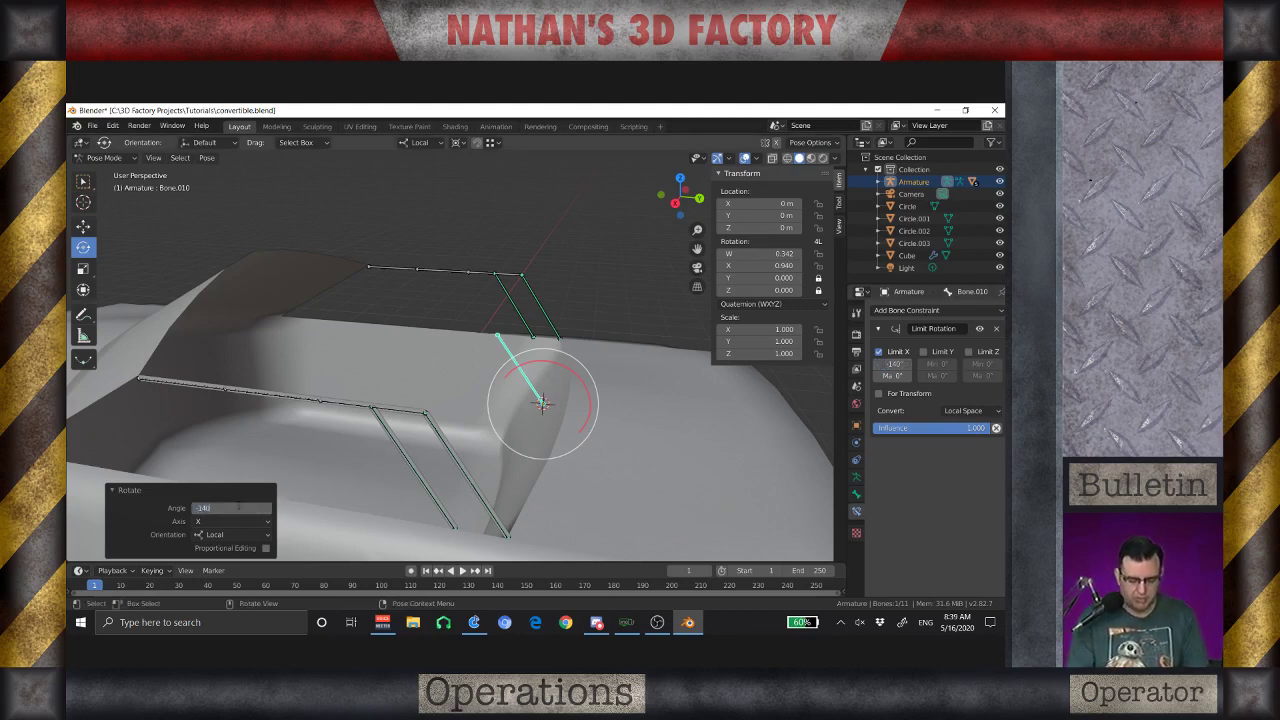
type("0")
key("Return")
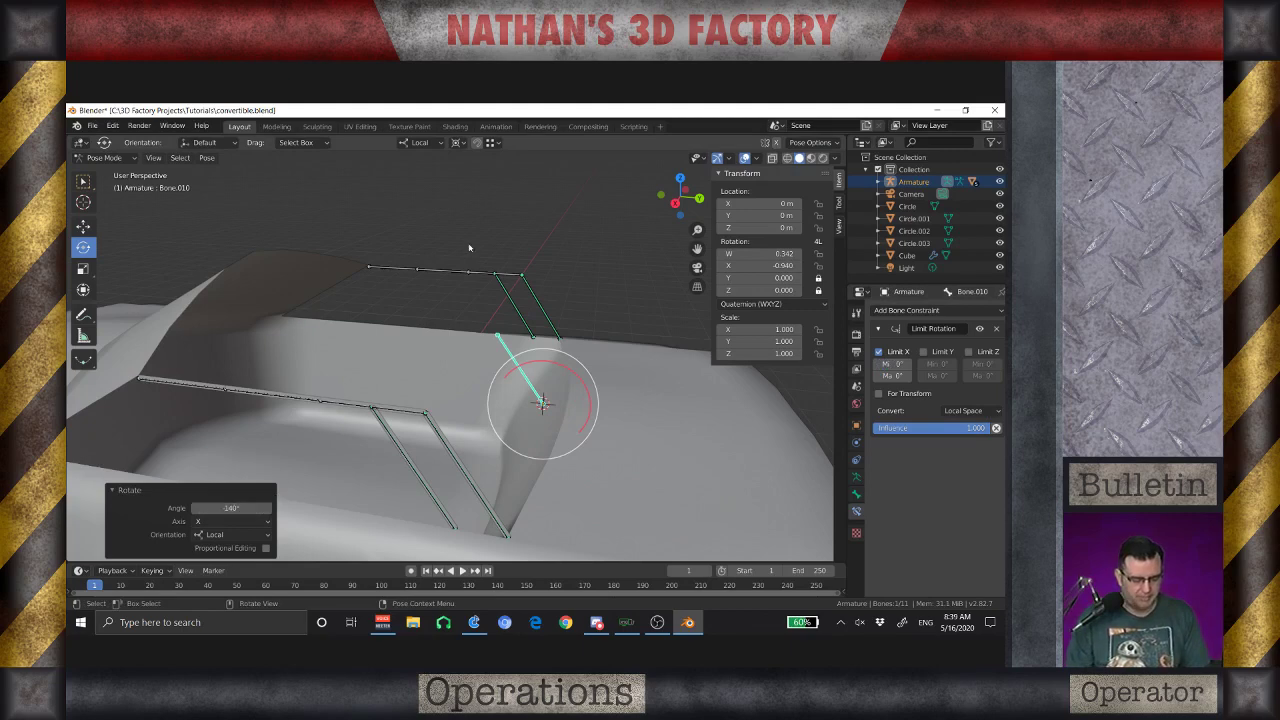
left_click_drag(589, 392, 512, 297)
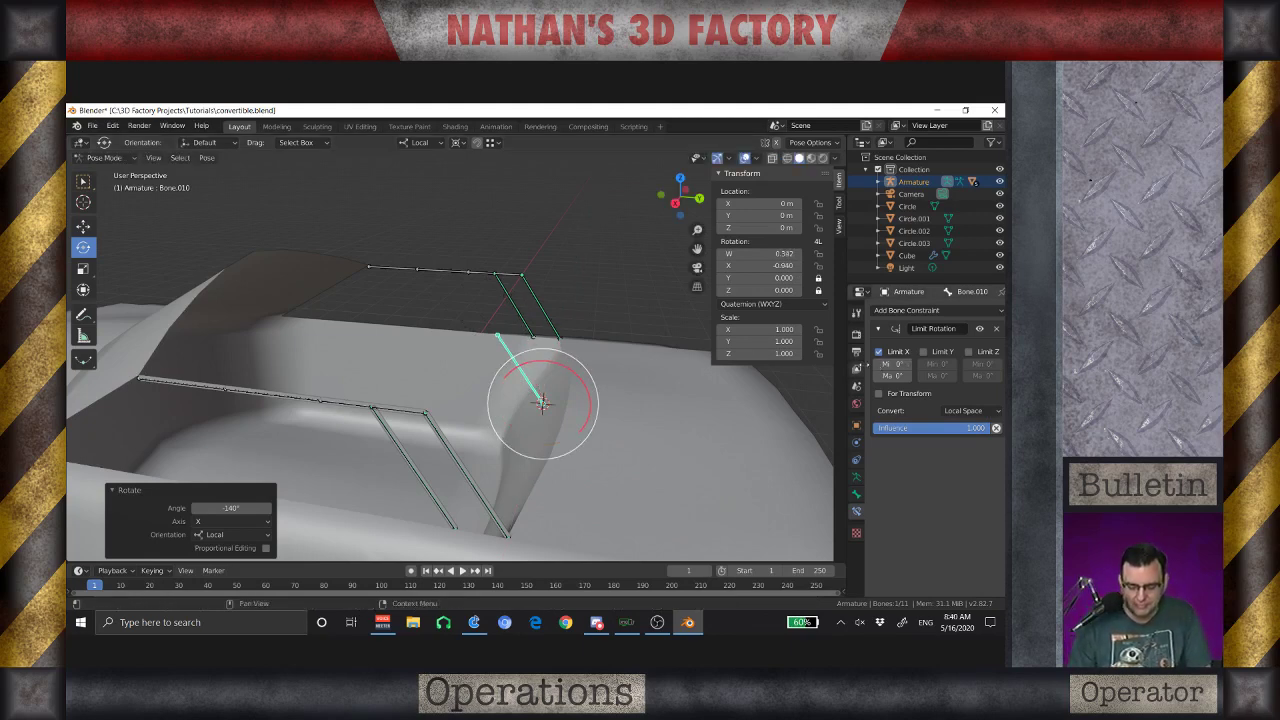
Set the Limit X minimum to -140, reselect Bone.010, reset its rotation, and test the fold
double_click(888, 364)
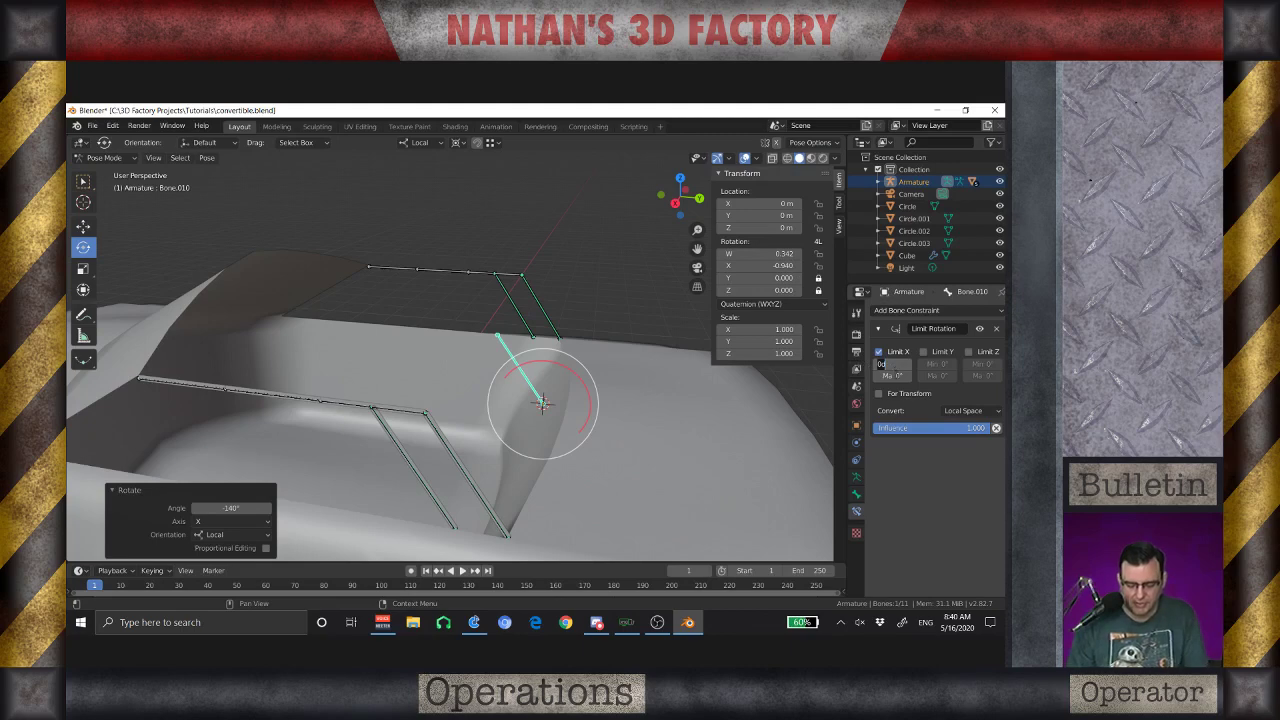
type("-1")
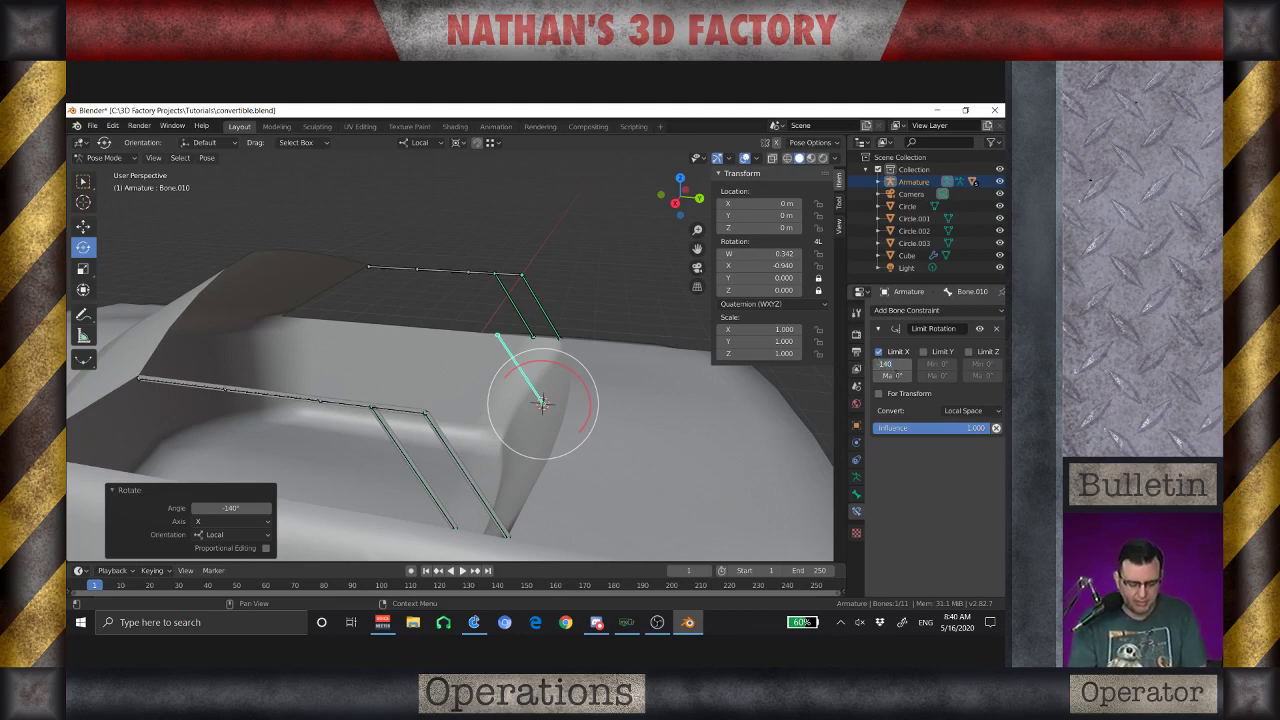
type("40")
key("Return")
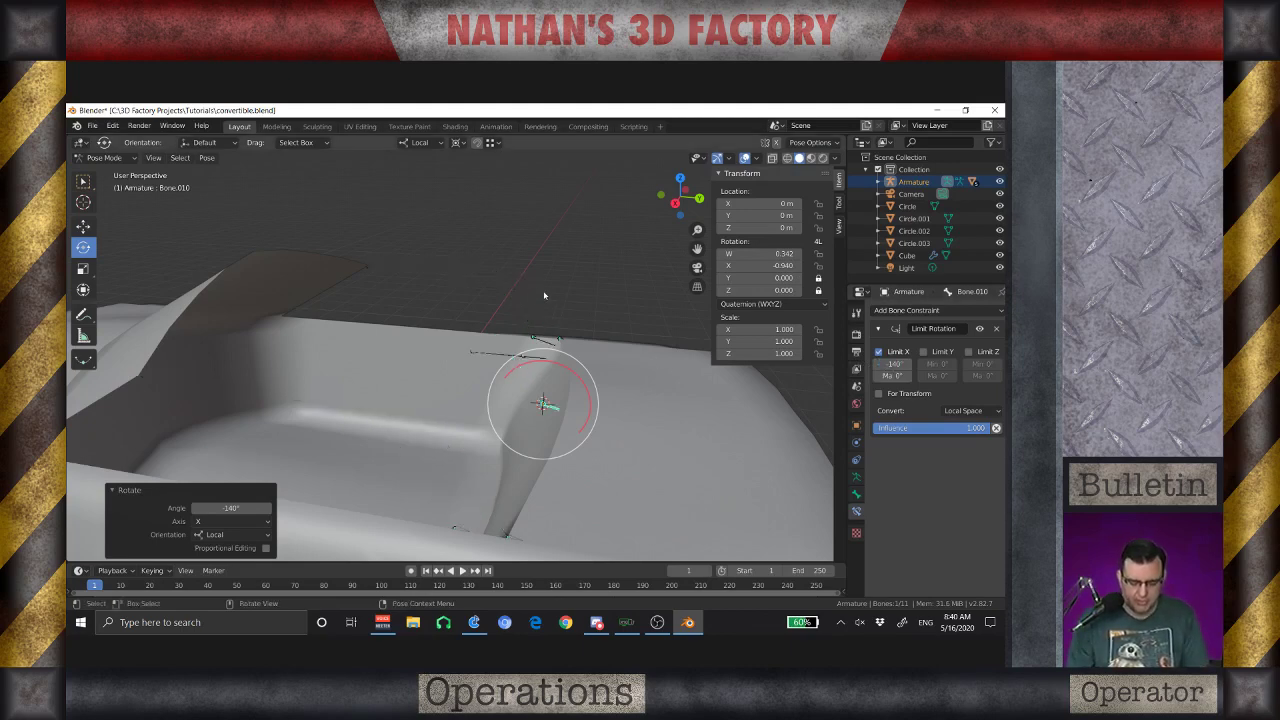
left_click(648, 353)
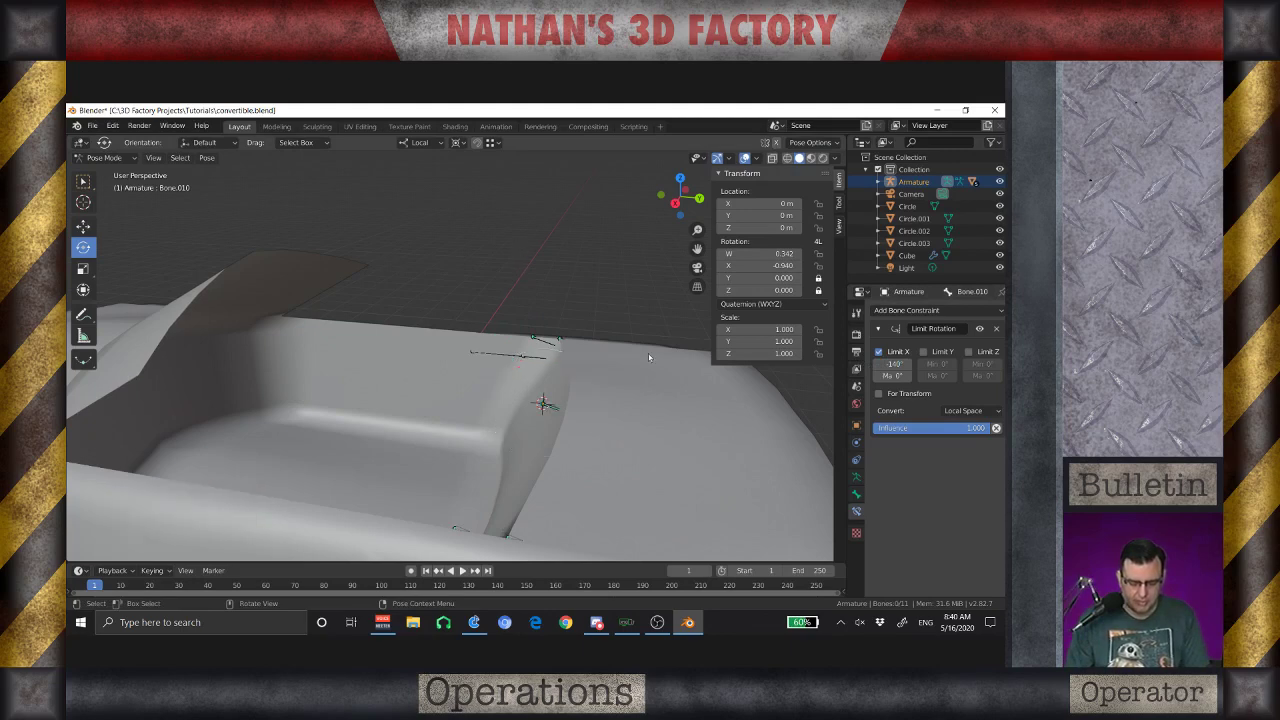
left_click(555, 413)
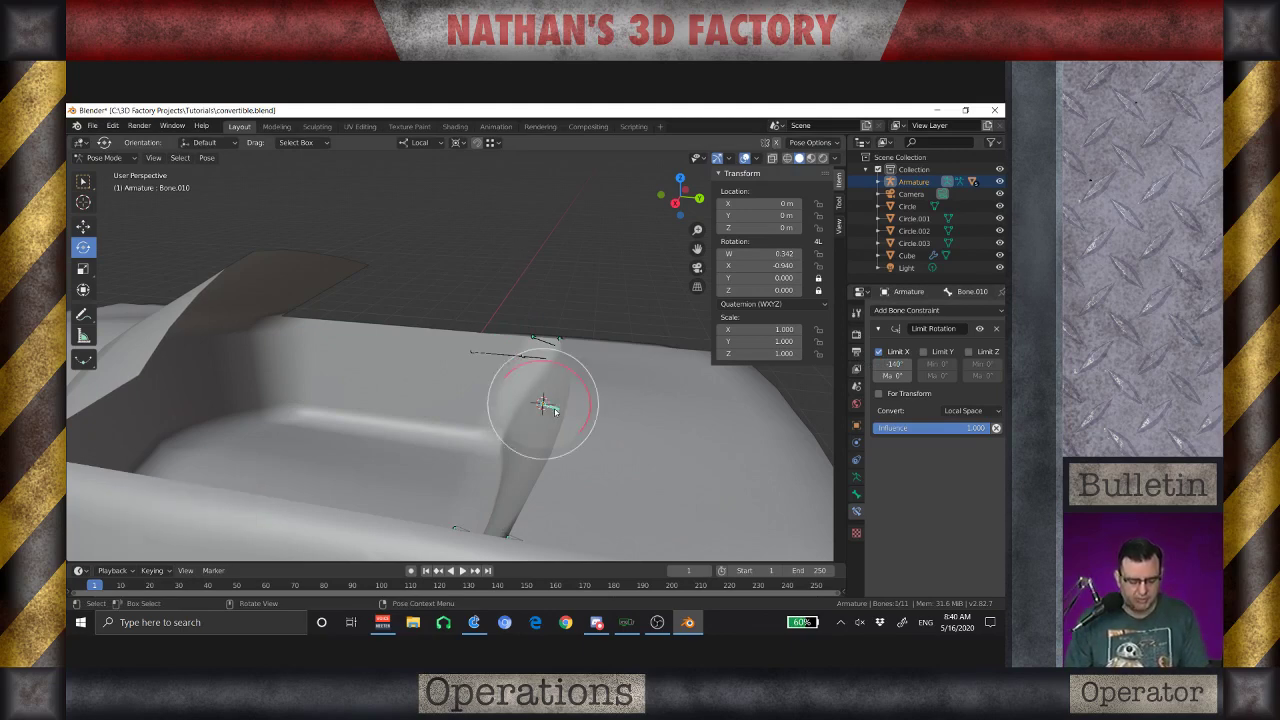
key("alt+r")
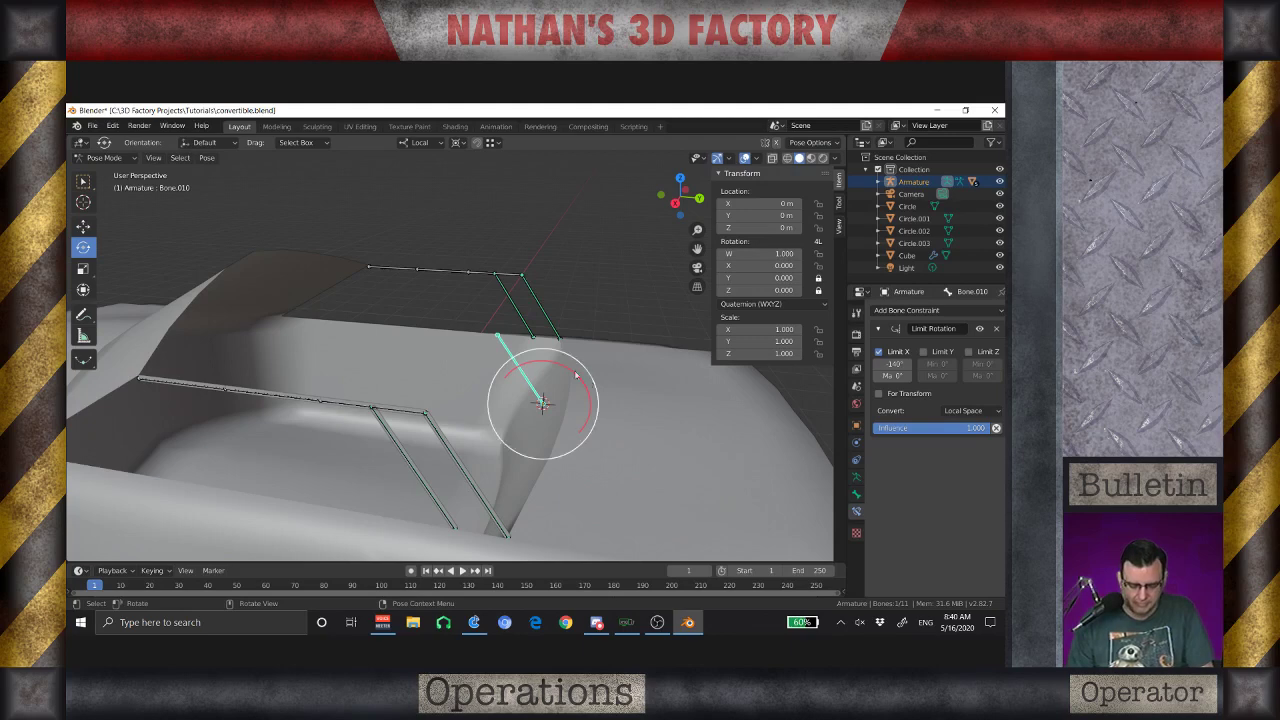
left_click_drag(590, 410, 640, 556)
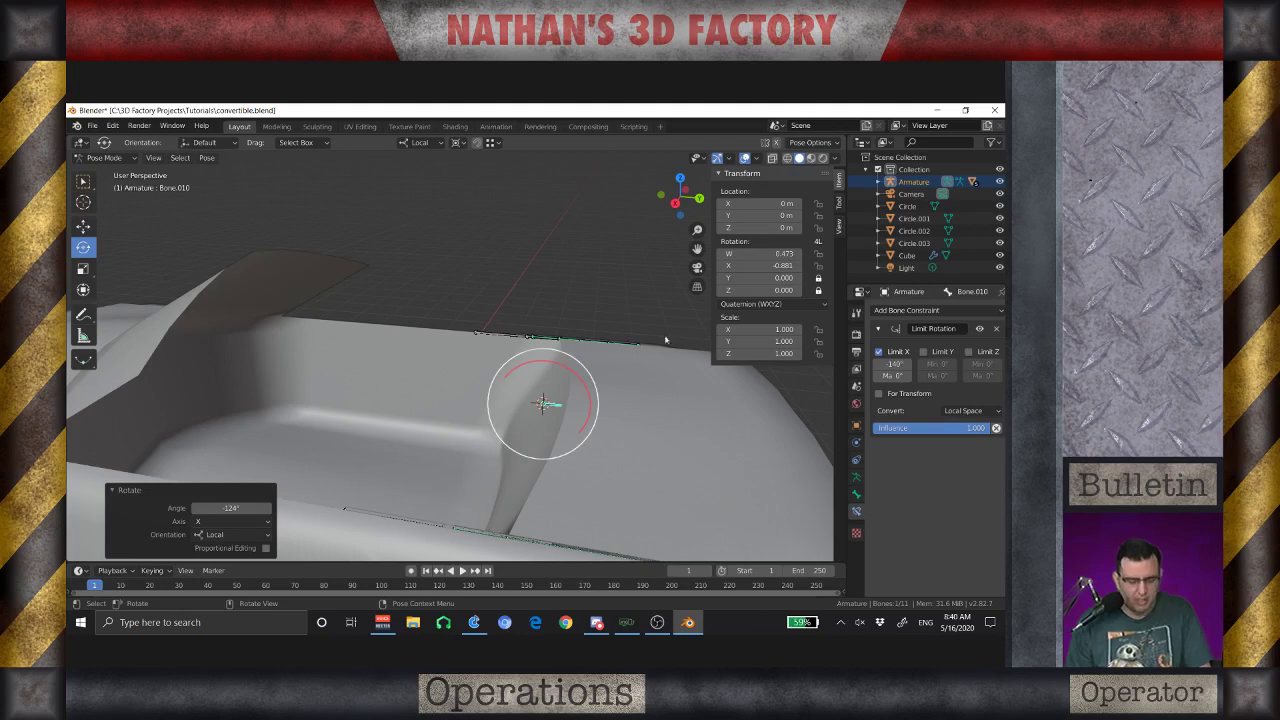
Change the X rotation minimum to -125, reset Bone.010's rotation, and test the limit again
type("140d")
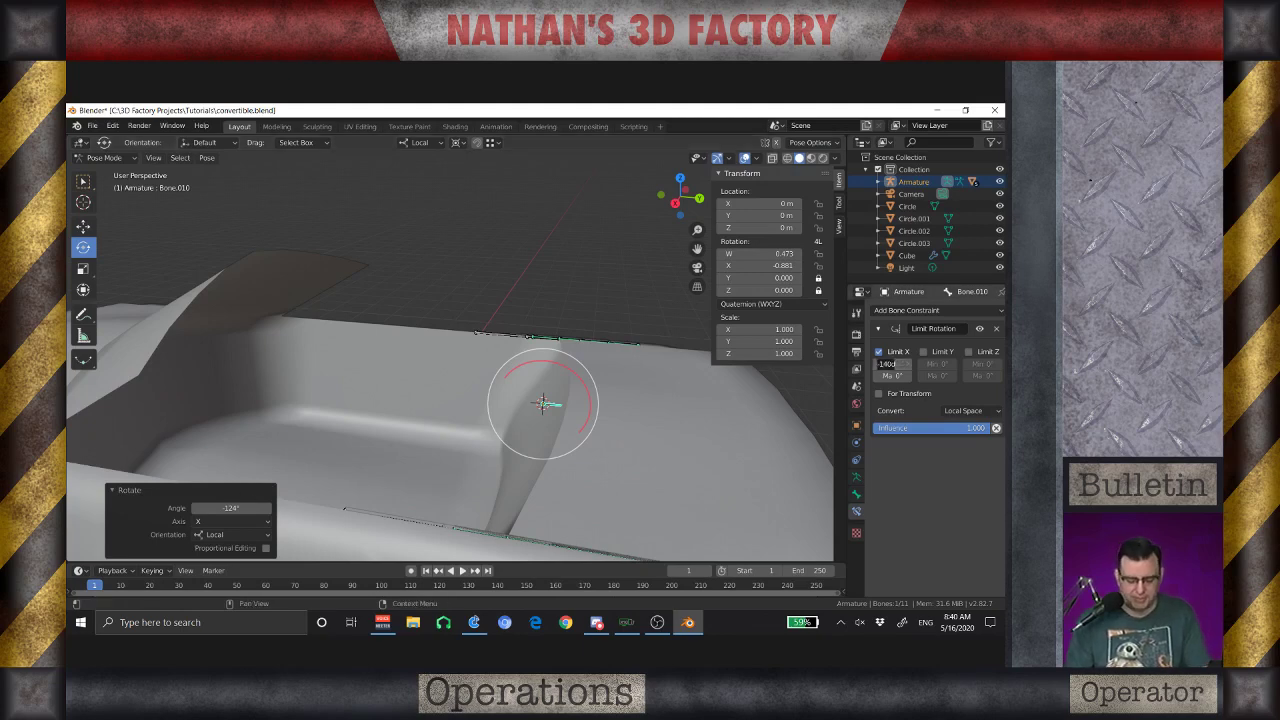
key("ctrl+a")
type("-12")
key("ctrl+a")
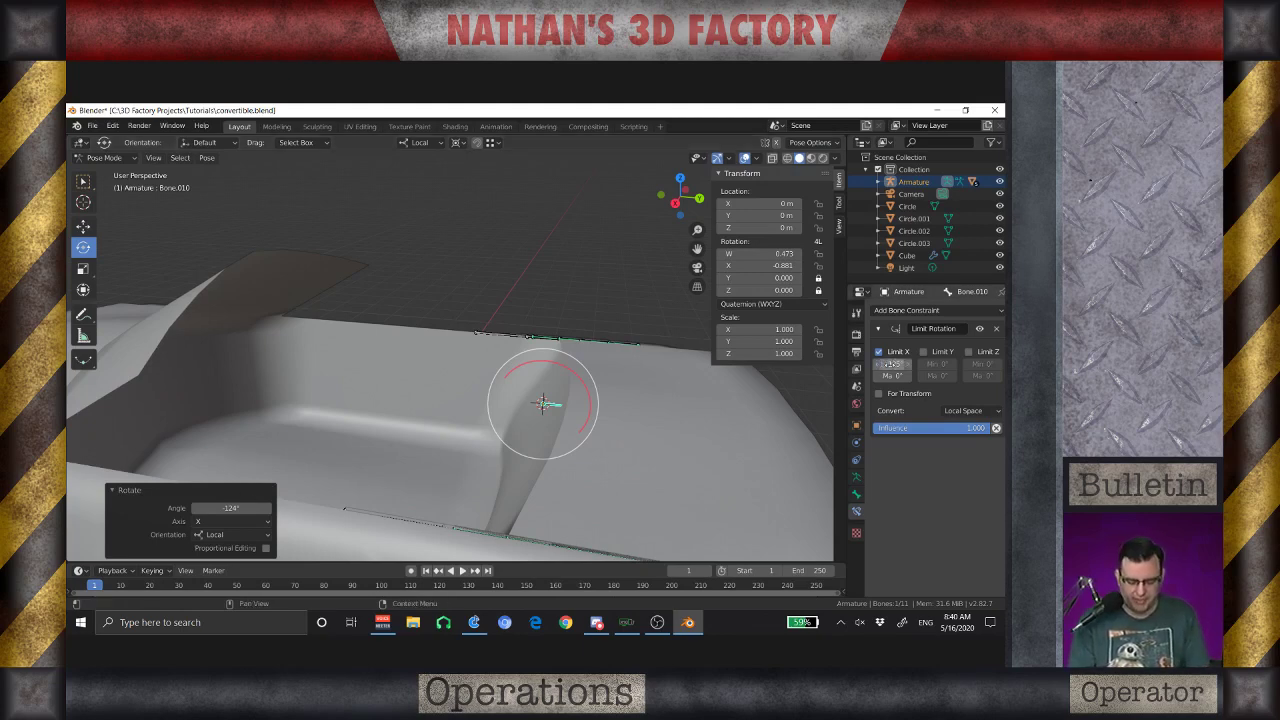
key("Return")
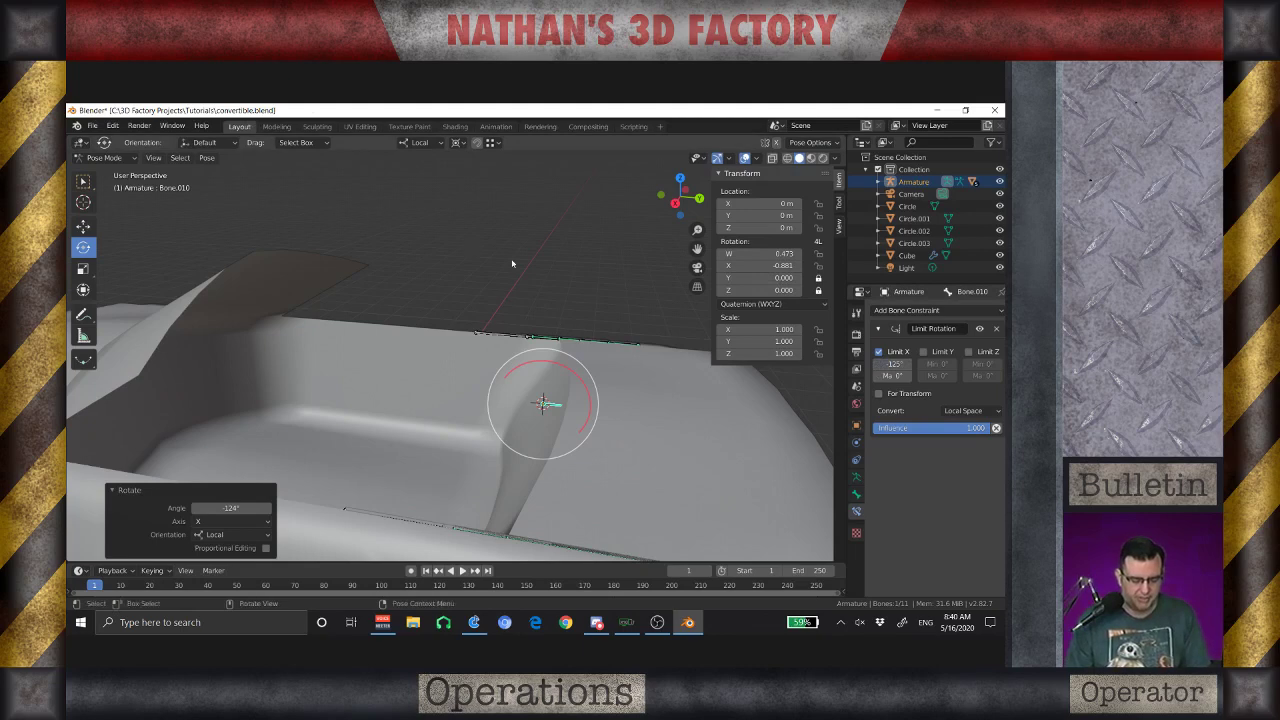
left_click(567, 332)
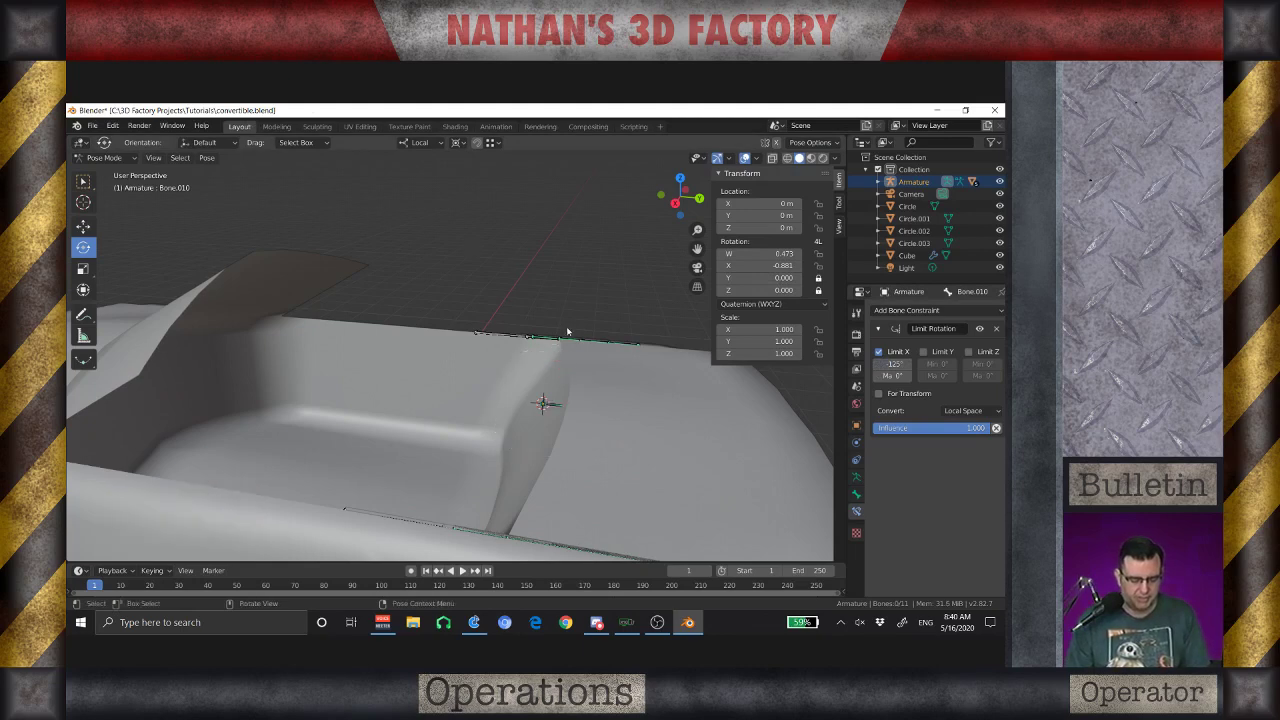
left_click(550, 403)
key("alt+r")
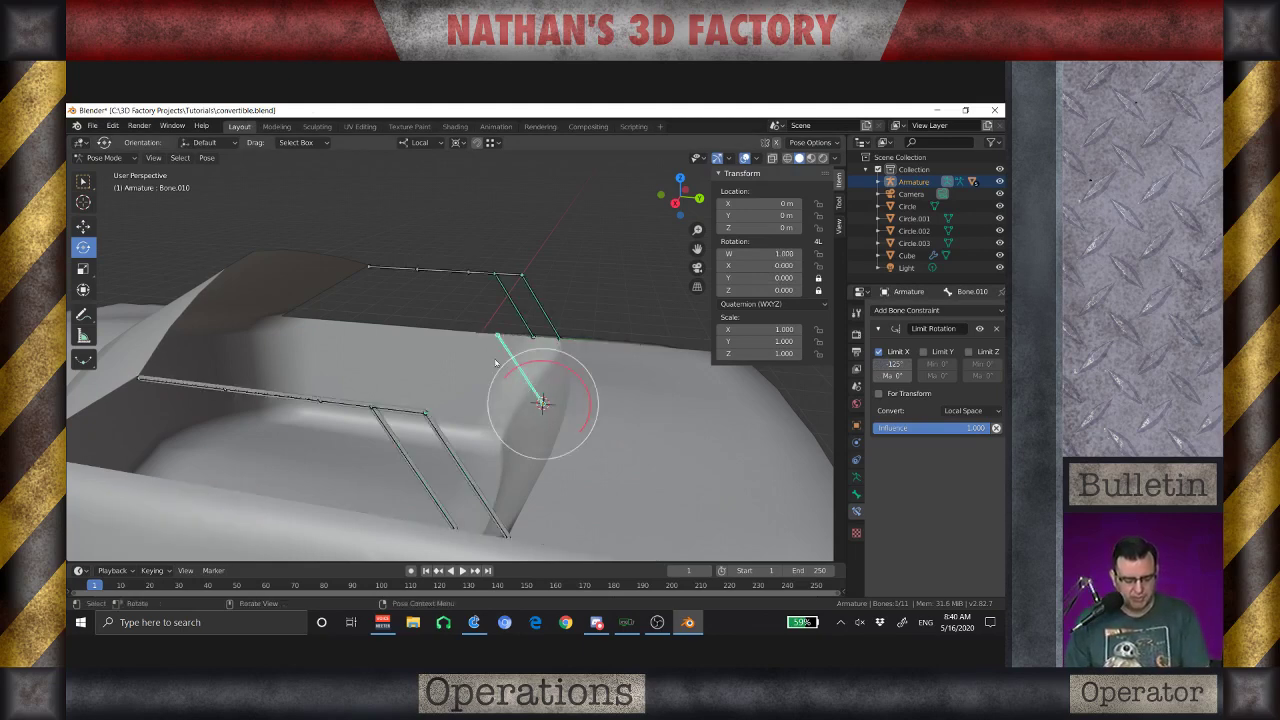
left_click_drag(547, 368, 654, 546)
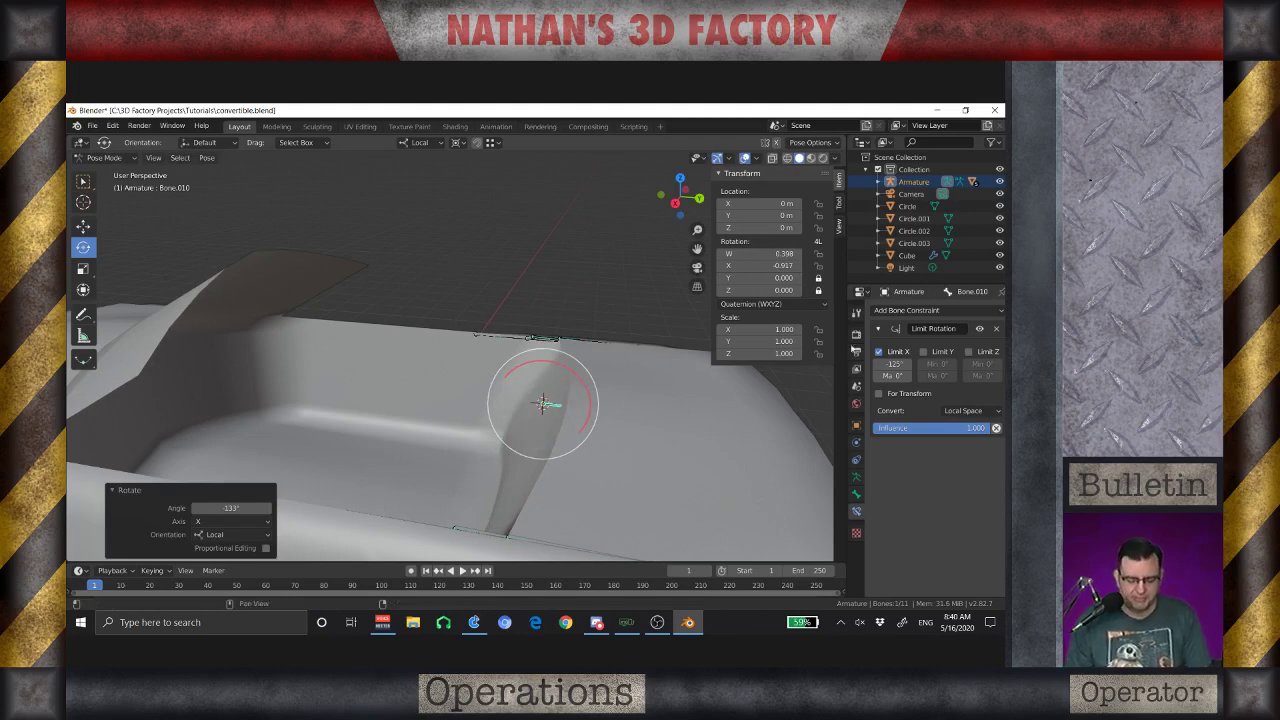
Set the X rotation minimum to -120, reset the bone, and test-rotate through its range before cancelling
left_click(890, 364)
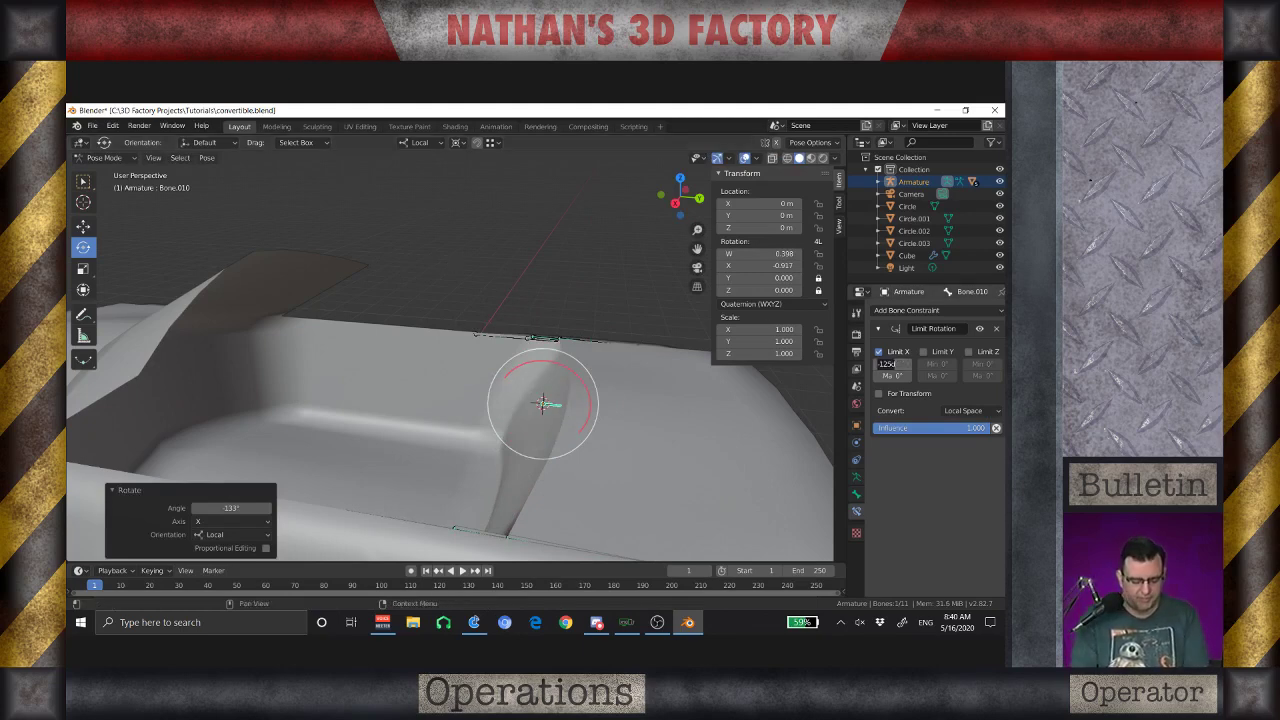
type("-120")
key("Return")
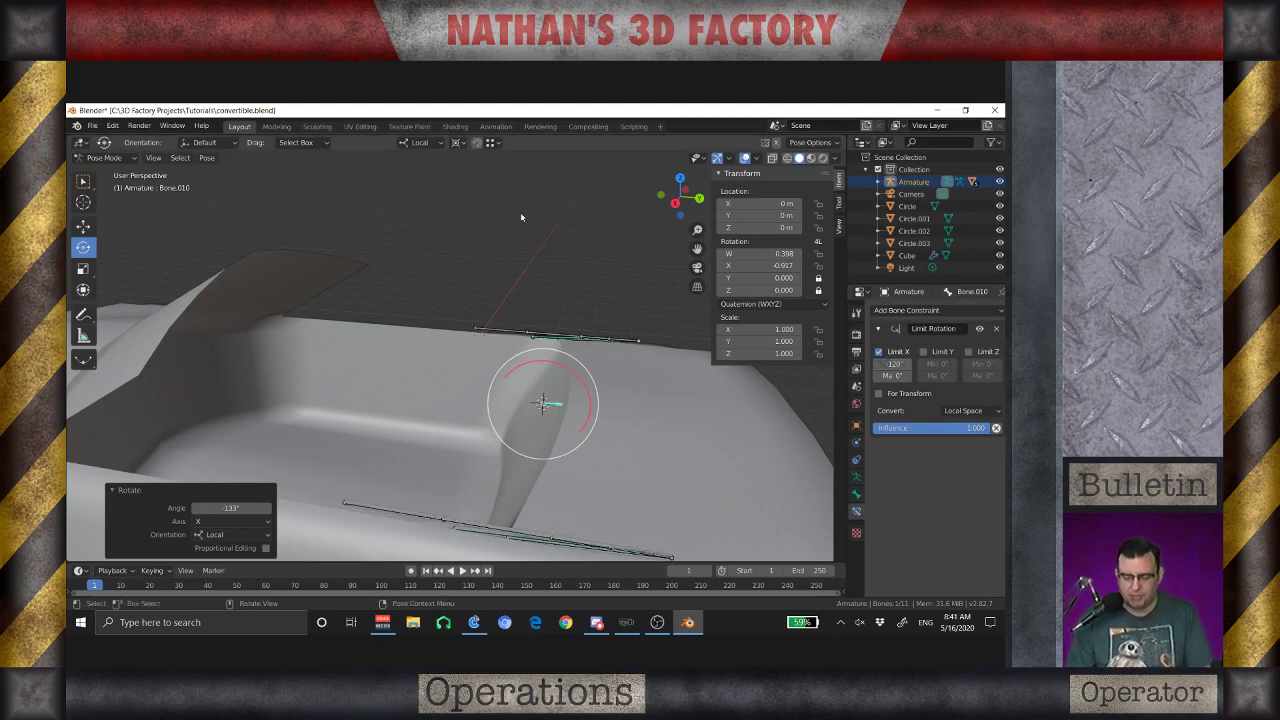
key("alt+r")
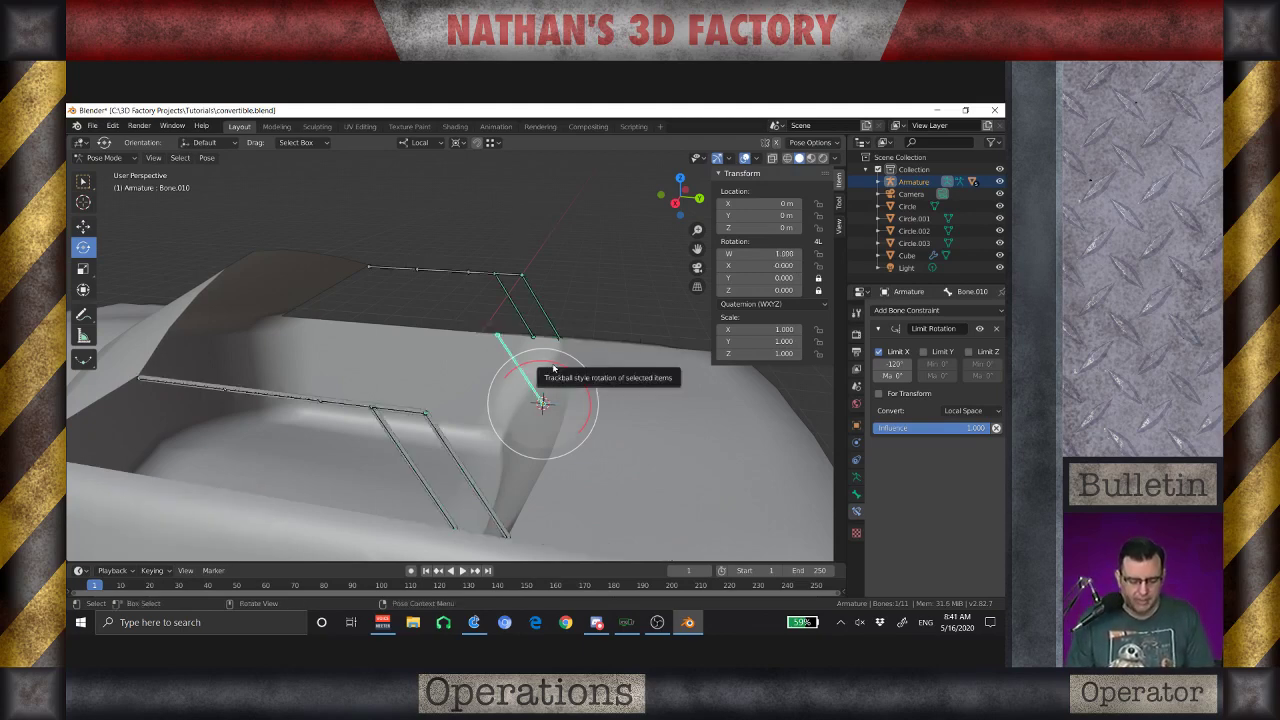
left_click_drag(541, 402, 588, 552)
left_click_drag(595, 157, 395, 343)
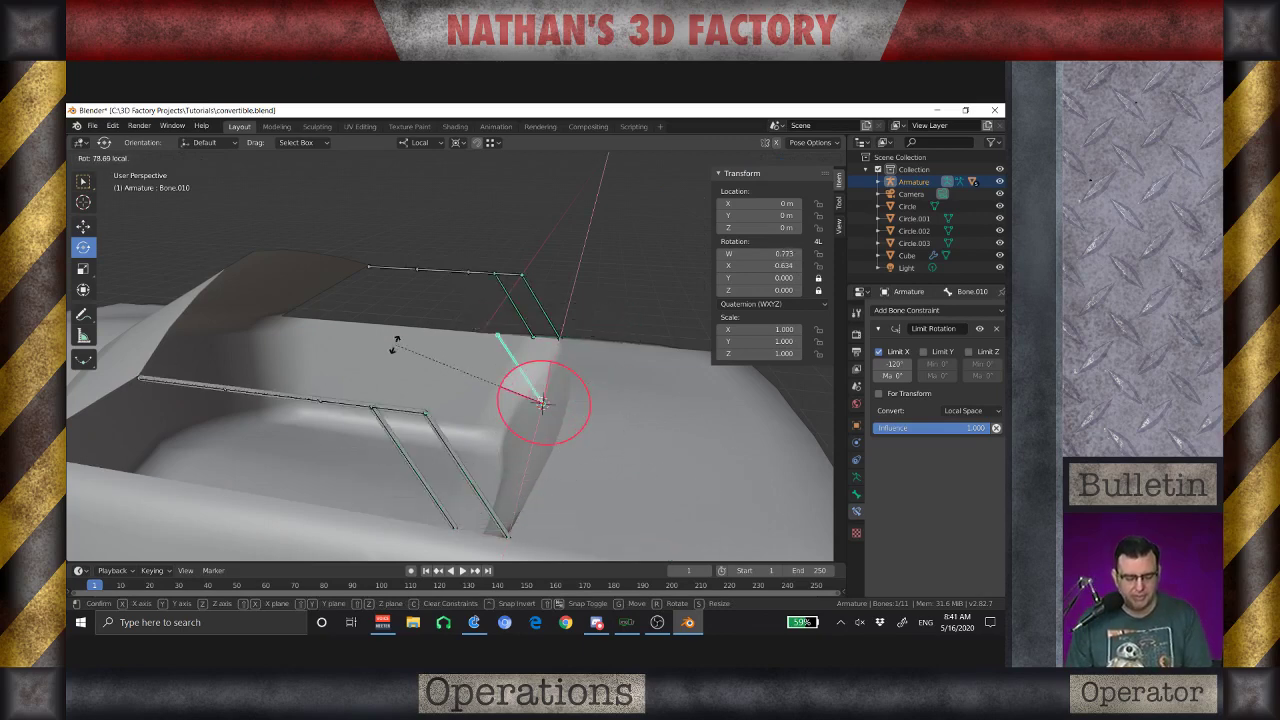
key("Escape")
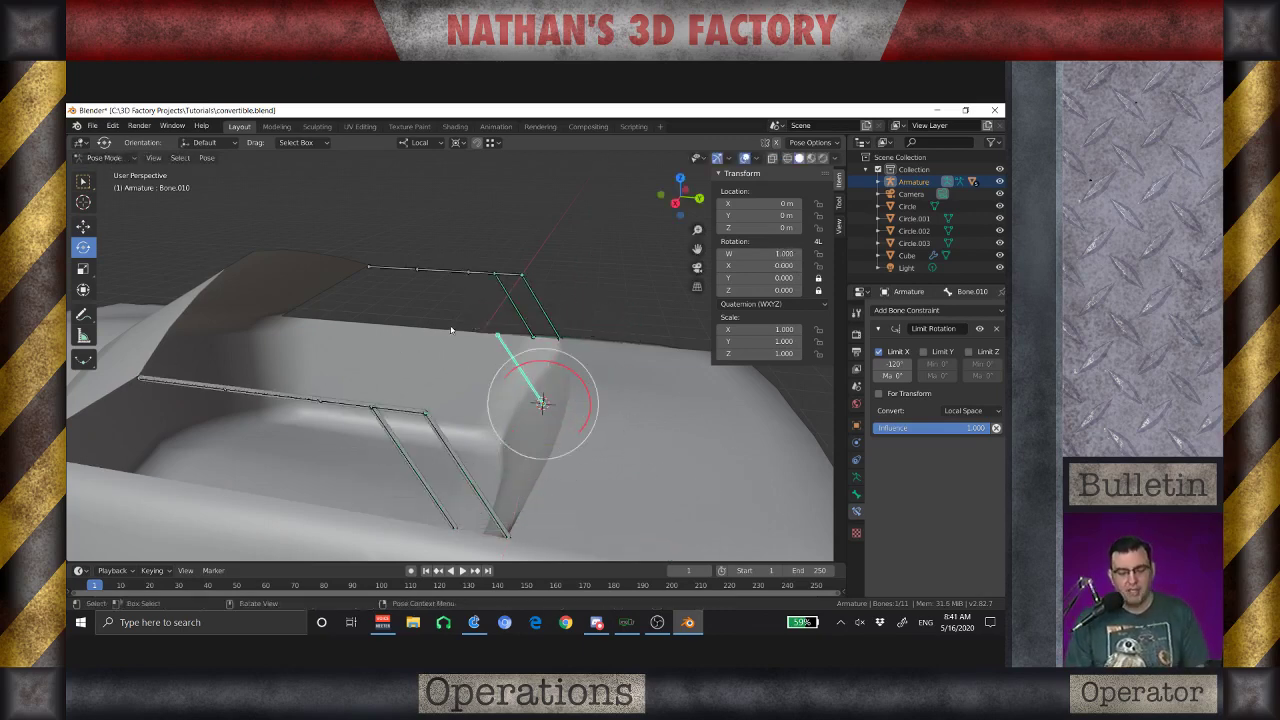
Select Bone.007 and Bone.005, deselect all, then select only the top roof bone Bone.007
left_click(446, 272)
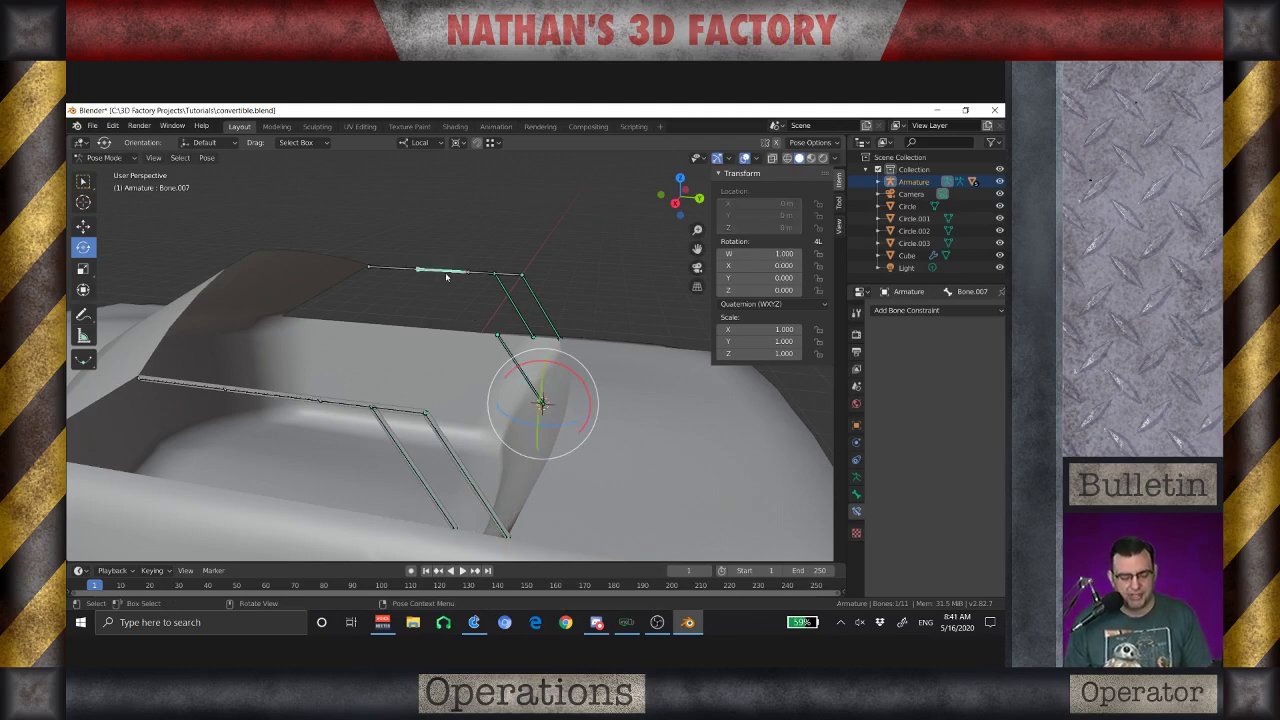
left_click(273, 396, "shift")
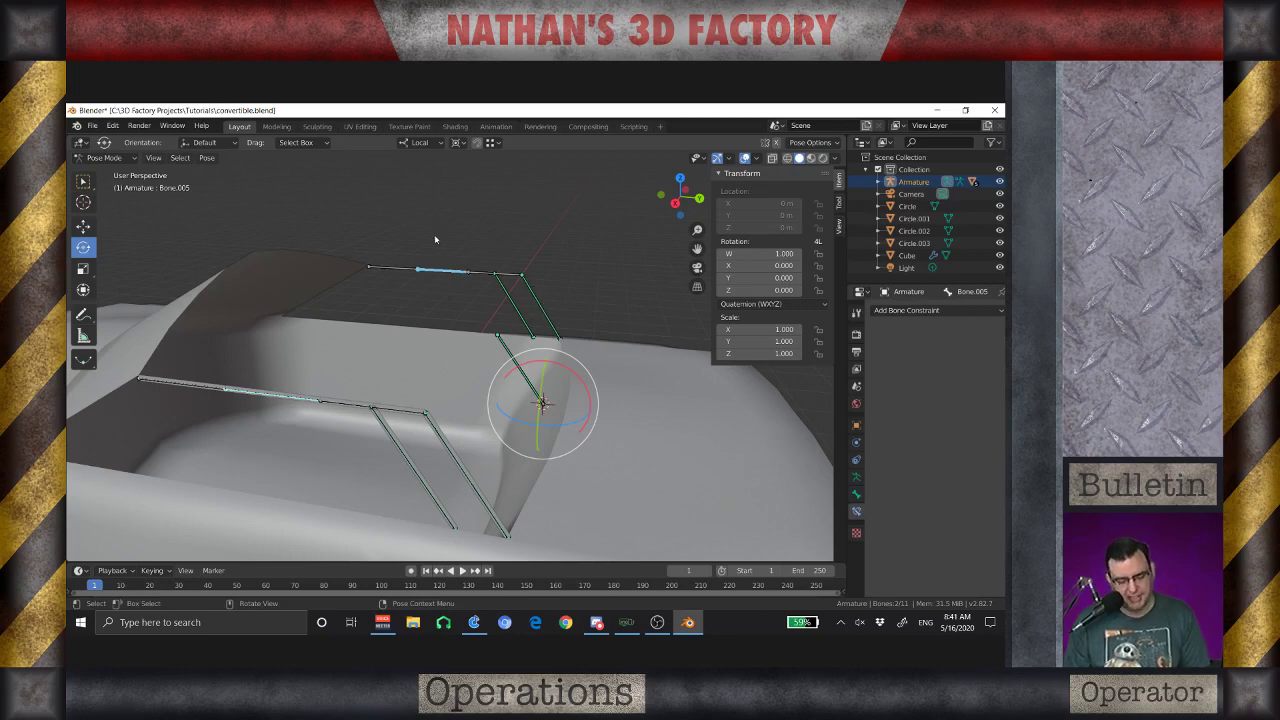
key("alt+a")
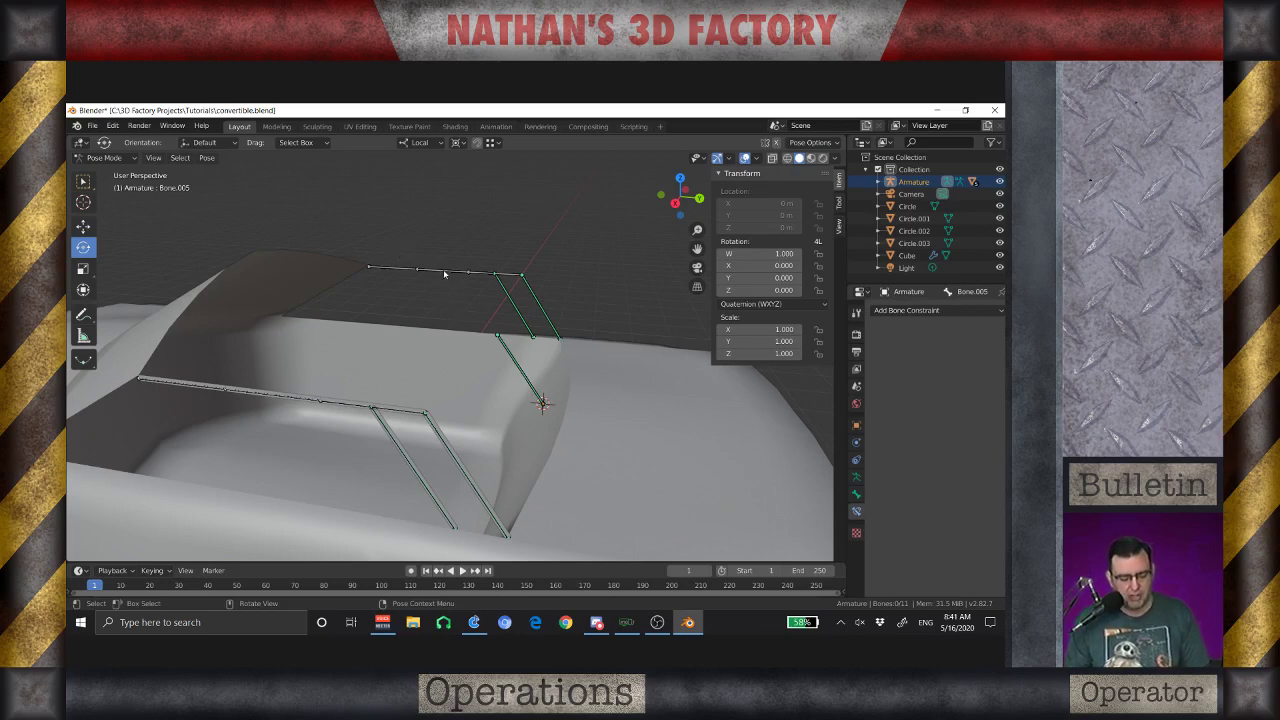
left_click(443, 269)
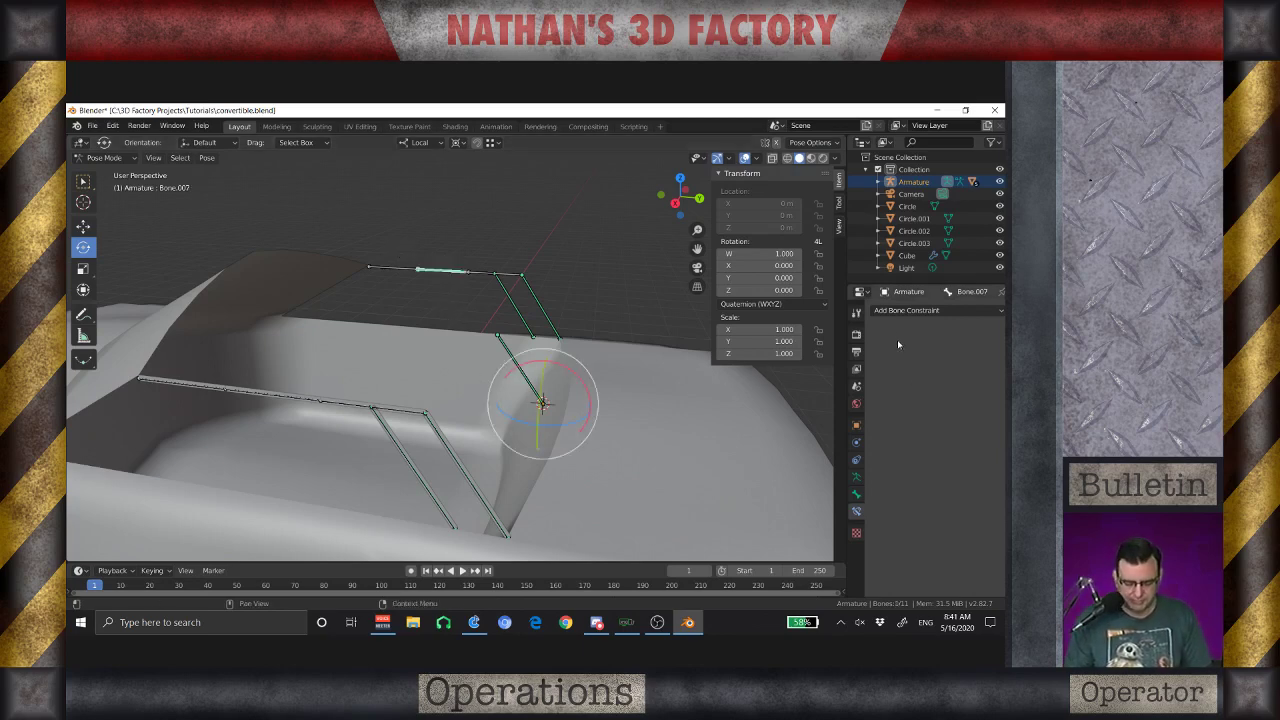
Add a Copy Rotation constraint to Bone.007 targeting the Armature's Bone.010
left_click(900, 311)
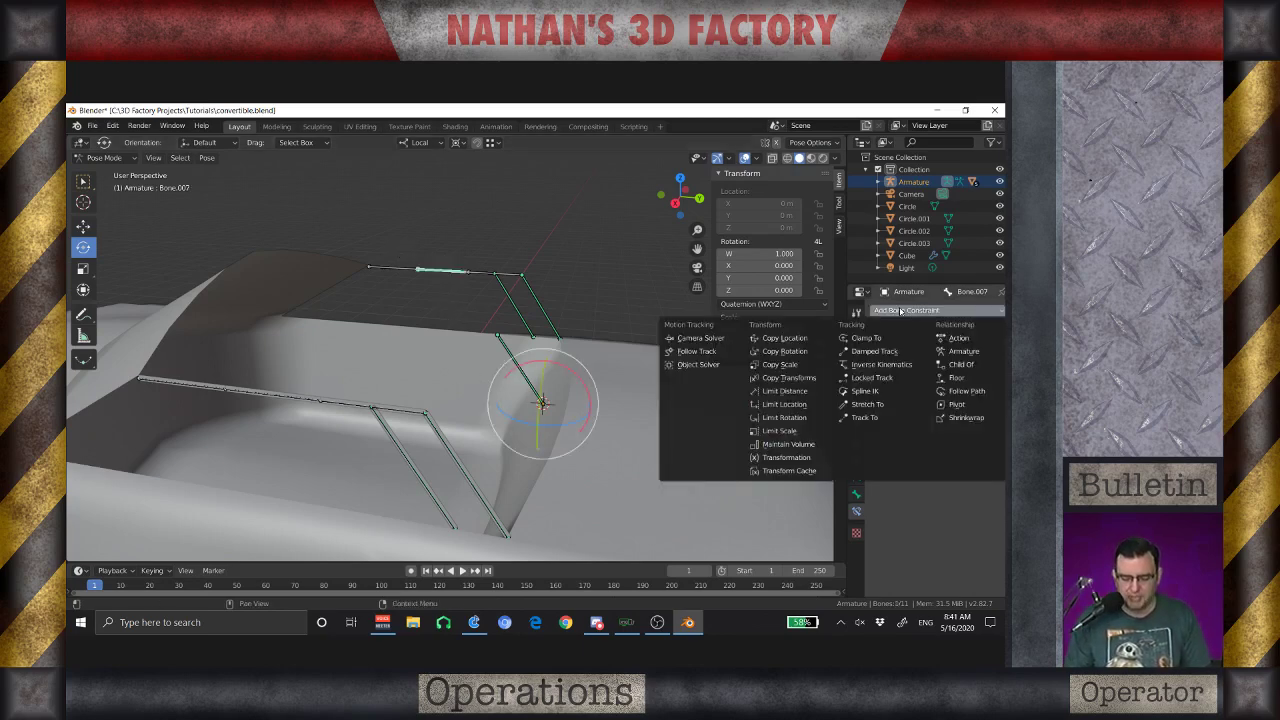
left_click(814, 352)
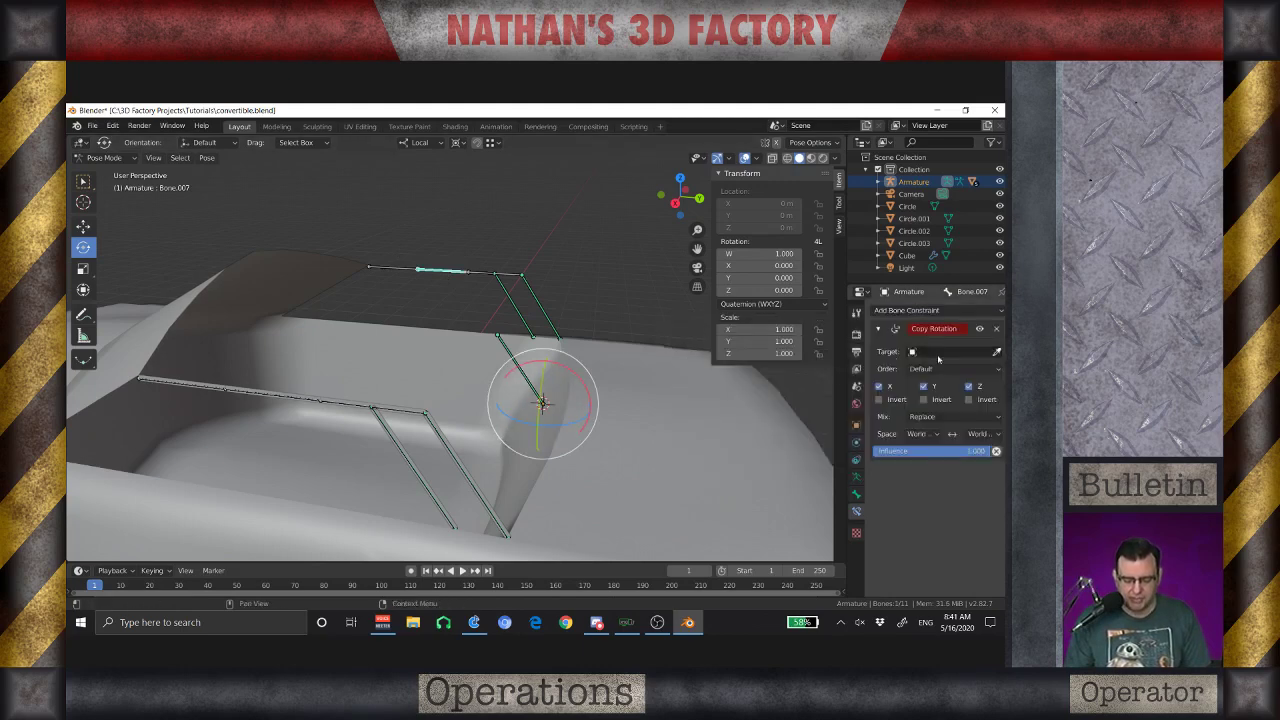
left_click(930, 352)
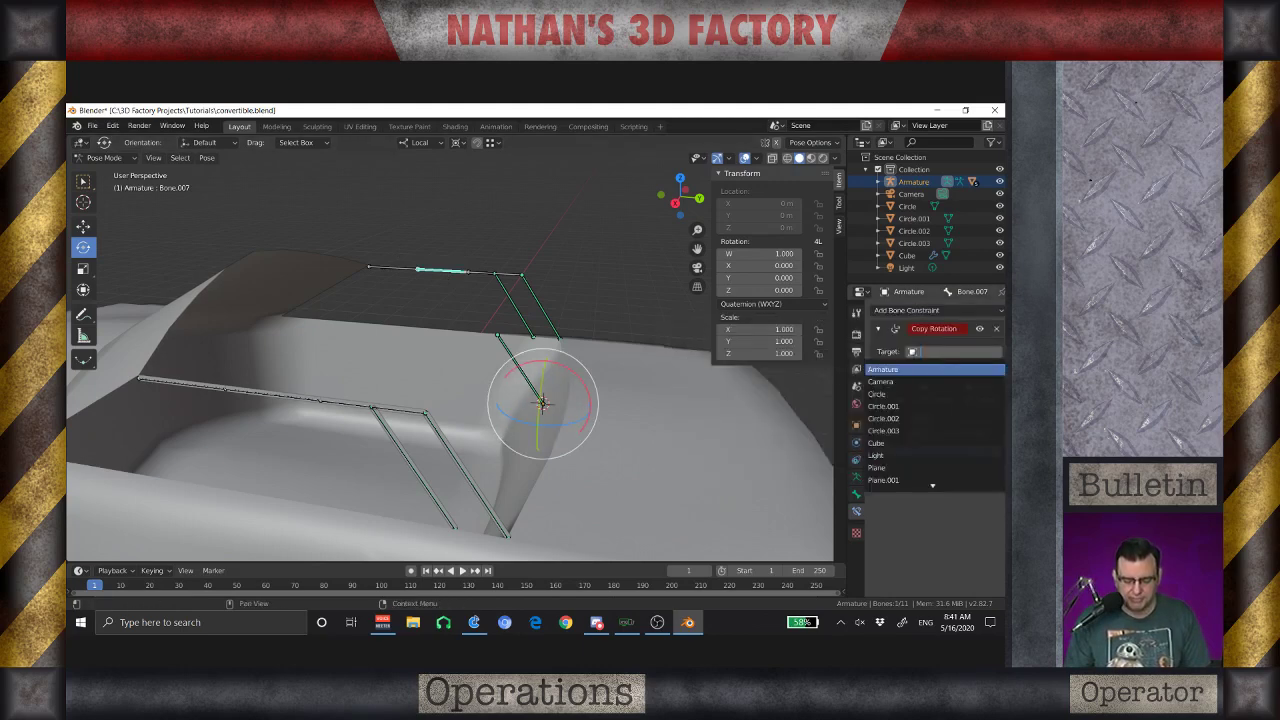
left_click(903, 370)
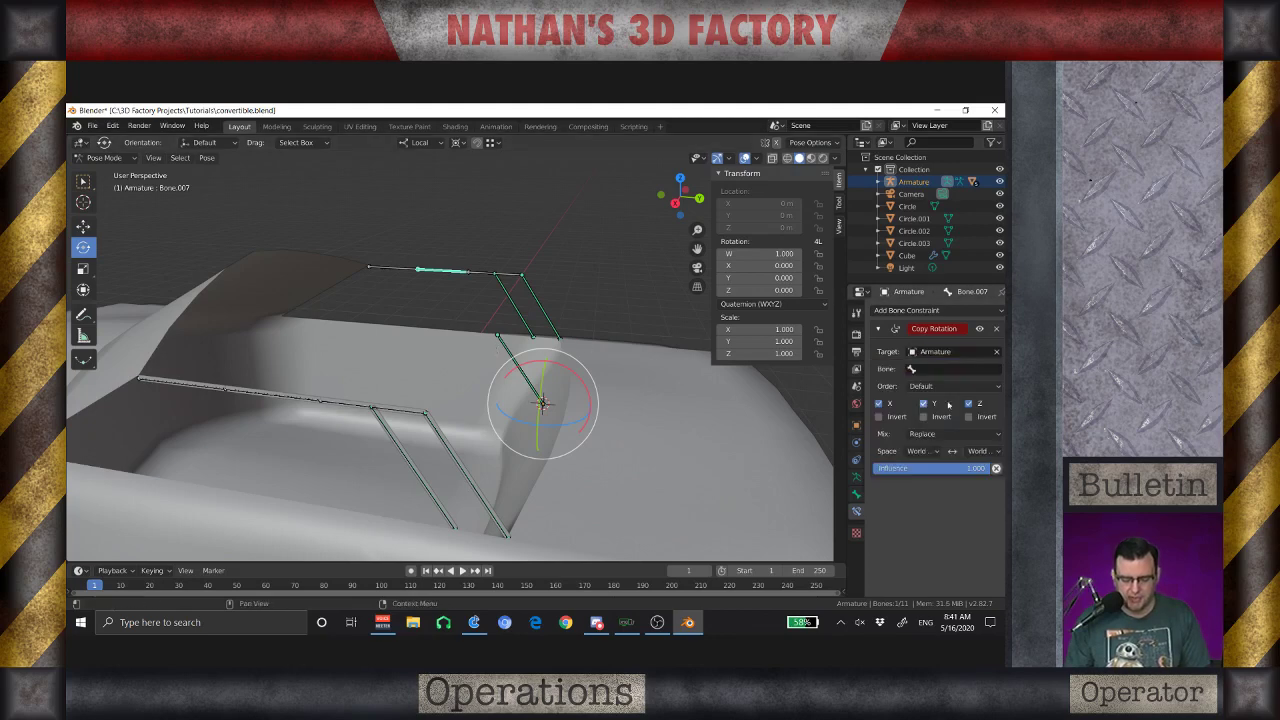
left_click(940, 370)
key("Down")
key("Down")
key("Down")
key("Down")
key("Down")
key("Down")
key("Down")
key("Down")
key("Down")
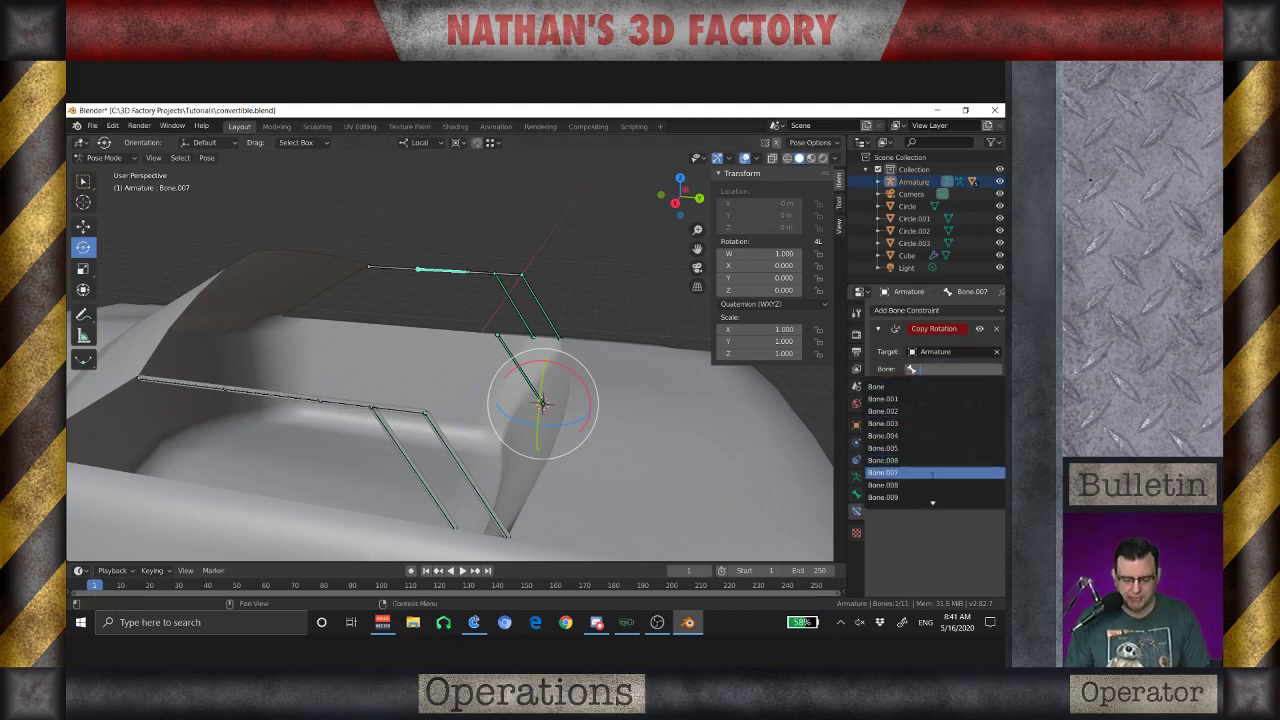
key("Return")
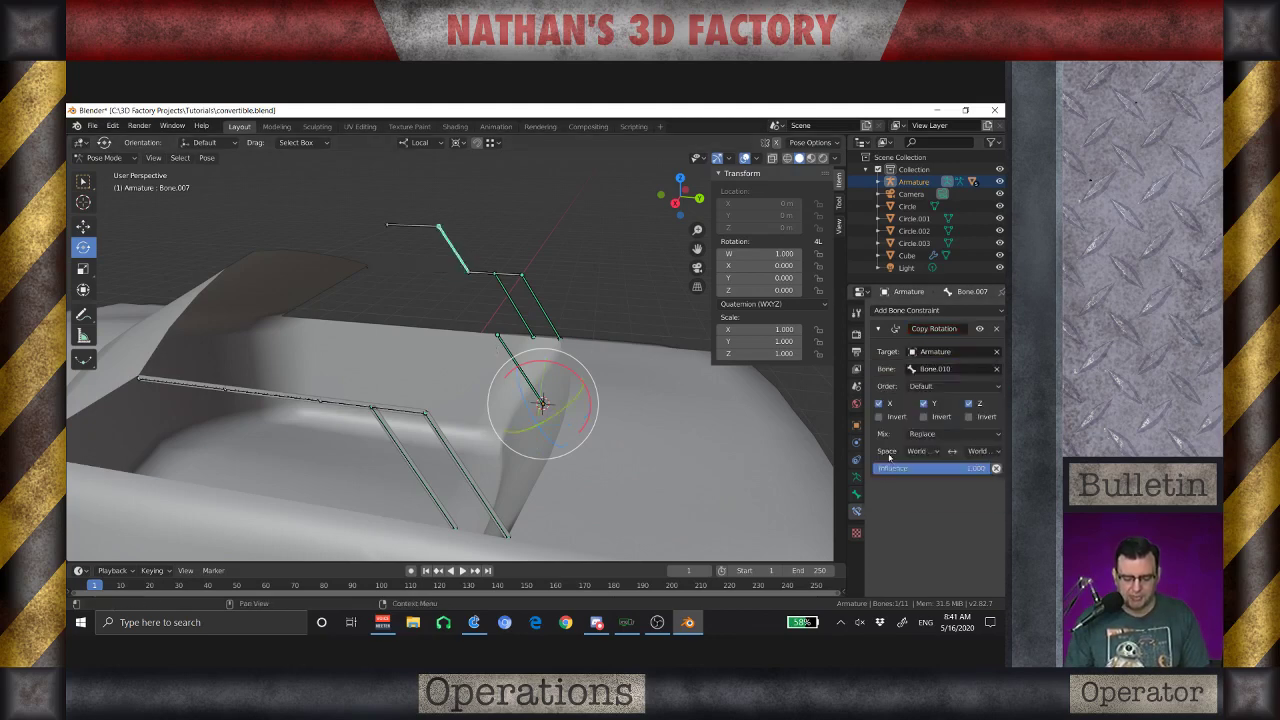
Set the constraint's owner and target spaces to Local Space, then select Bone.010
left_click(917, 451)
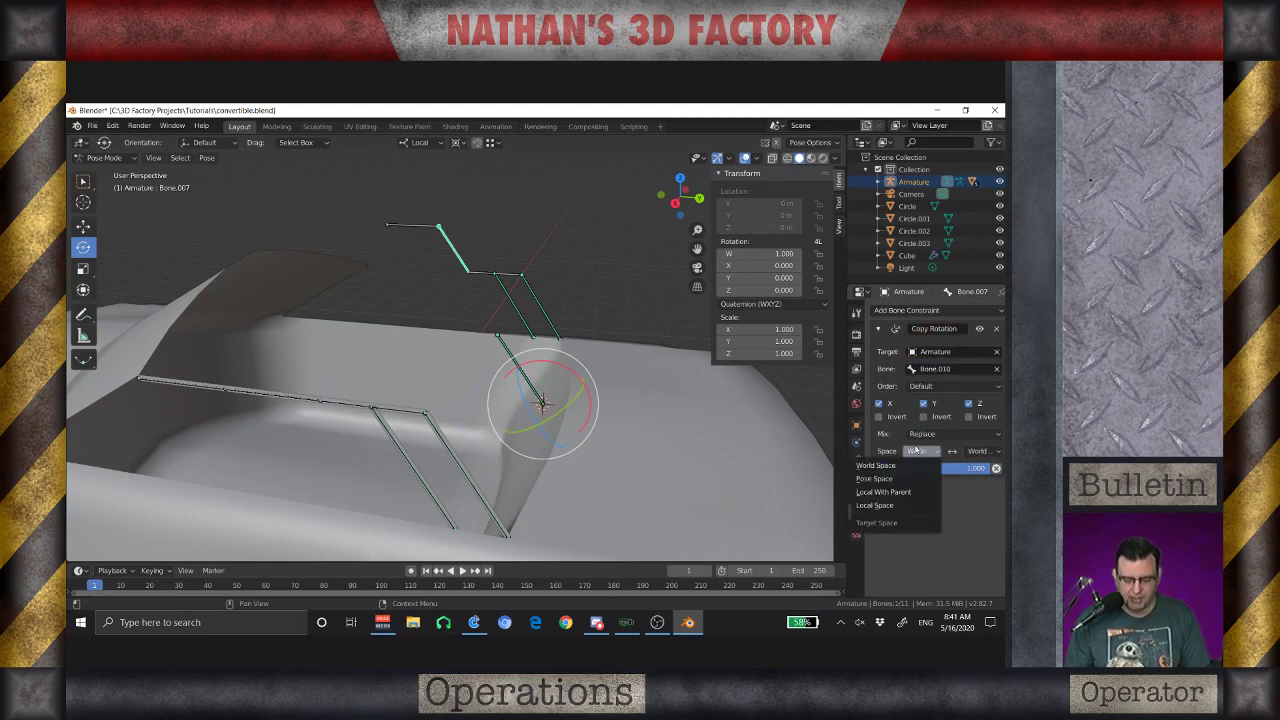
left_click(907, 502)
left_click(980, 451)
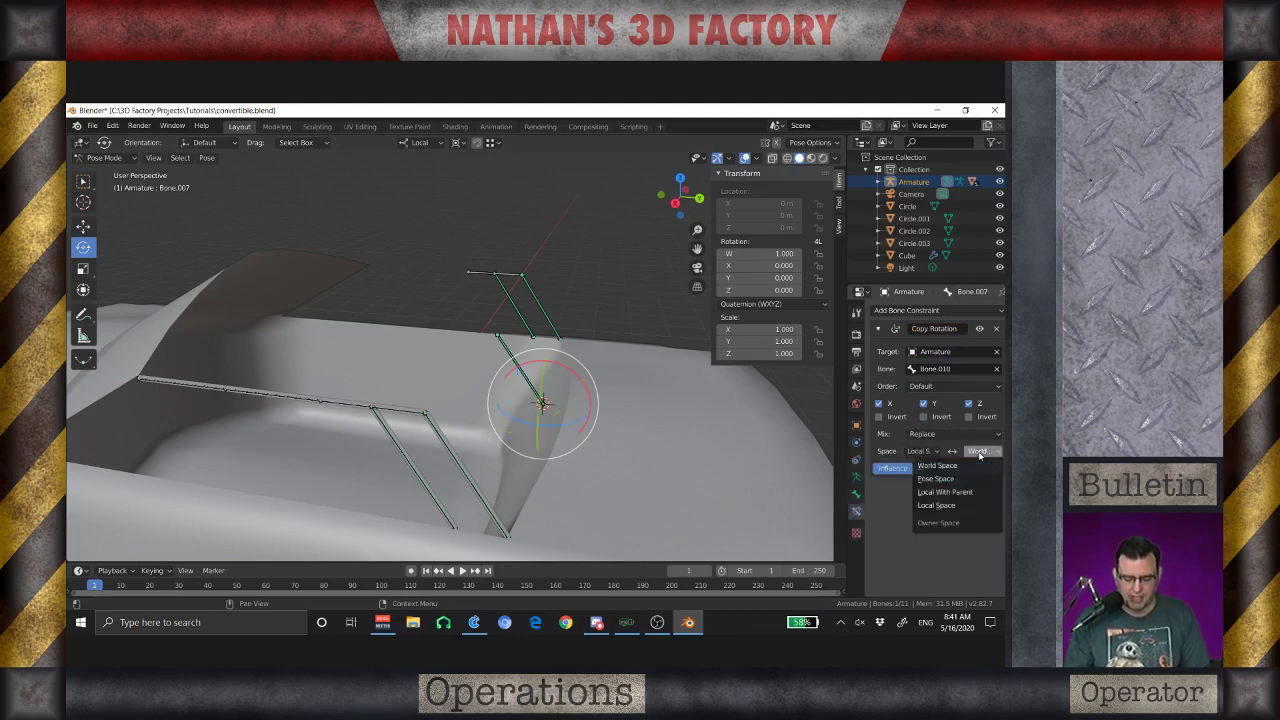
left_click(960, 503)
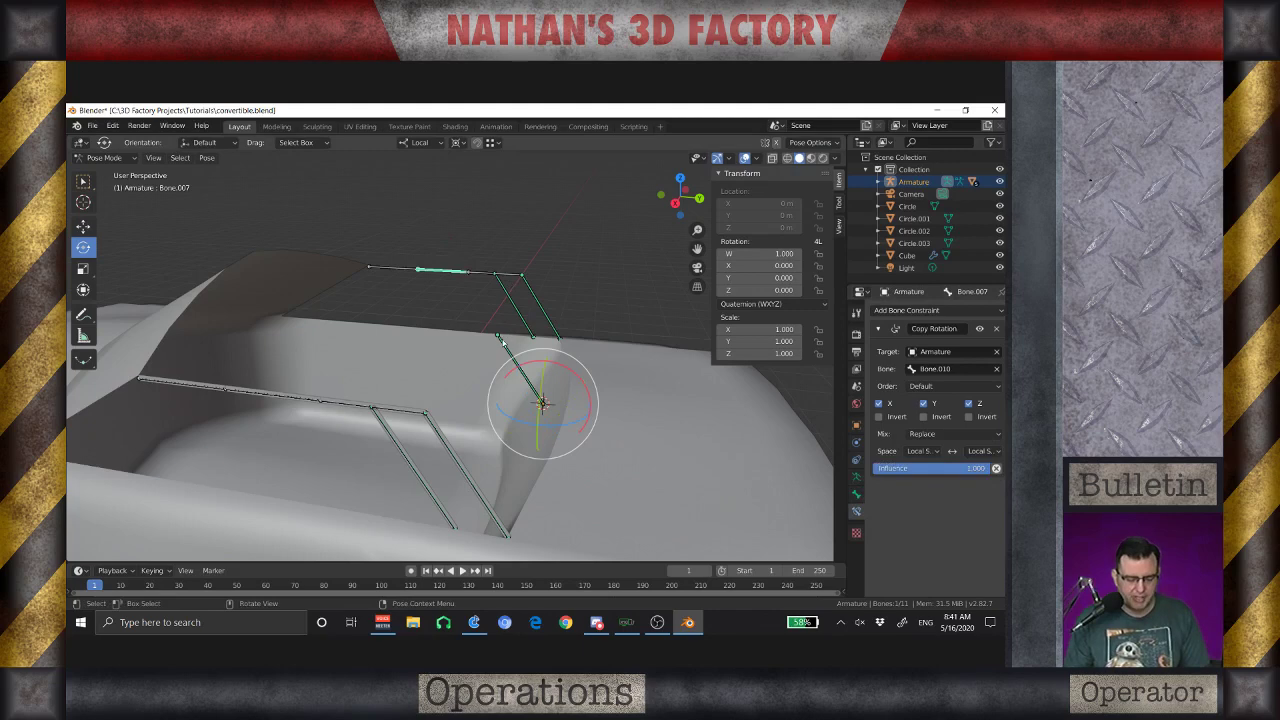
left_click(504, 344)
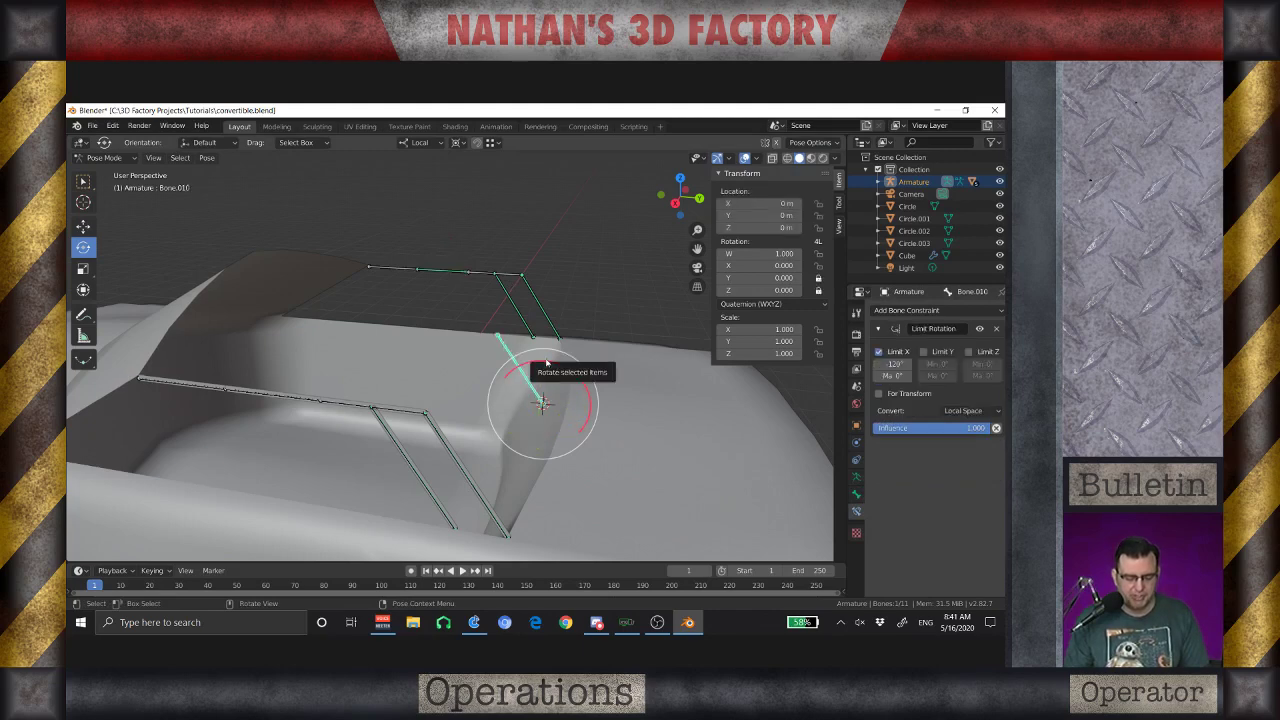
Enable Invert X on Bone.007's Copy Rotation and test the fold by rotating
left_click_drag(547, 365, 465, 331)
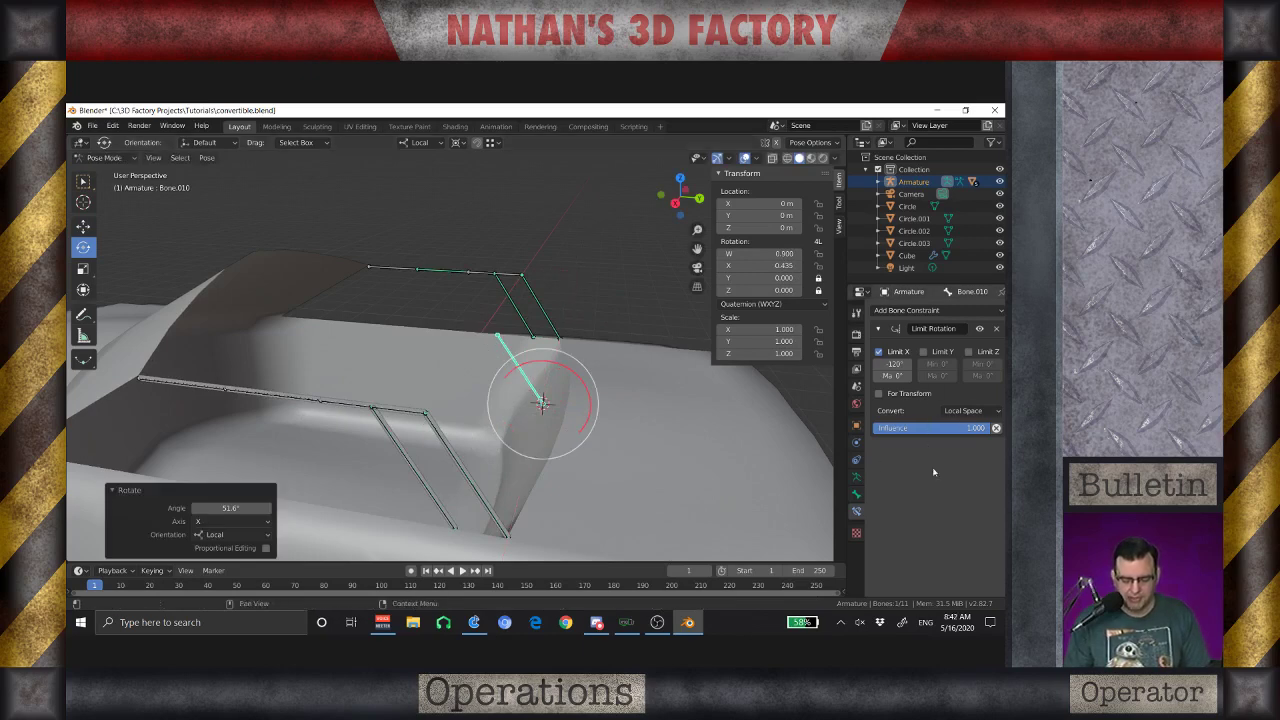
left_click(440, 272)
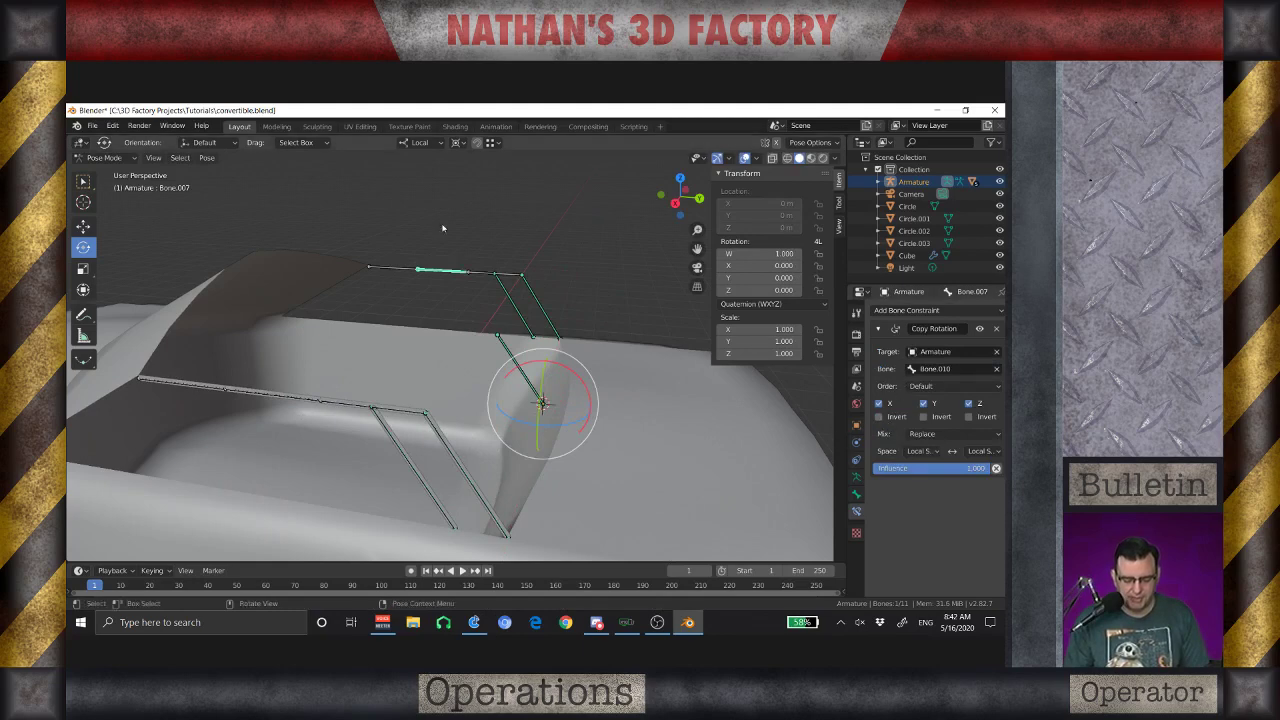
left_click(878, 416)
left_click_drag(565, 367, 492, 433)
Reset Bone.010 to its rest rotation and delete Bone.007's Copy Rotation constraint
left_click(505, 350)
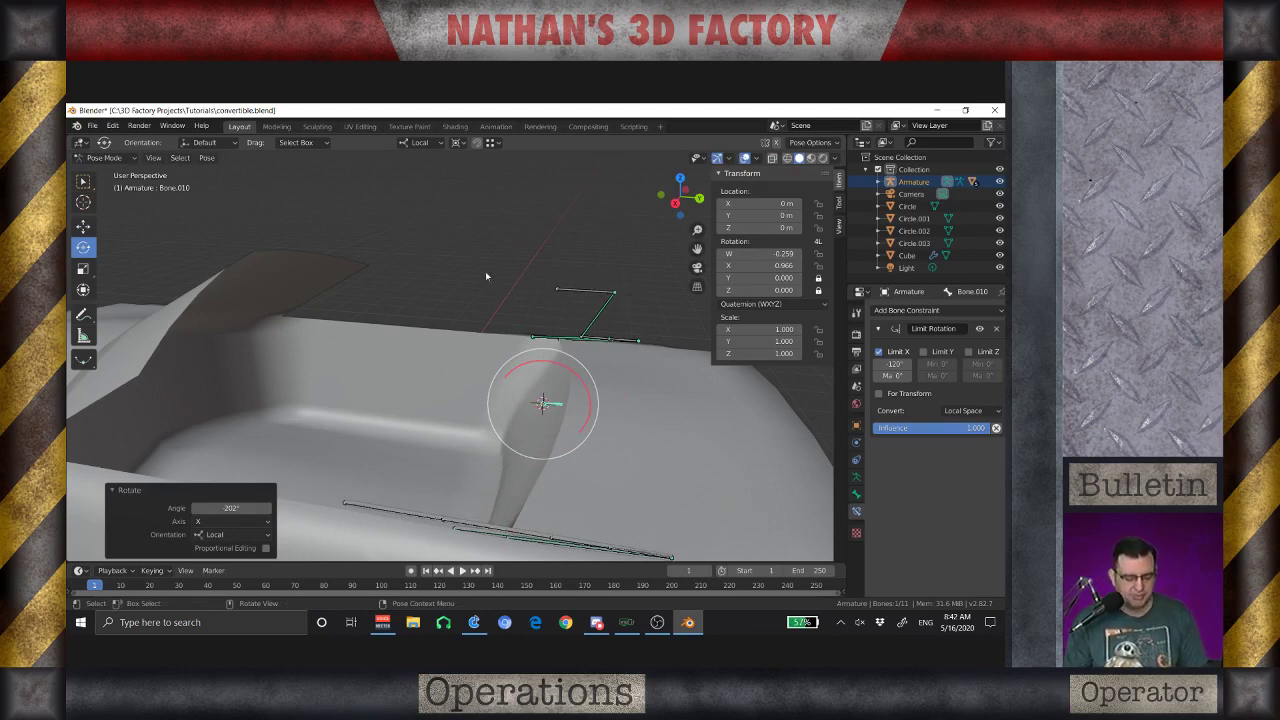
key("ctrl+z")
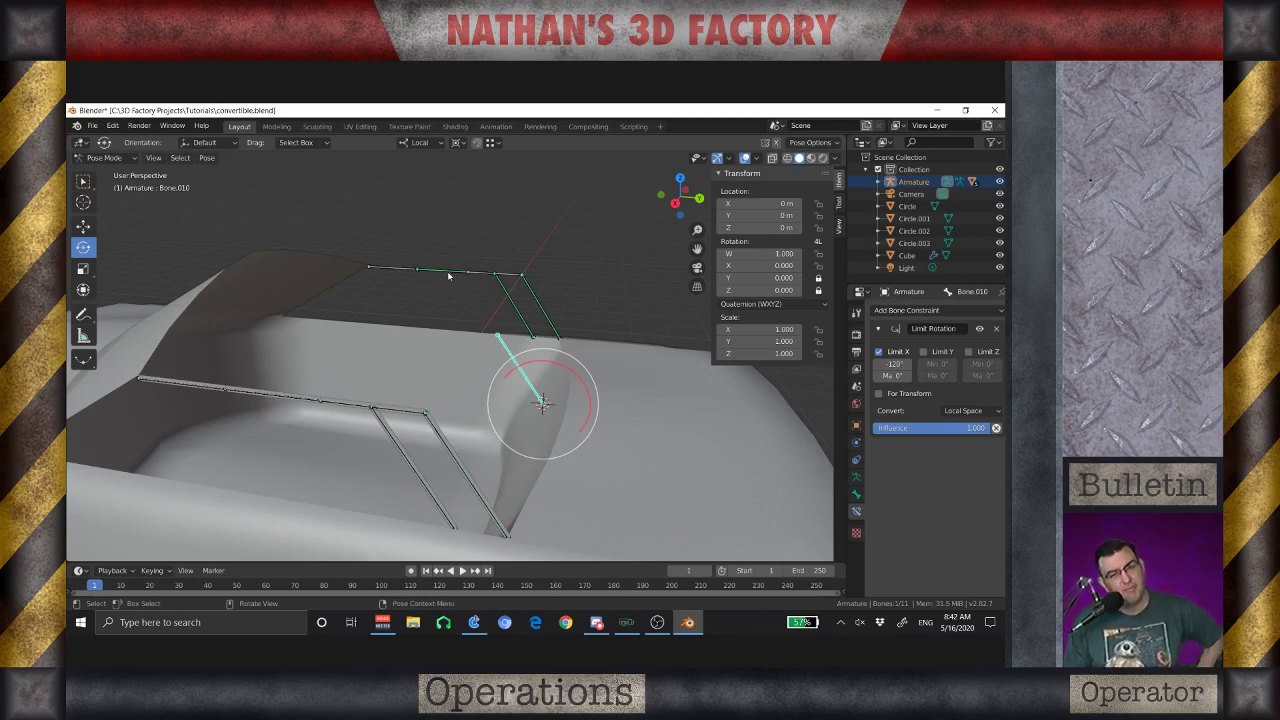
left_click(446, 271)
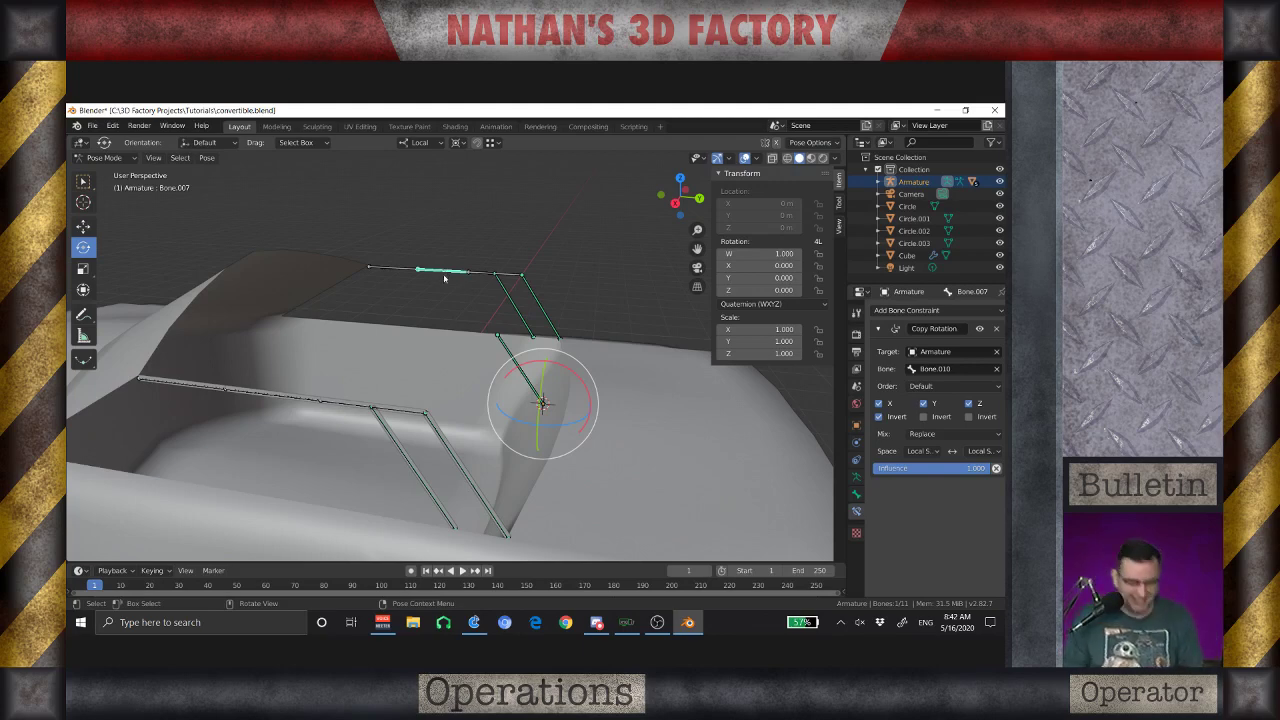
left_click(997, 329)
left_click(458, 222)
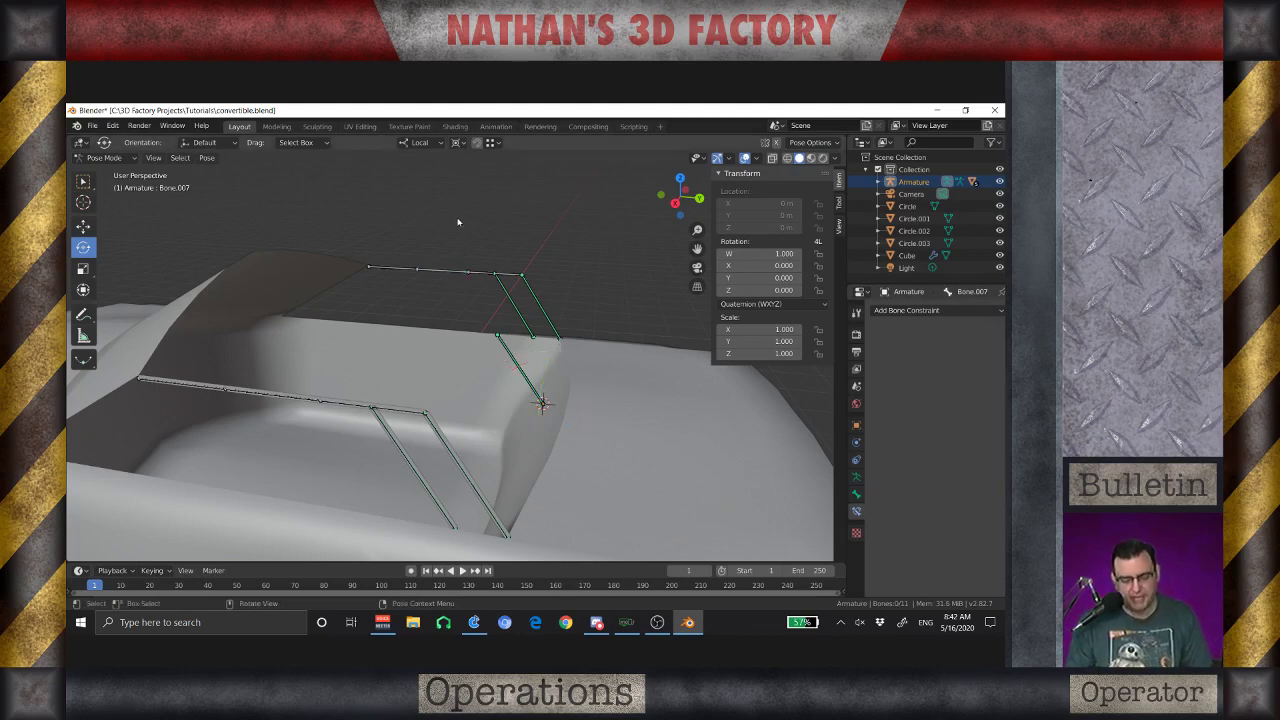
Add Action constraints to Bone.007 and to the long lower Bone.005
left_click(444, 272)
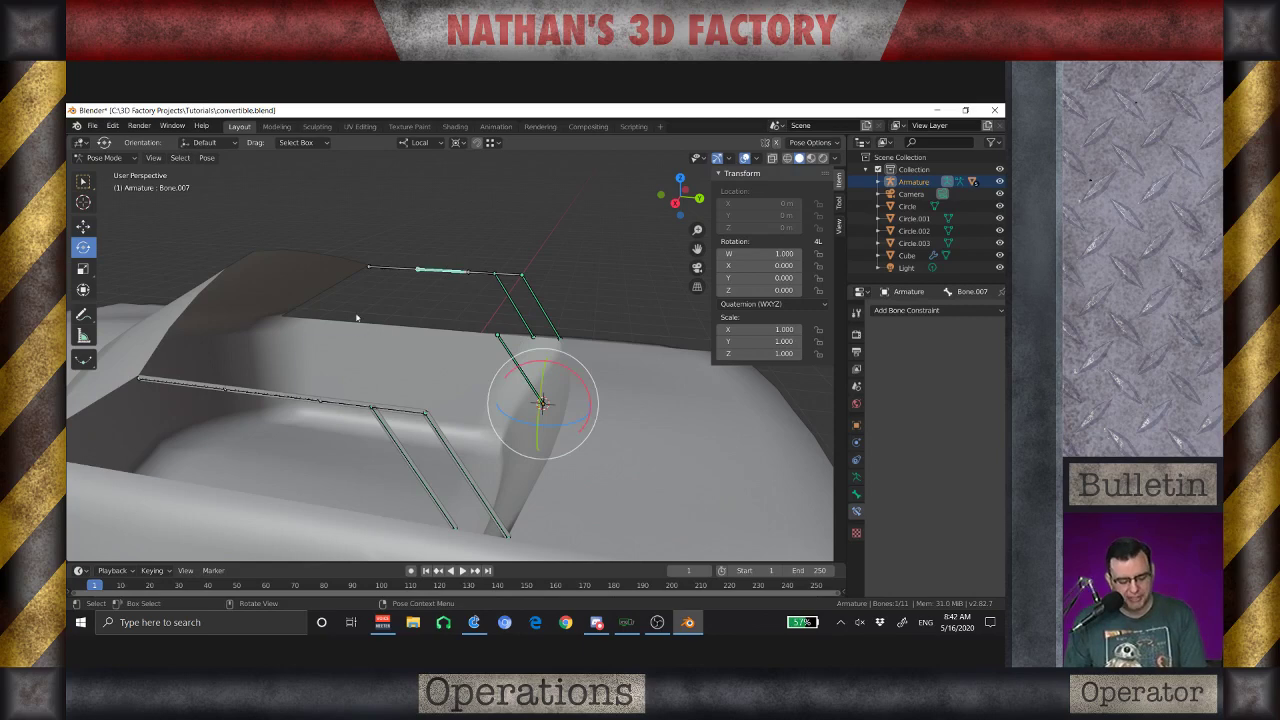
left_click(918, 311)
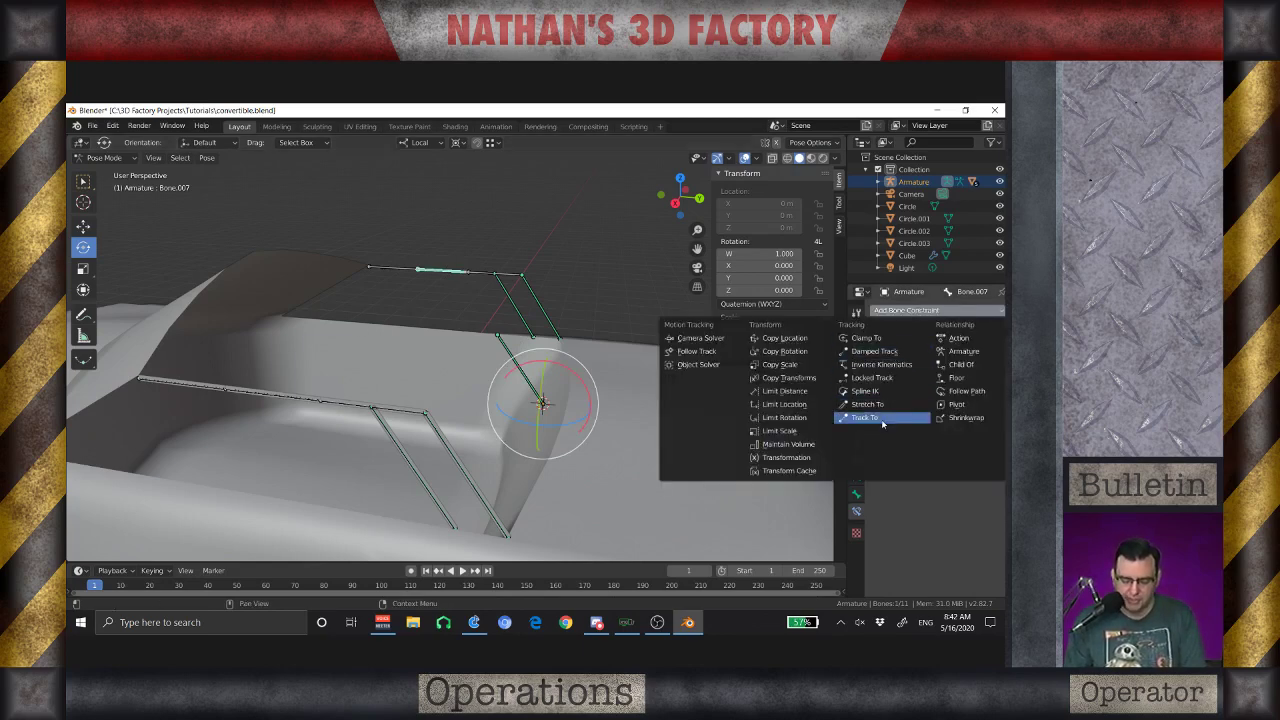
left_click(955, 340)
left_click(280, 398)
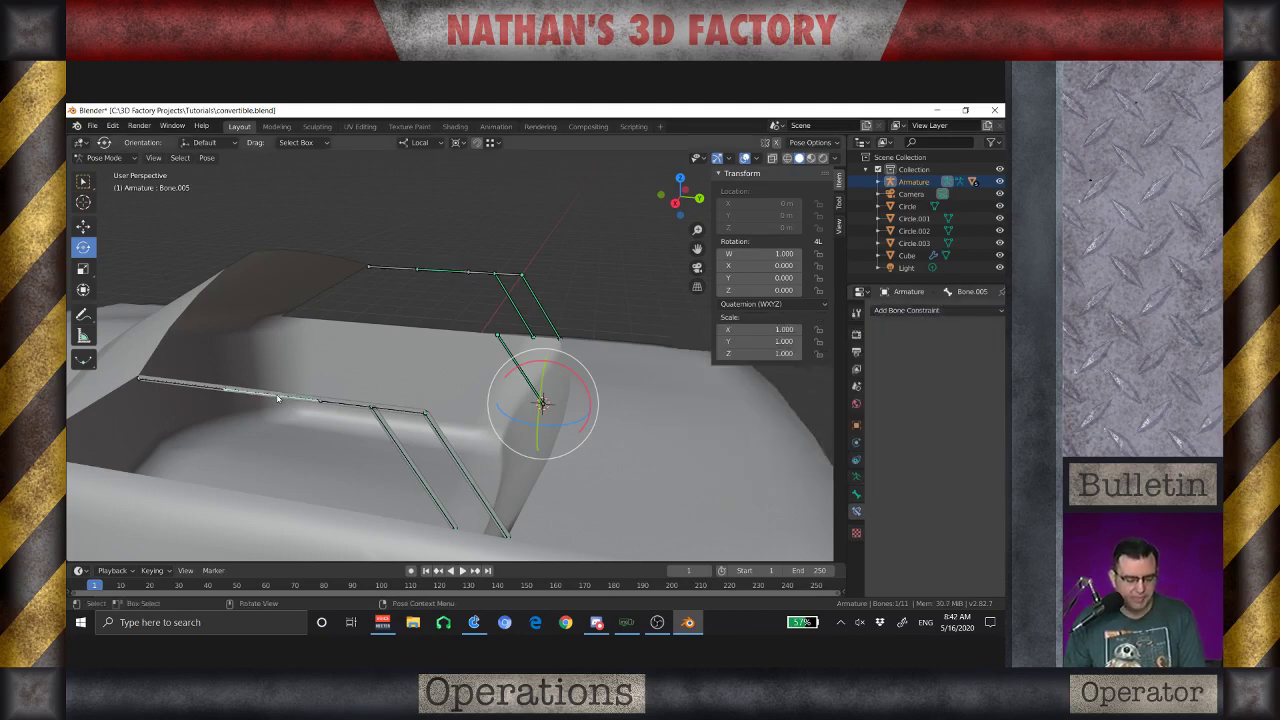
left_click(895, 311)
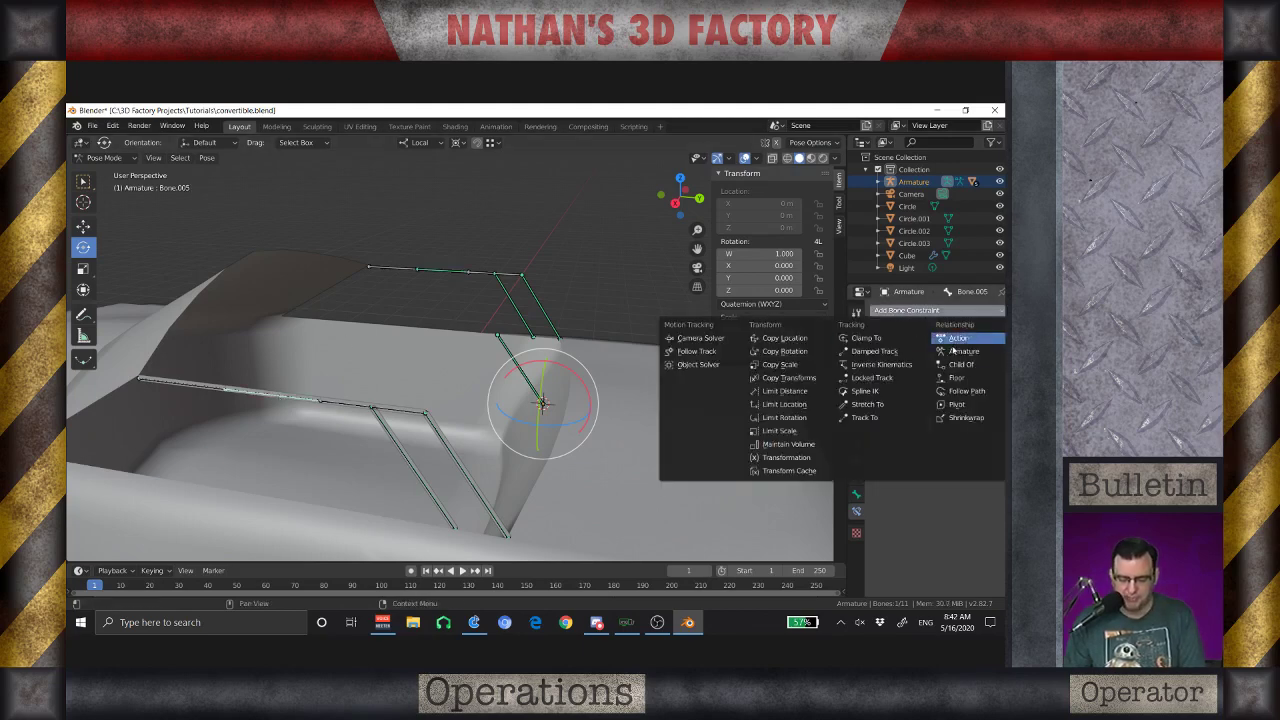
left_click(957, 333)
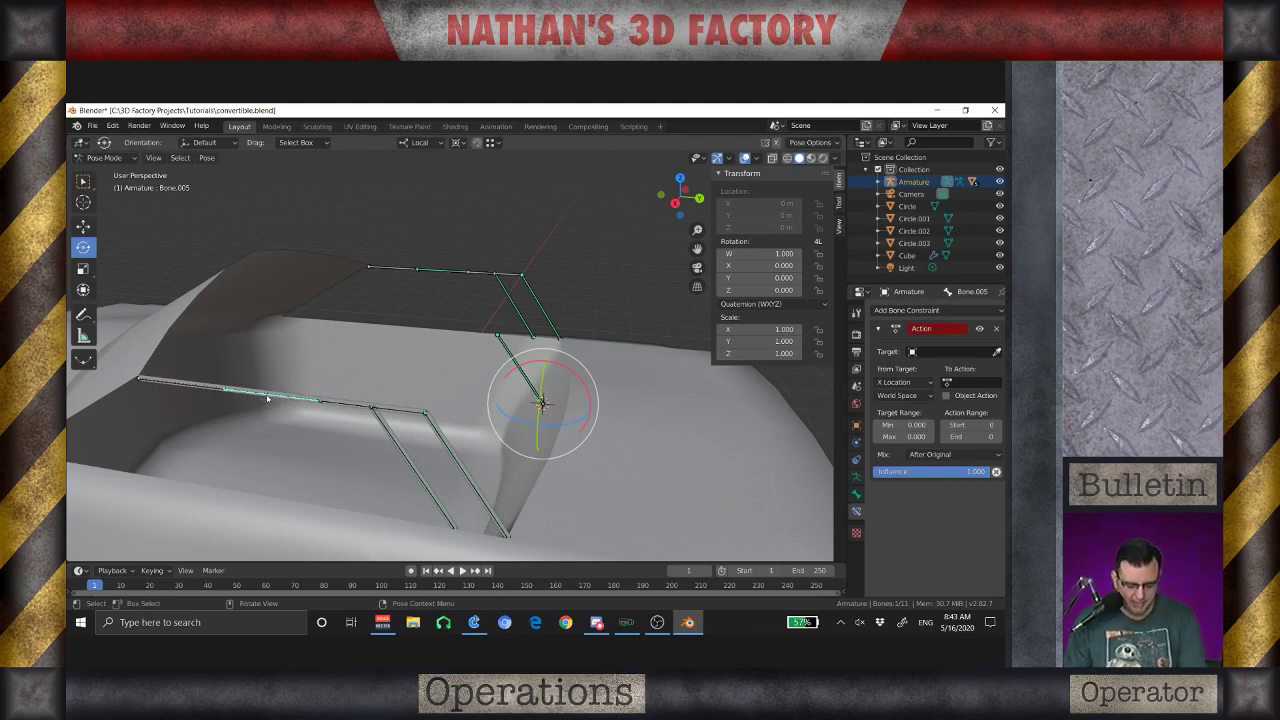
Set the pivot point to Median Point and switch to the Animation workspace
key("period")
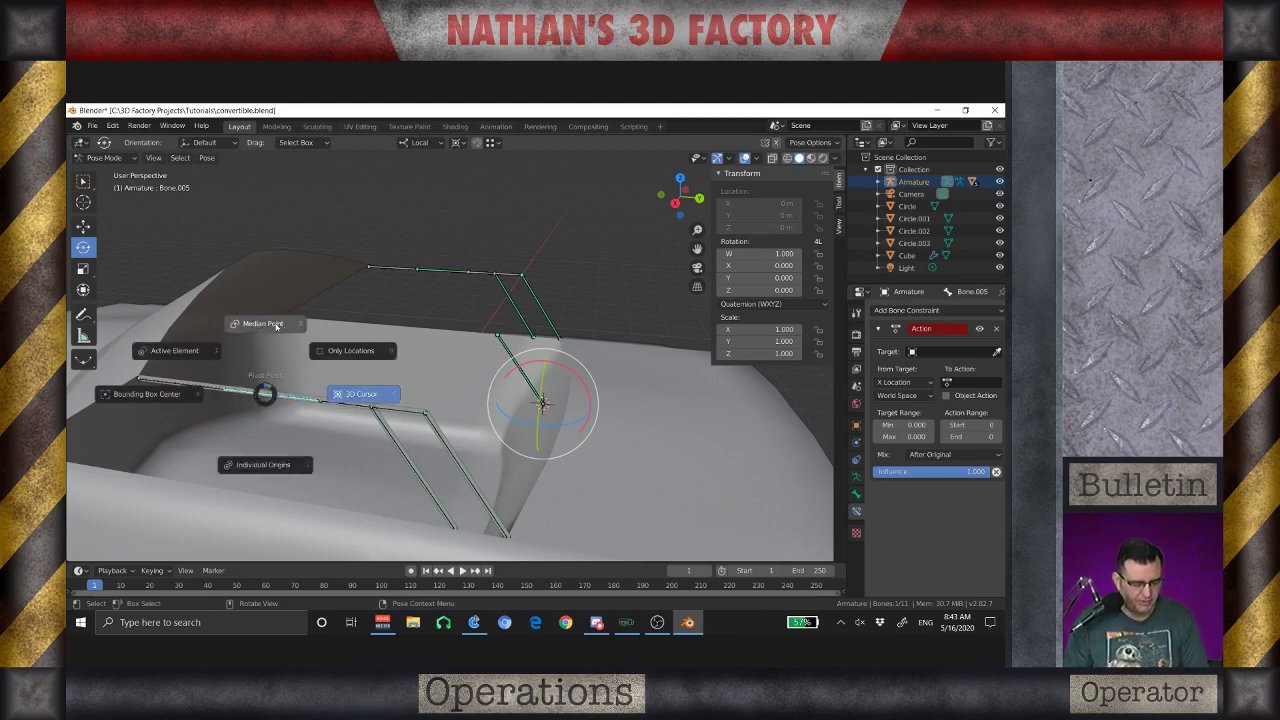
left_click(267, 325)
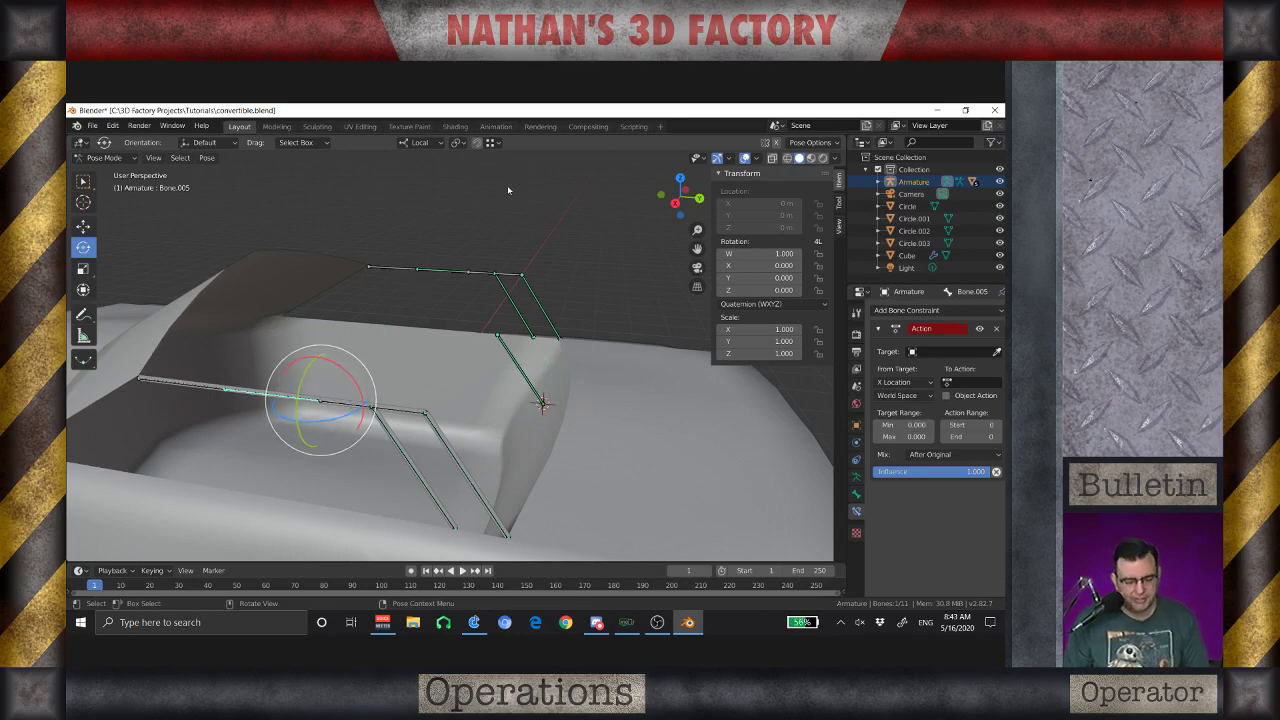
left_click(495, 126)
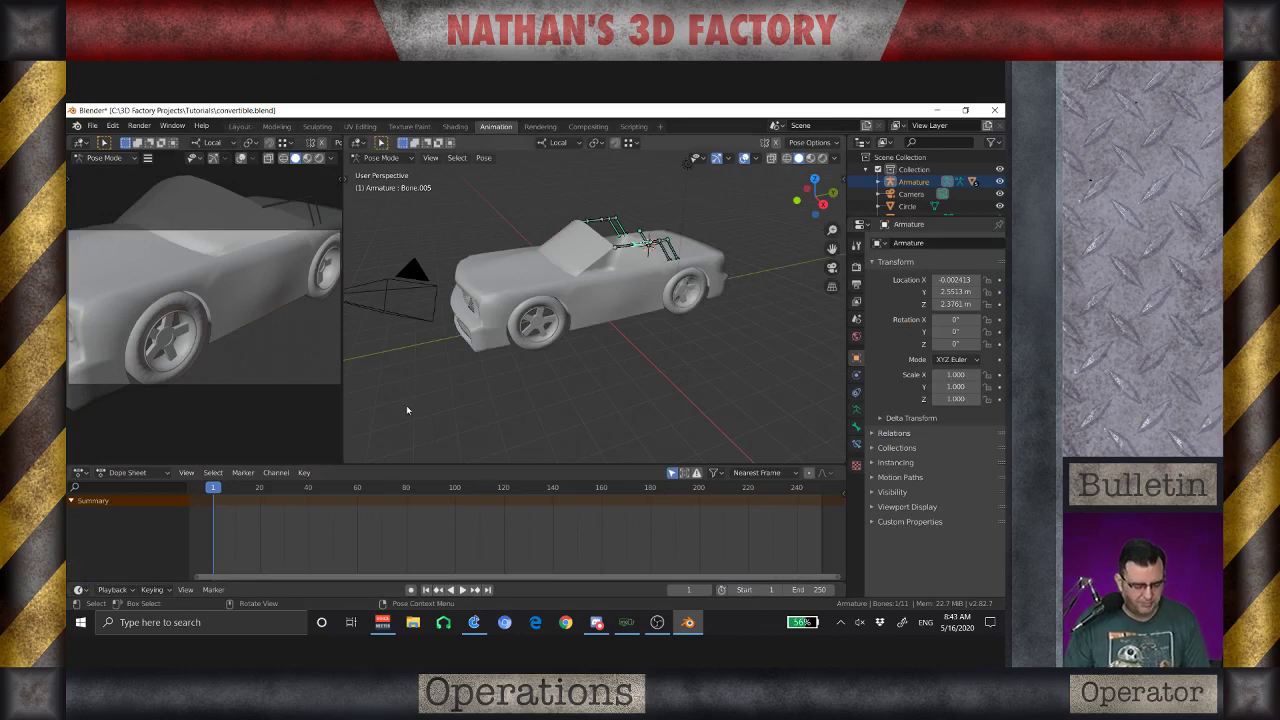
Zoom in on the roof bones and key Bone.005's rotation on frame 1
middle_click_drag(620, 381, 565, 302)
scroll(612, 298, "up", 5)
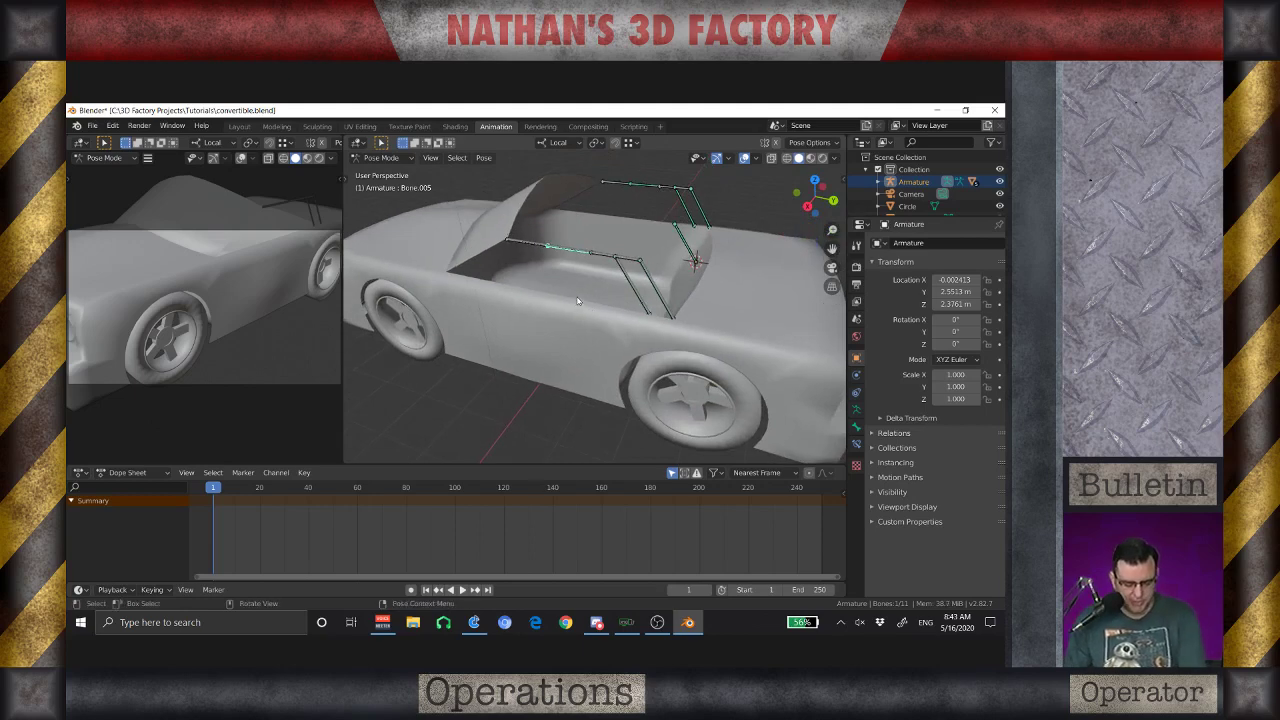
key("i")
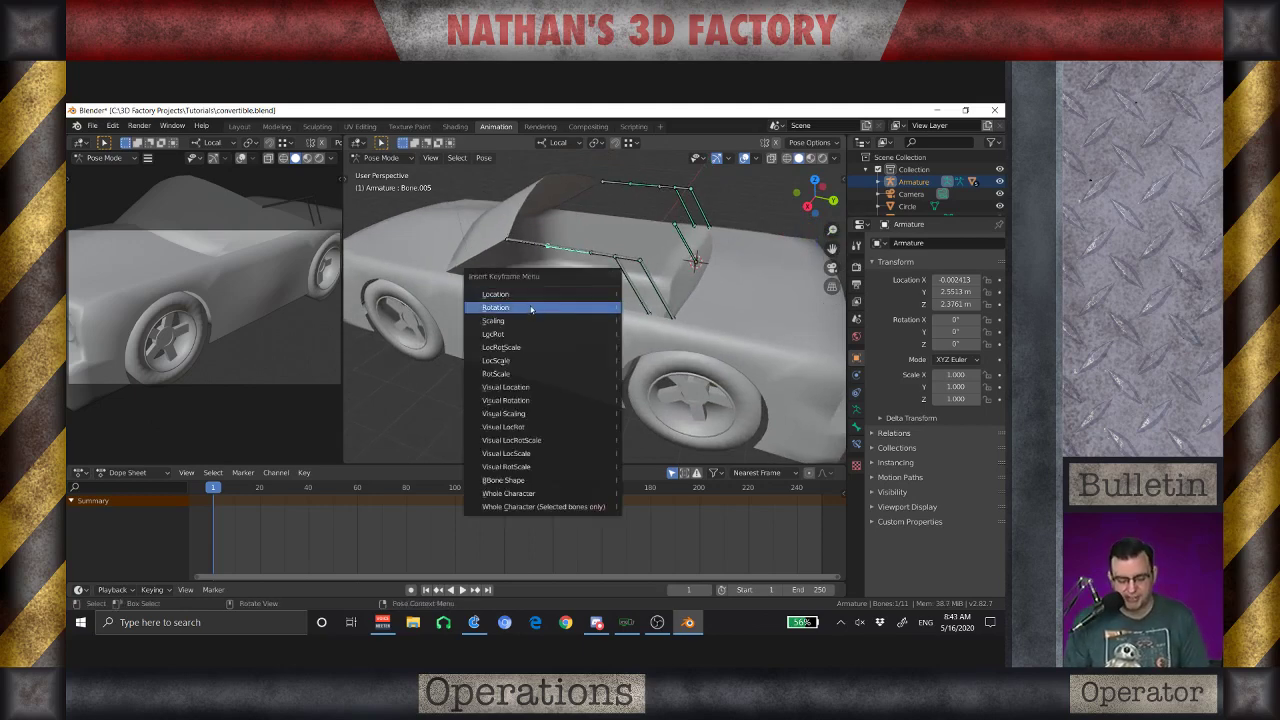
left_click(531, 308)
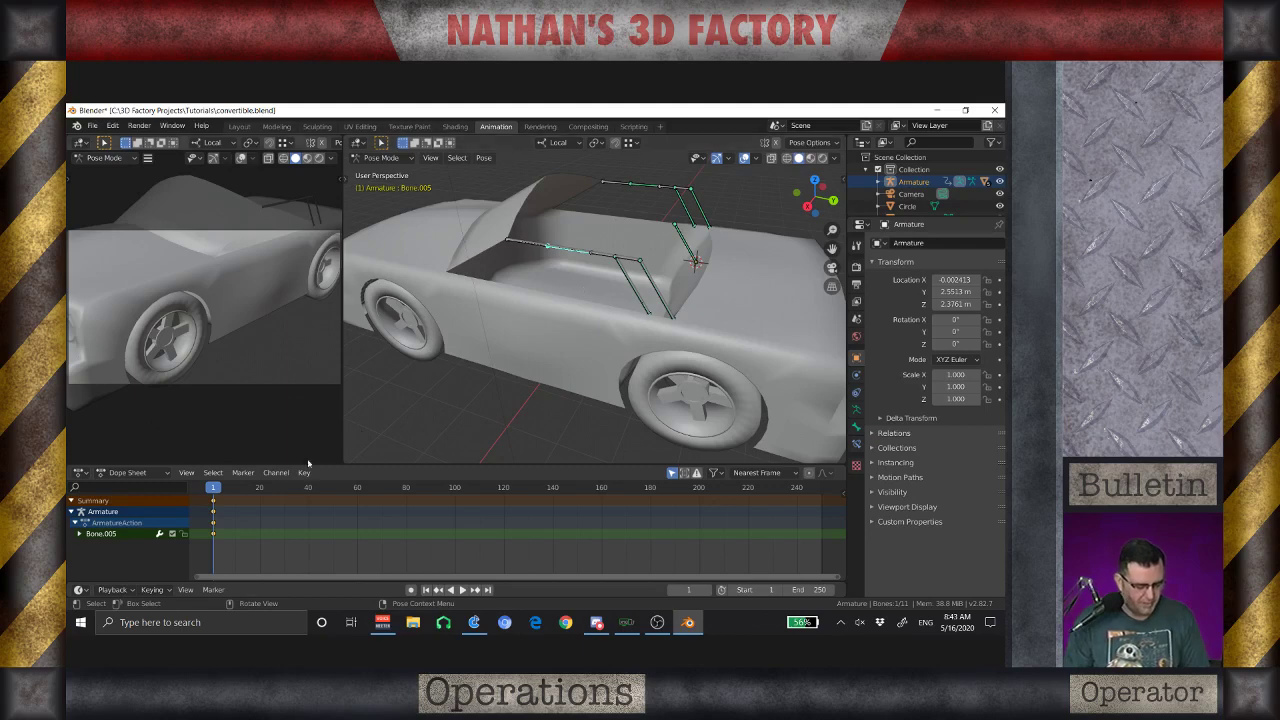
On frame 2, rotate Bone.005 90° about local X and key its rotation
left_click(217, 487)
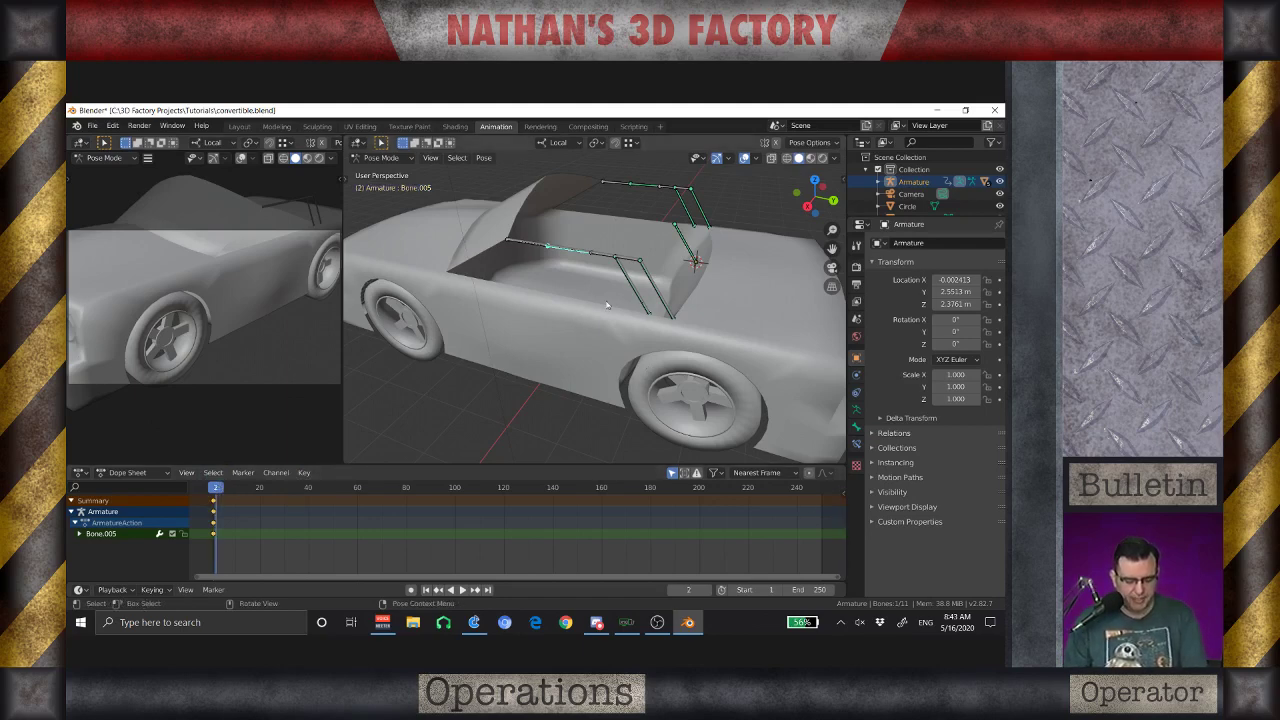
key("r")
key("x")
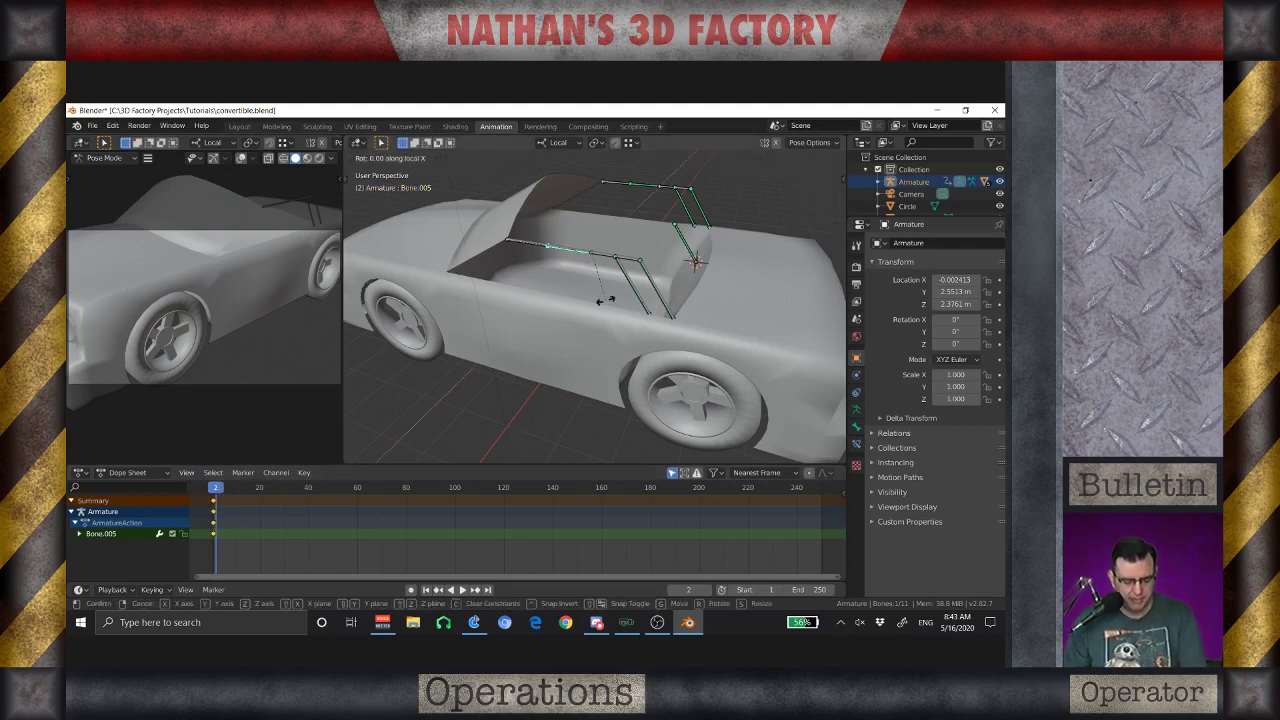
type("90")
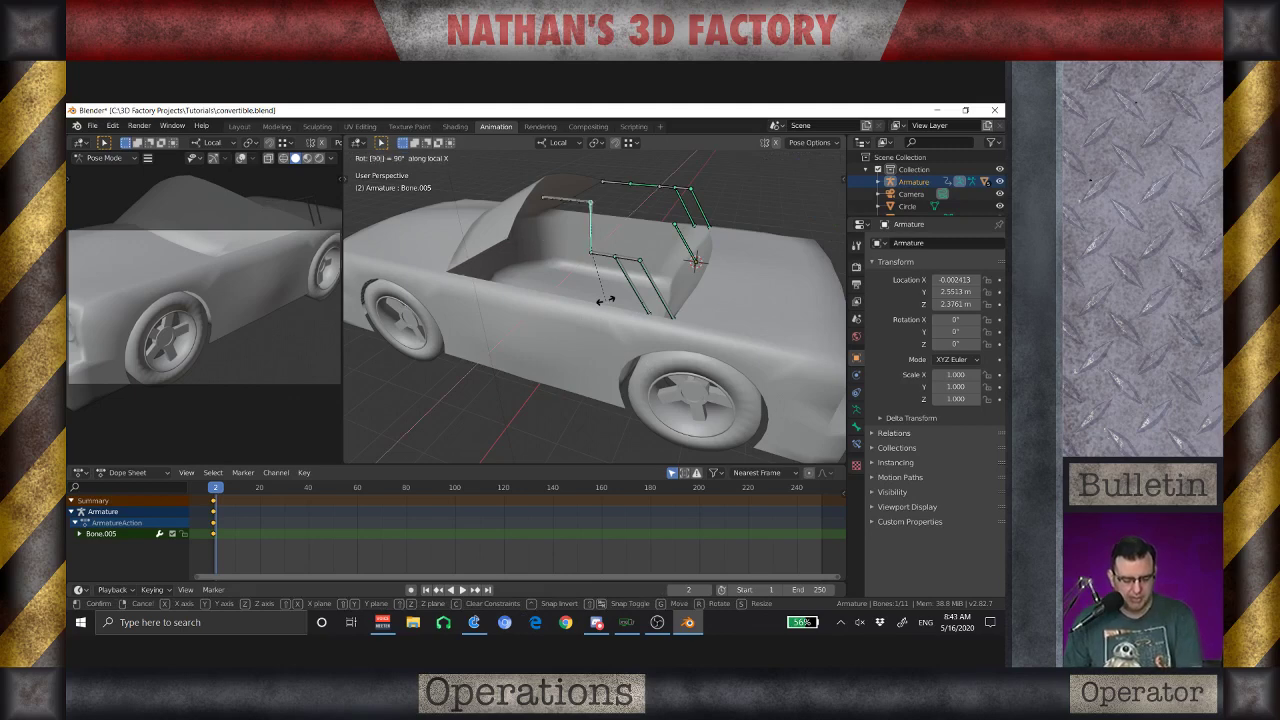
key("Return")
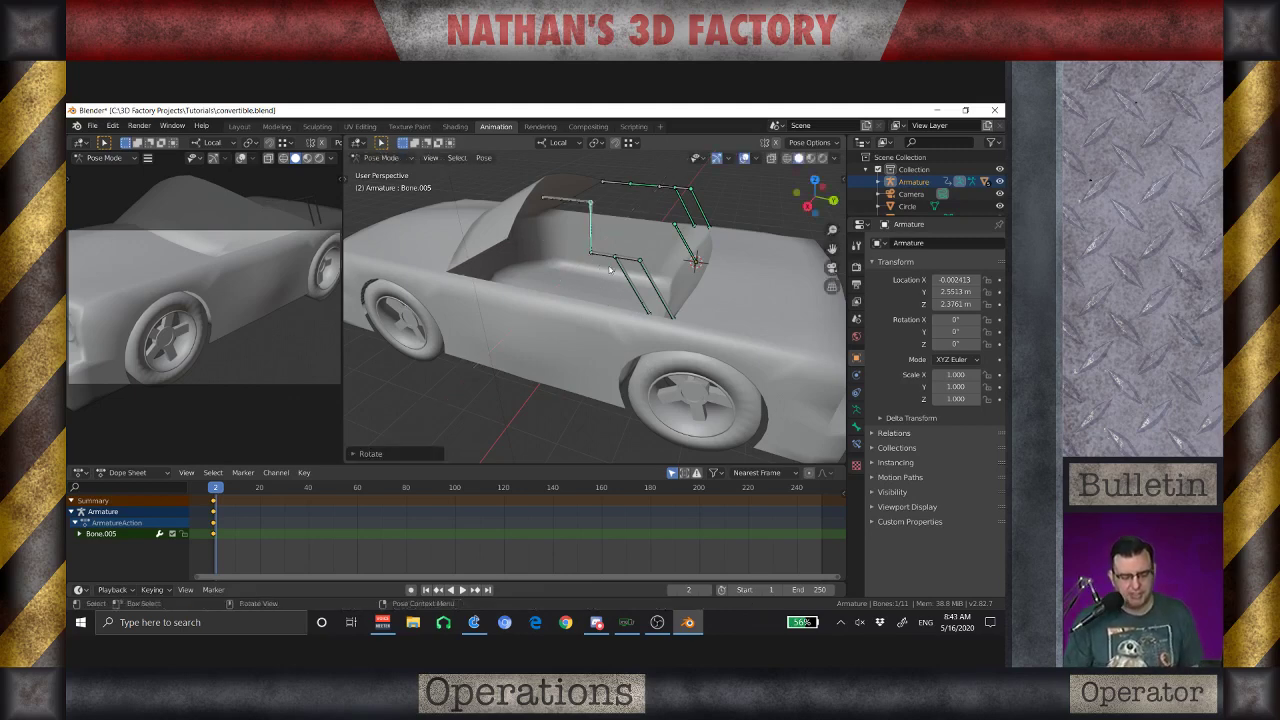
middle_click_drag(603, 320, 571, 297)
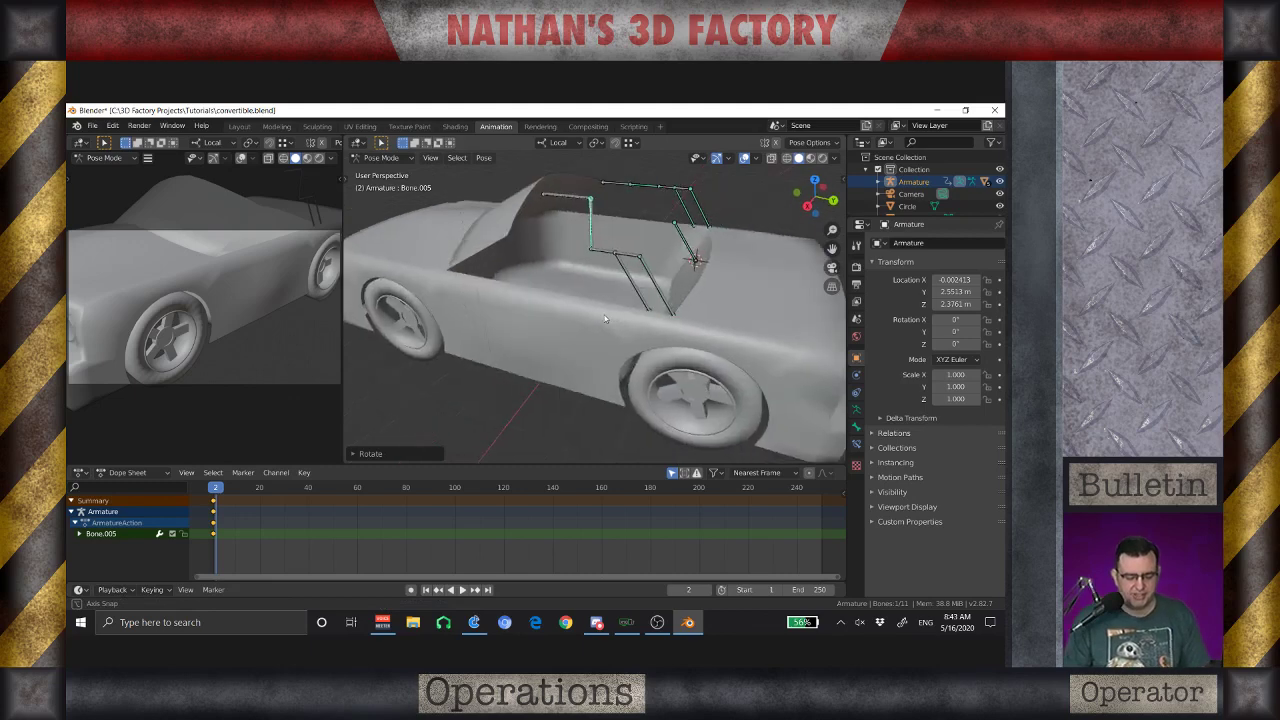
key("i")
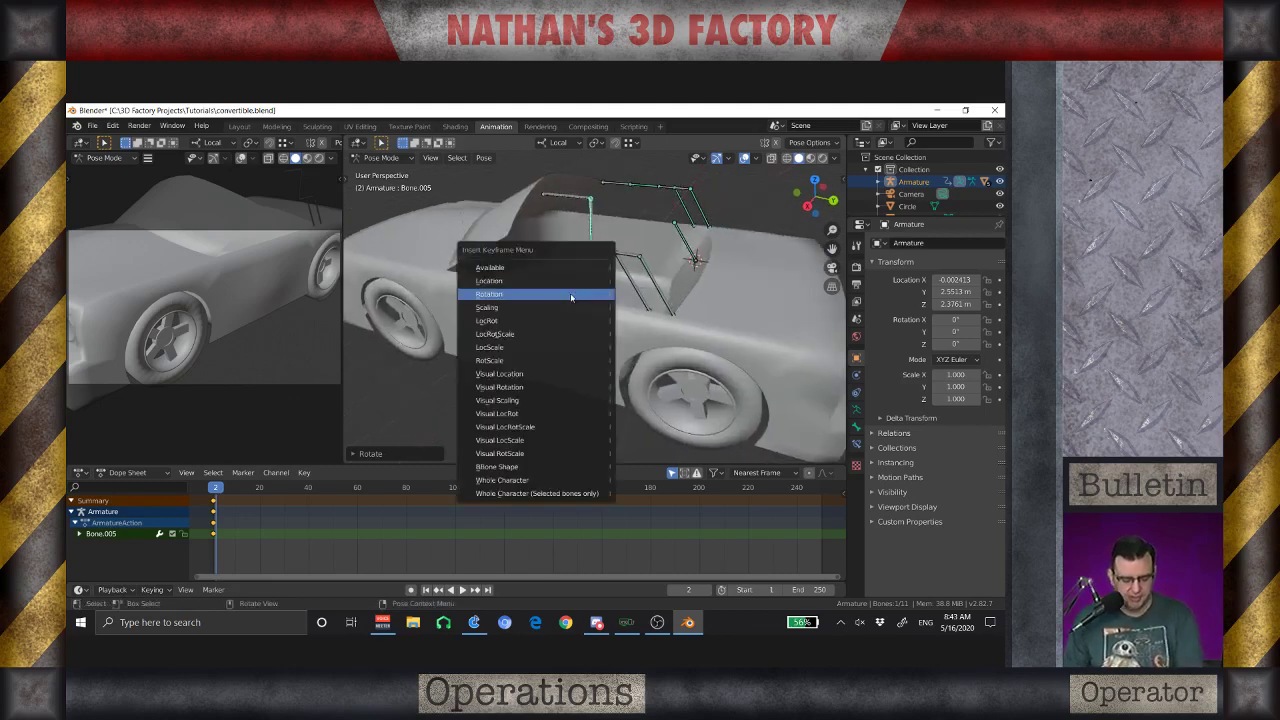
left_click(571, 297)
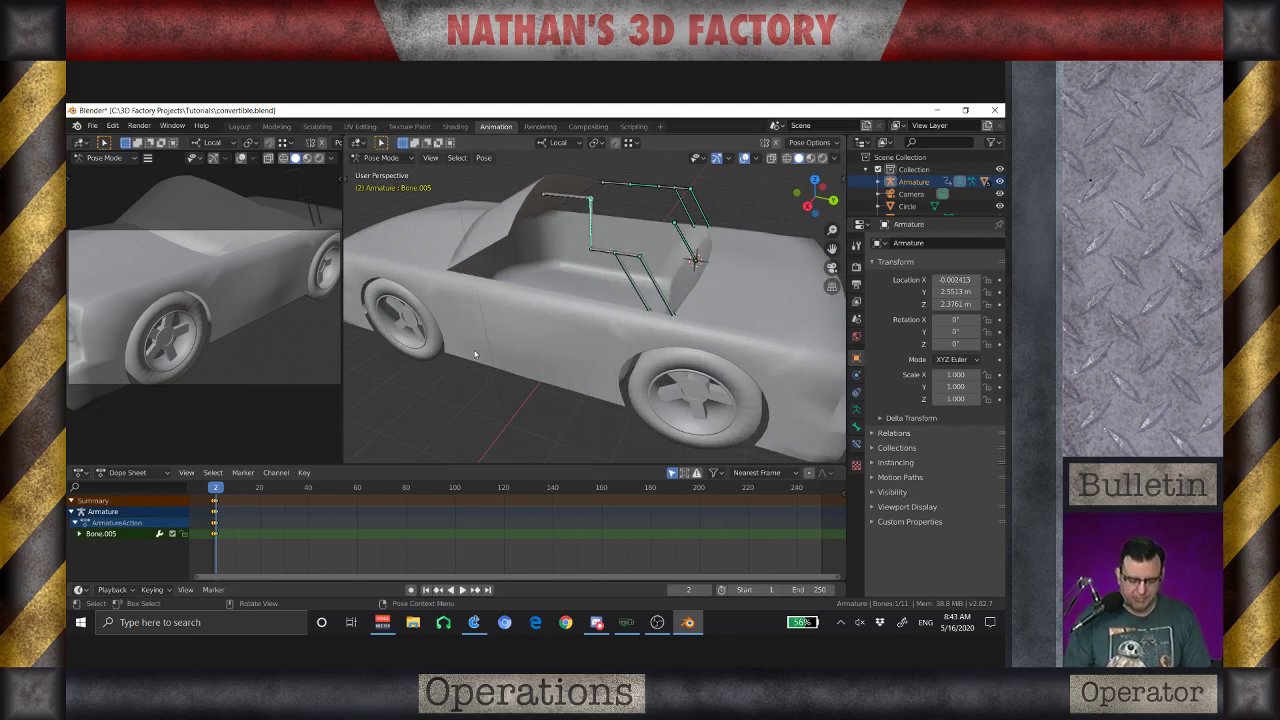
On frame 3, rotate Bone.005 a further 90° about X and key its rotation
key("Right")
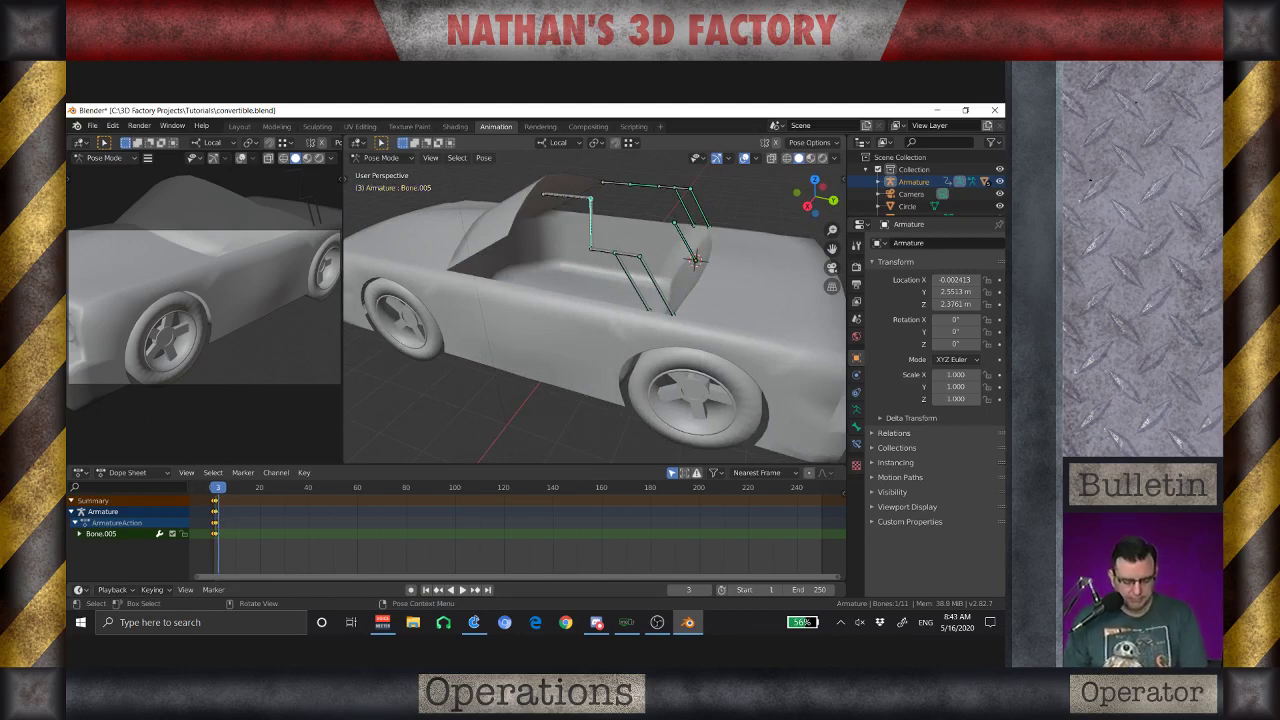
key("r")
type("x")
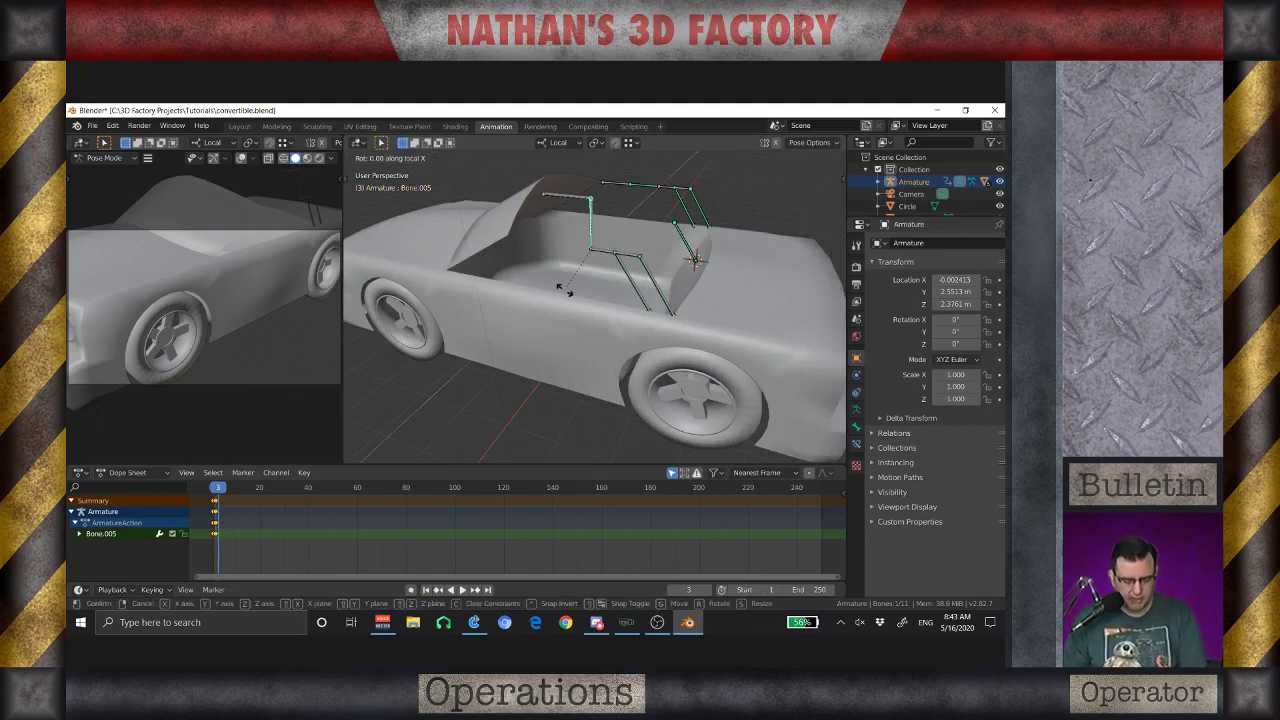
type("90")
key("Return")
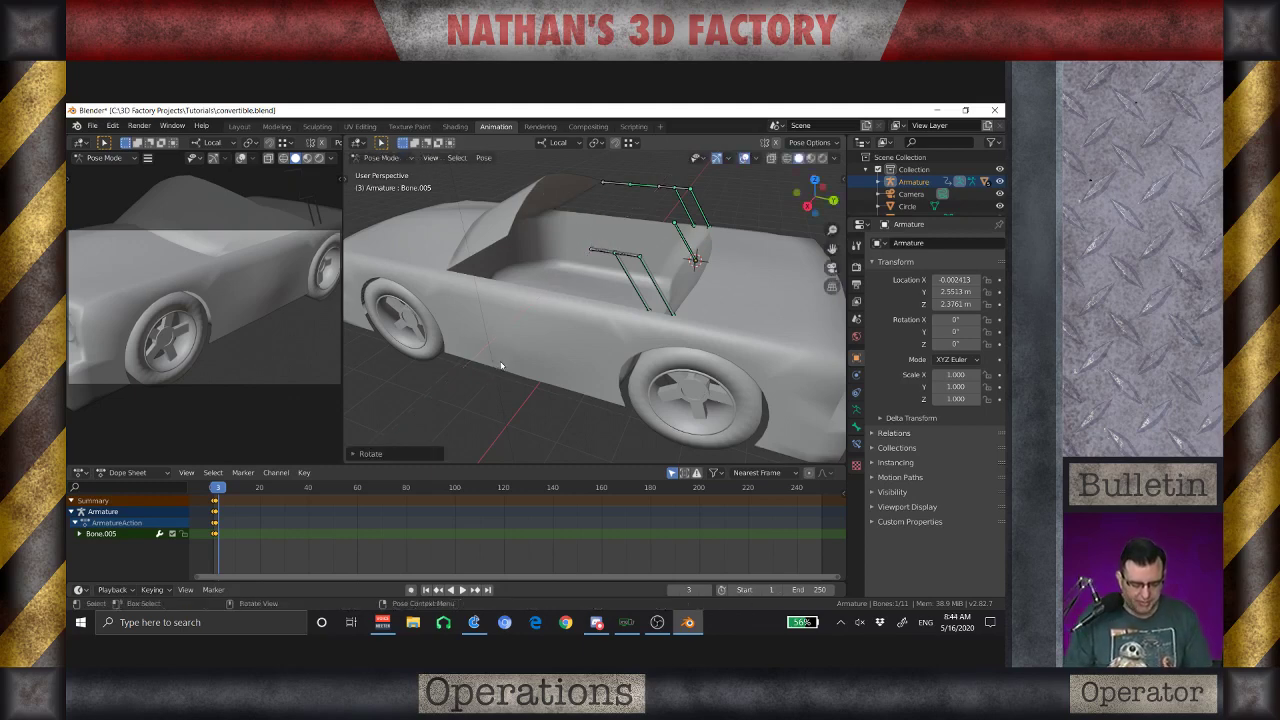
key("i")
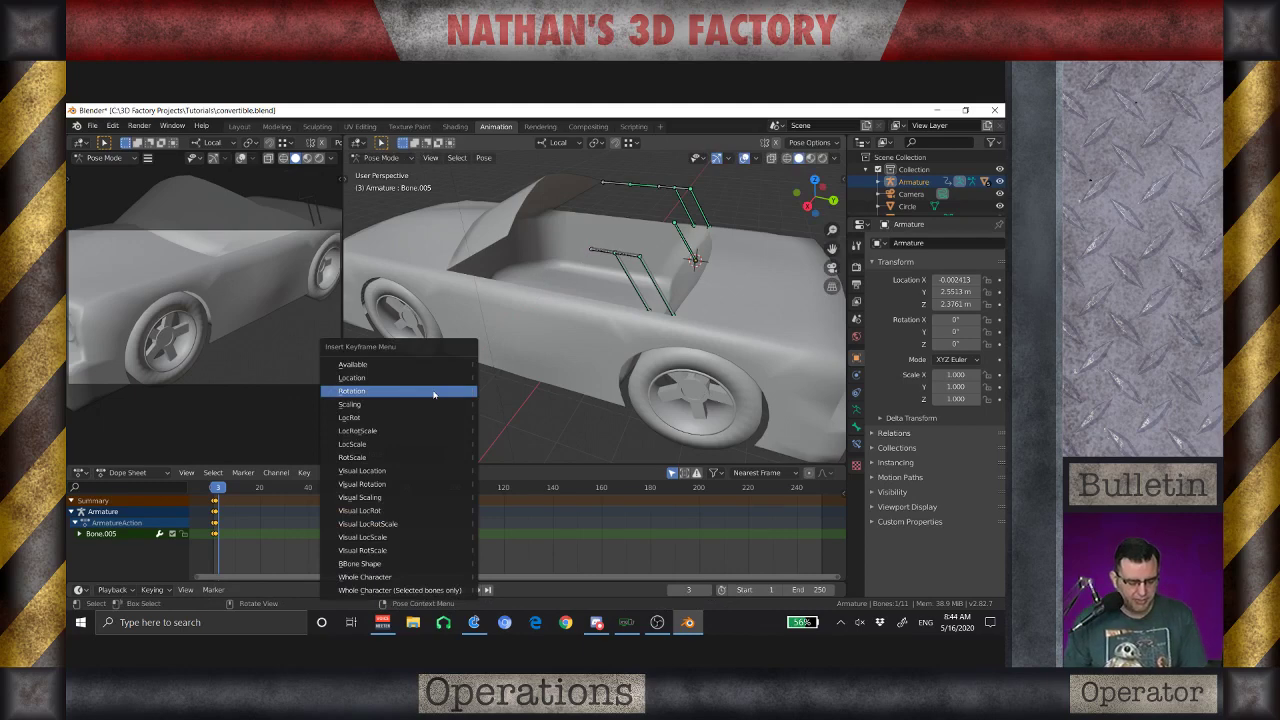
left_click(433, 391)
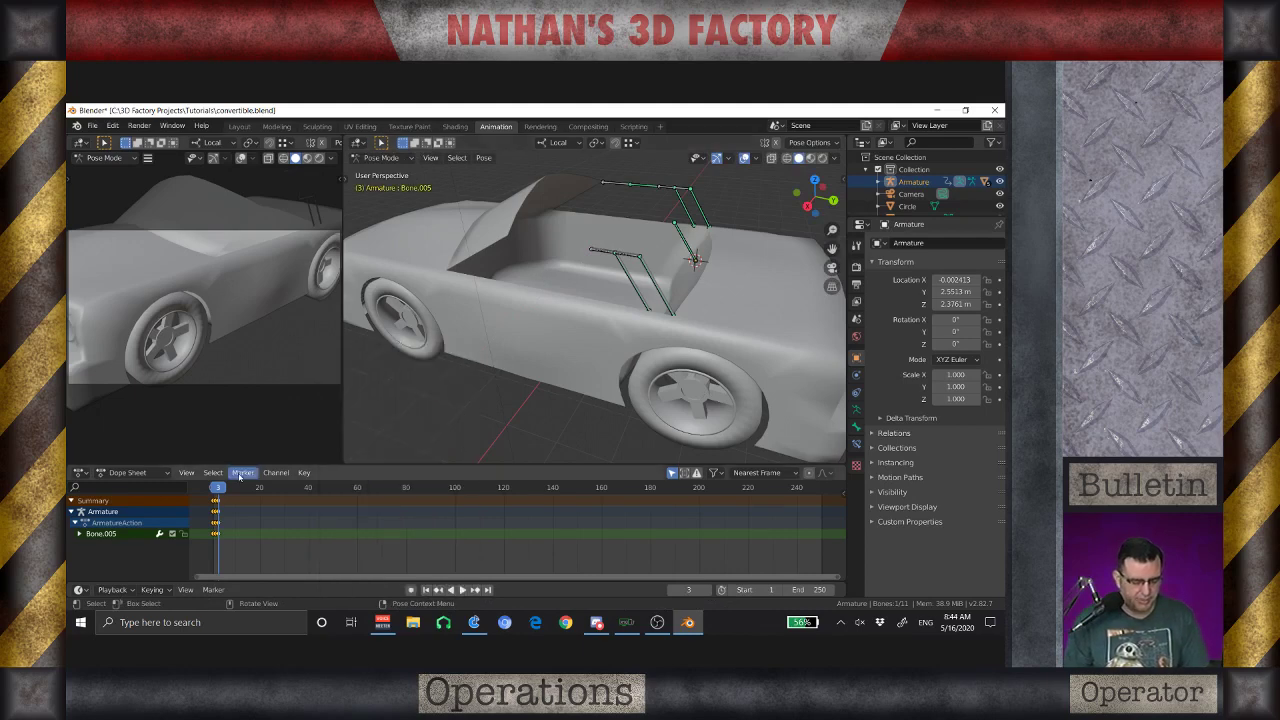
Switch the Dope Sheet to the Action Editor and rename the action to Fold.L
left_click(135, 473)
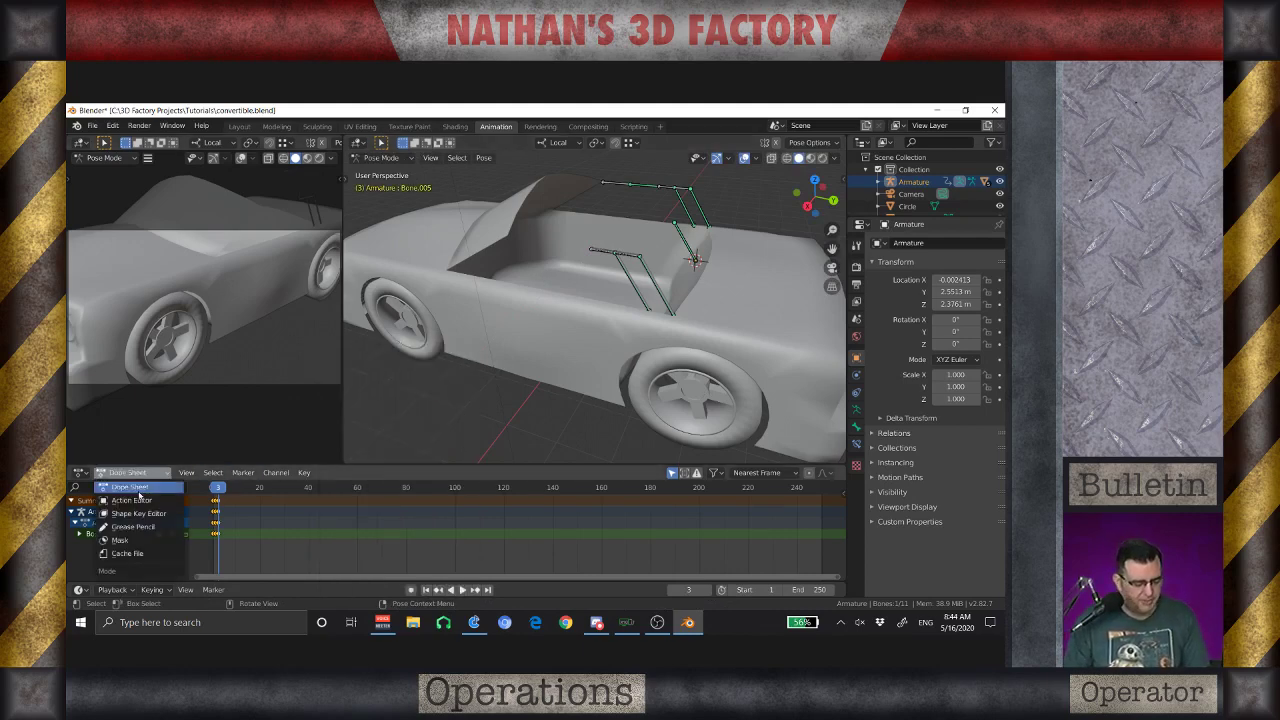
left_click(131, 499)
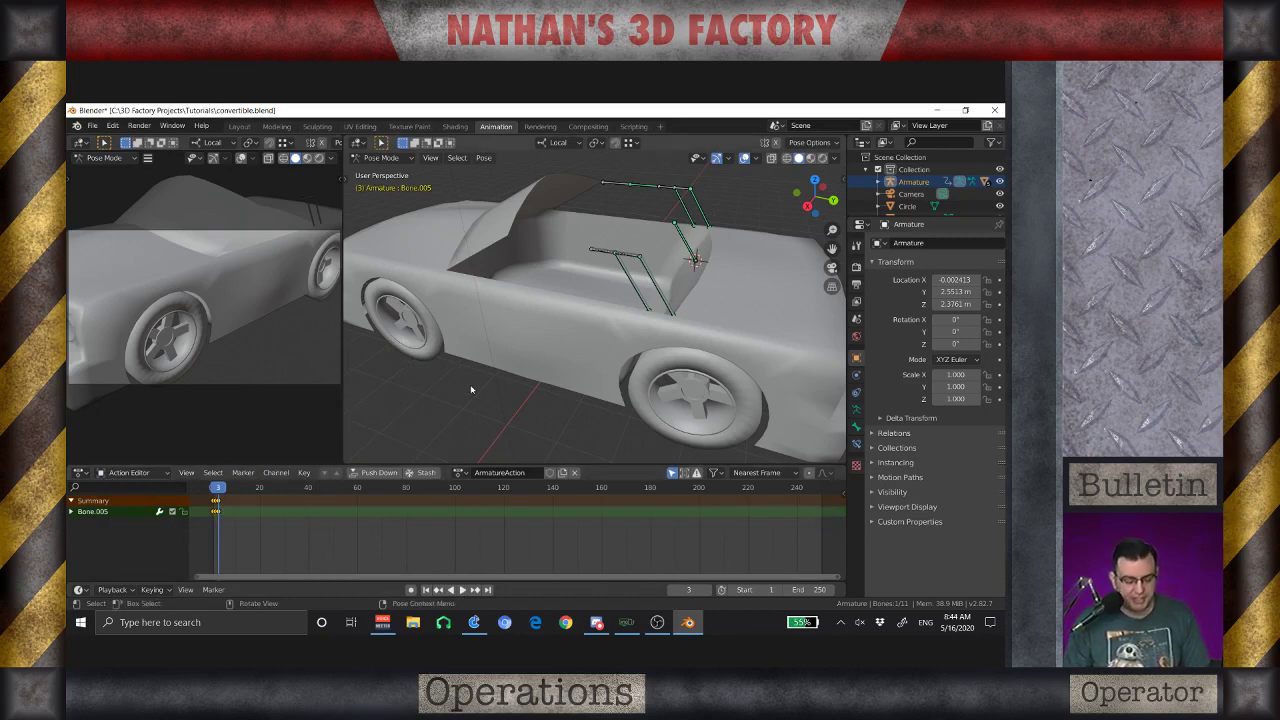
double_click(510, 474)
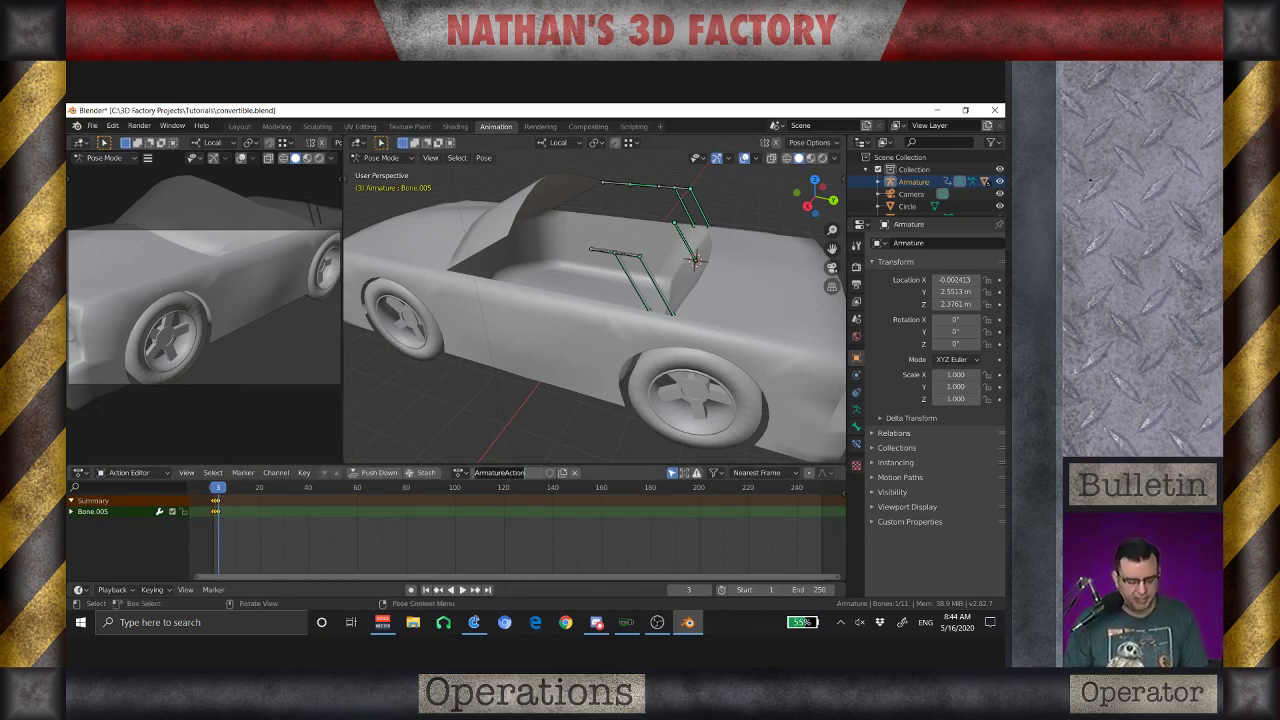
type("Fi")
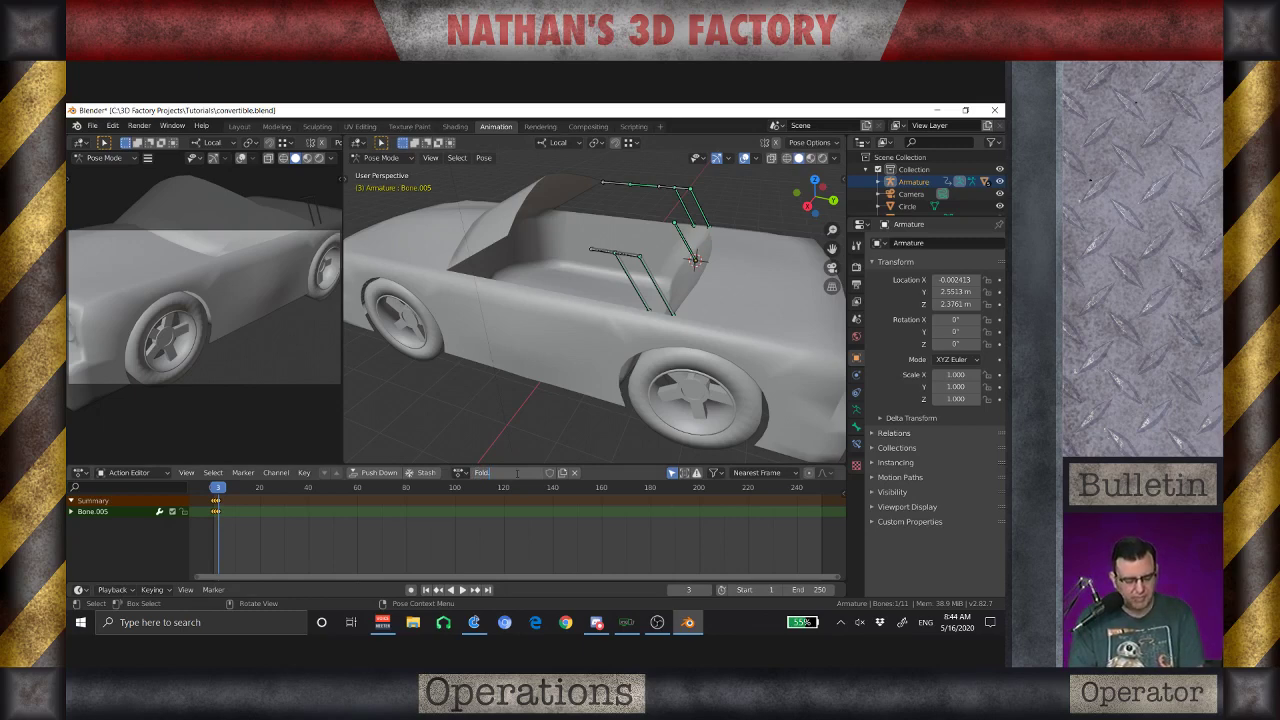
type("ld.L")
key("Return")
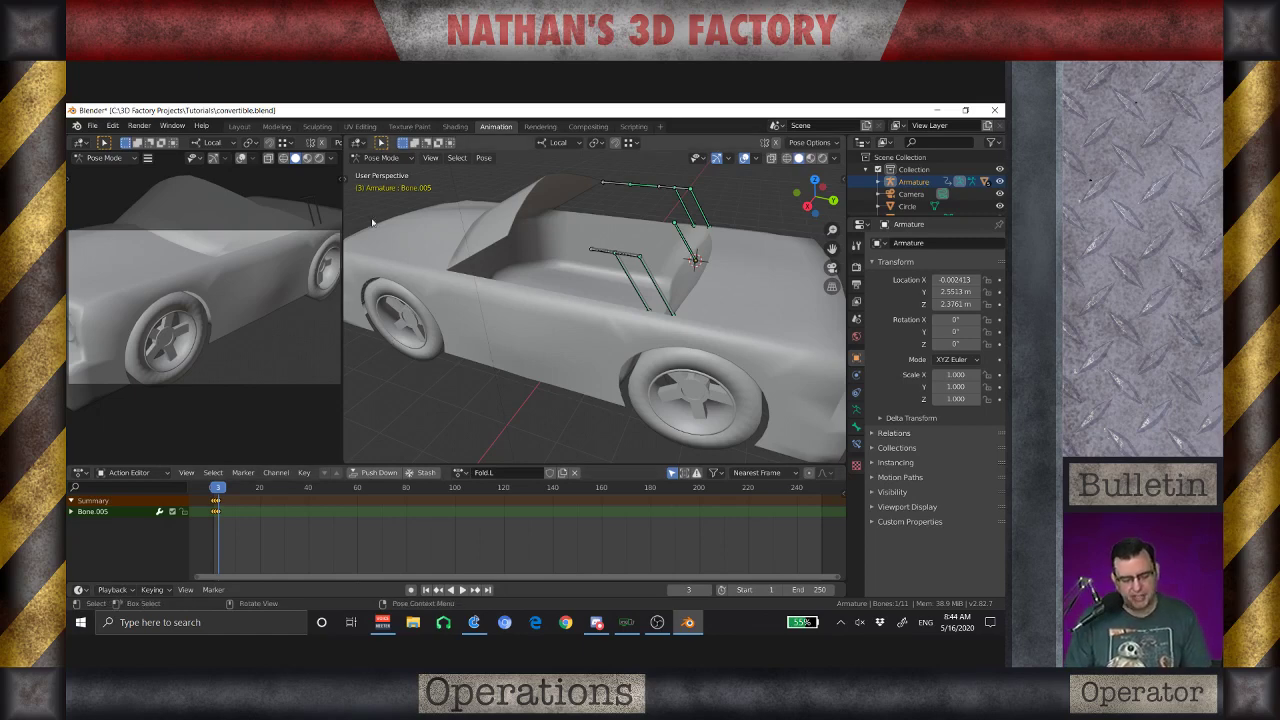
Return the animation to frame 1
scroll(549, 397, "down", 5)
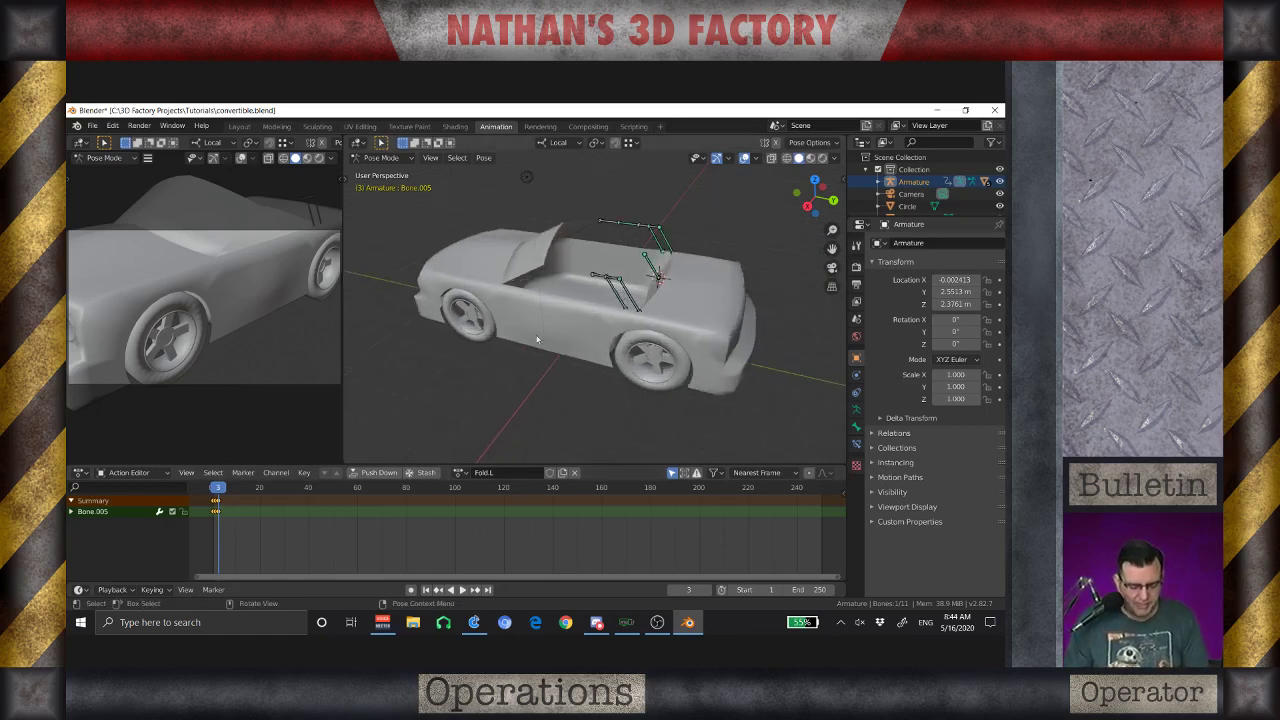
scroll(540, 337, "up", 4)
middle_click_drag(565, 321, 501, 364)
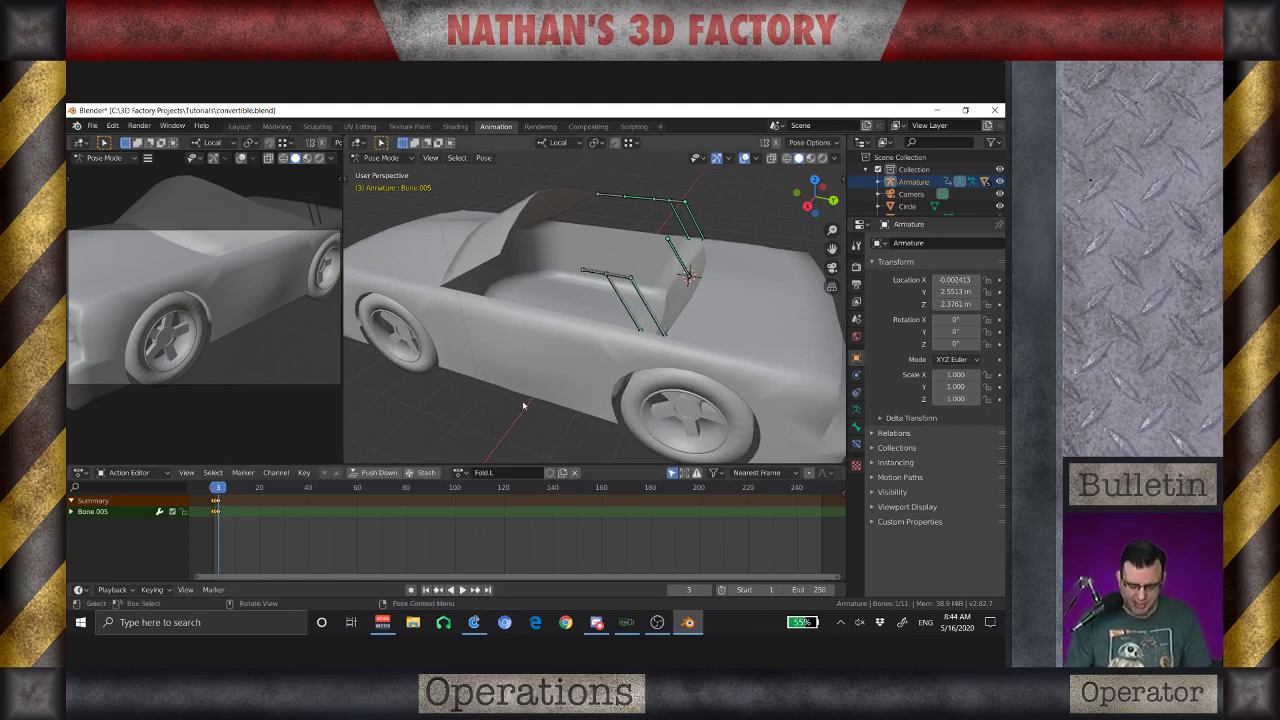
key("Left")
key("Left")
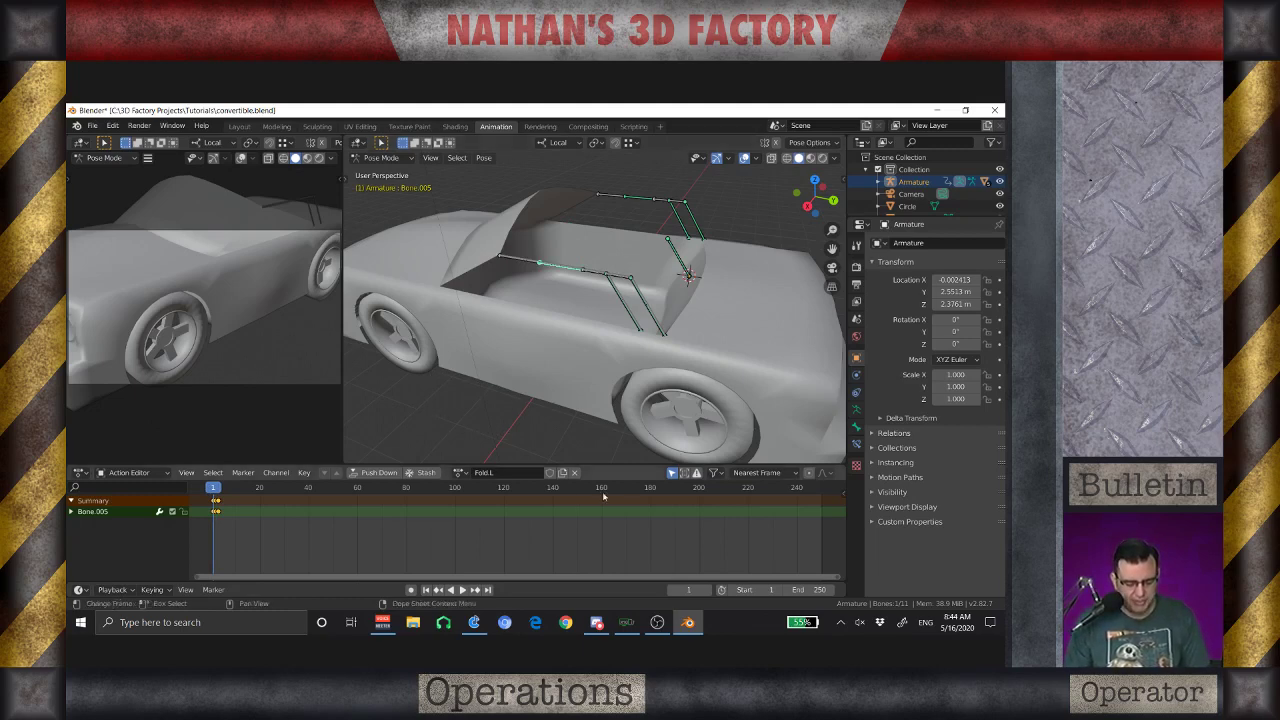
Give the Fold.L action a fake user and unlink it from the armature
left_click(549, 473)
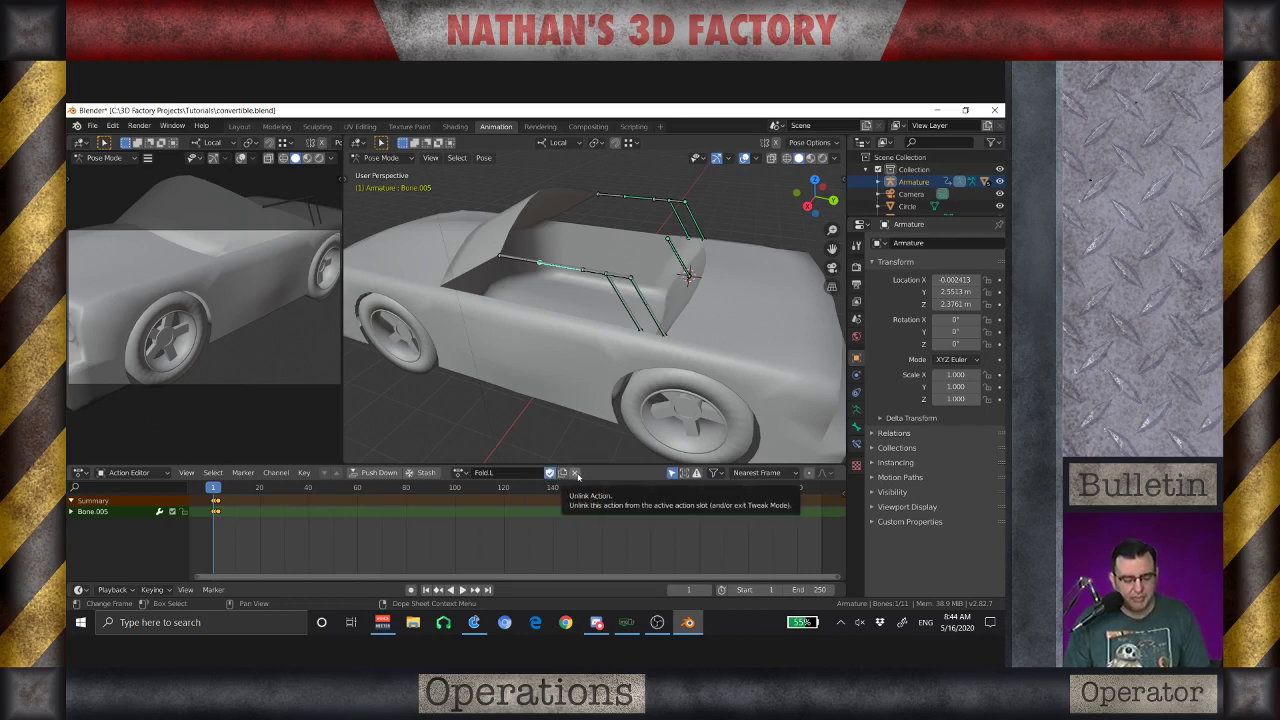
left_click(576, 474)
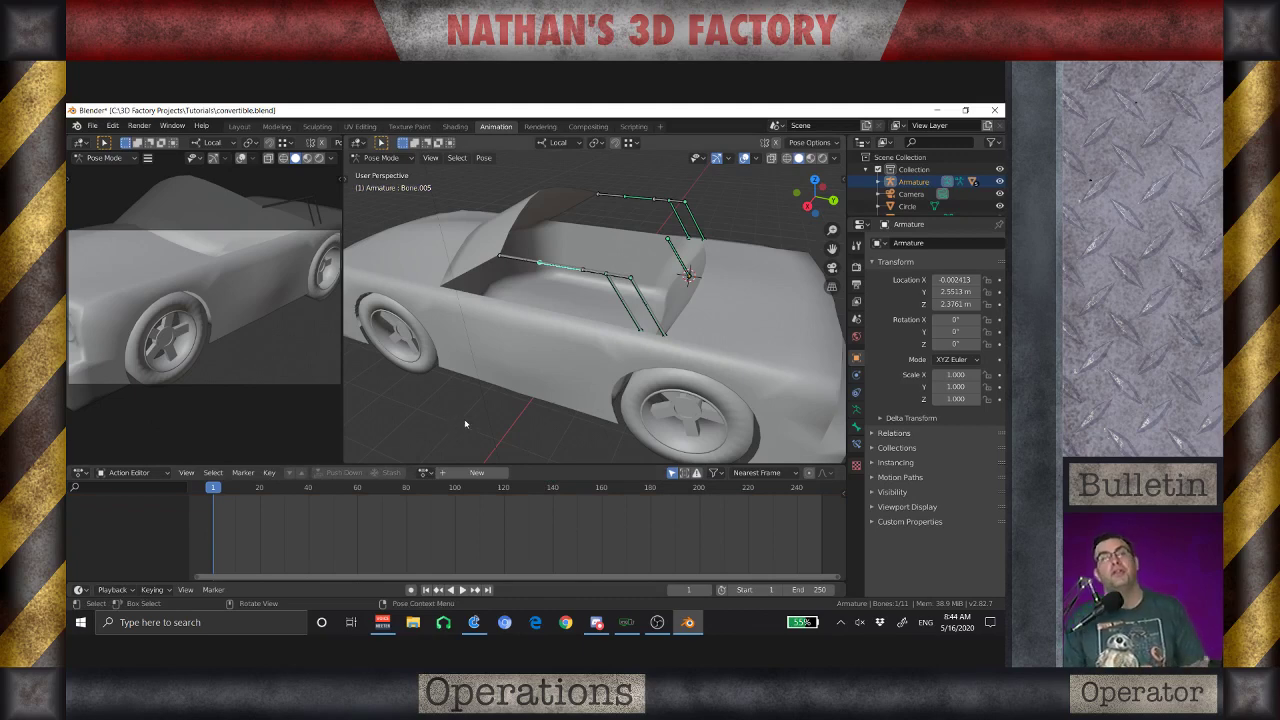
In Layout, target the Action constraint at Bone.010's X Rotation in Local Space
left_click(240, 127)
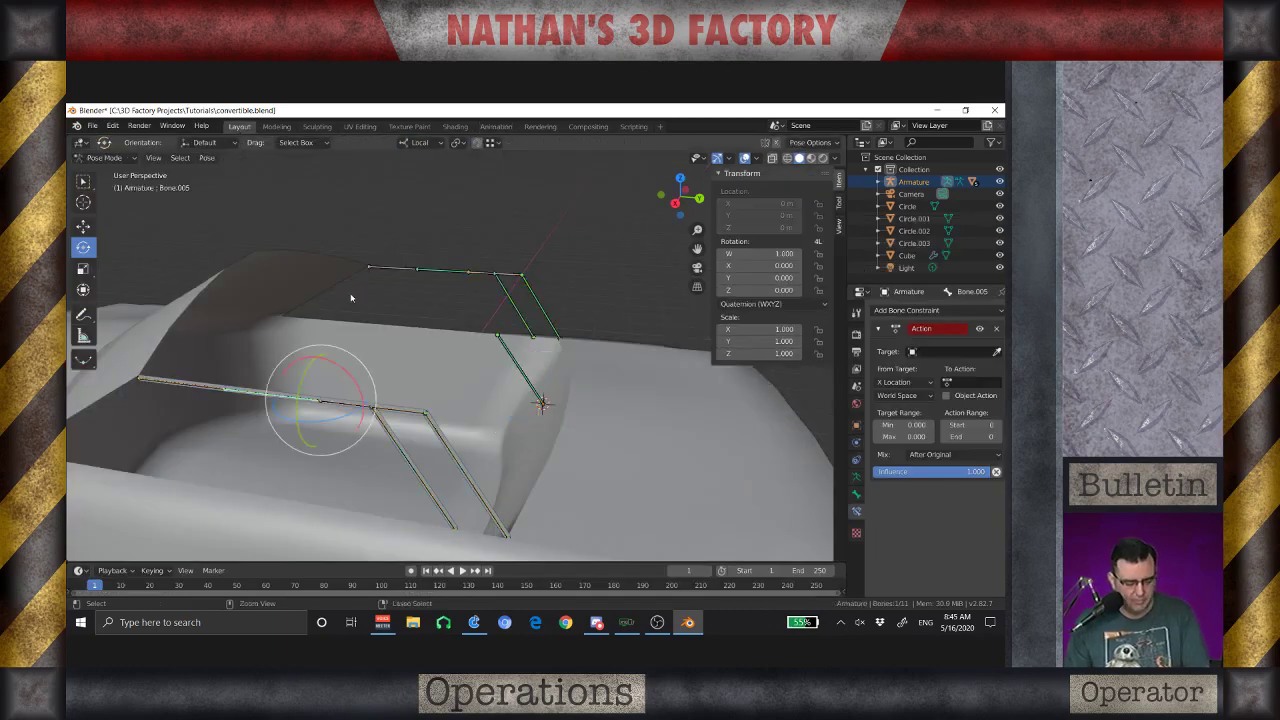
scroll(391, 314, "down", 5)
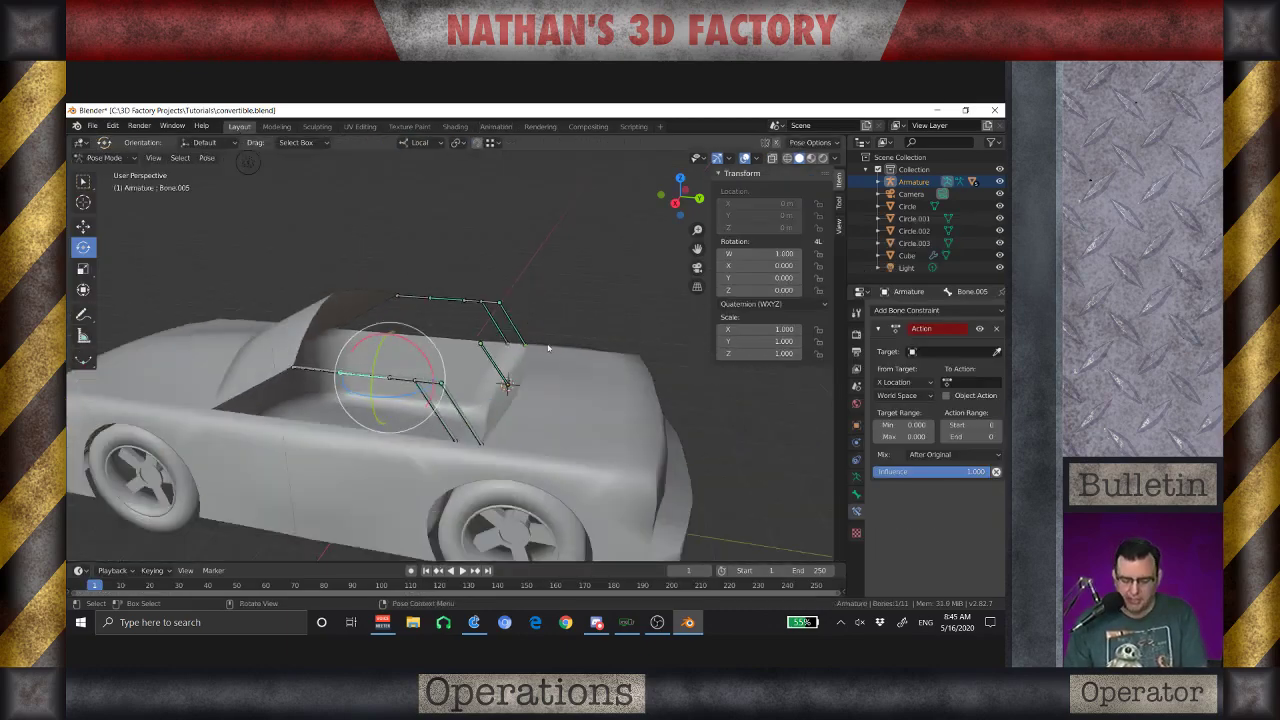
left_click(935, 351)
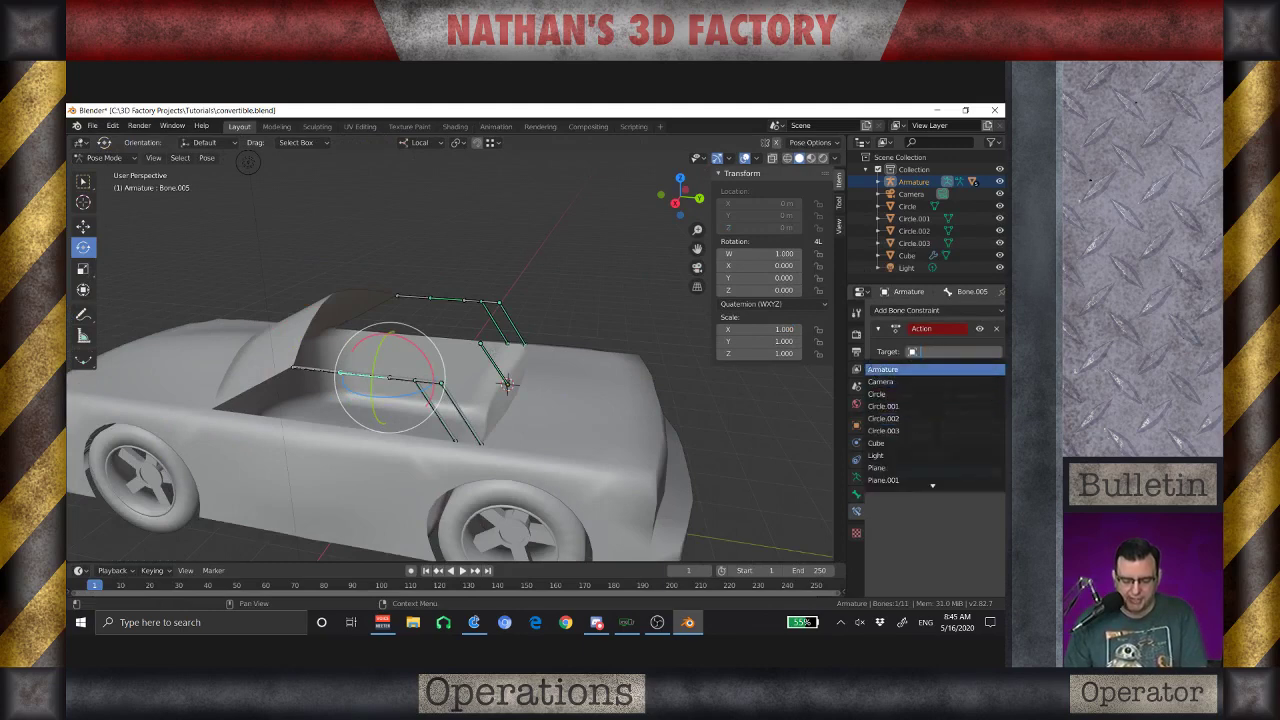
left_click(889, 370)
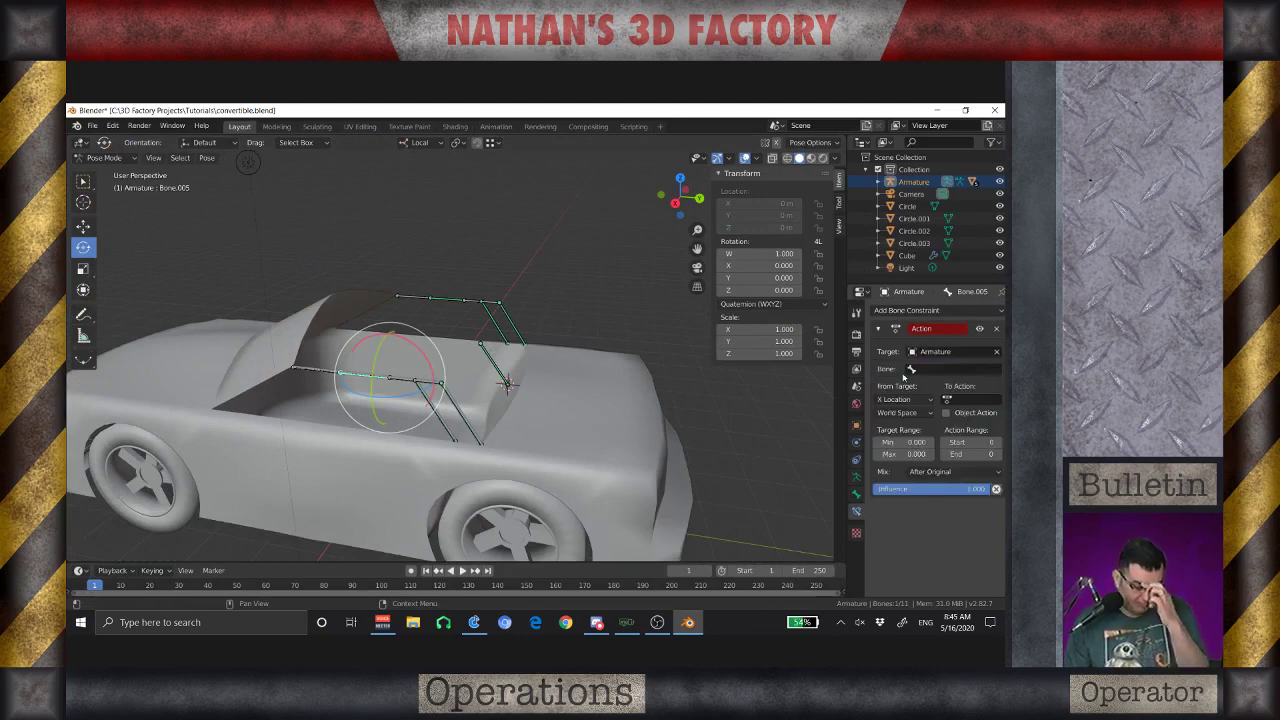
left_click(918, 369)
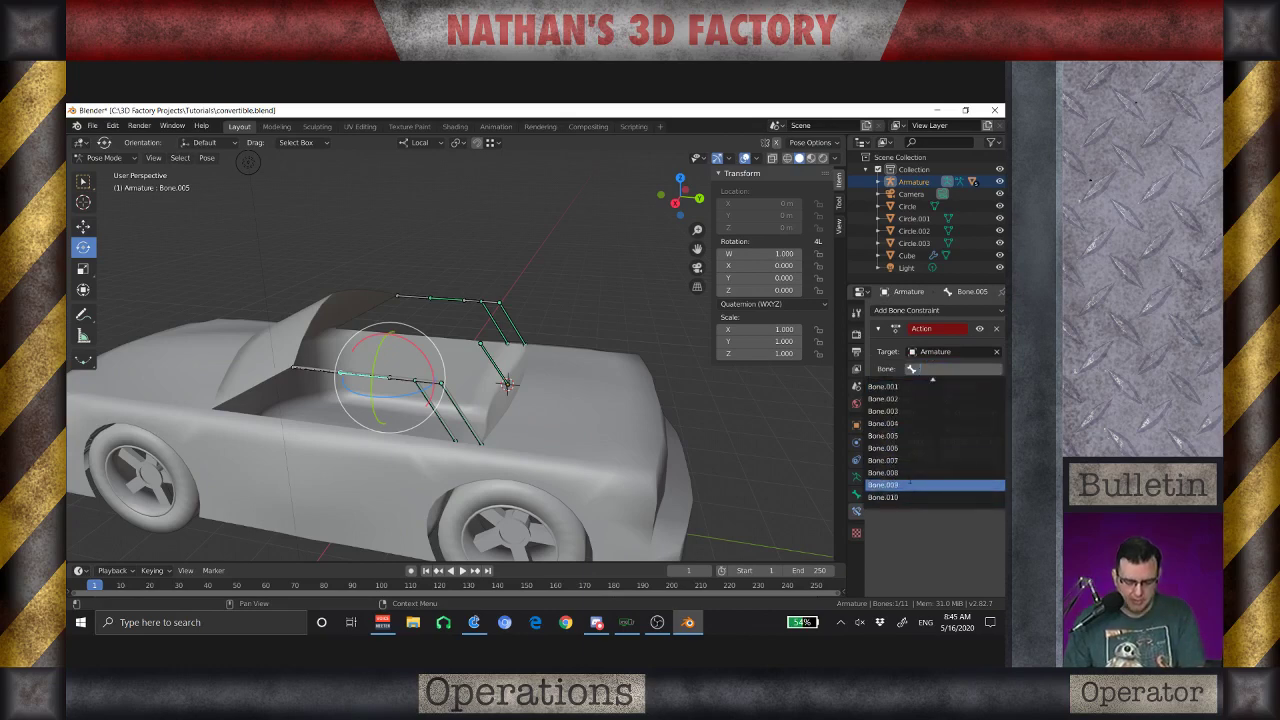
left_click(885, 497)
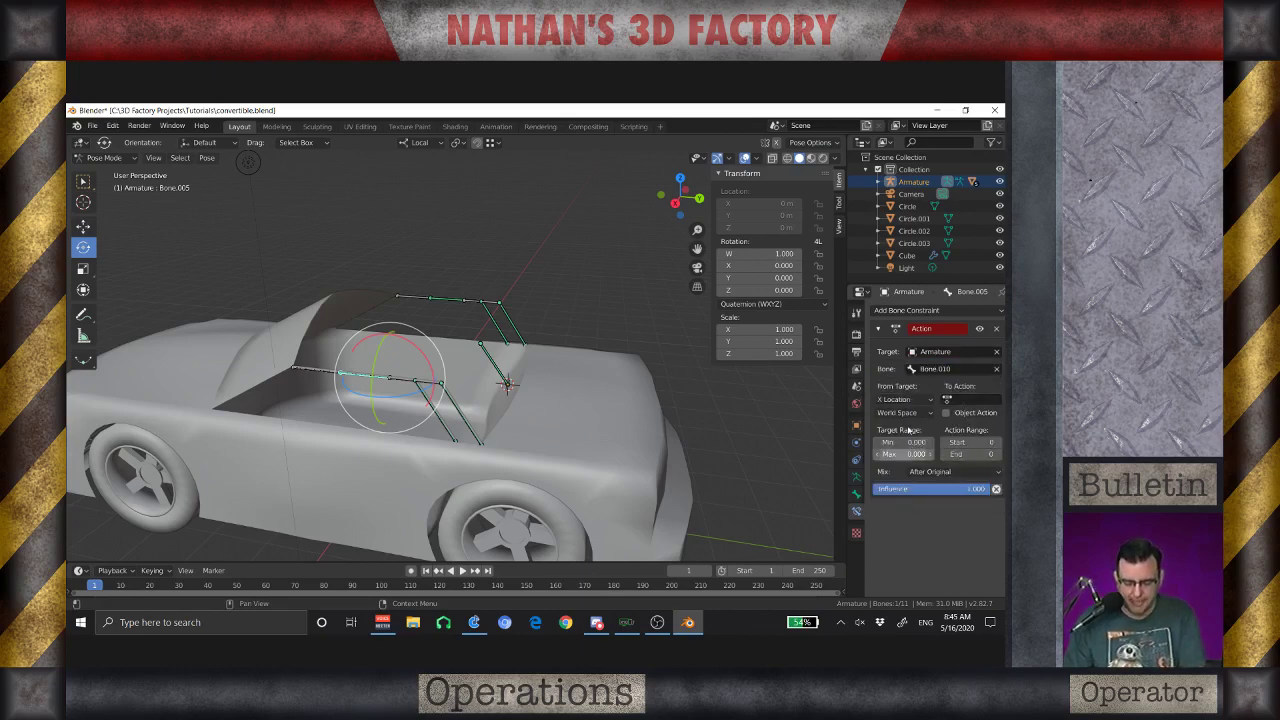
left_click(898, 400)
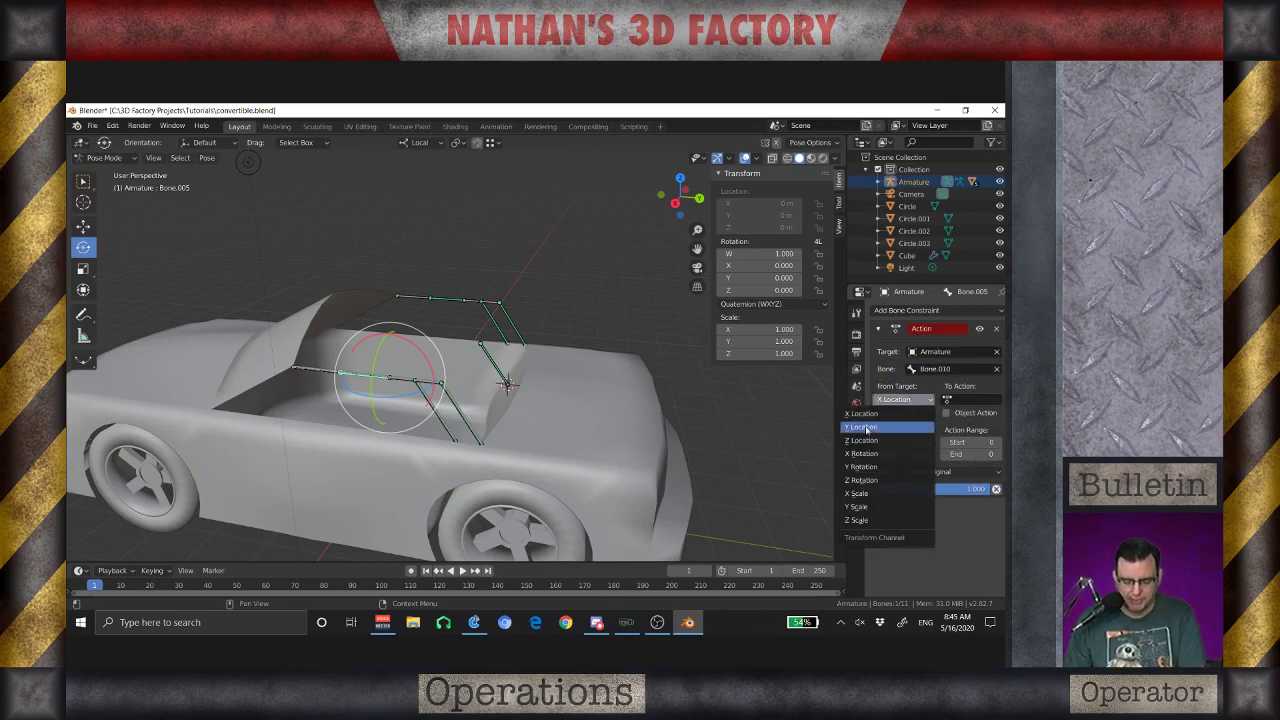
left_click(866, 454)
left_click(897, 412)
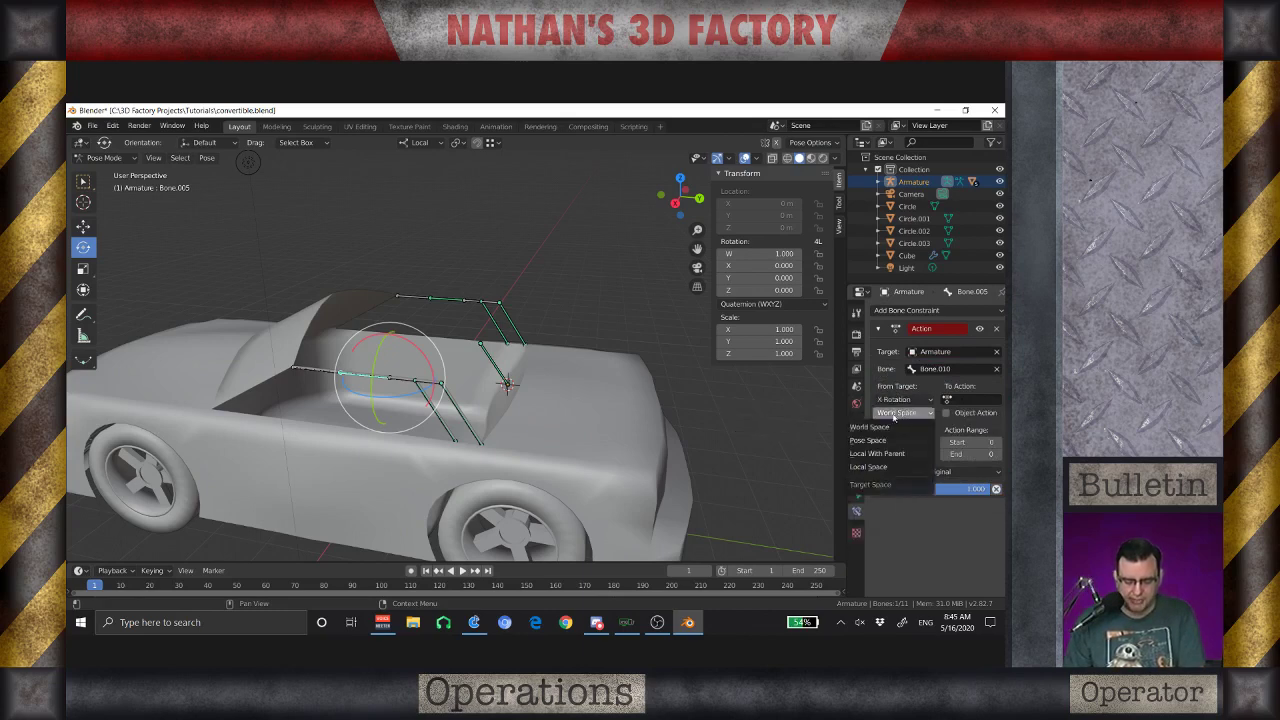
left_click(874, 467)
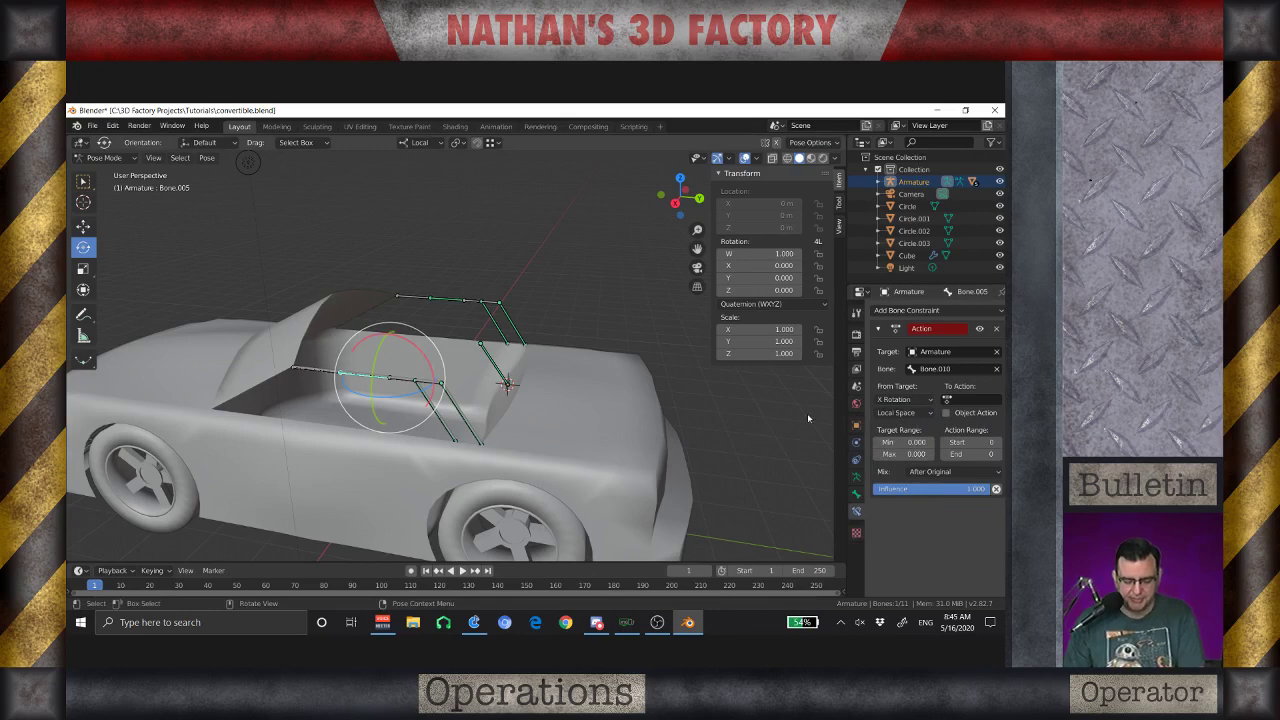
Assign action Fold.L with frames 1 to 3 and a target range minimum of -140
left_click(947, 399)
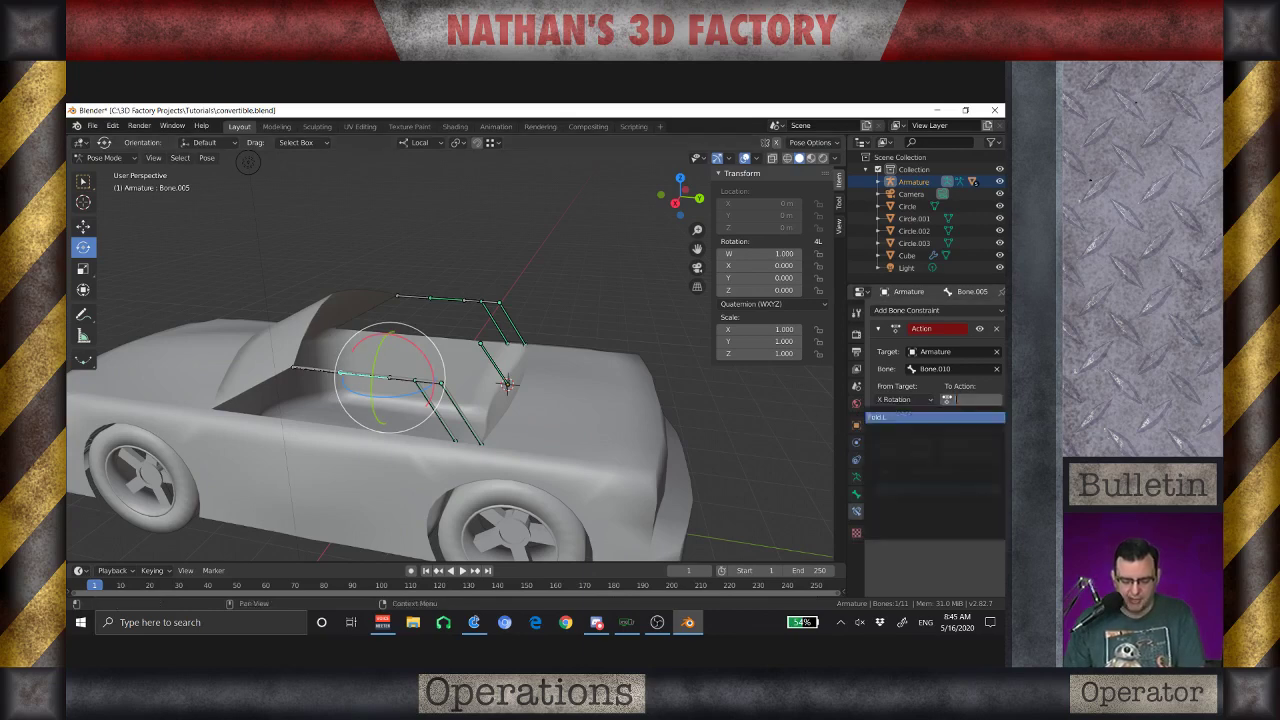
left_click(934, 417)
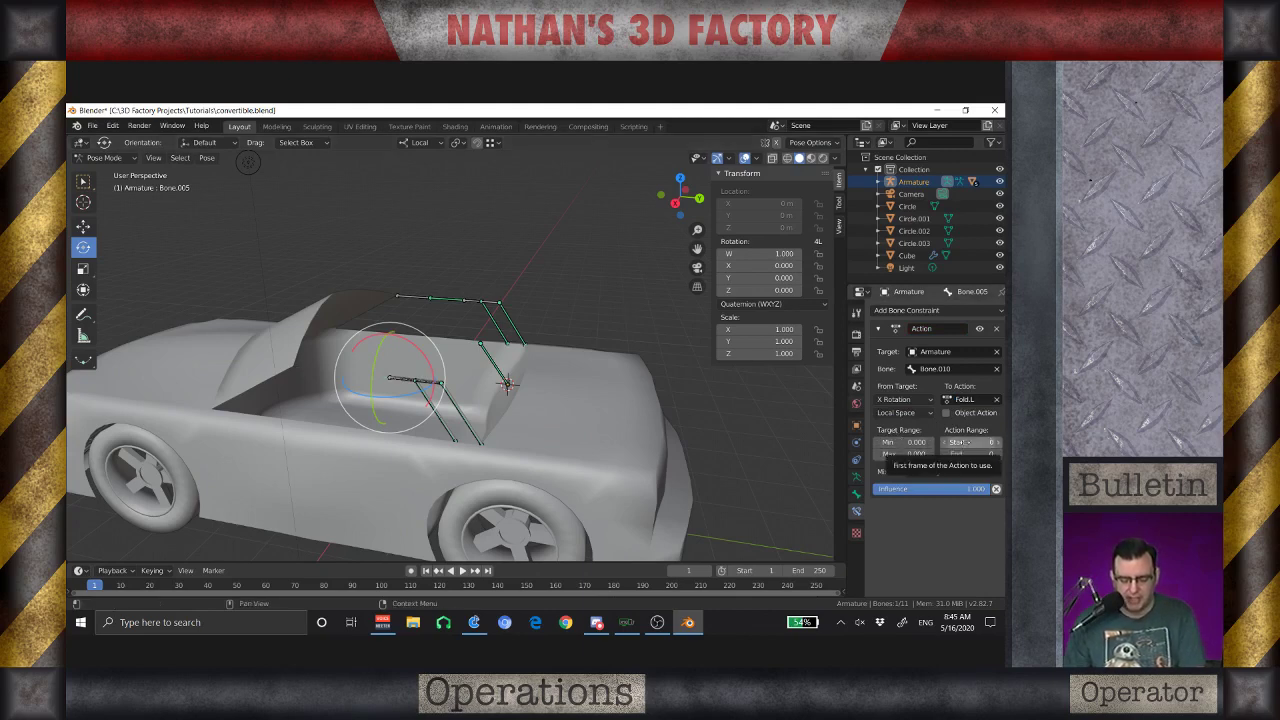
left_click(958, 442)
type("1")
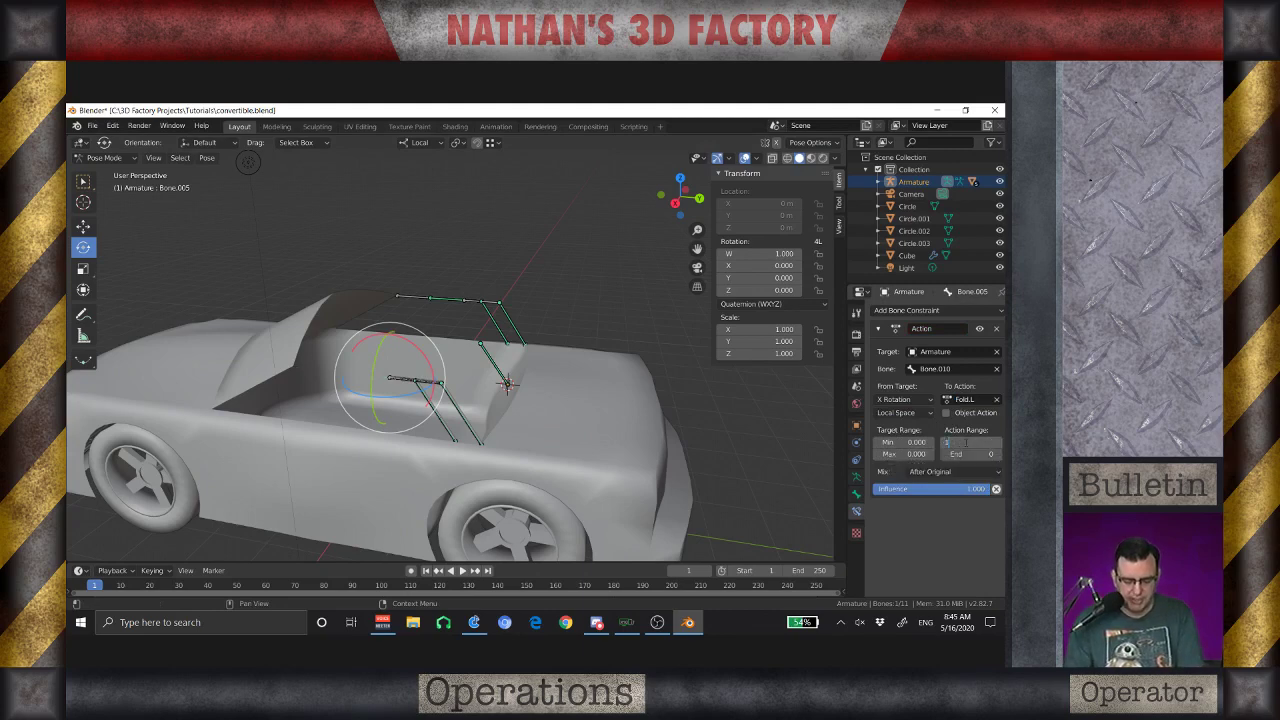
key("Tab")
type("3")
key("Return")
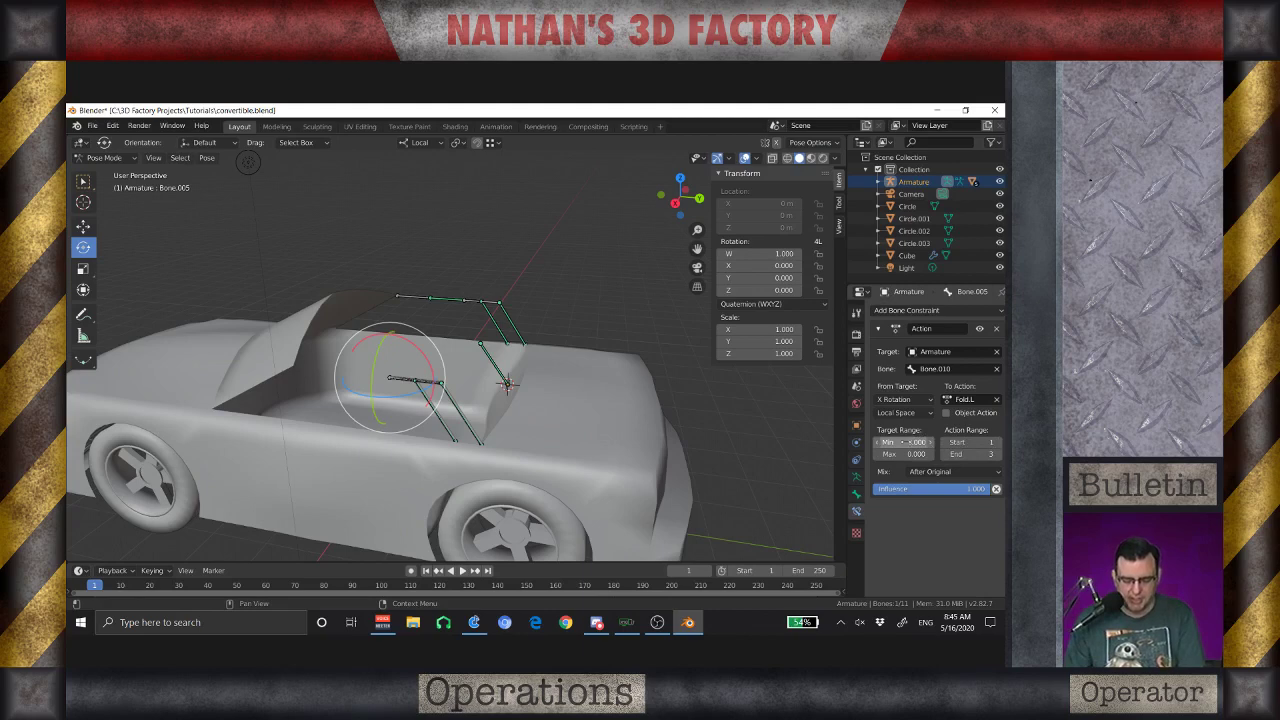
left_click(905, 443)
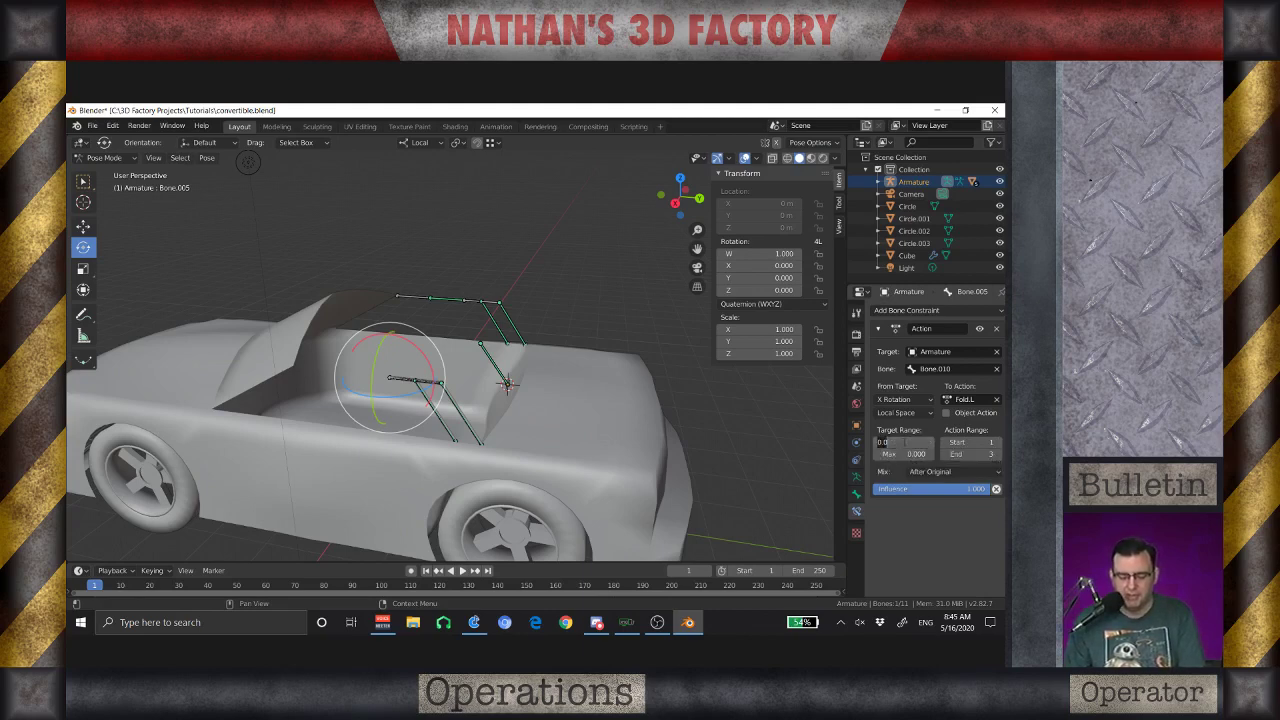
type("140")
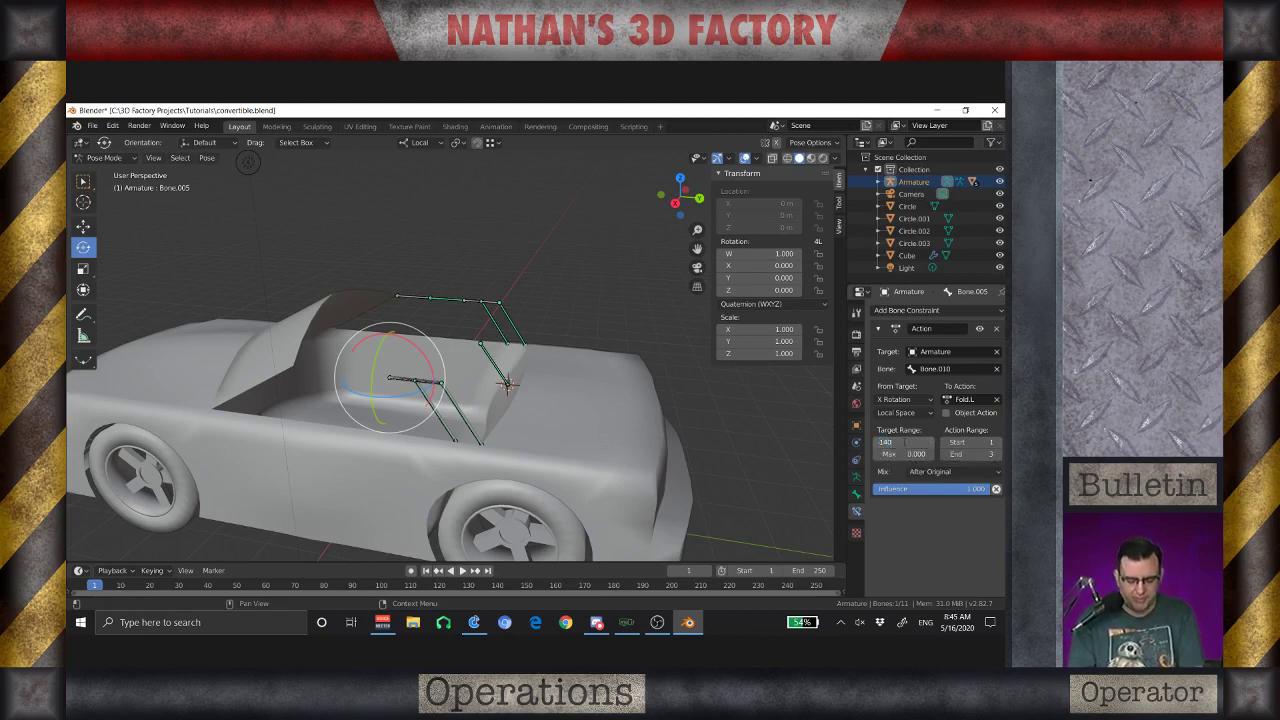
key("Return")
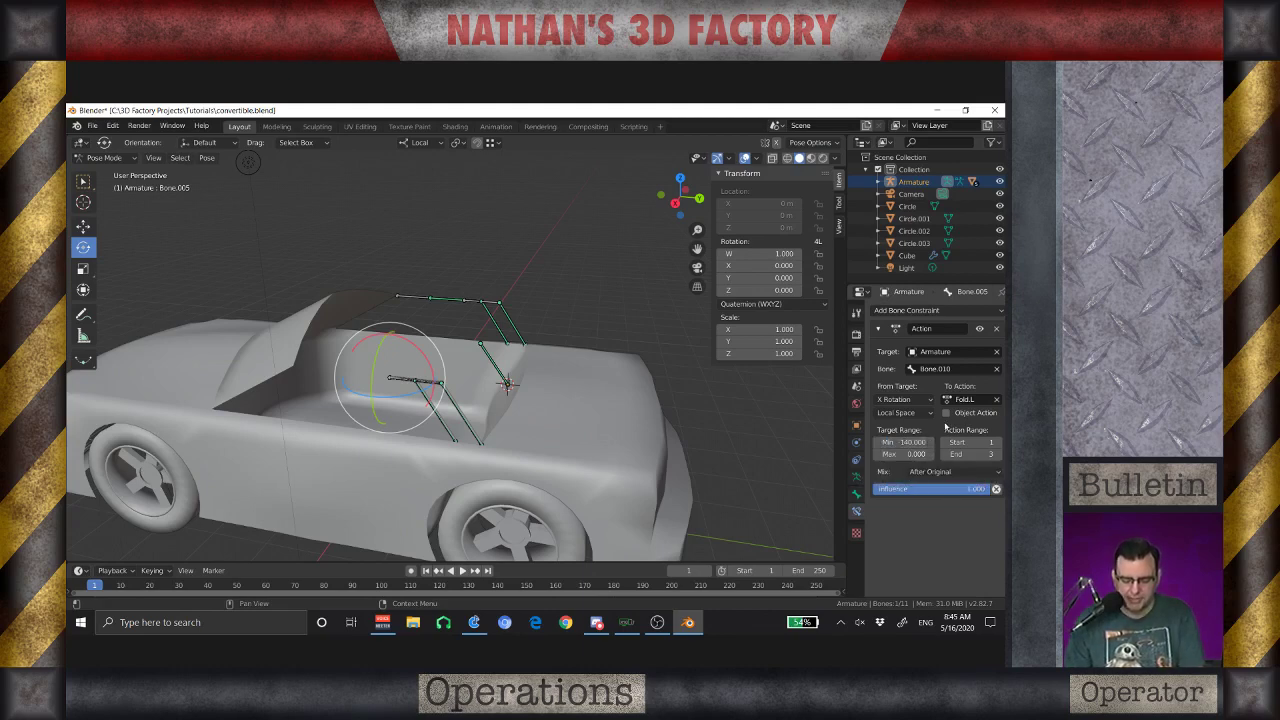
Test the fold by rotating Bone.010, then cancel the rotation
left_click(490, 360)
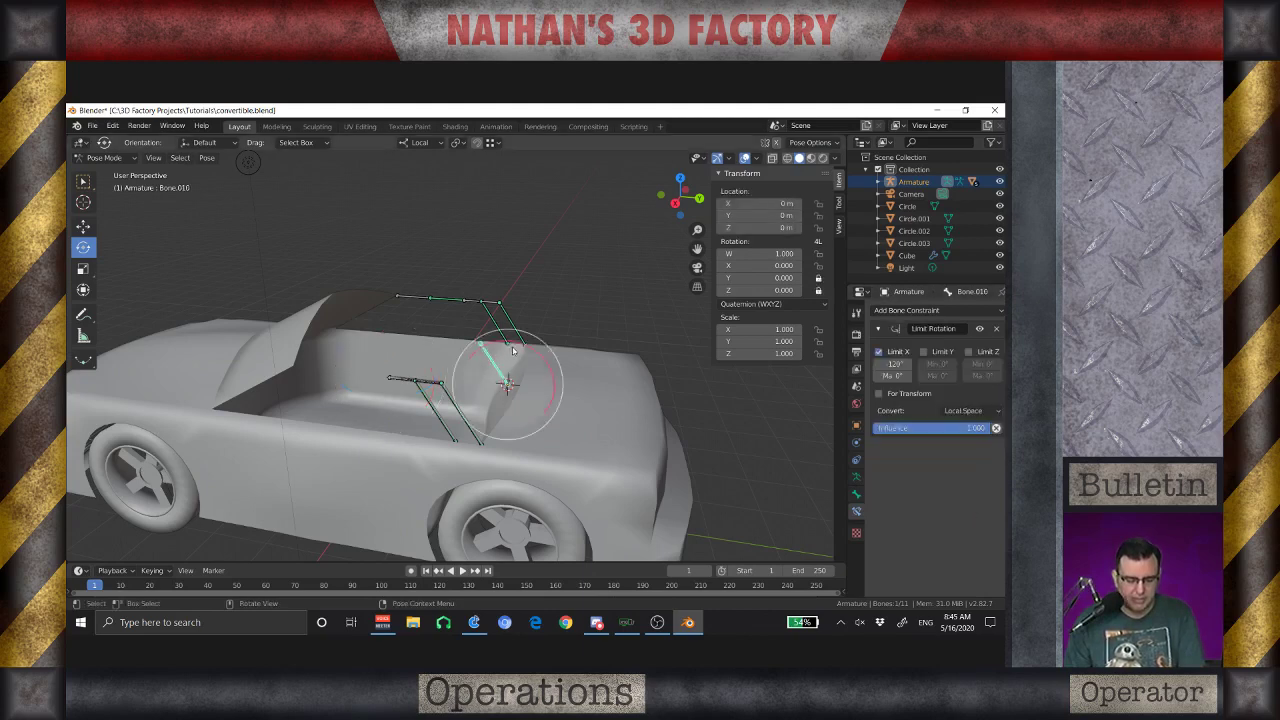
left_click_drag(520, 347, 480, 370)
key("Escape")
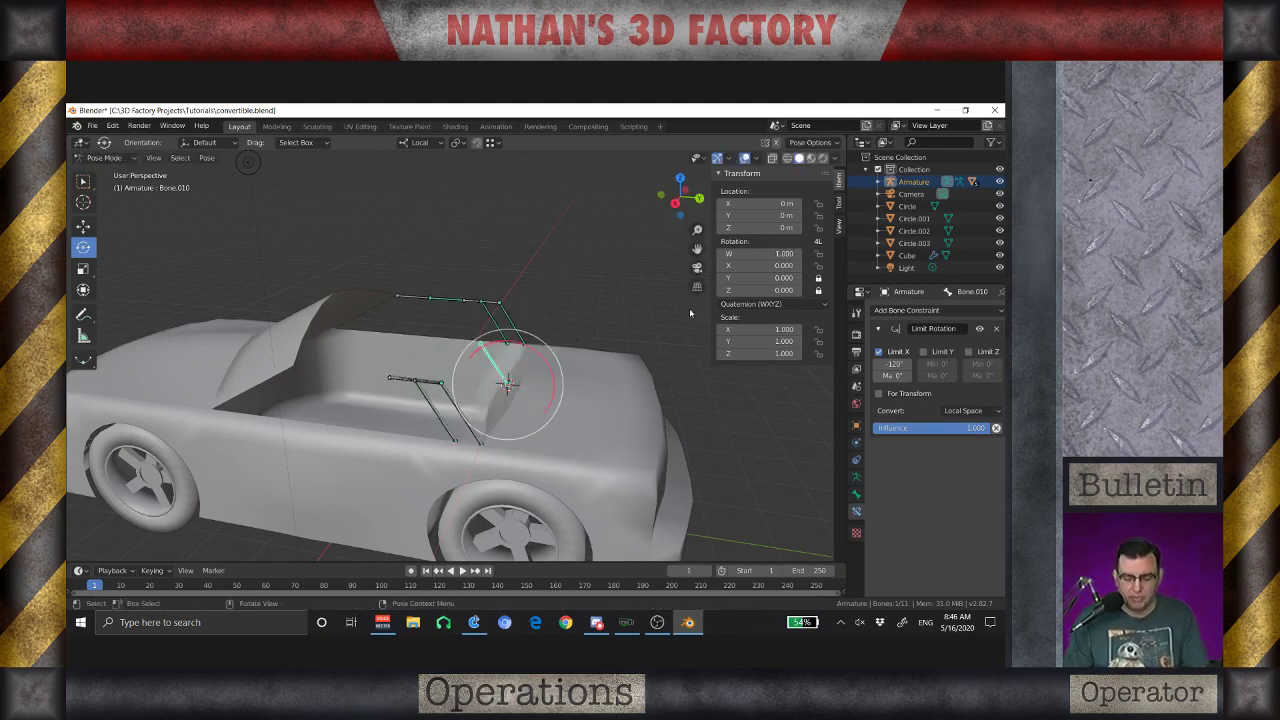
Select Bone.005 at the rail's left end to show its Action constraint
left_click(398, 384)
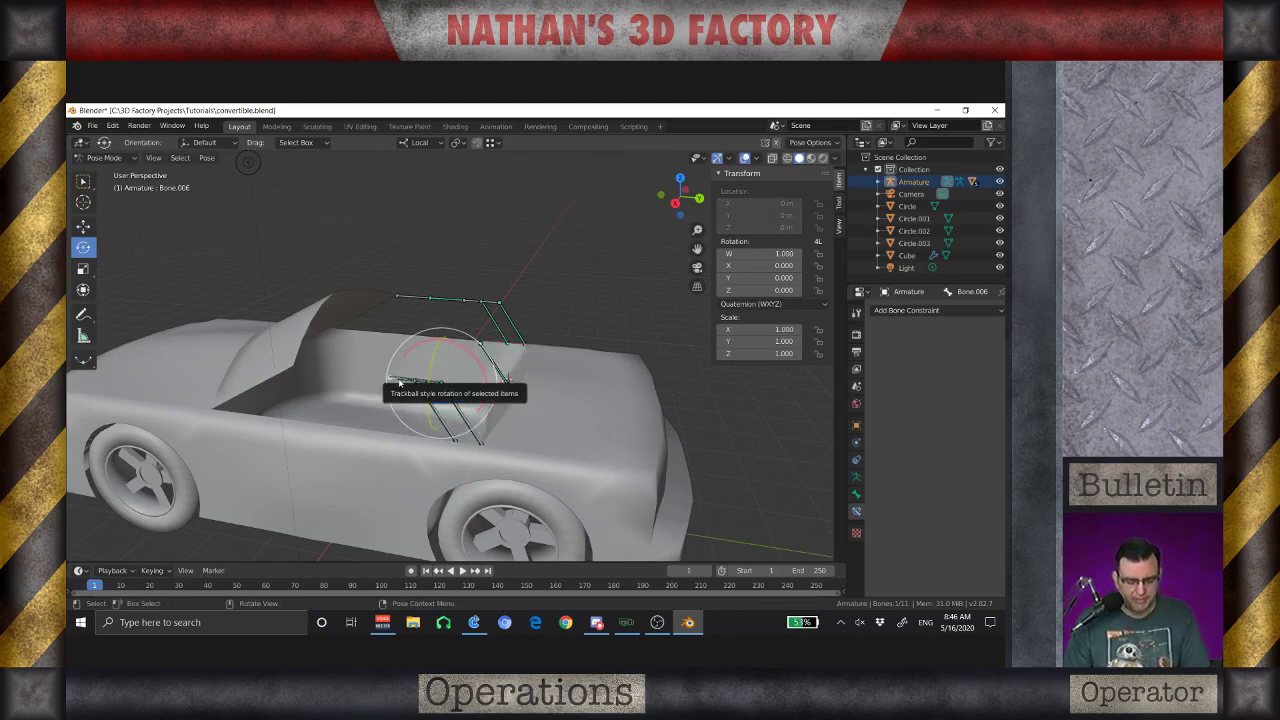
left_click(398, 381)
left_click(398, 381)
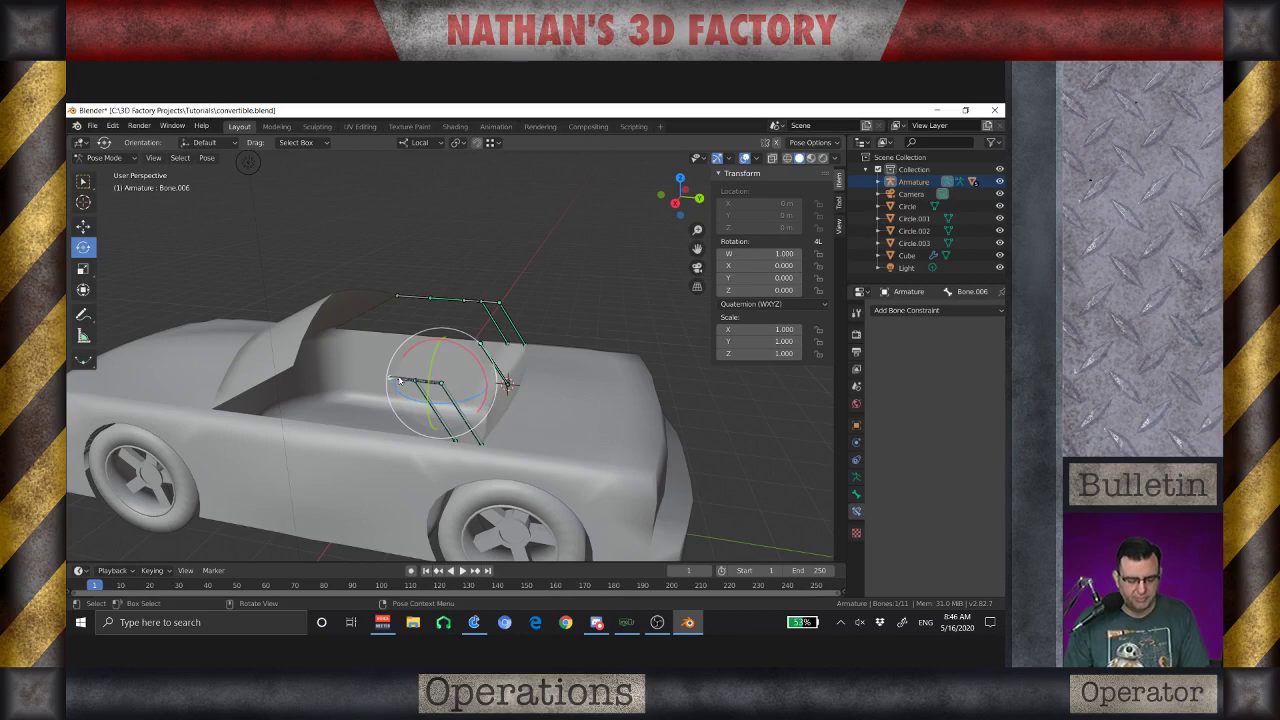
scroll(408, 389, "up", 4)
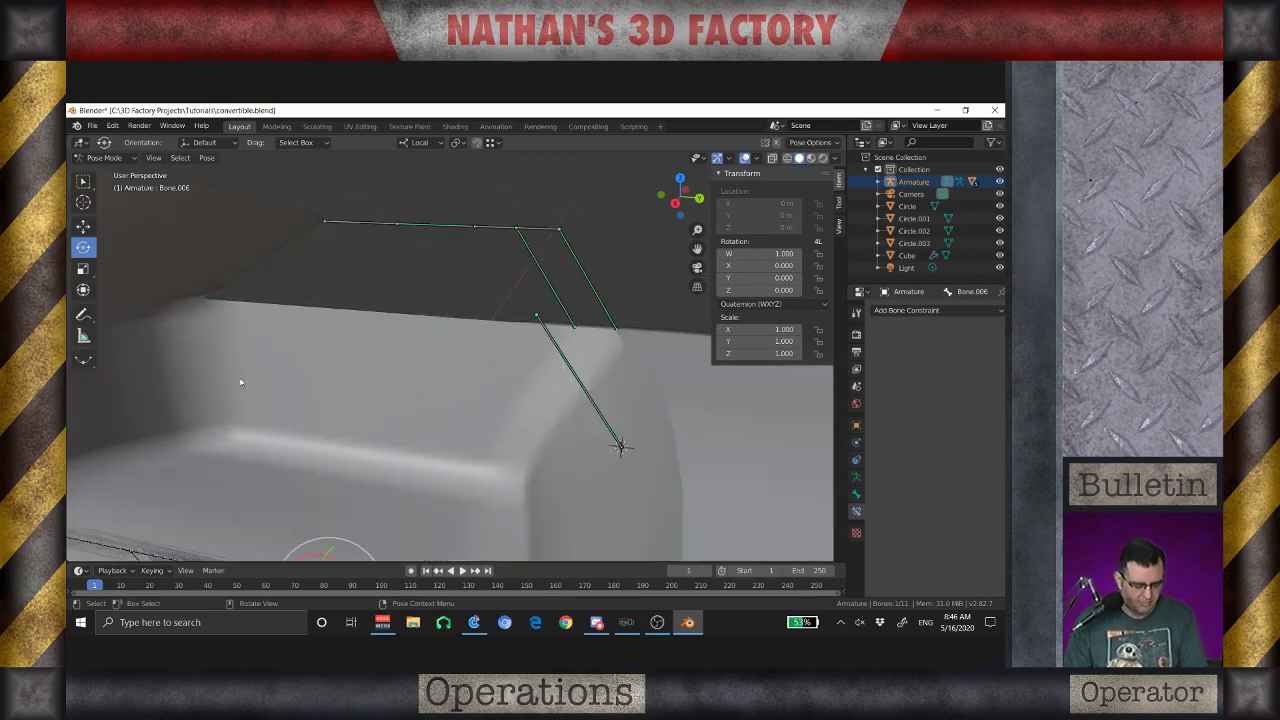
middle_click_drag(240, 382, 266, 428)
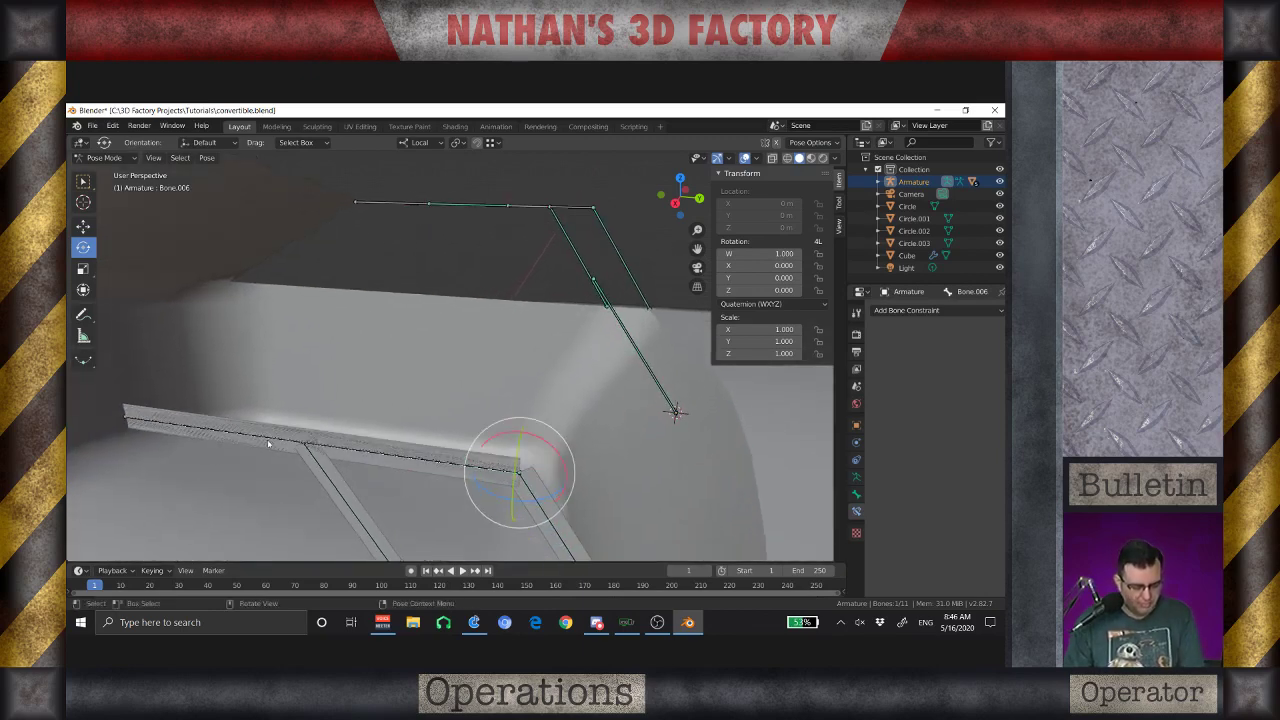
left_click(268, 441)
key("ctrl+z")
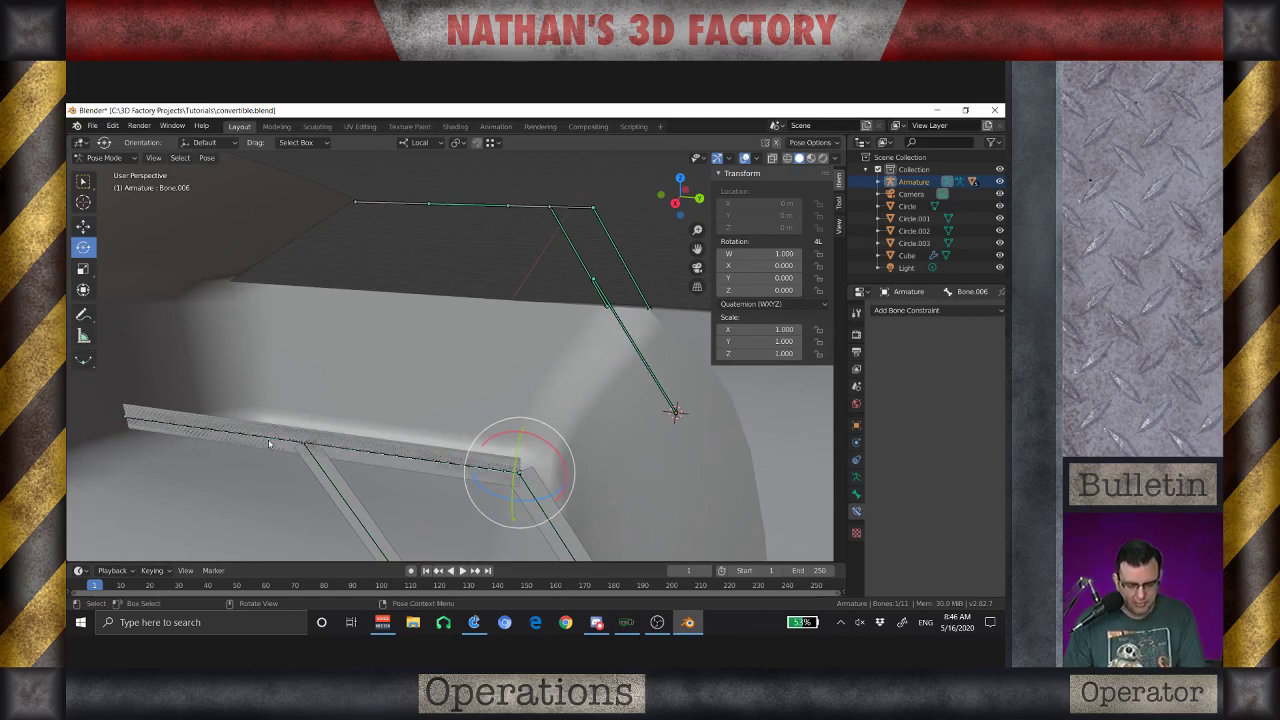
left_click(268, 441)
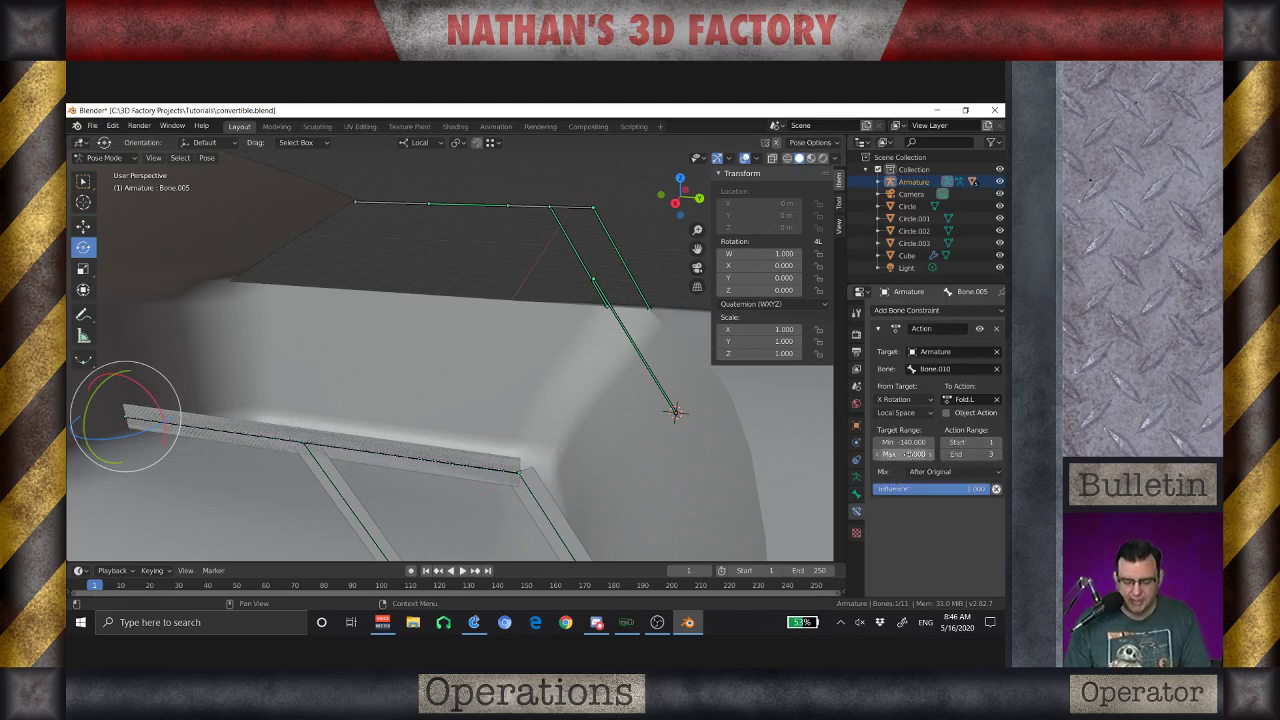
Set the Action constraint's Target Range to Min 0 and Max -140
left_click(905, 442)
type("140.0")
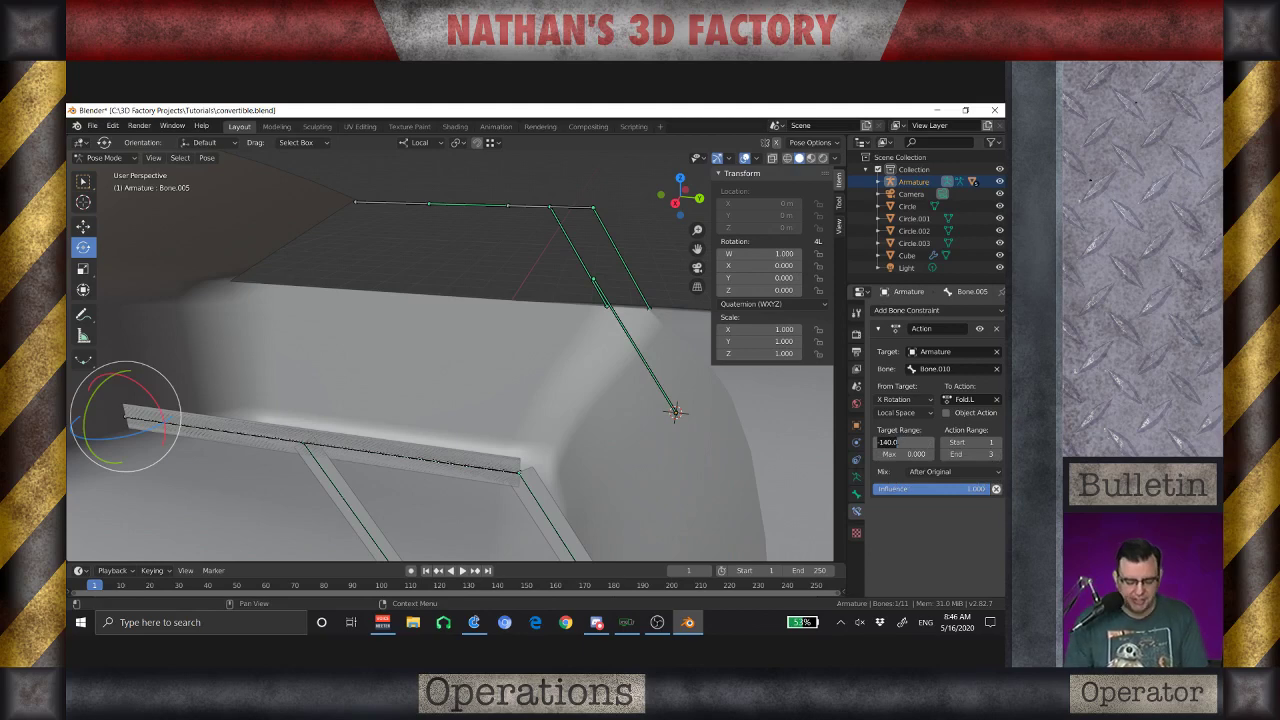
key("ctrl+a")
type("0")
key("Return")
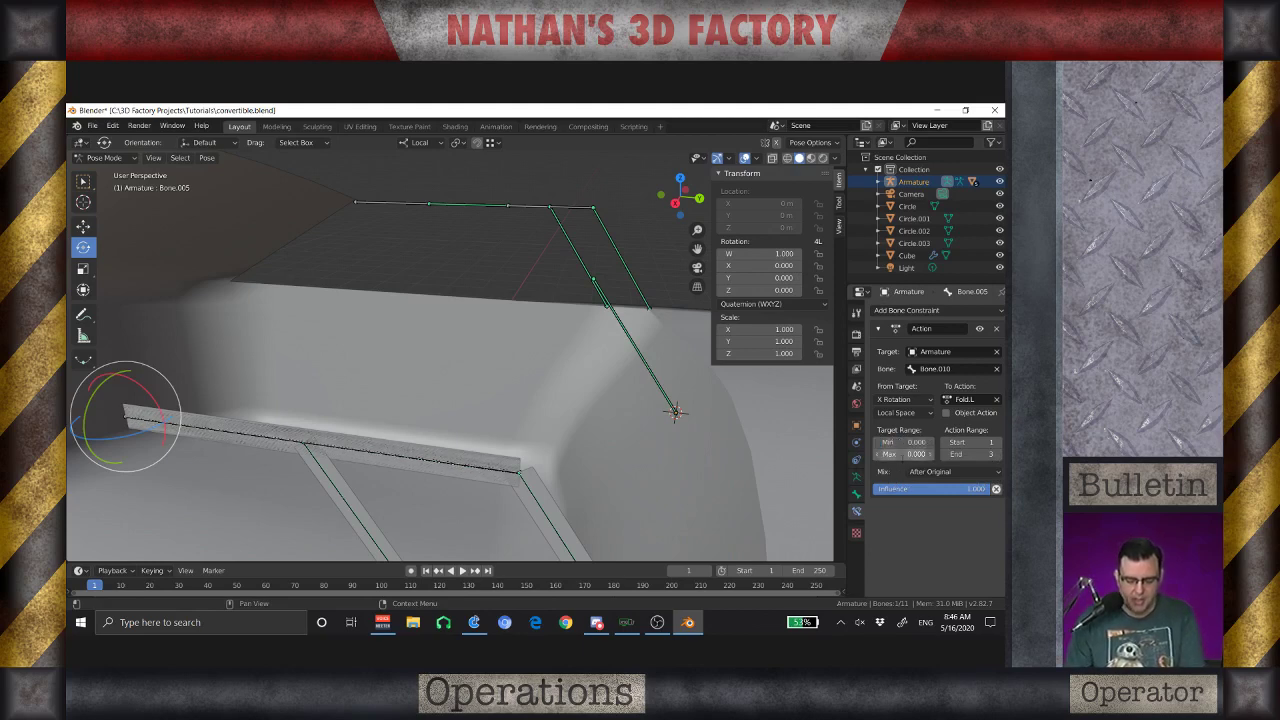
left_click(903, 454)
type("-140")
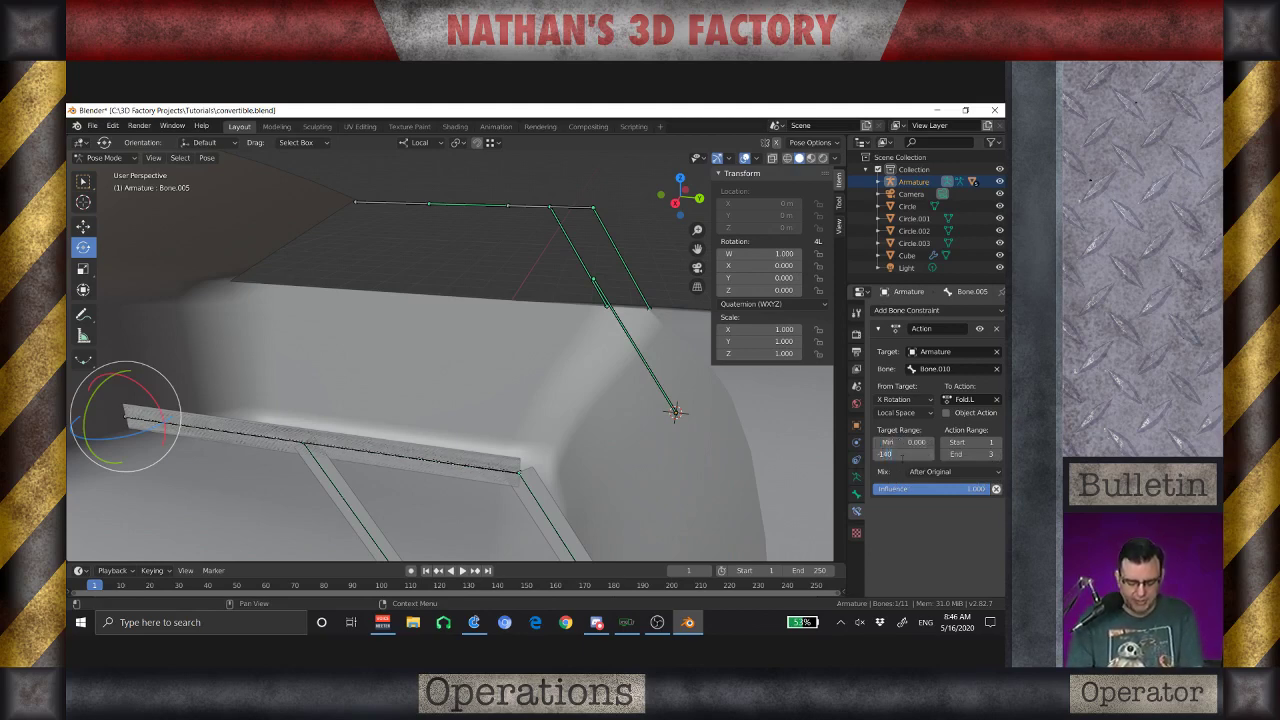
key("Return")
Test the fold by rotating Bone.010 about local X, then cancel
scroll(517, 323, "down", 5)
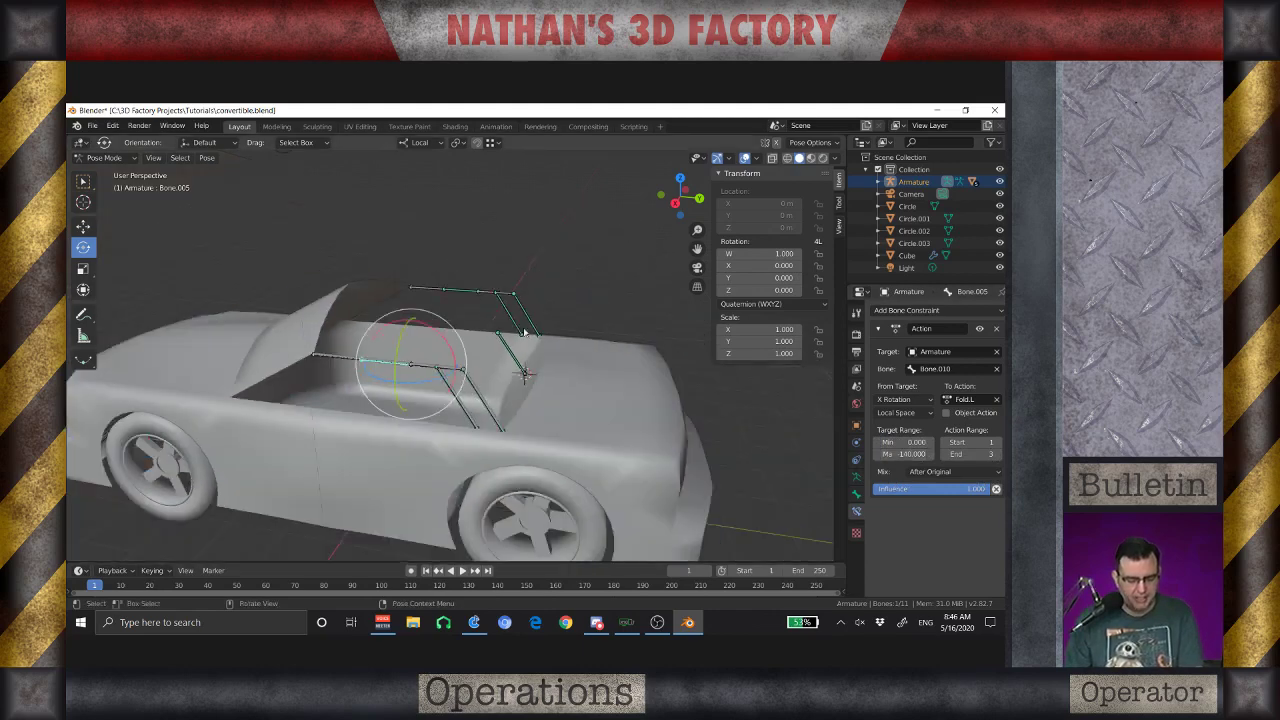
left_click(512, 350)
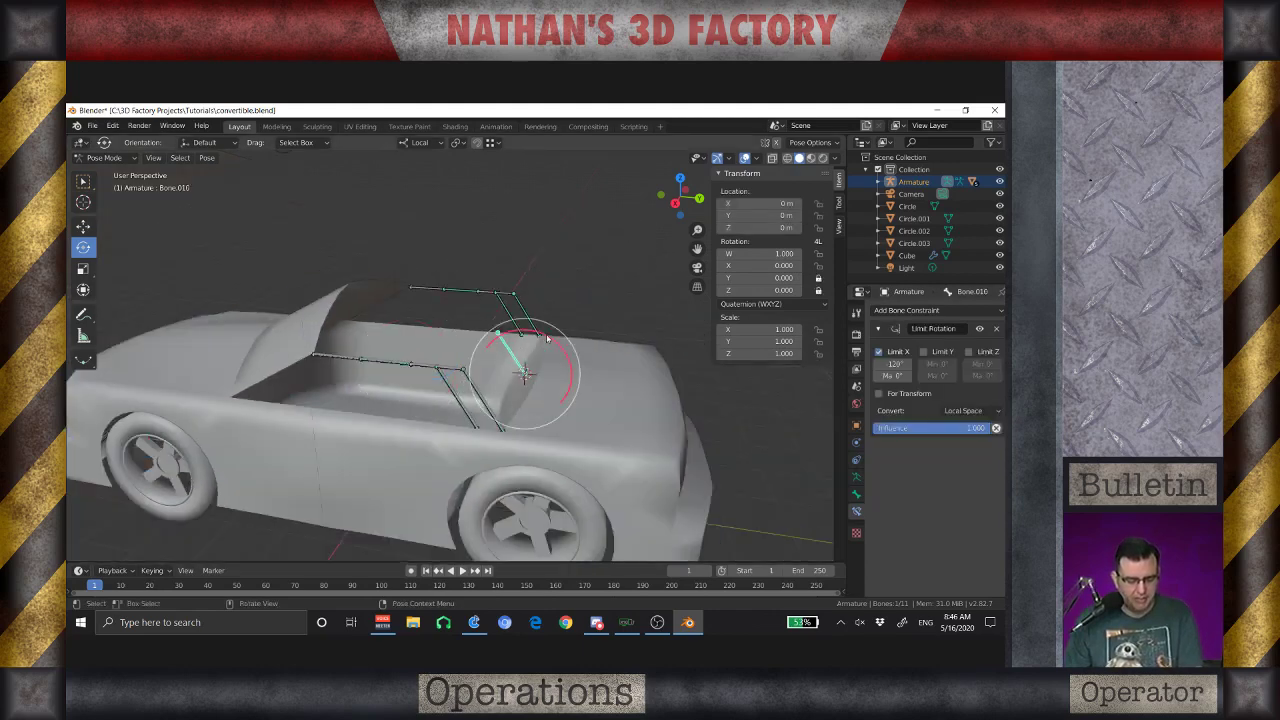
key("r")
key("x")
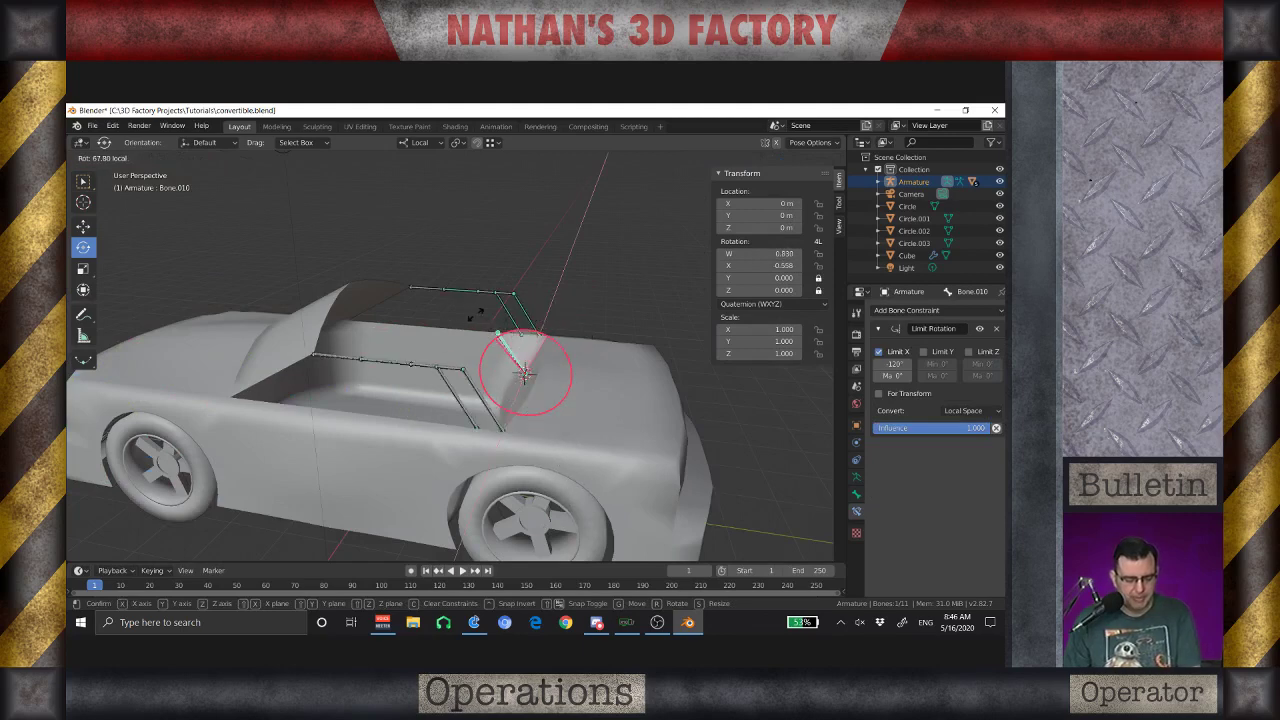
key("Escape")
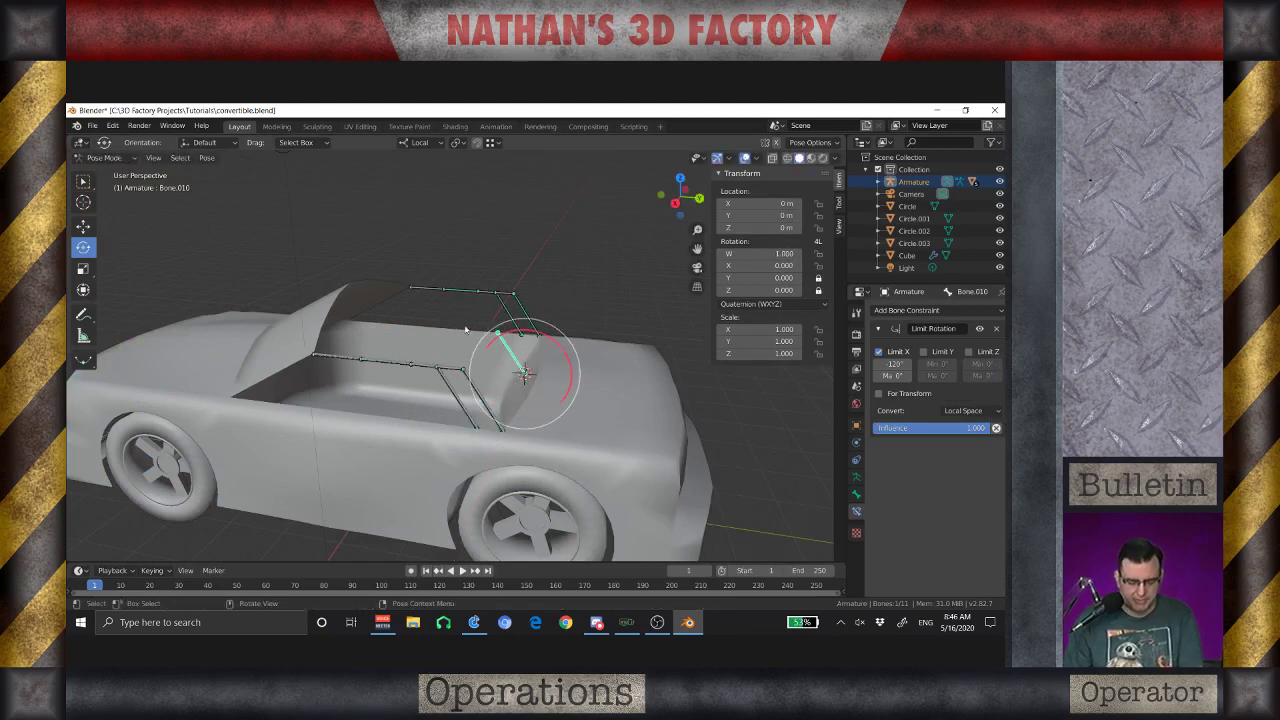
Change Bone.005's Target Range Max to -120 and test by rotating Bone.010
left_click(384, 362)
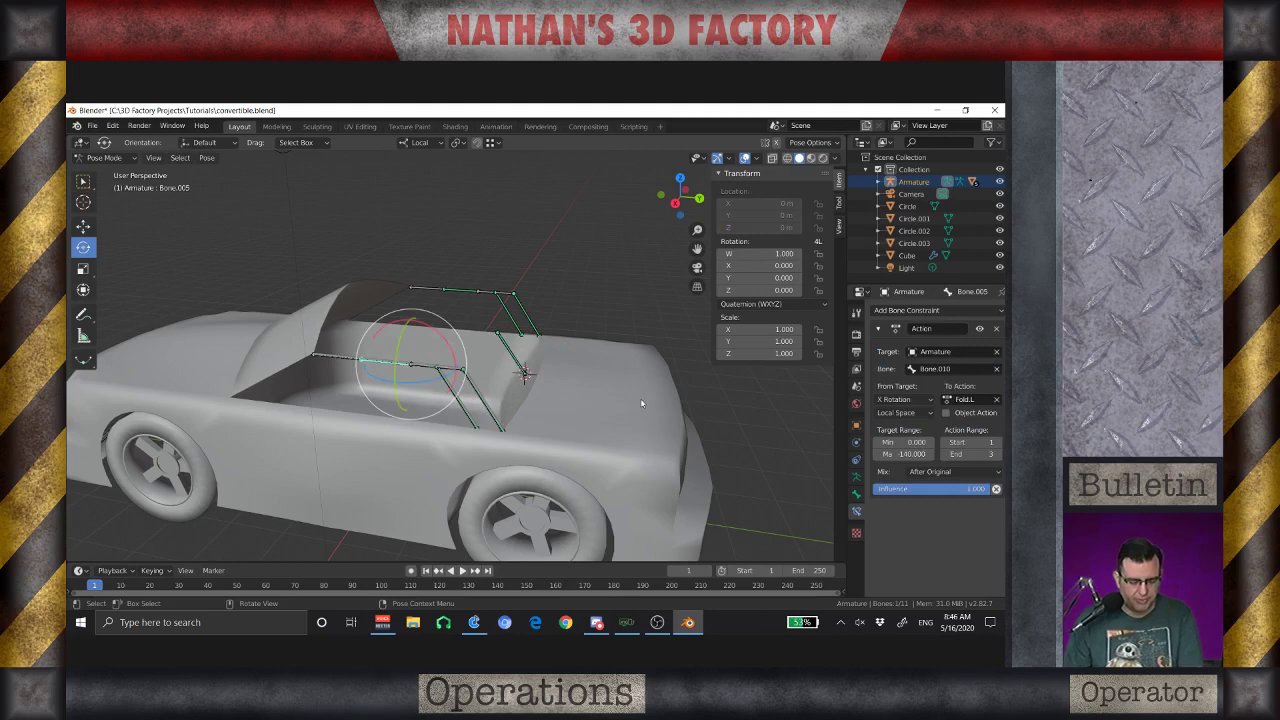
left_click(915, 454)
key("ctrl+a")
type("-120")
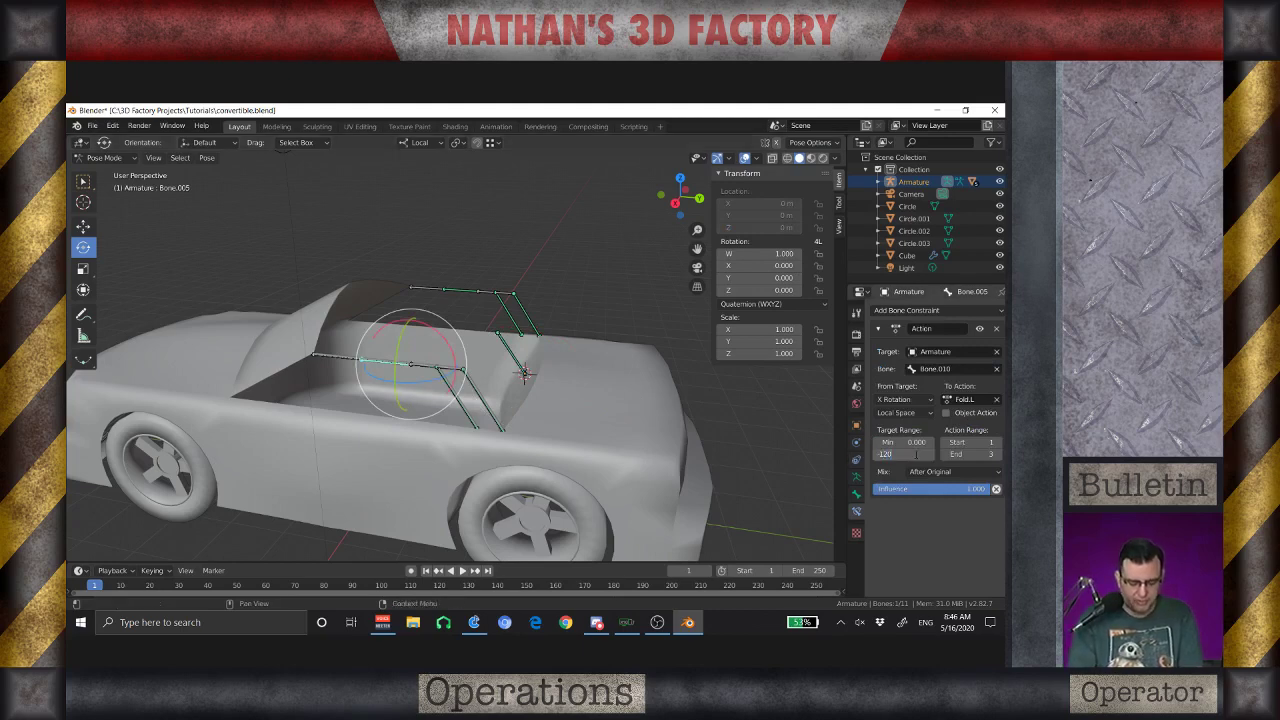
key("Return")
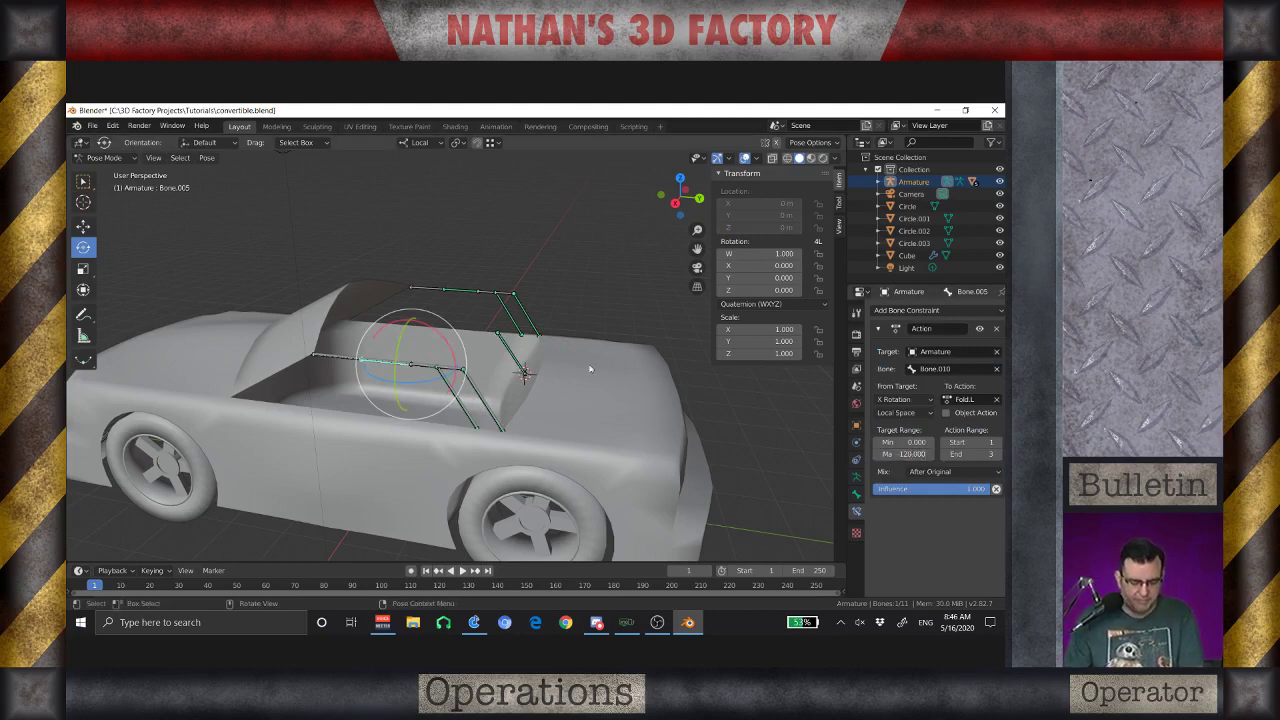
left_click(533, 345)
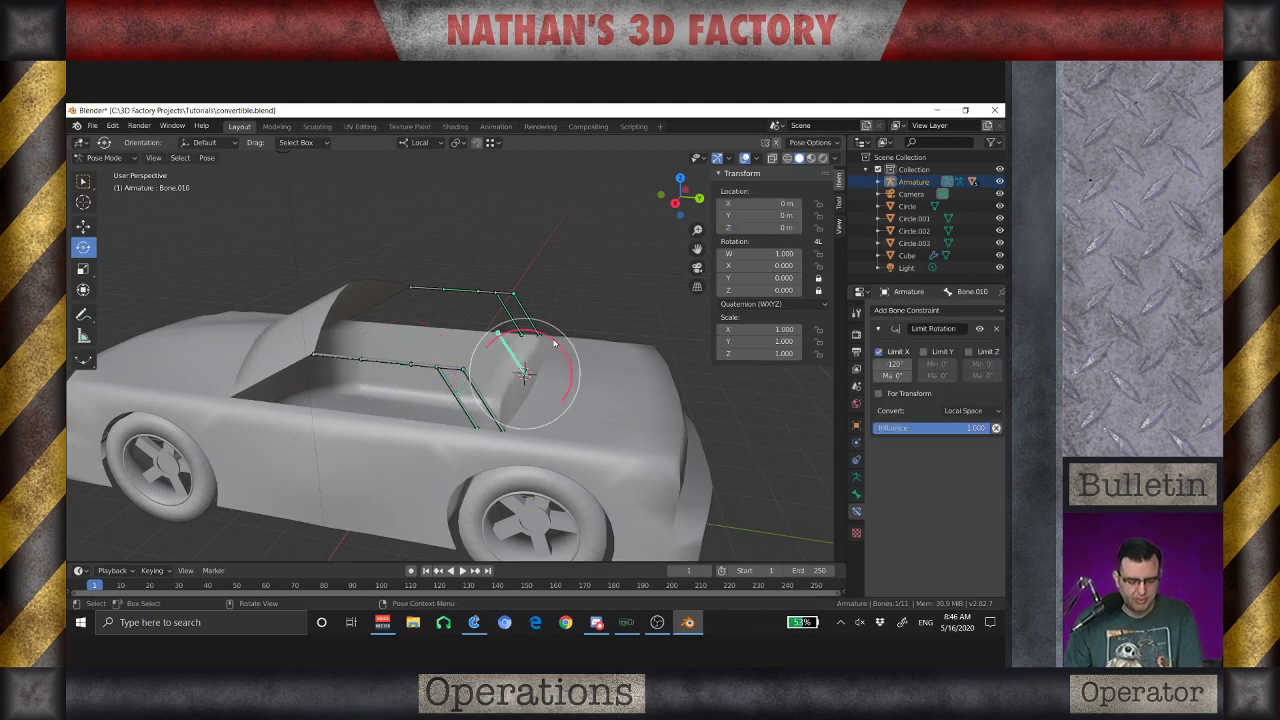
left_click_drag(557, 343, 565, 415)
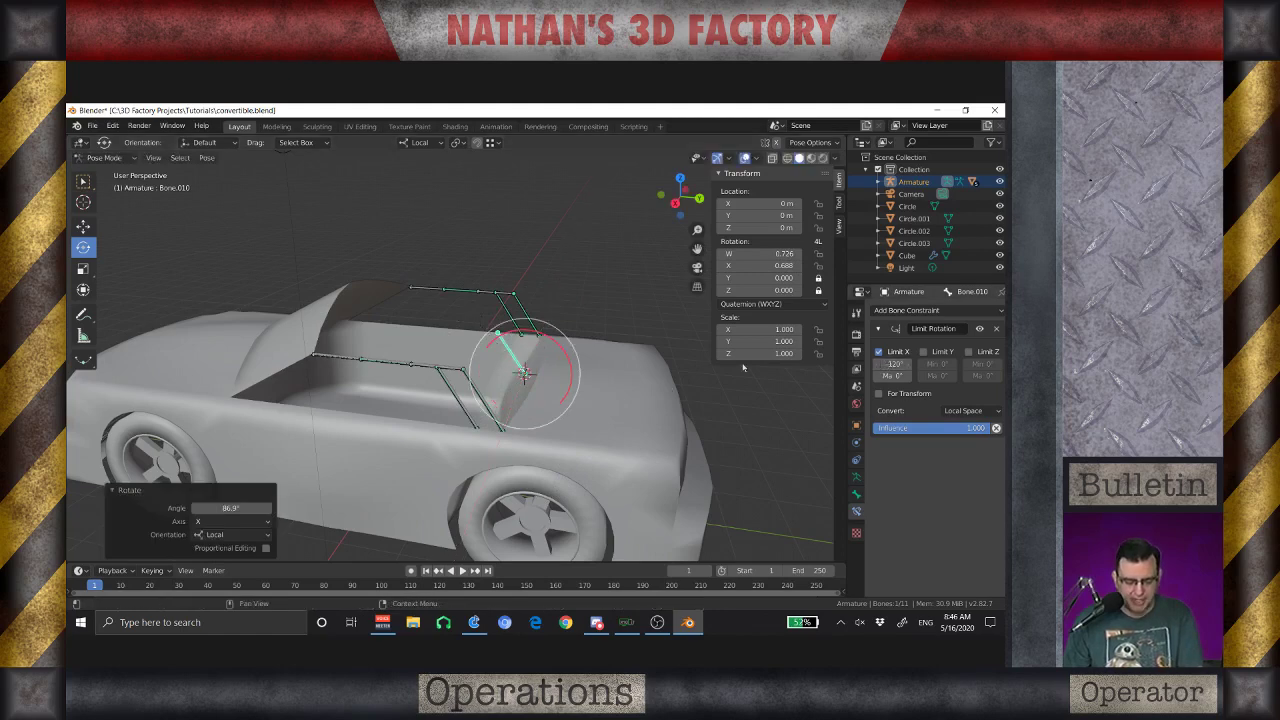
Set Target Range Min -120, Max 0, and reverse the Action Range to frames 3 to 1
left_click(520, 378)
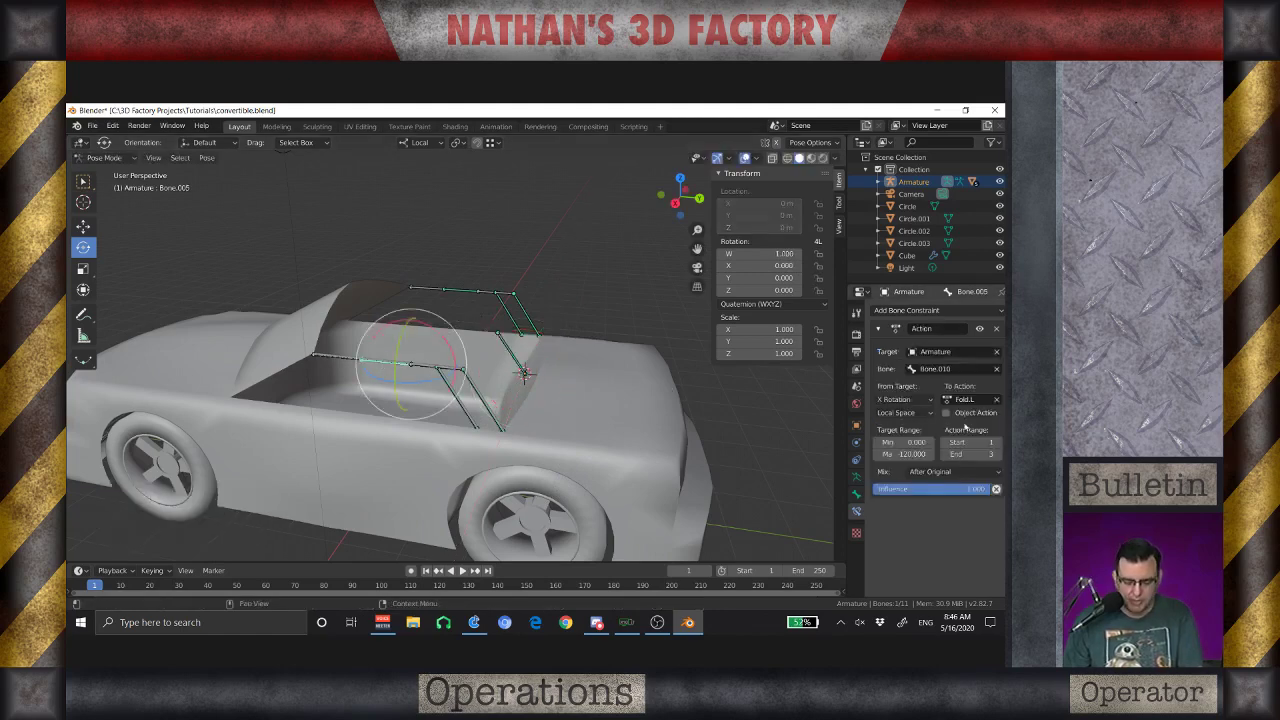
left_click(903, 443)
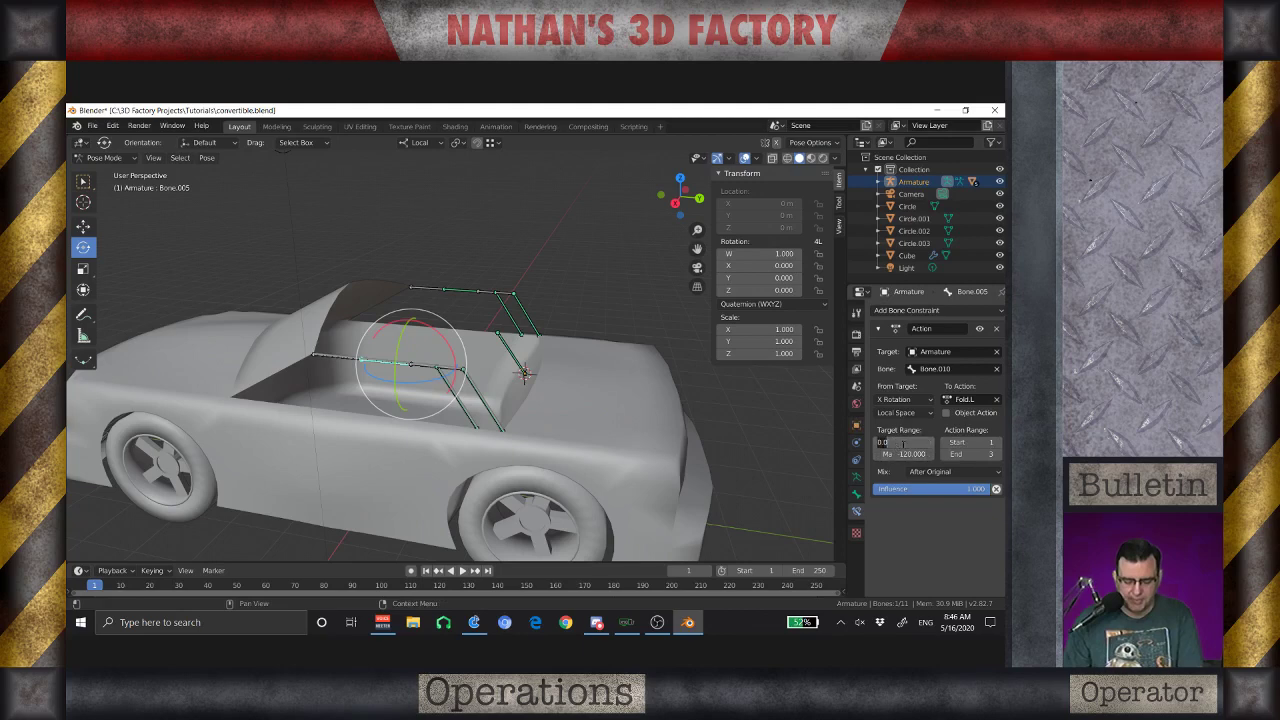
type("120")
key("Tab")
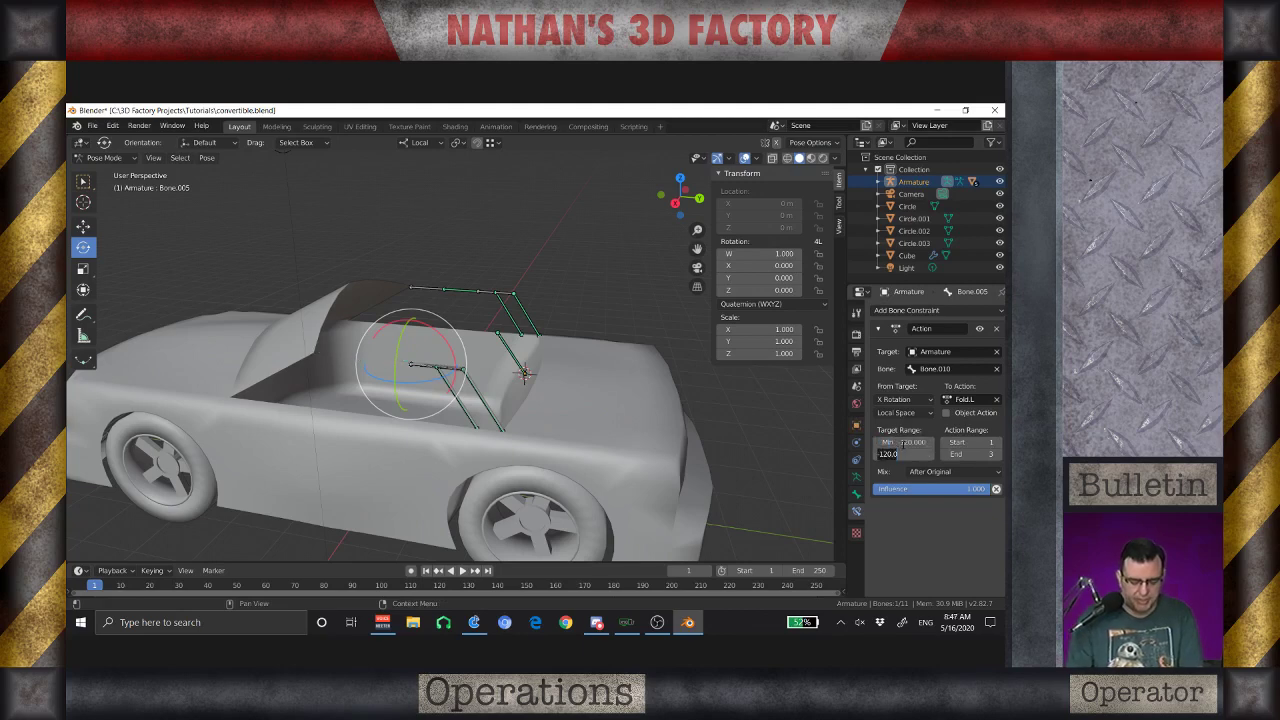
type("0")
key("Return")
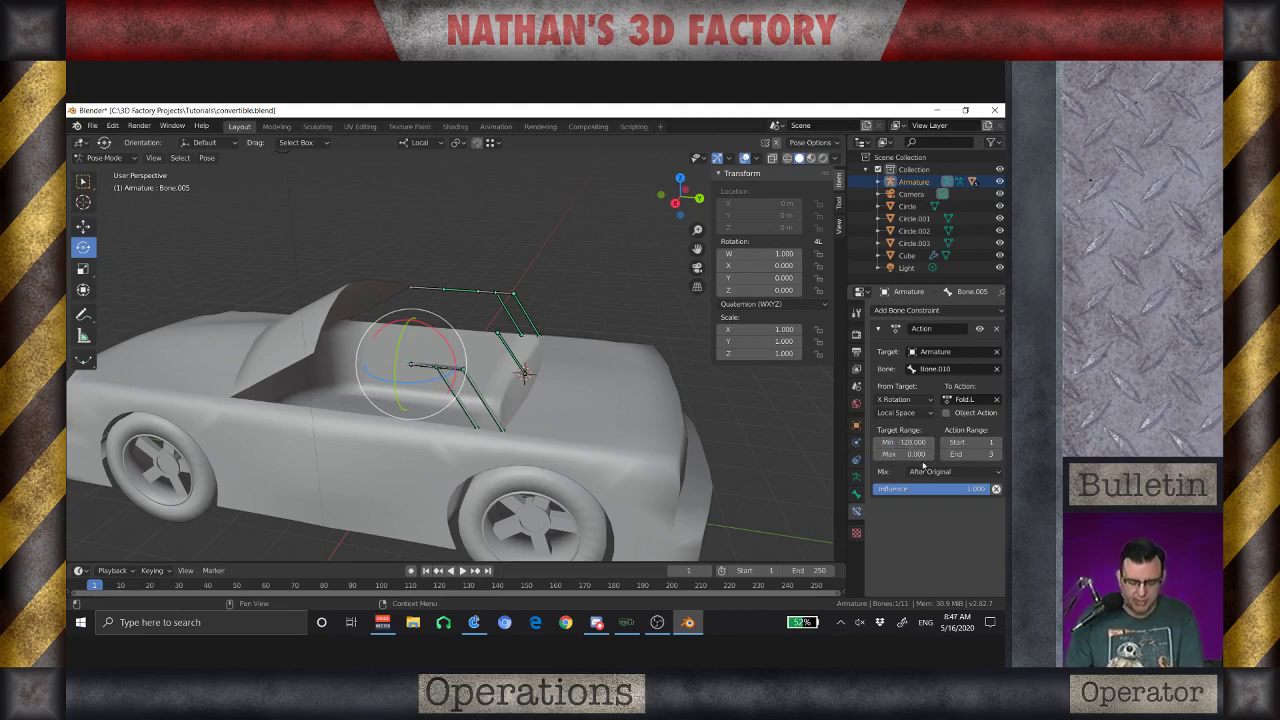
left_click(957, 454)
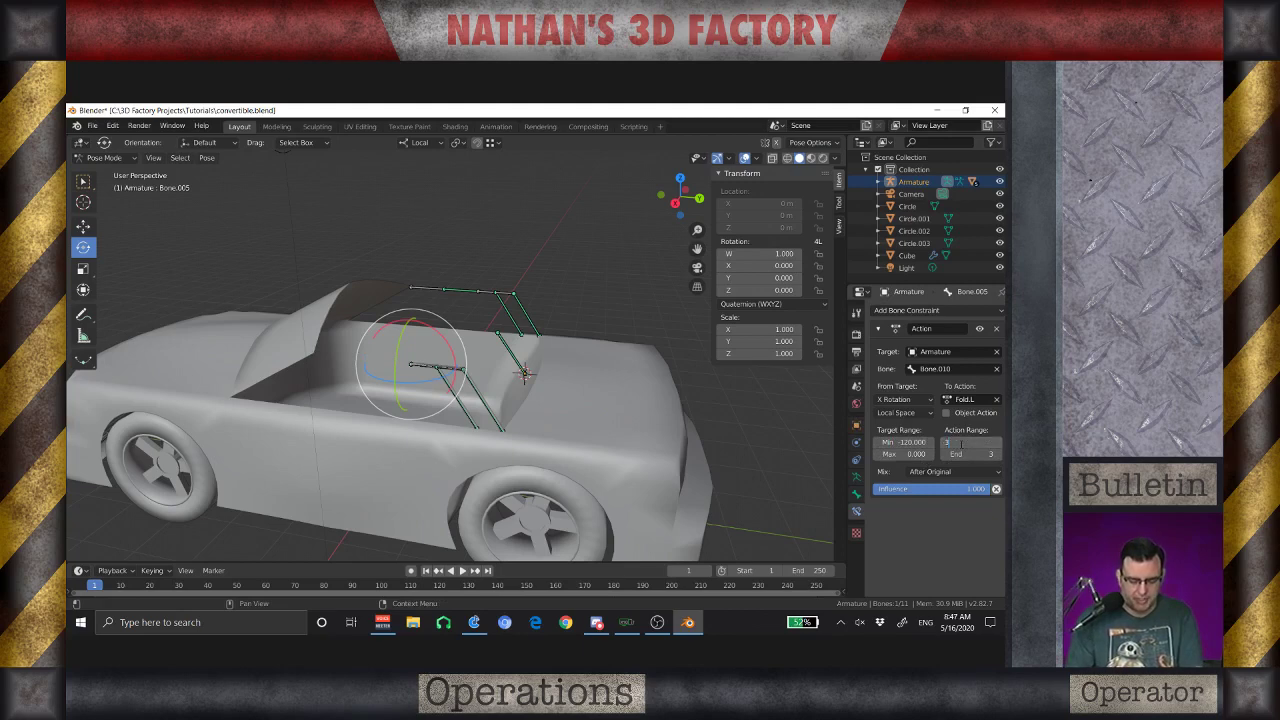
type("1")
key("Return")
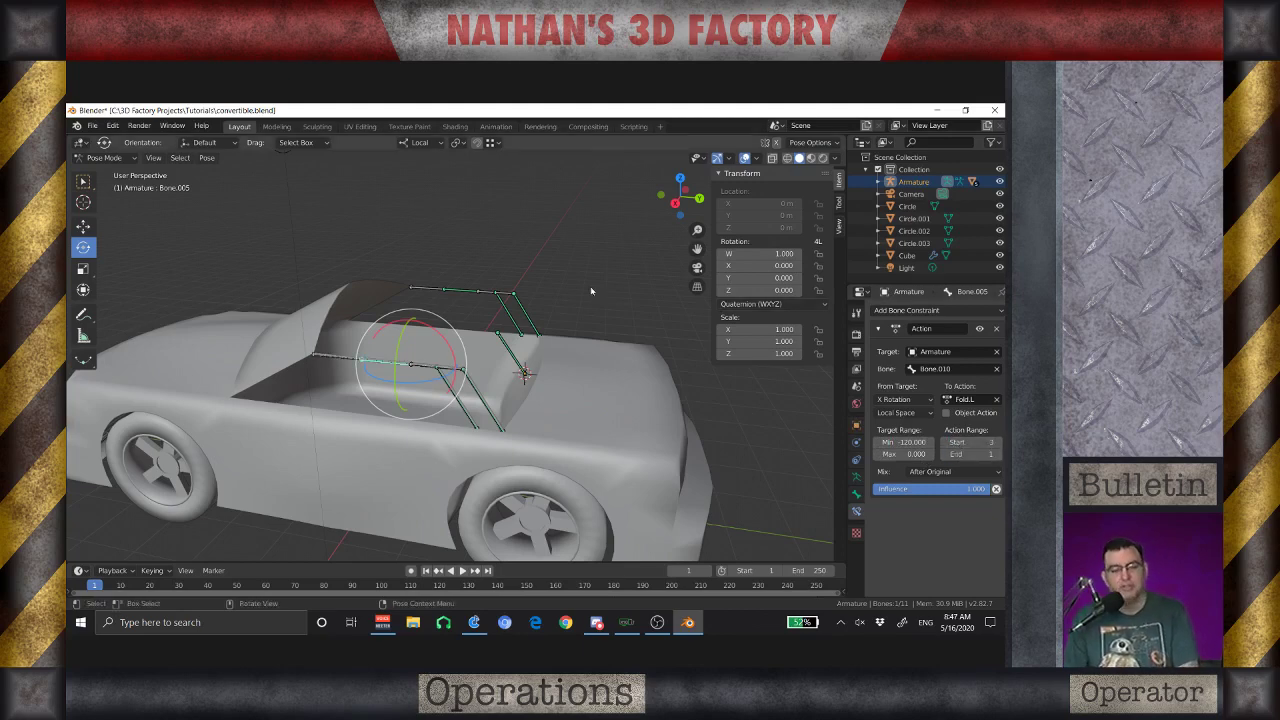
Rotate Bone.010 46.9° about its local X axis, then select Bone.007
left_click(508, 353)
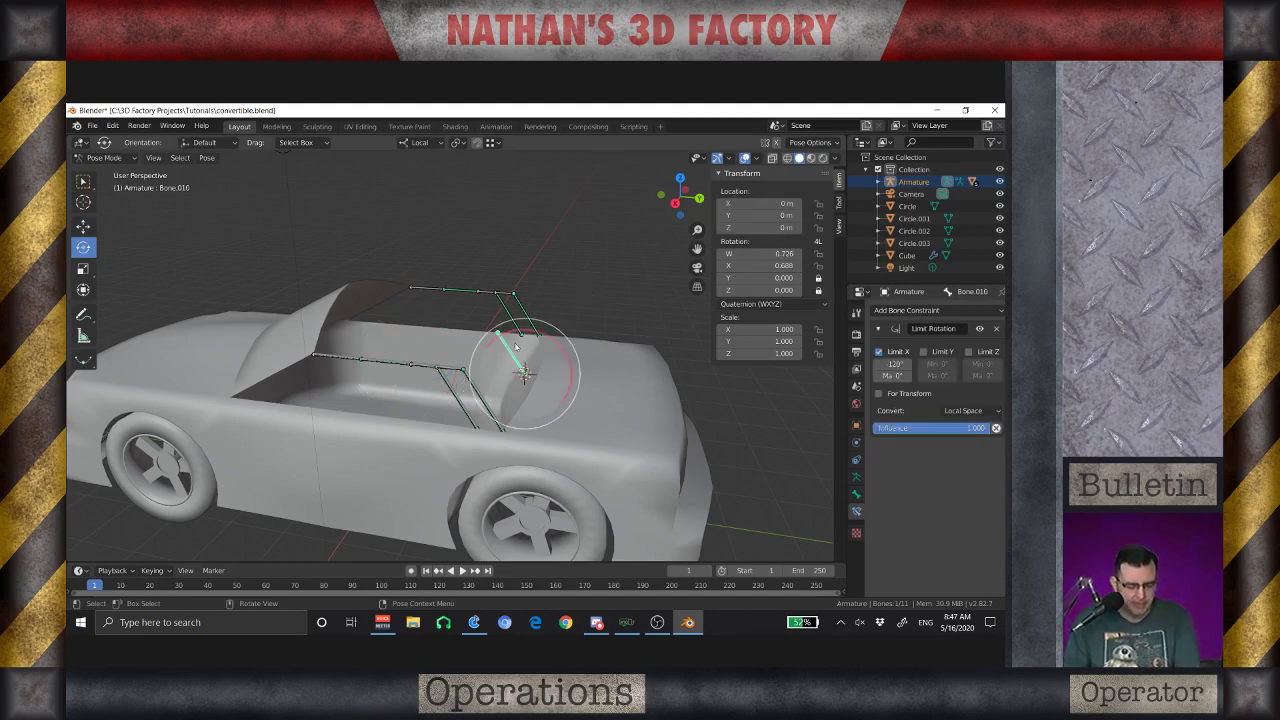
left_click_drag(558, 343, 576, 396)
scroll(468, 294, "up", 2)
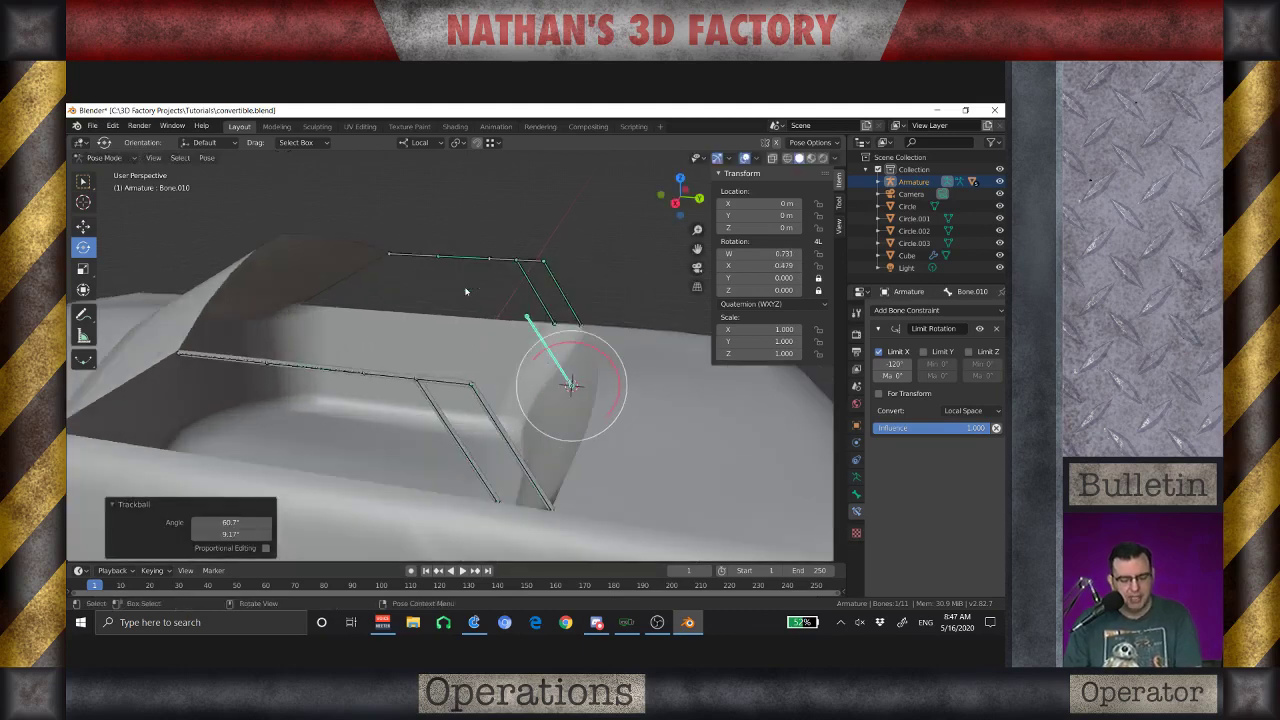
key("r")
key("x")
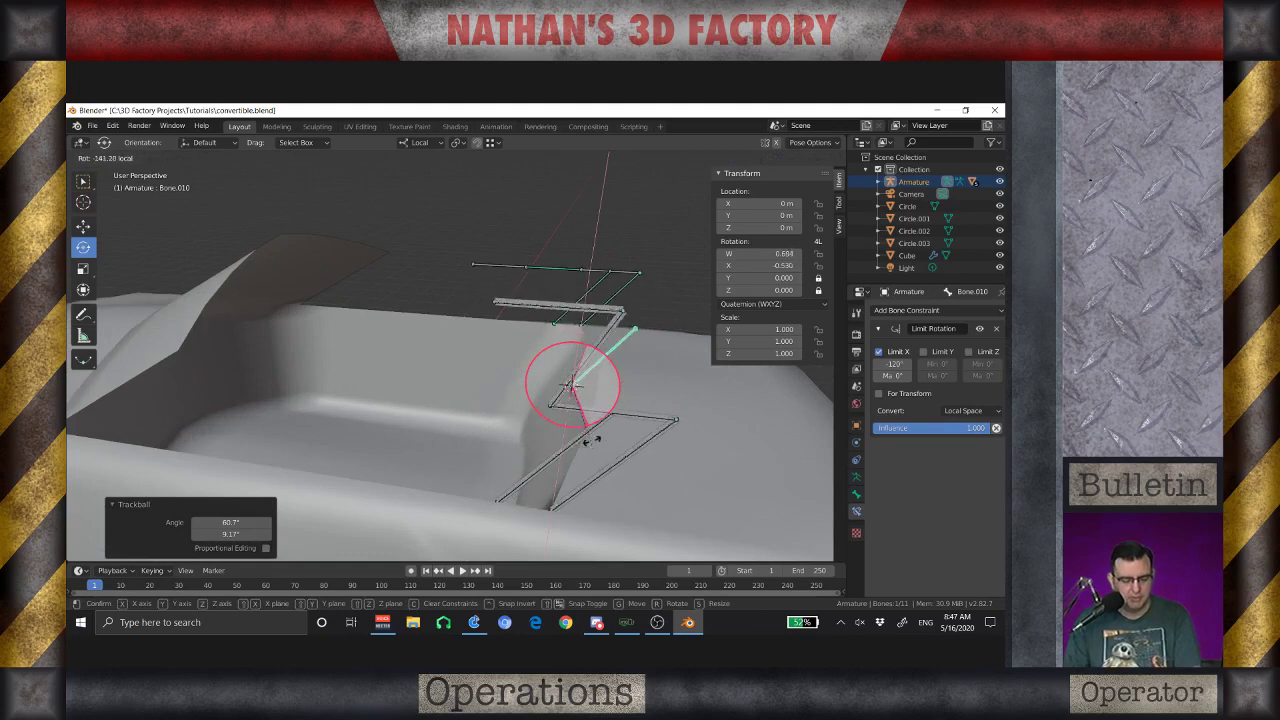
left_click(530, 314)
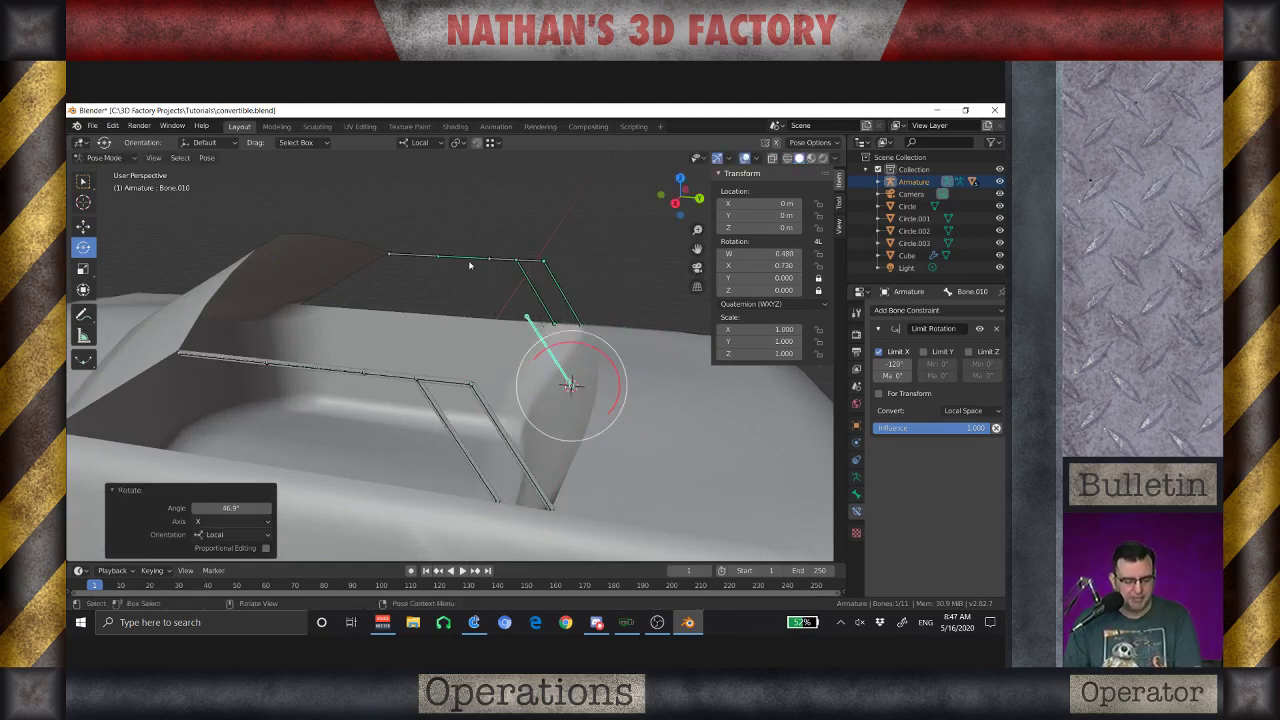
left_click(469, 260)
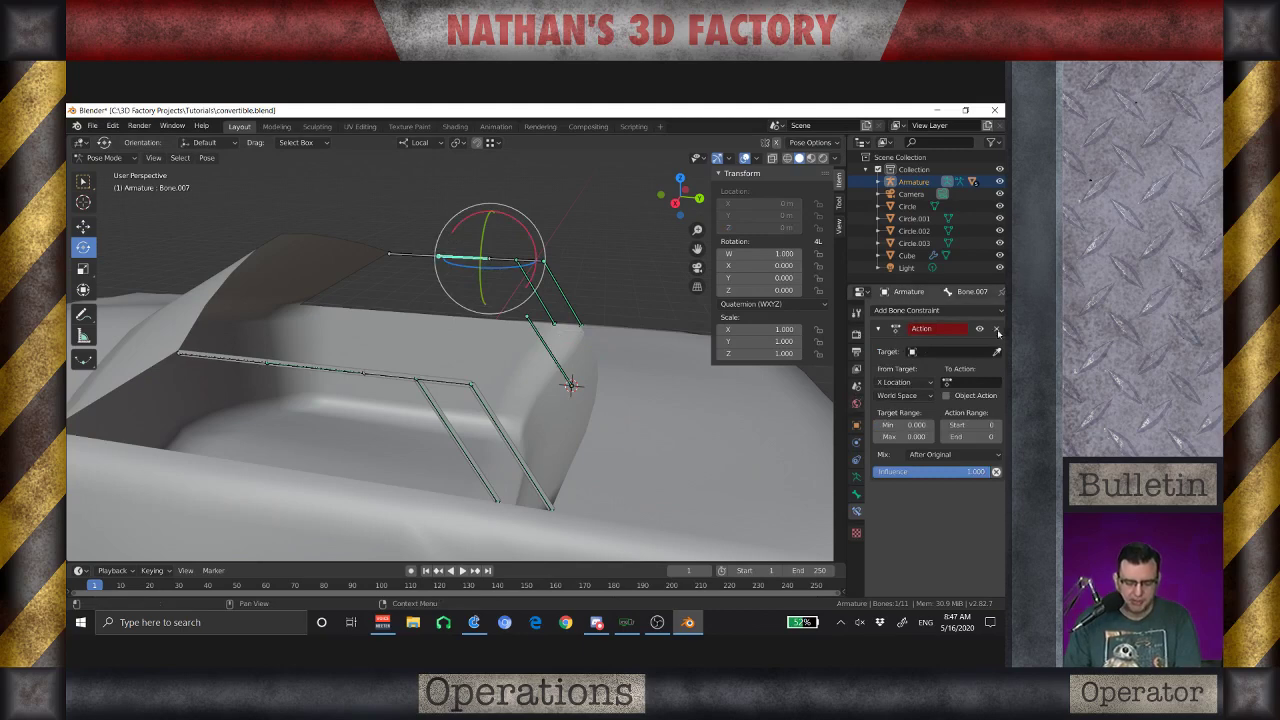
Give Bone.007's Action constraint the Fold.L action, driven by X Rotation
left_click(950, 382)
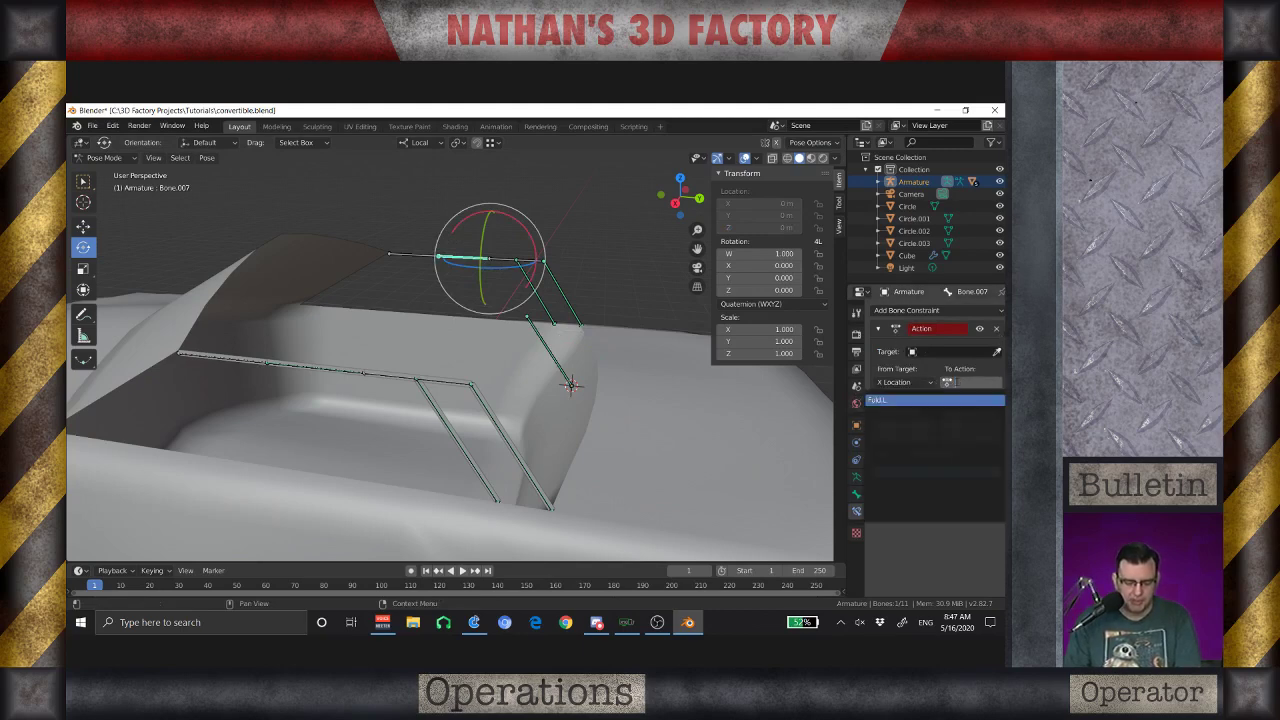
left_click(906, 400)
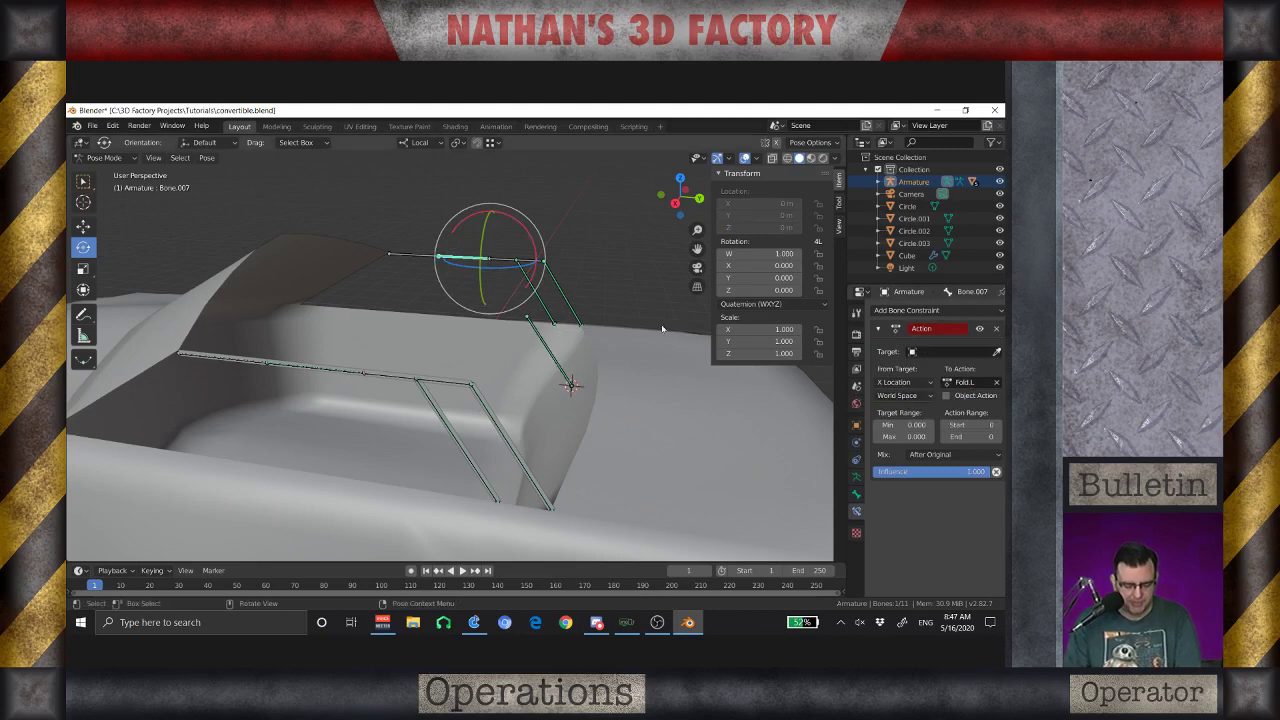
left_click(909, 425)
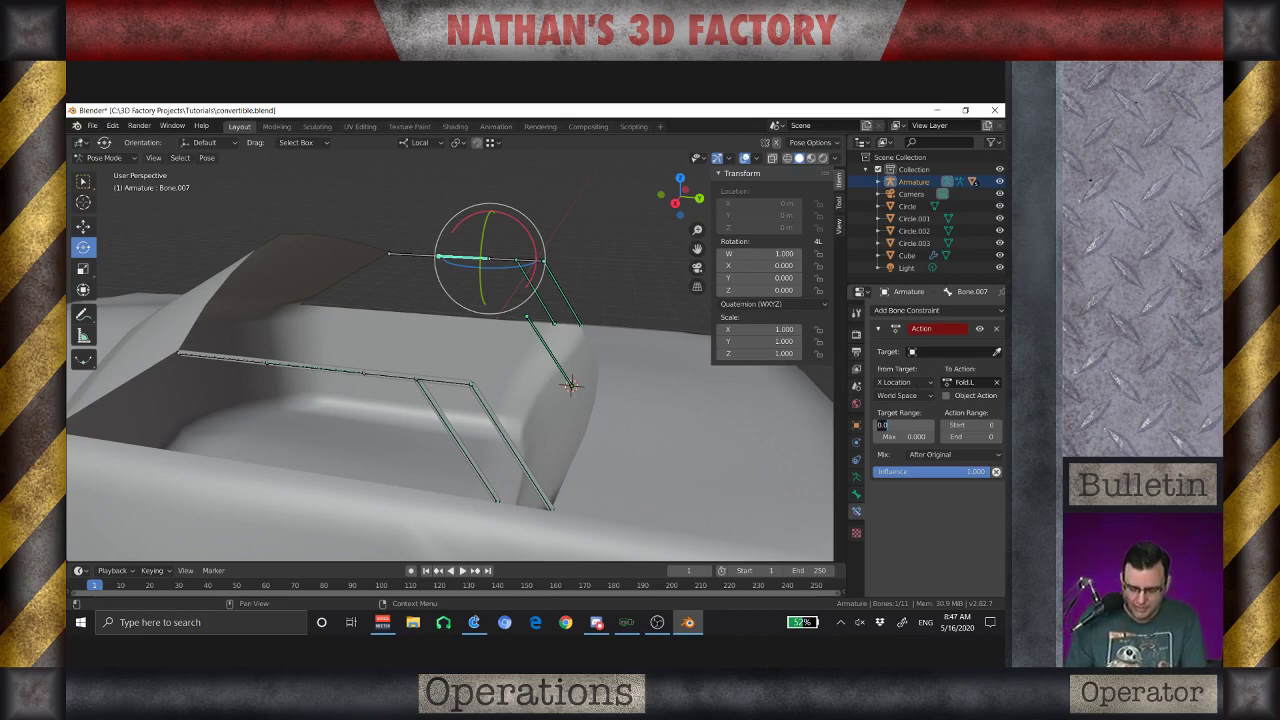
left_click(900, 382)
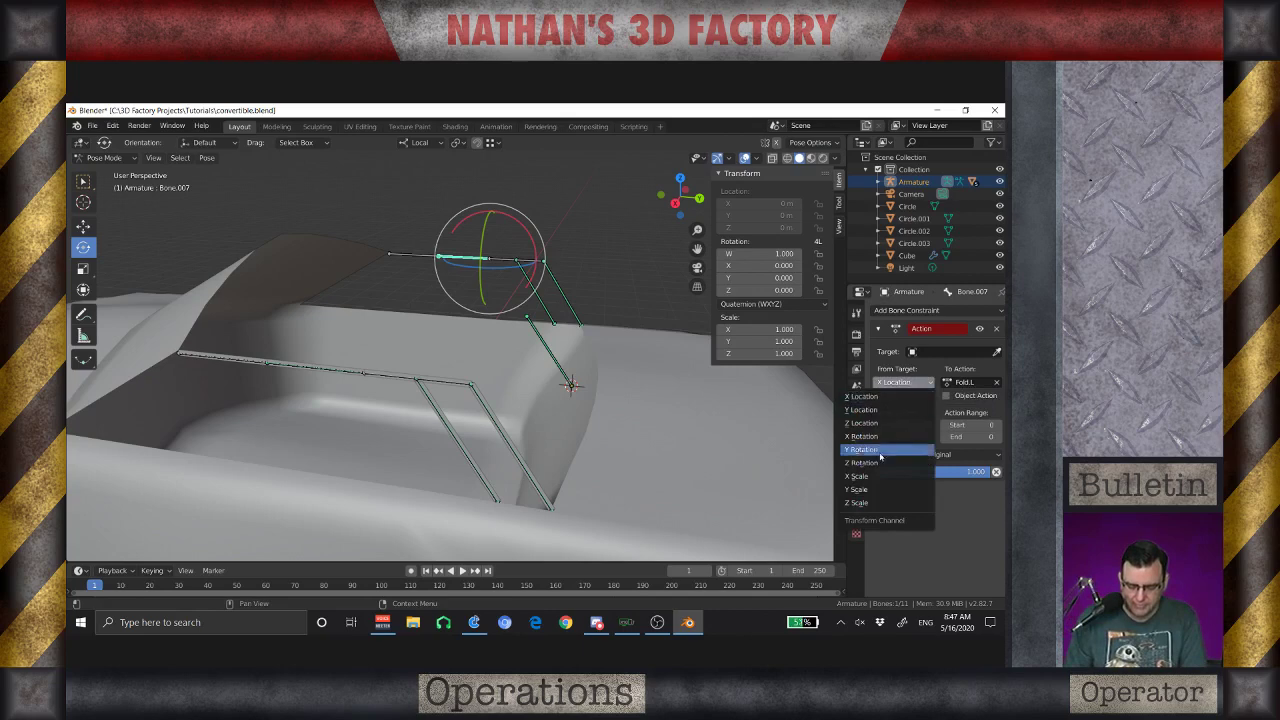
left_click(862, 437)
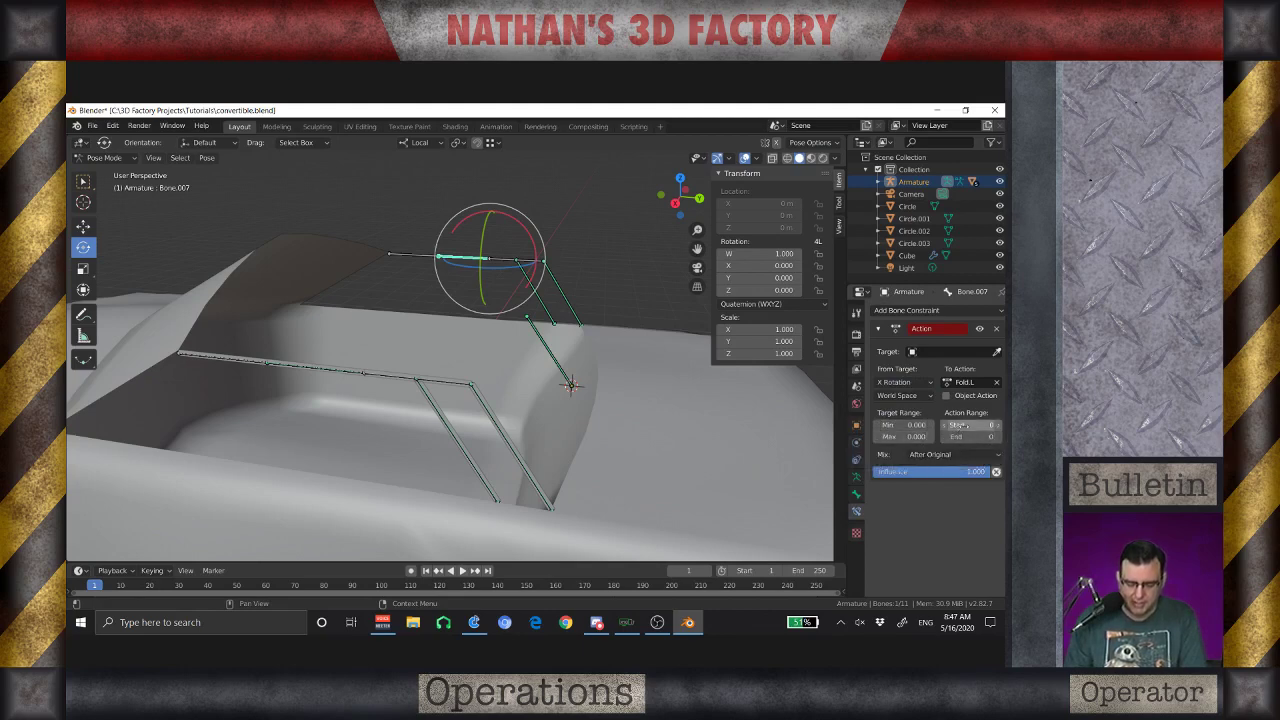
Set the constraint's Action Range End to 1 and Target Range Min to -120
left_click(965, 427)
type("1")
key("Tab")
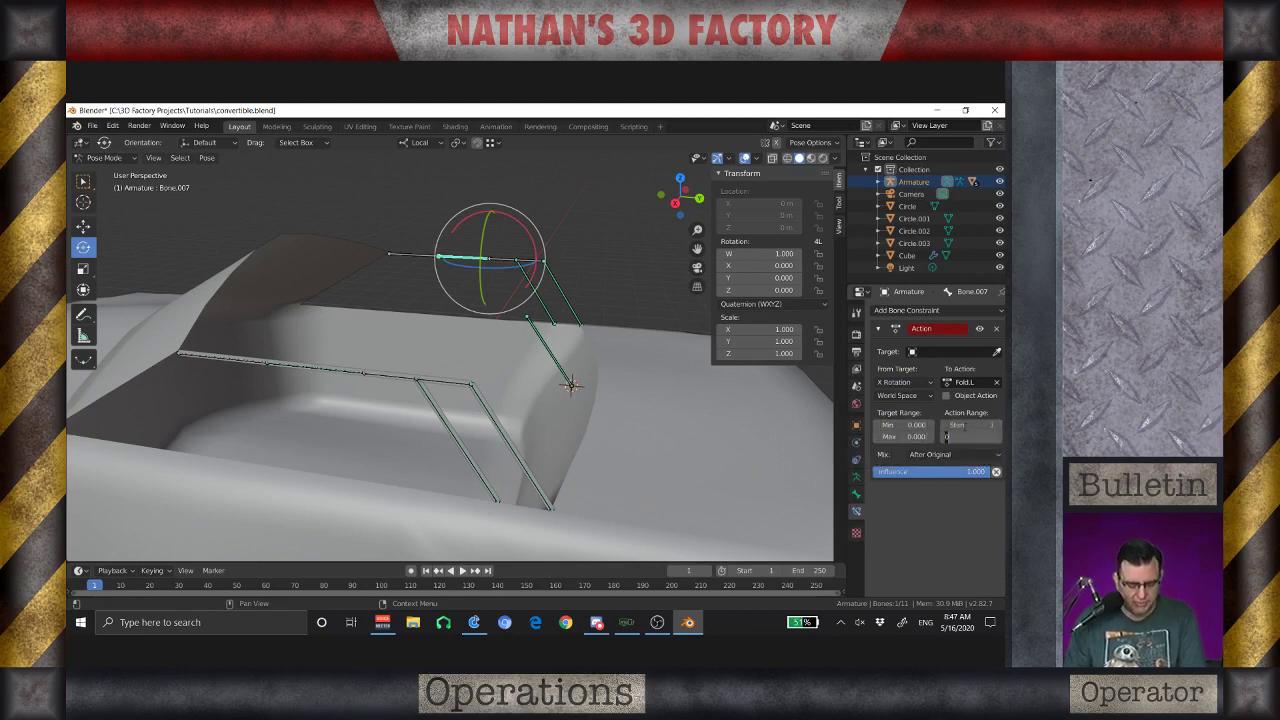
type("1")
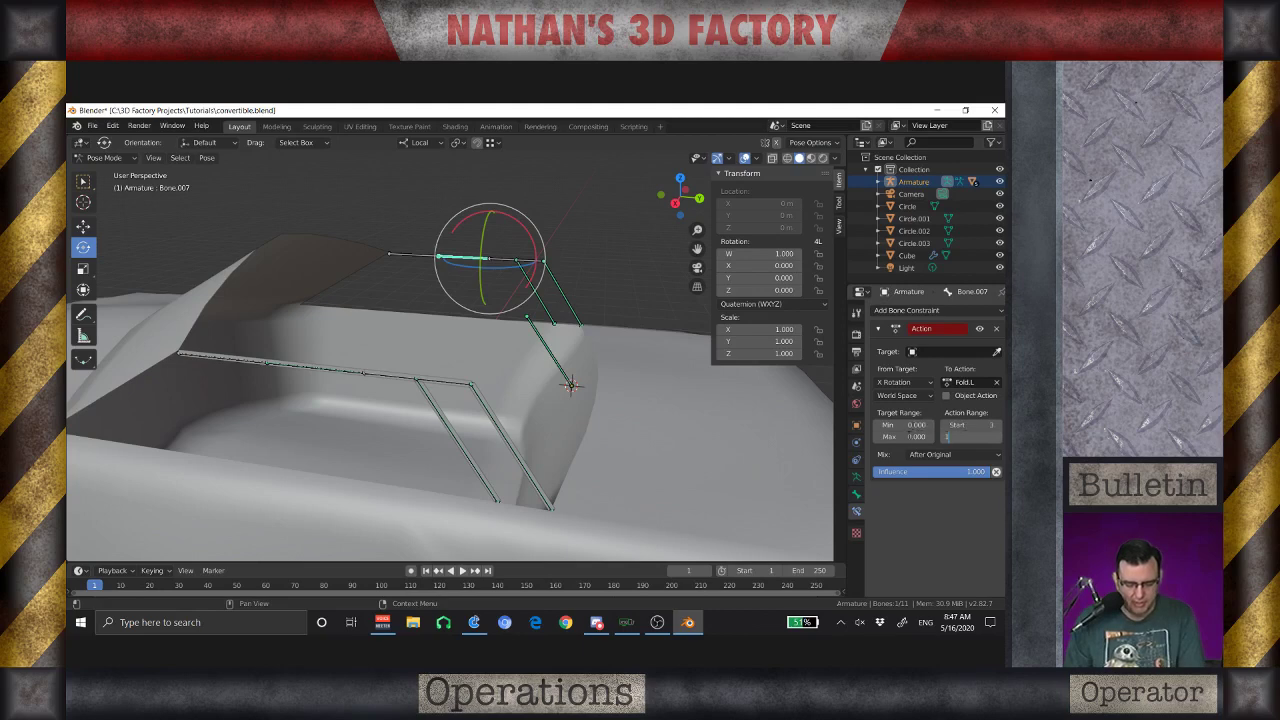
key("Return")
left_click(905, 425)
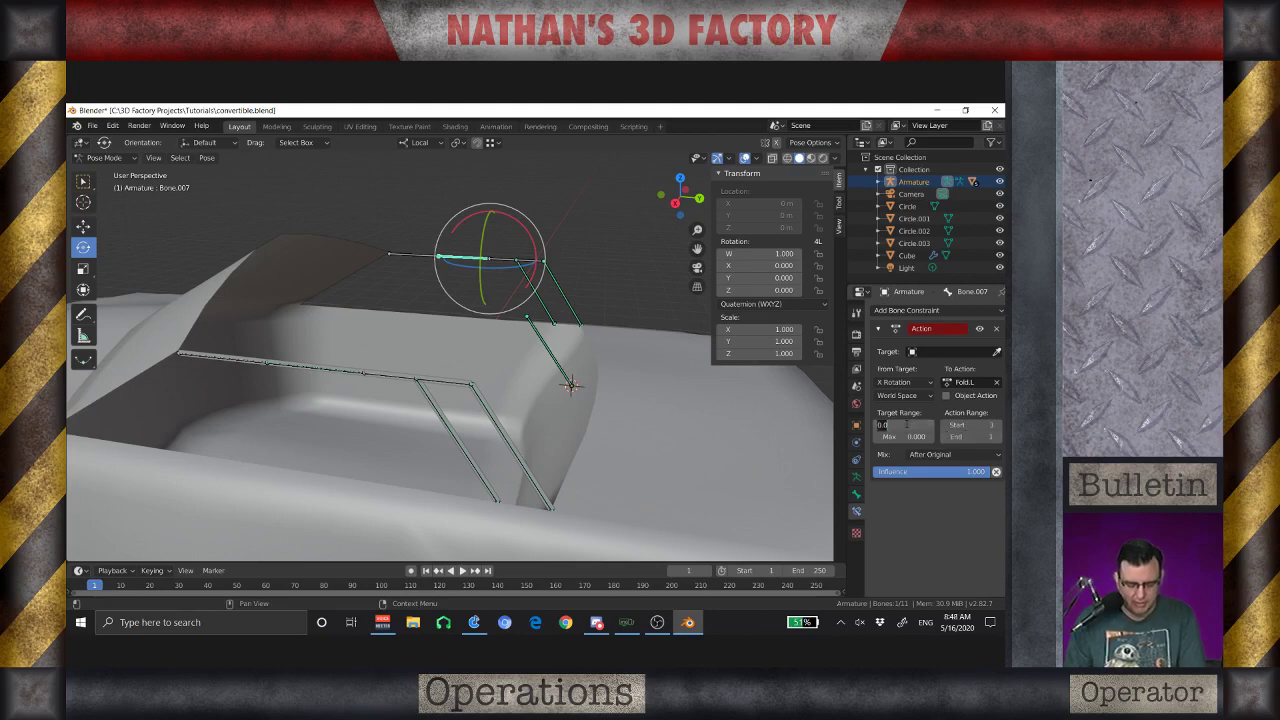
type("-120")
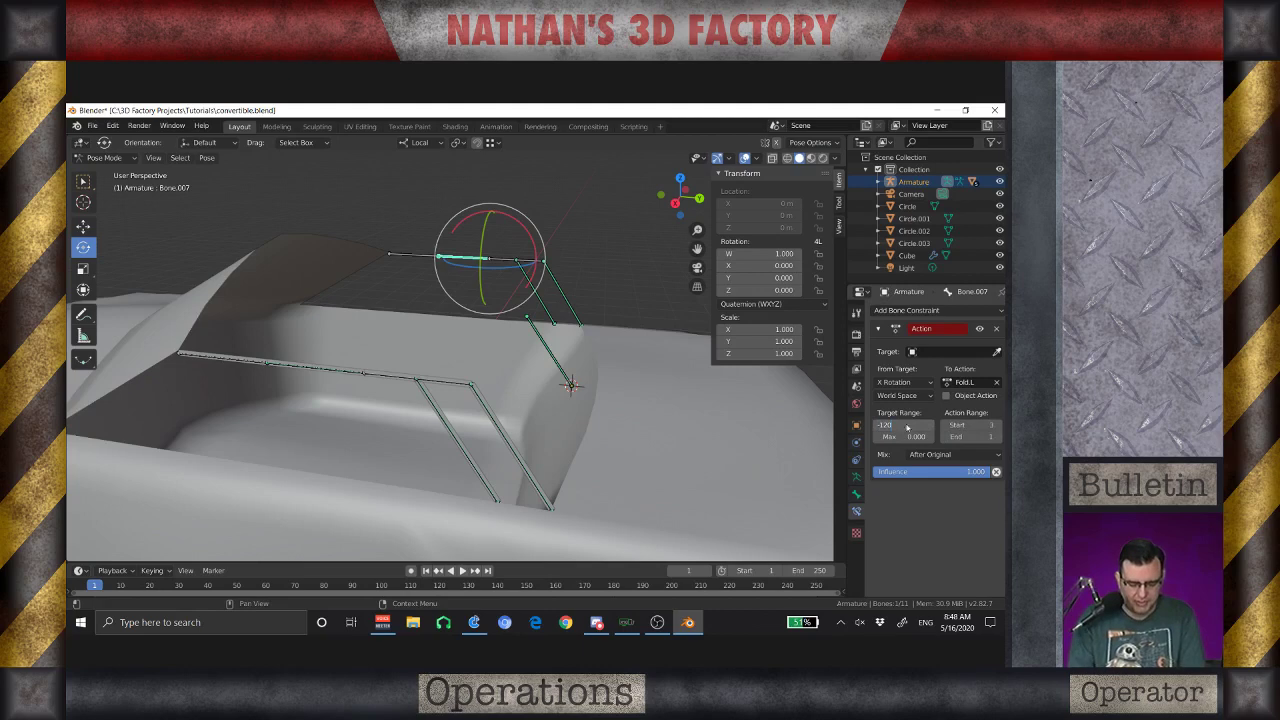
key("Return")
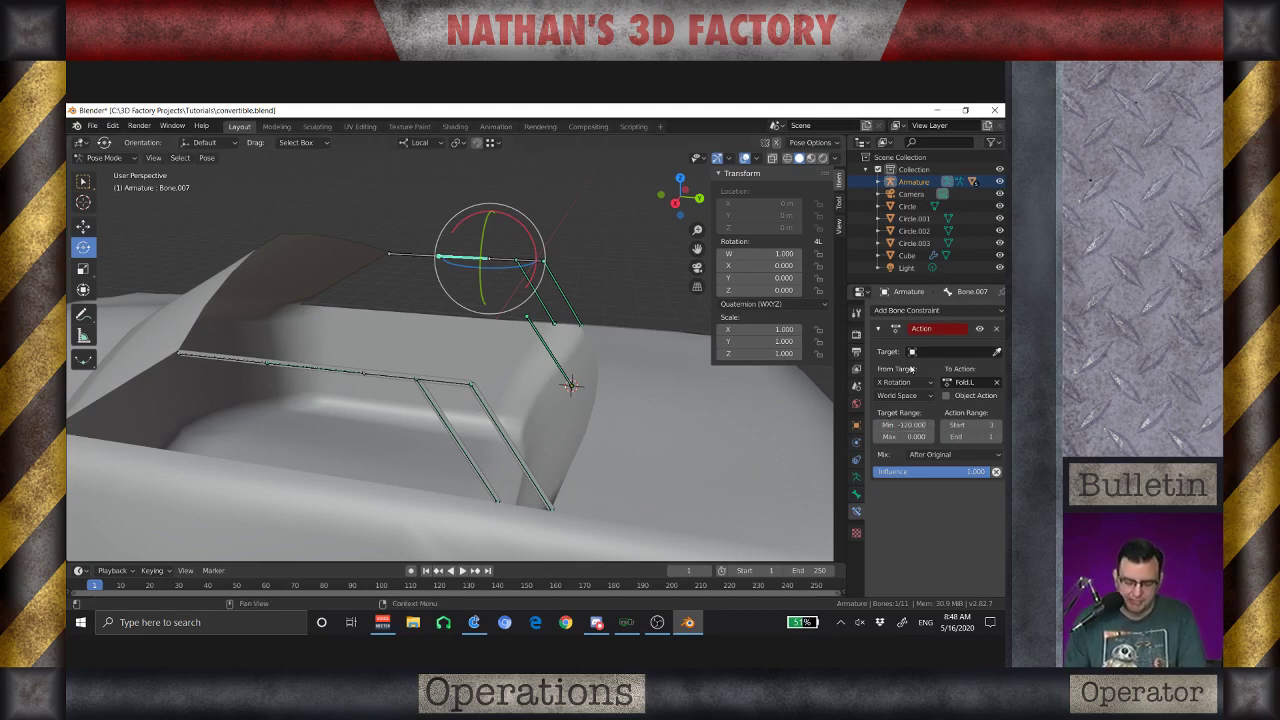
Target Armature's Bone.010 as the driving bone, then select Bone.010
left_click(922, 352)
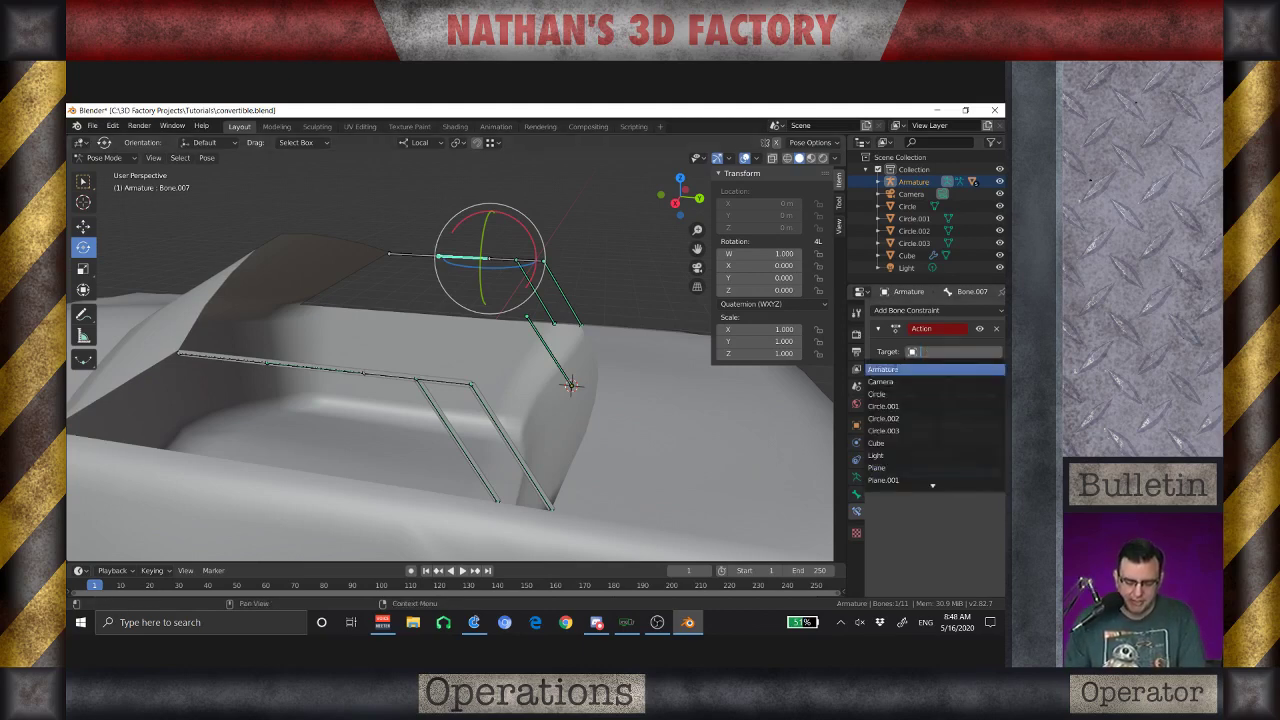
left_click(935, 369)
left_click(950, 369)
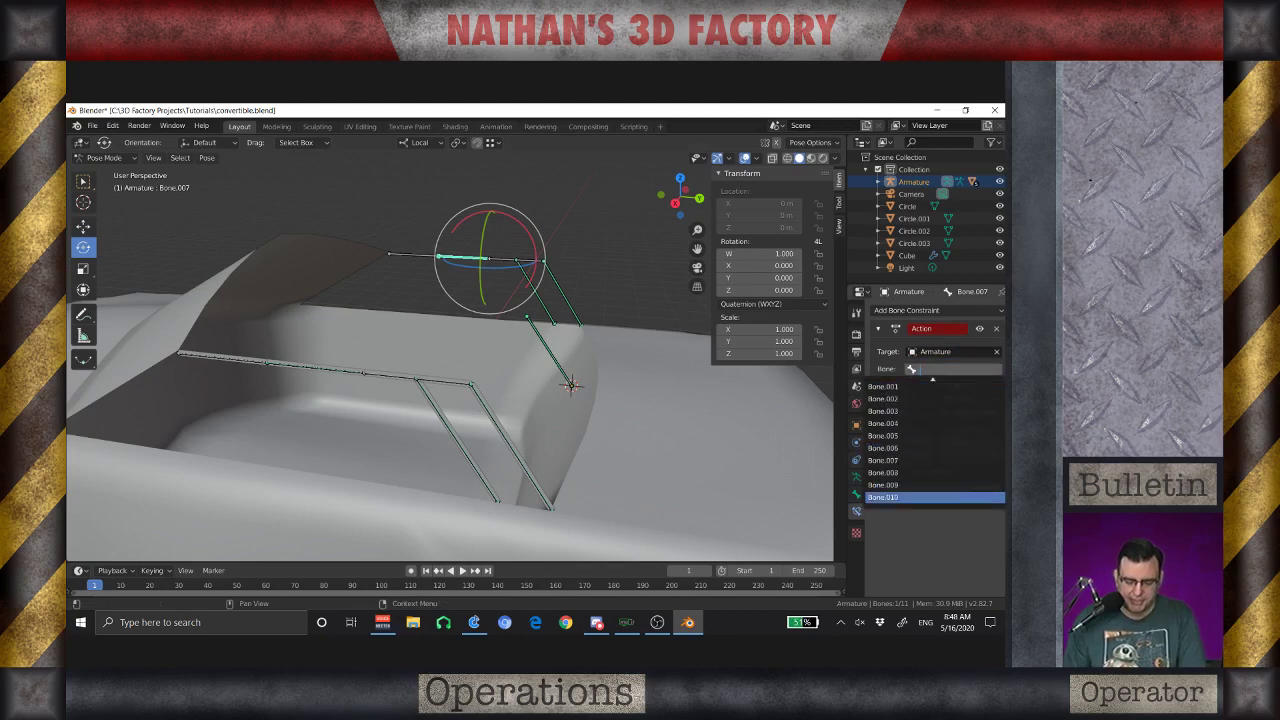
left_click(930, 497)
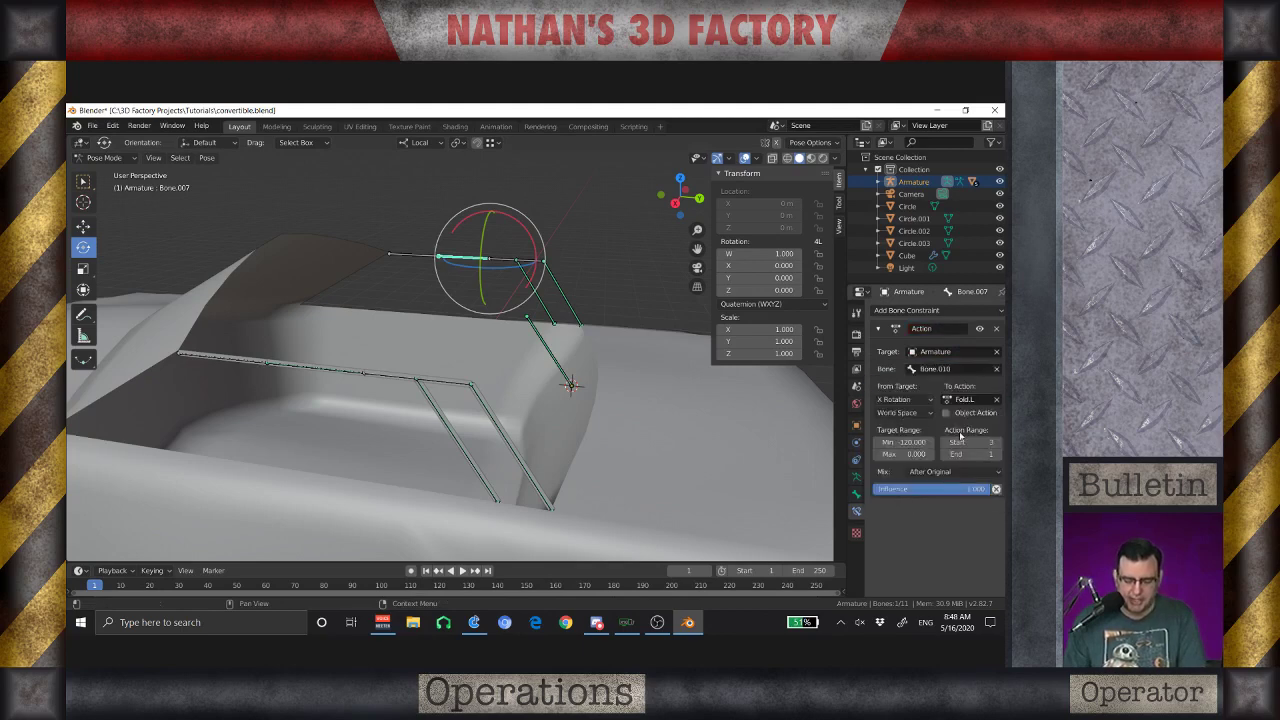
left_click(547, 350)
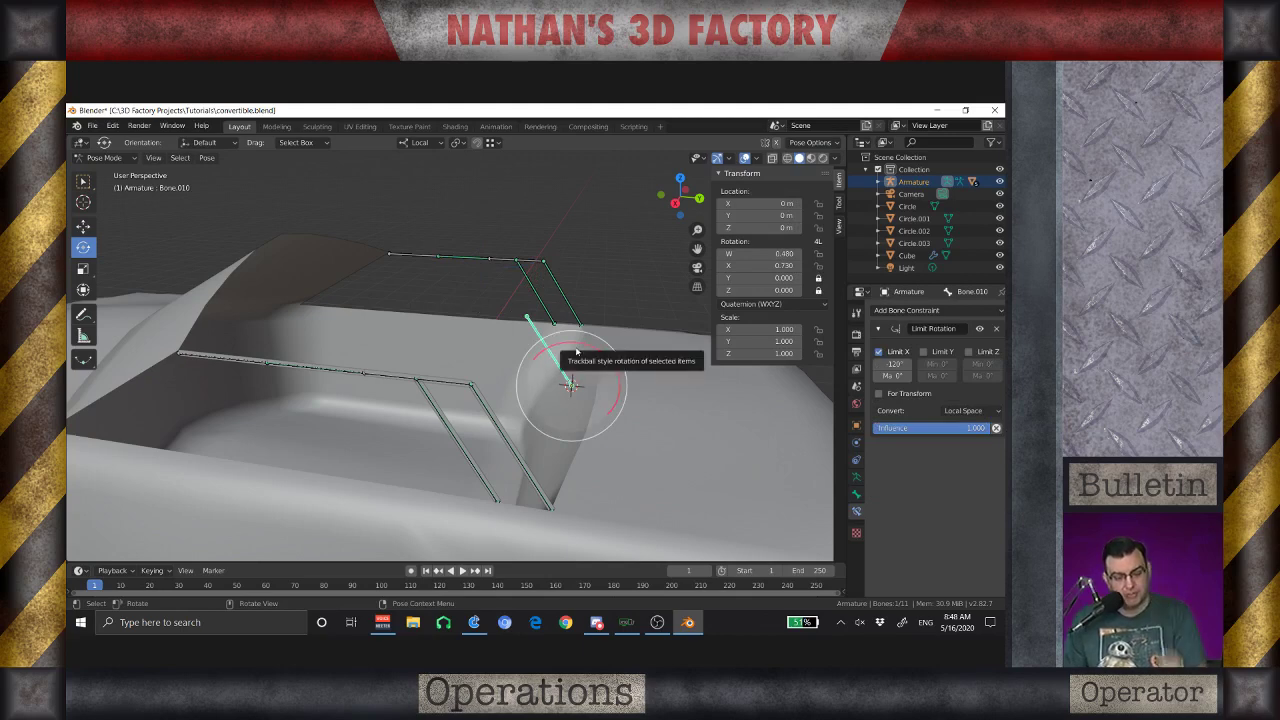
left_click_drag(576, 350, 409, 229)
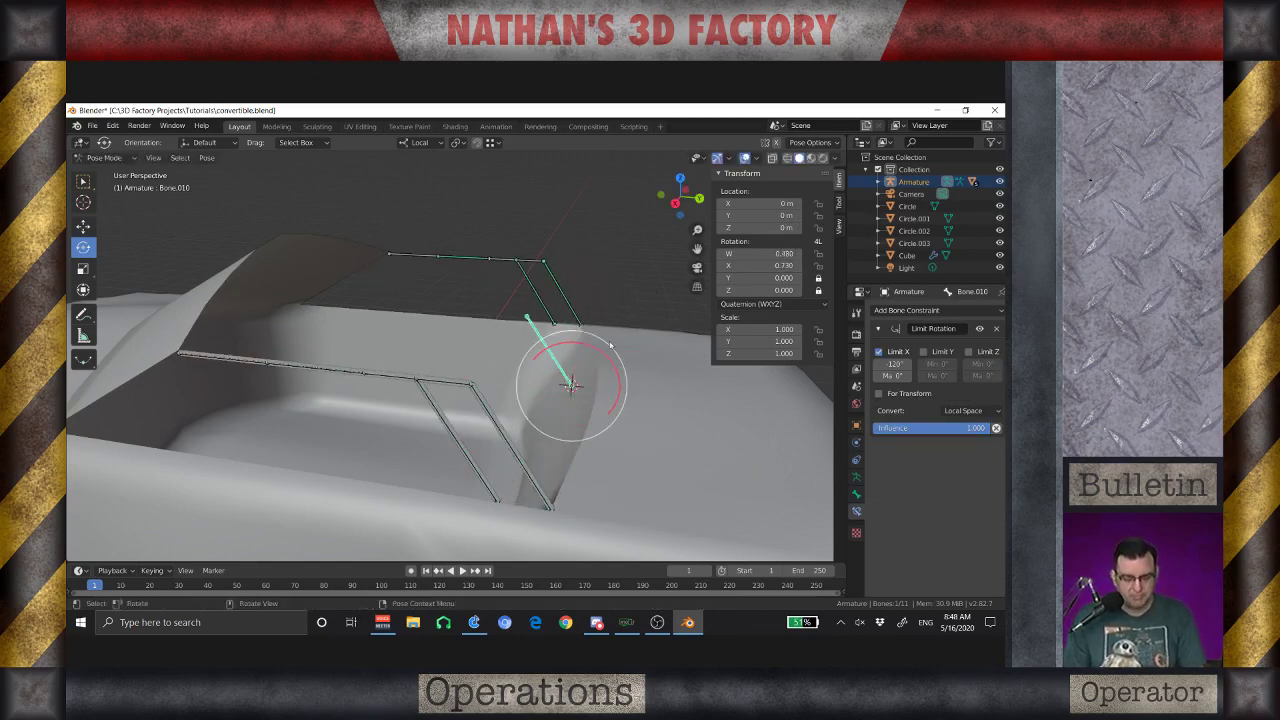
left_click(464, 258)
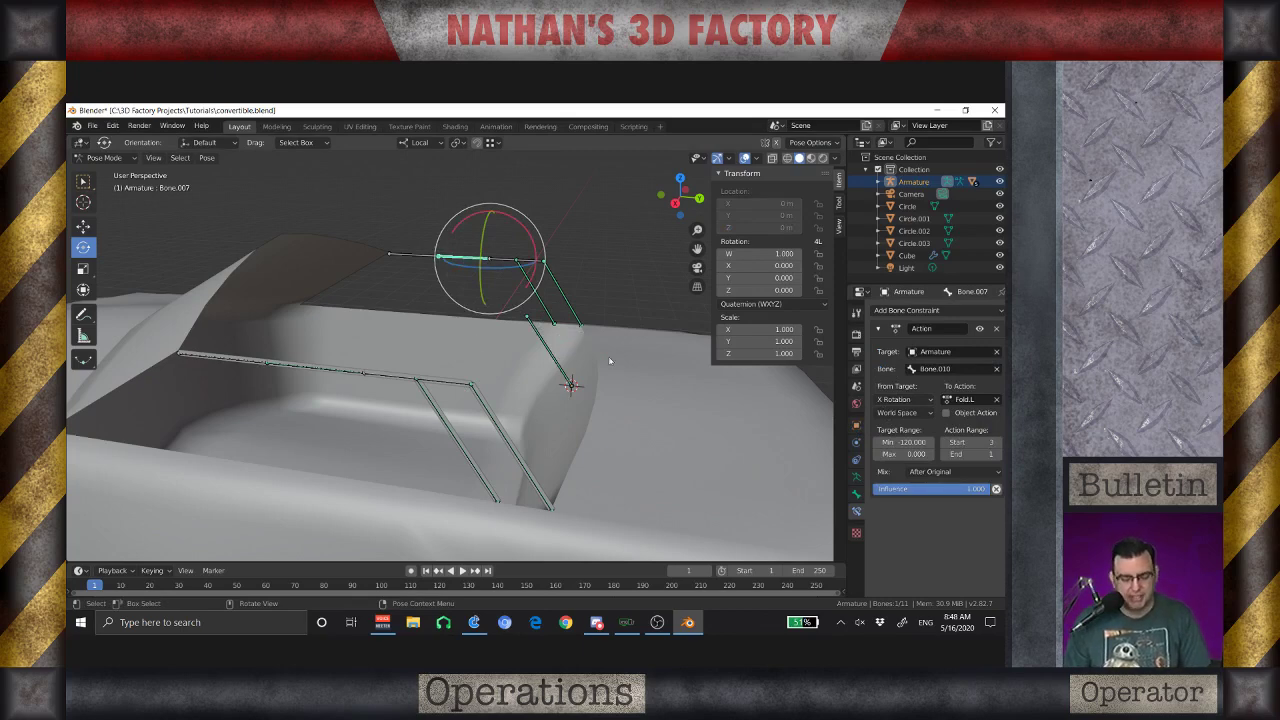
scroll(478, 352, "down", 5)
scroll(478, 352, "up", 3)
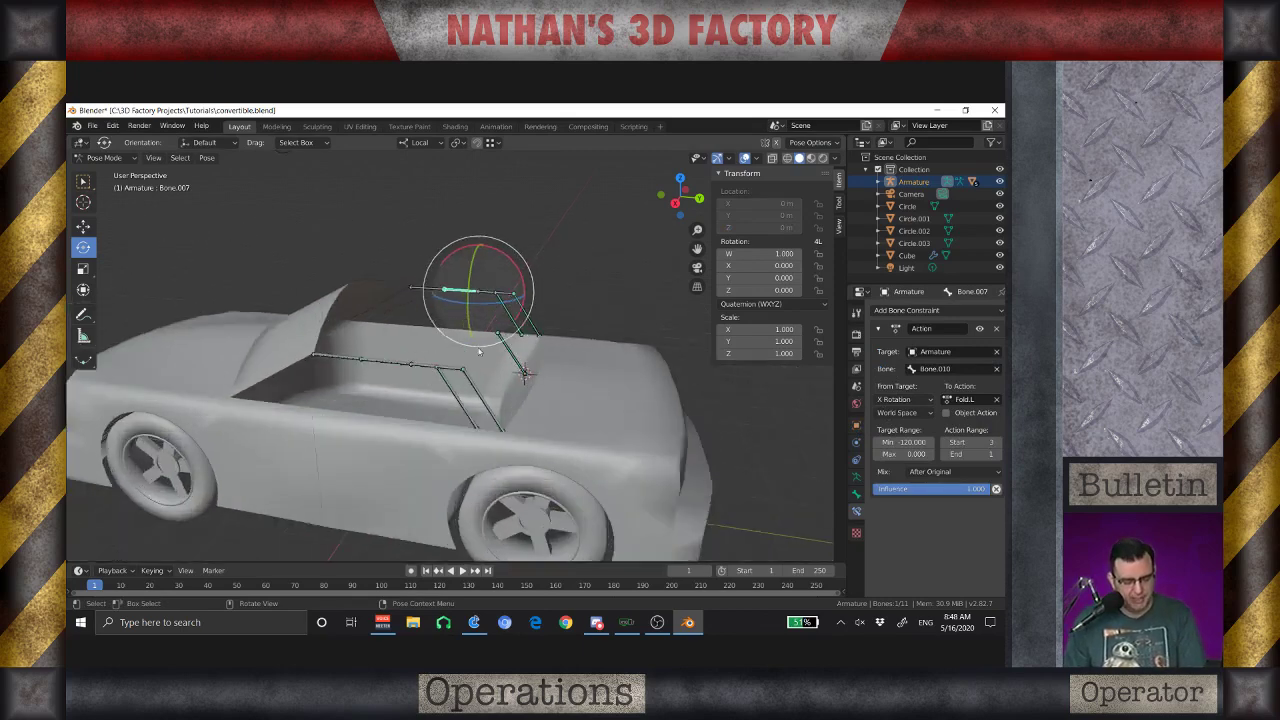
middle_click_drag(478, 352, 440, 290)
scroll(432, 274, "up", 2)
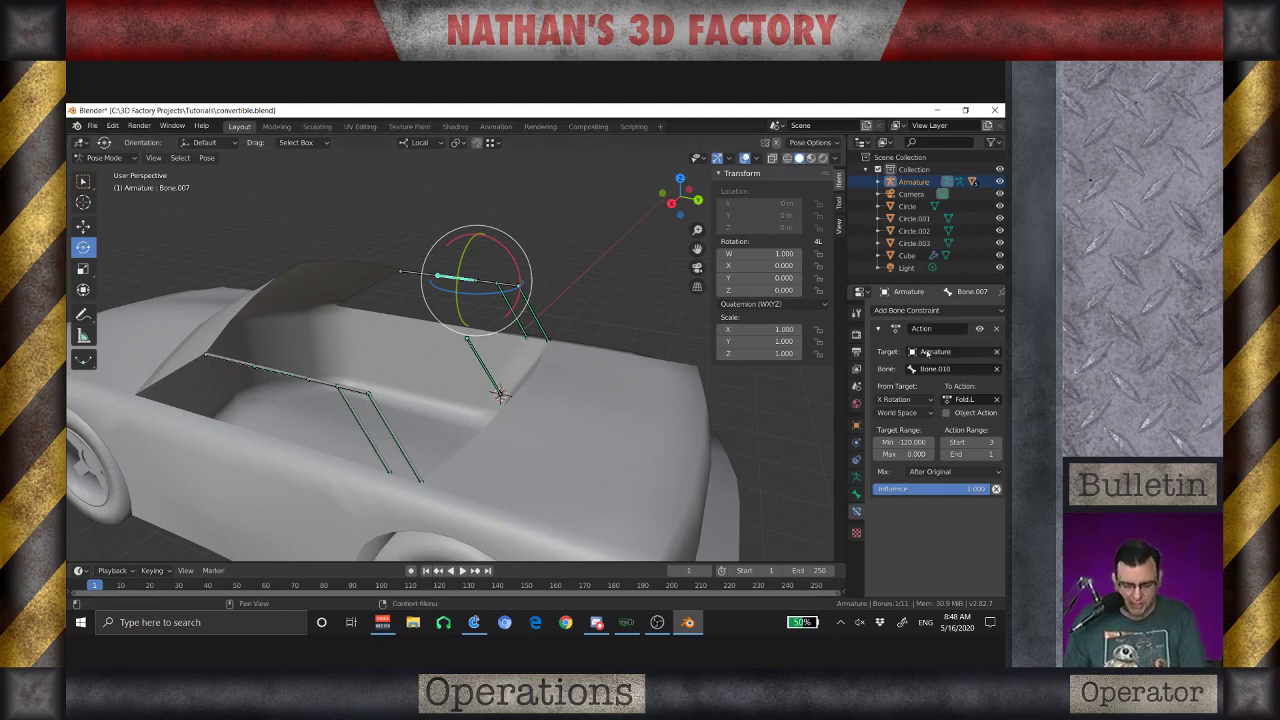
Replace Bone.007's Action constraint with a Copy Rotation constraint, checking Bone.005 along the way
left_click(997, 330)
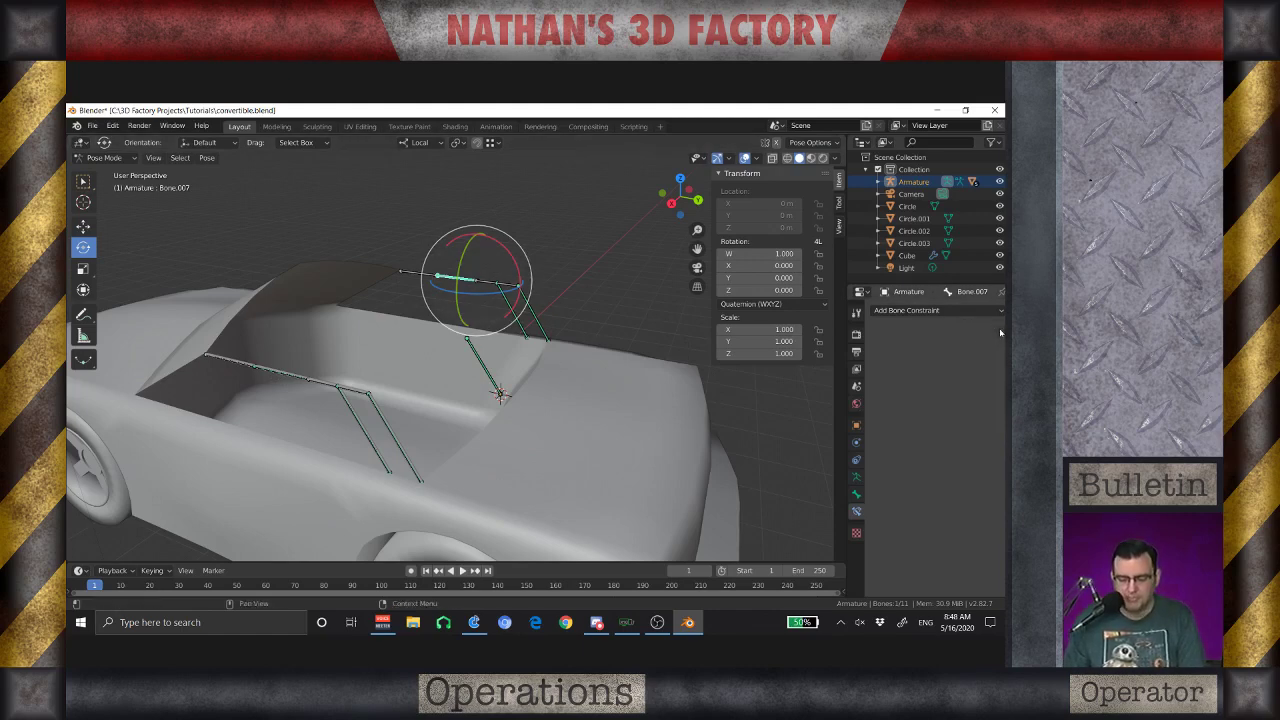
left_click(902, 311)
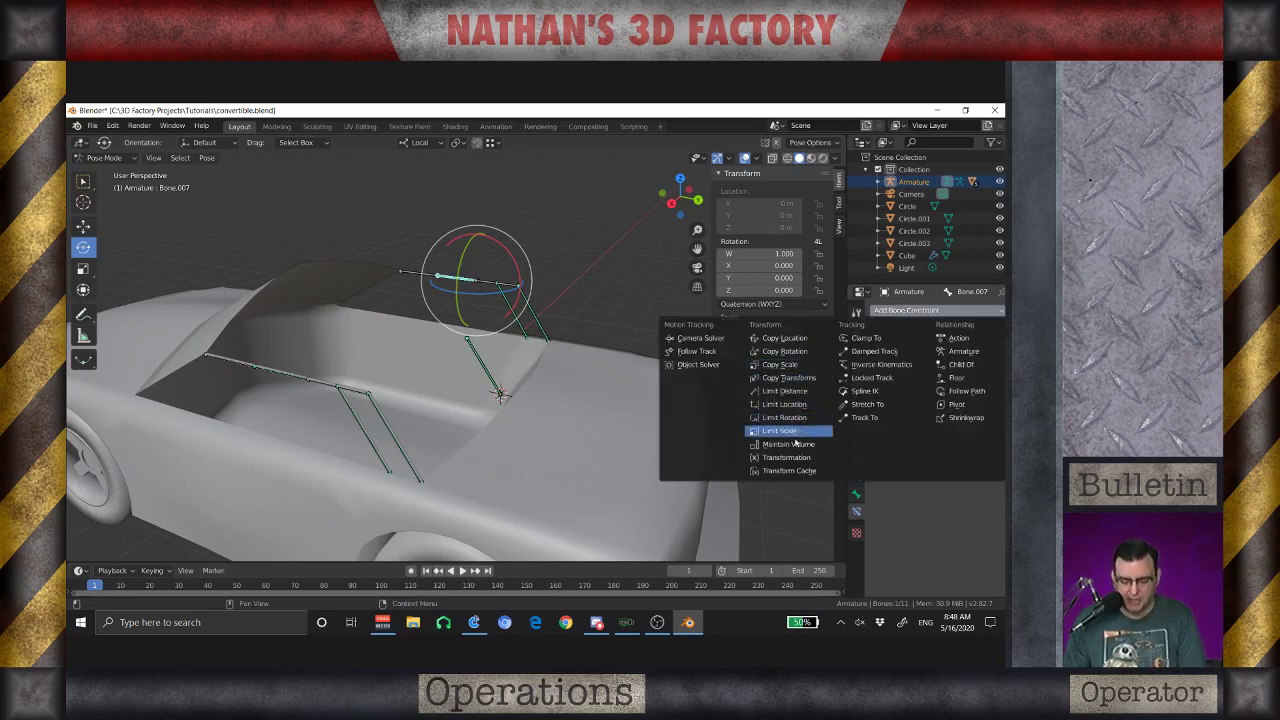
left_click(784, 351)
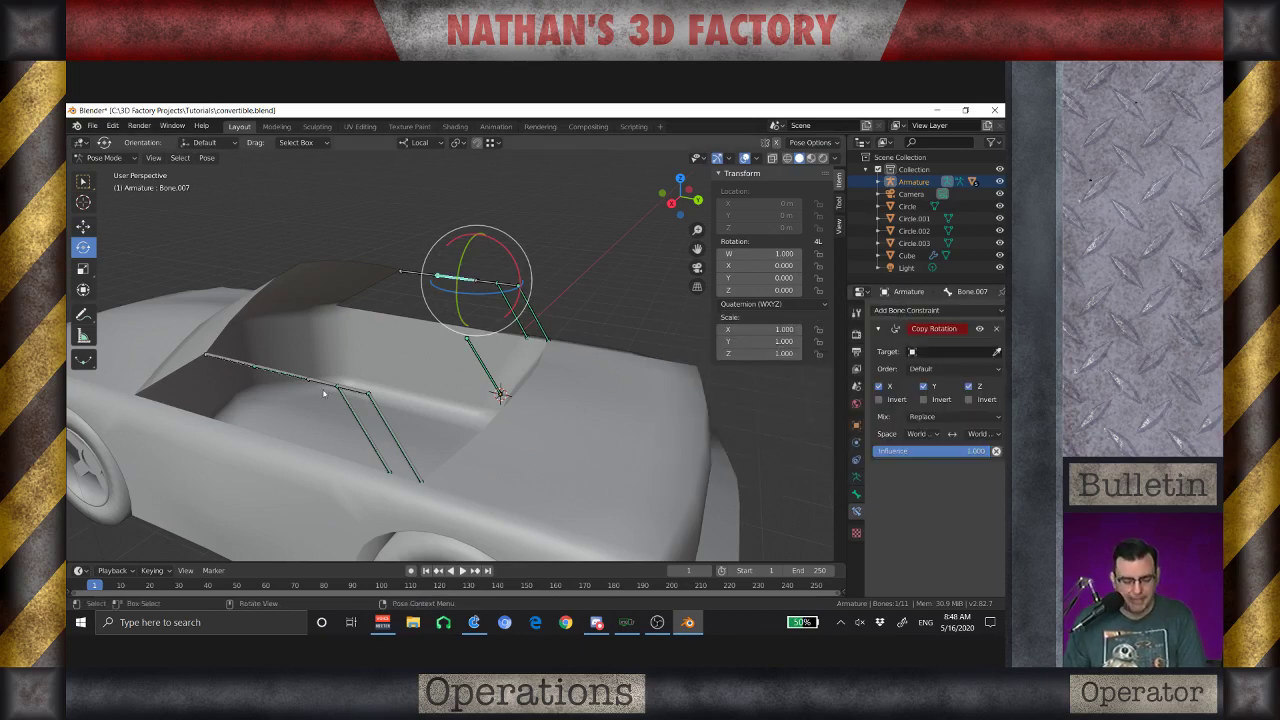
left_click(274, 372)
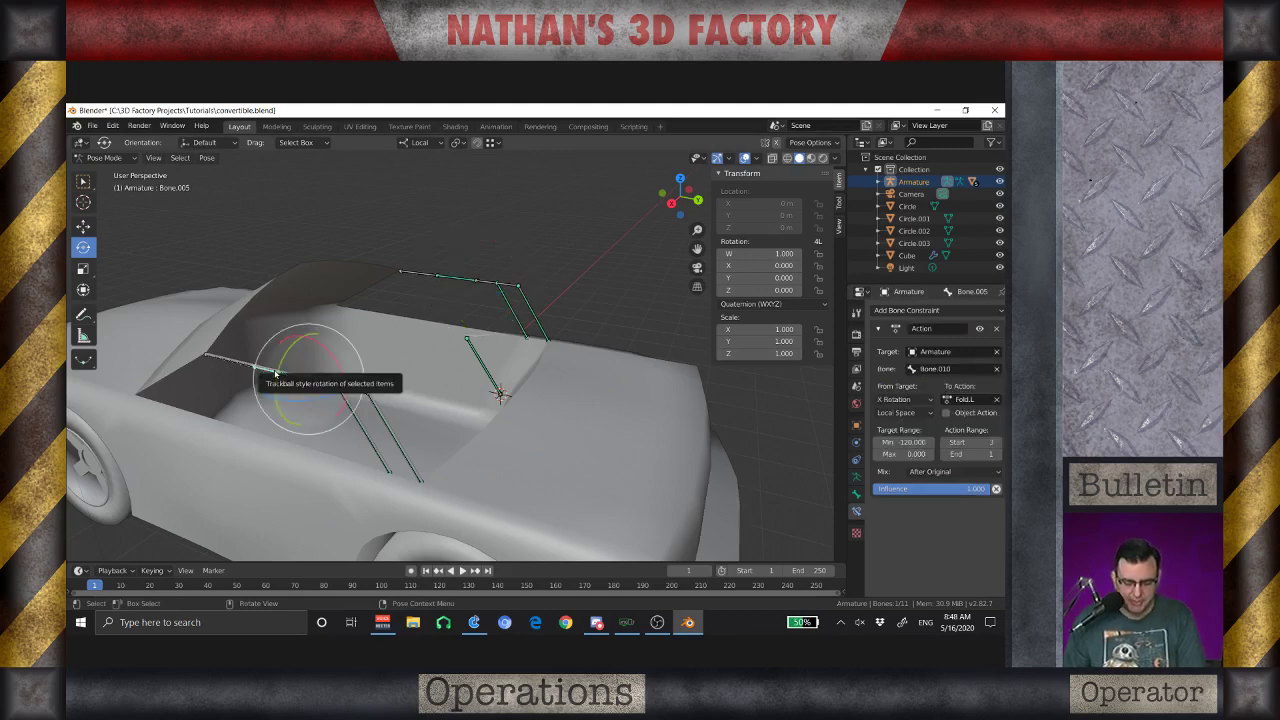
left_click(452, 280)
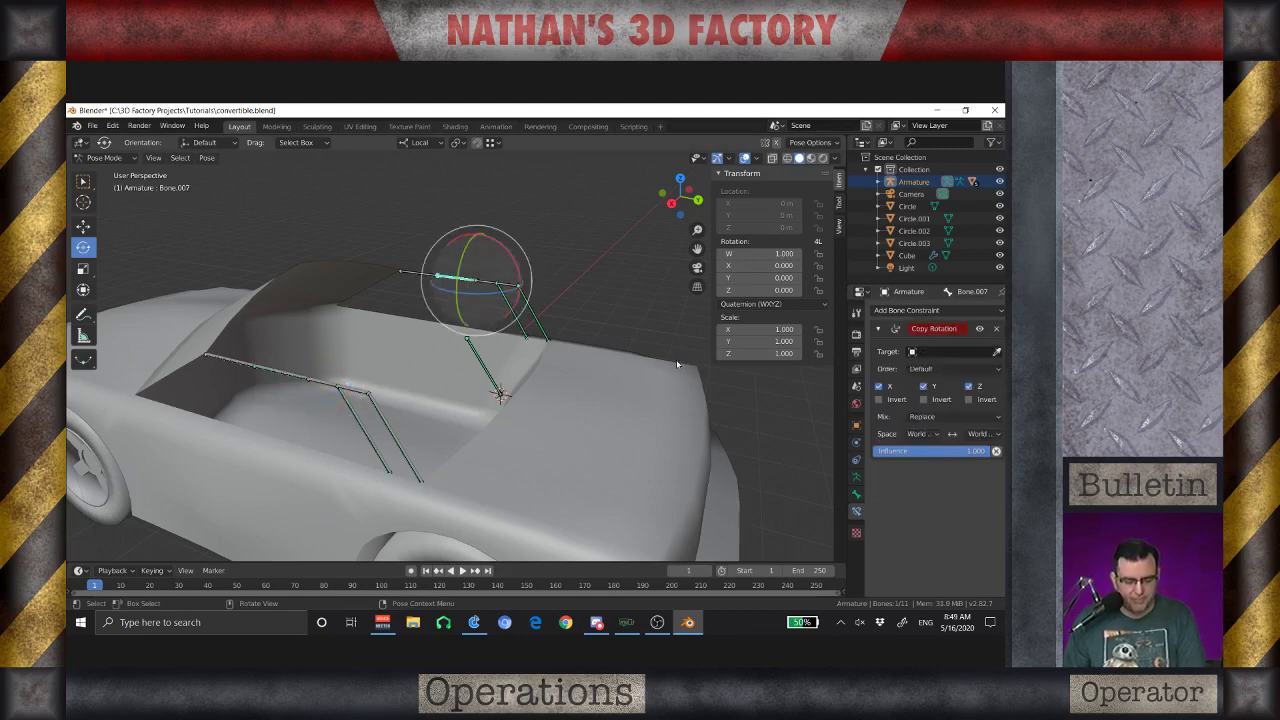
Set both spaces to Local, target Armature's Bone.005, then select Bone.010
left_click(918, 433)
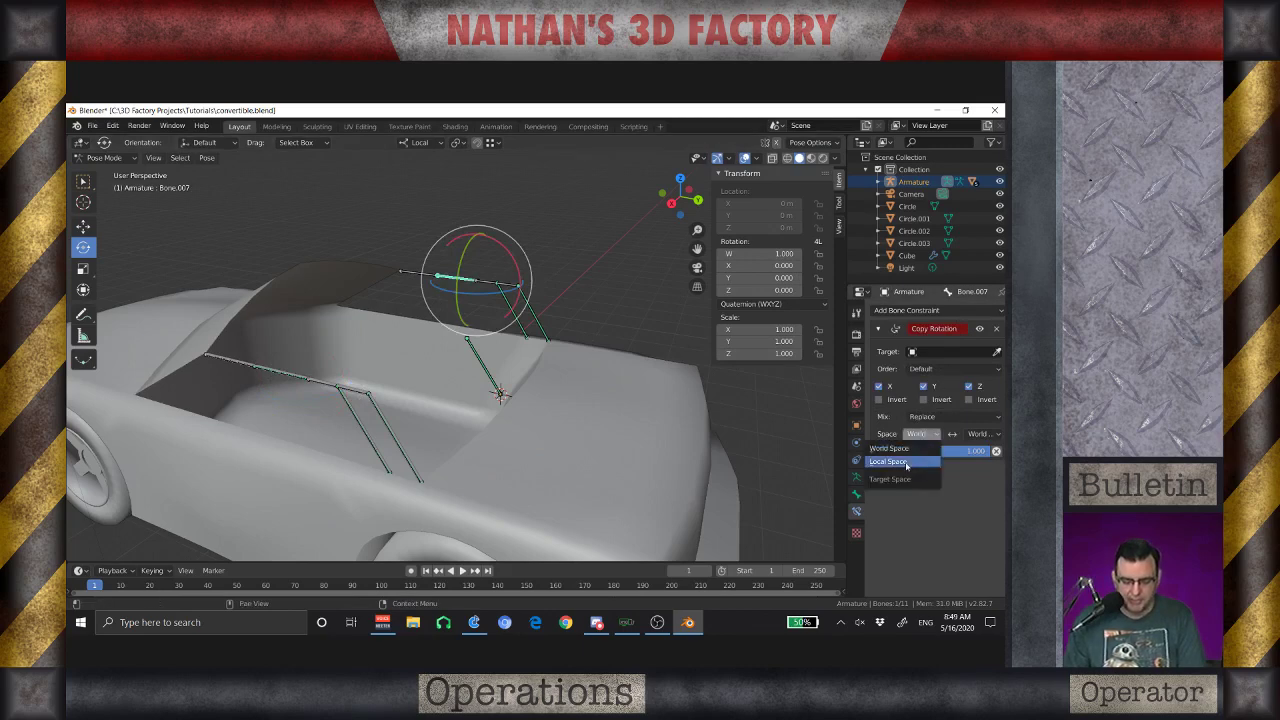
left_click(900, 464)
left_click(970, 434)
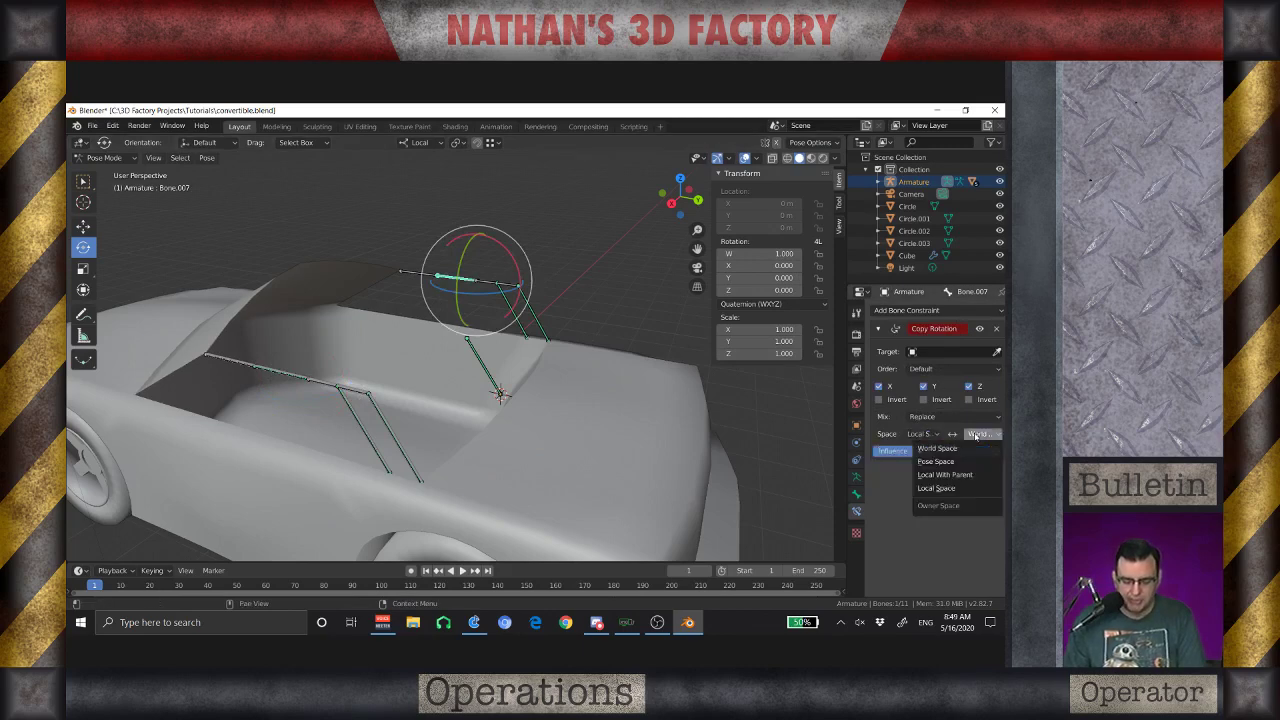
left_click(945, 491)
left_click(921, 355)
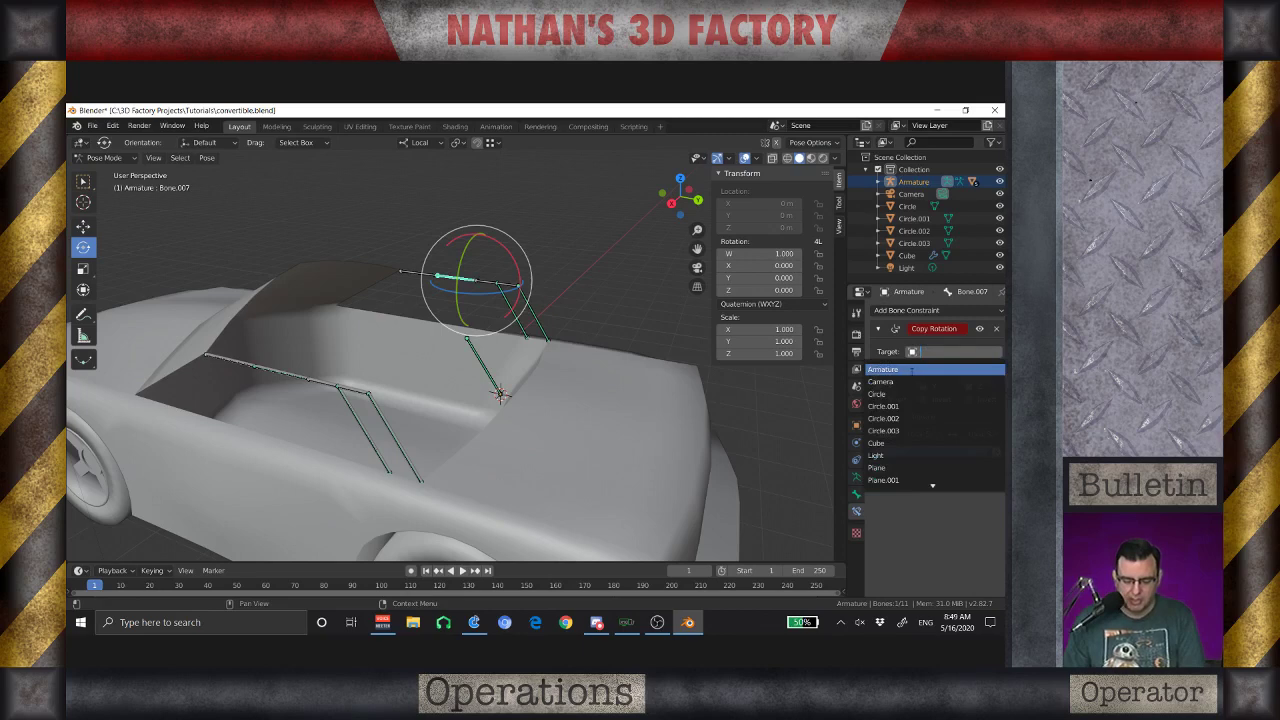
left_click(914, 372)
left_click(930, 370)
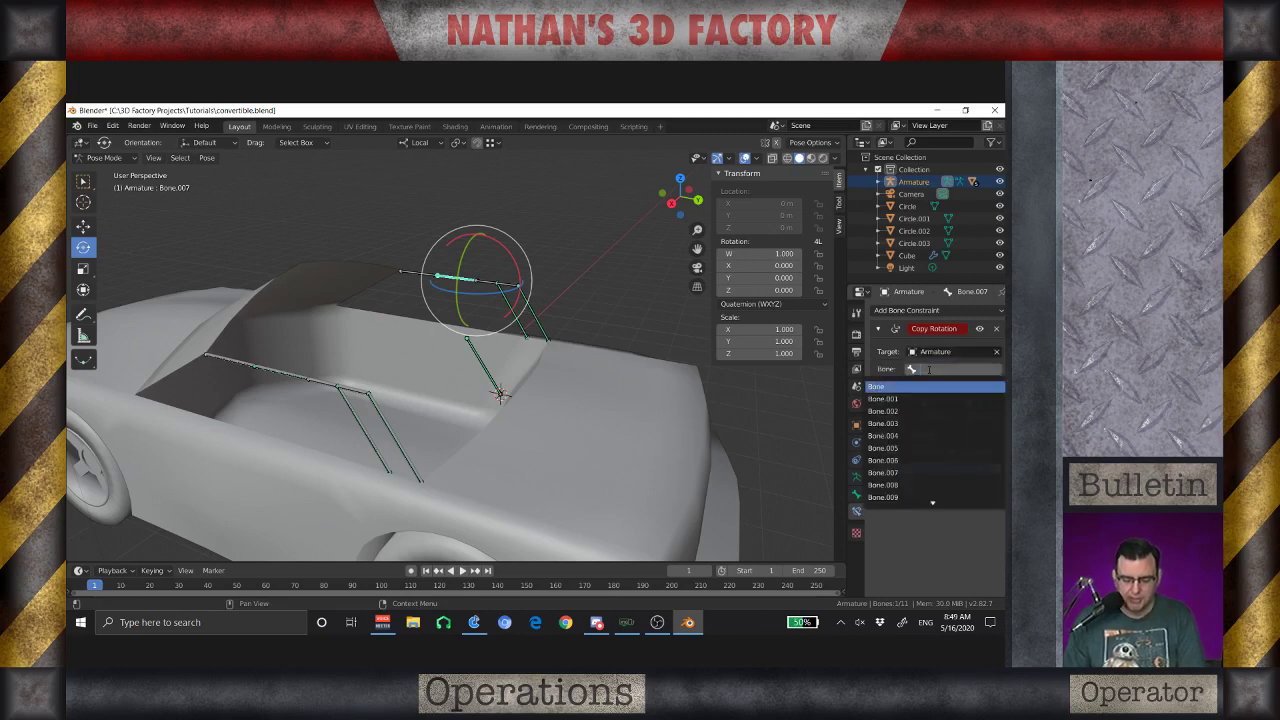
left_click(903, 452)
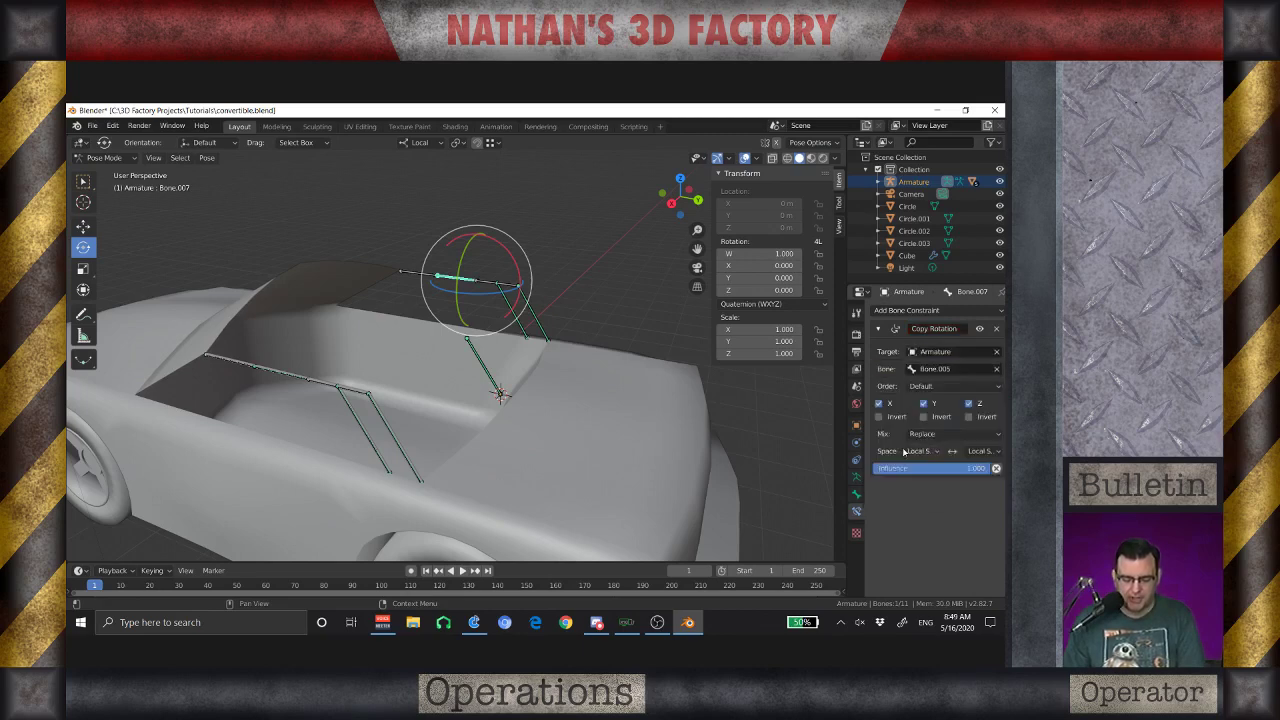
left_click(482, 366)
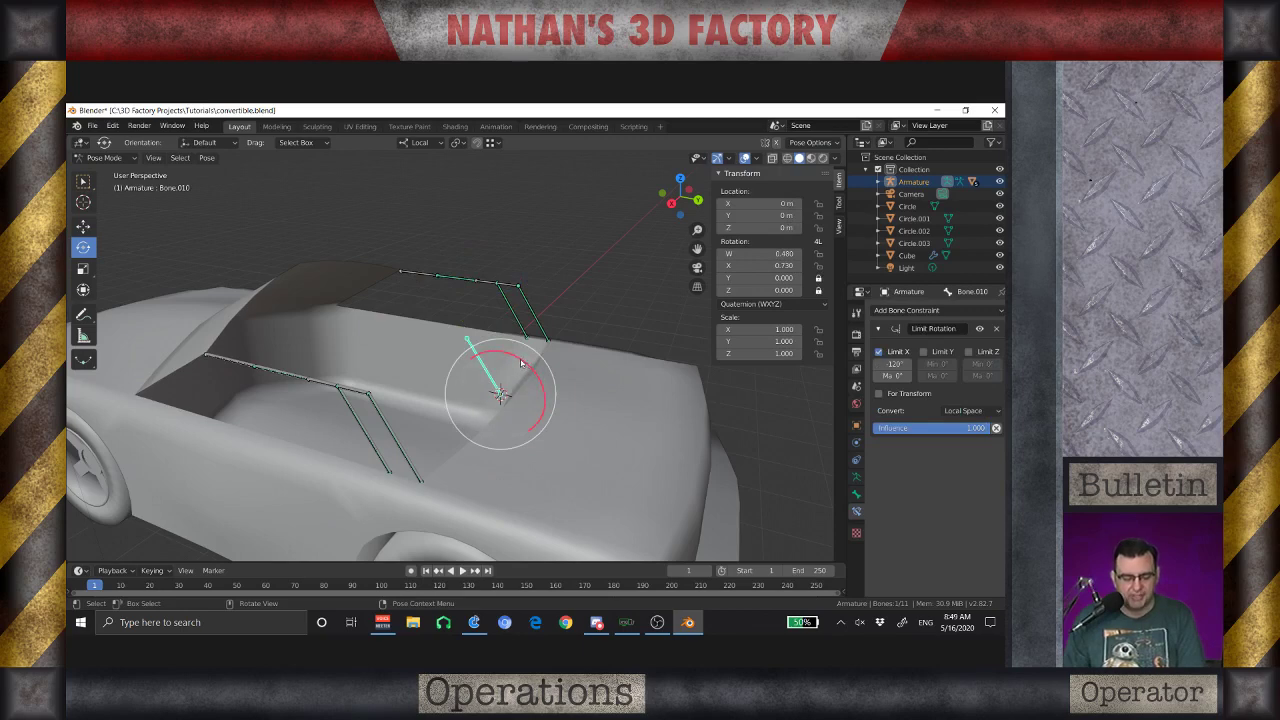
Rotate Bone.010 about X to fold the roof partway, then inspect the roof bones
left_click_drag(527, 363, 625, 508)
left_click(418, 221)
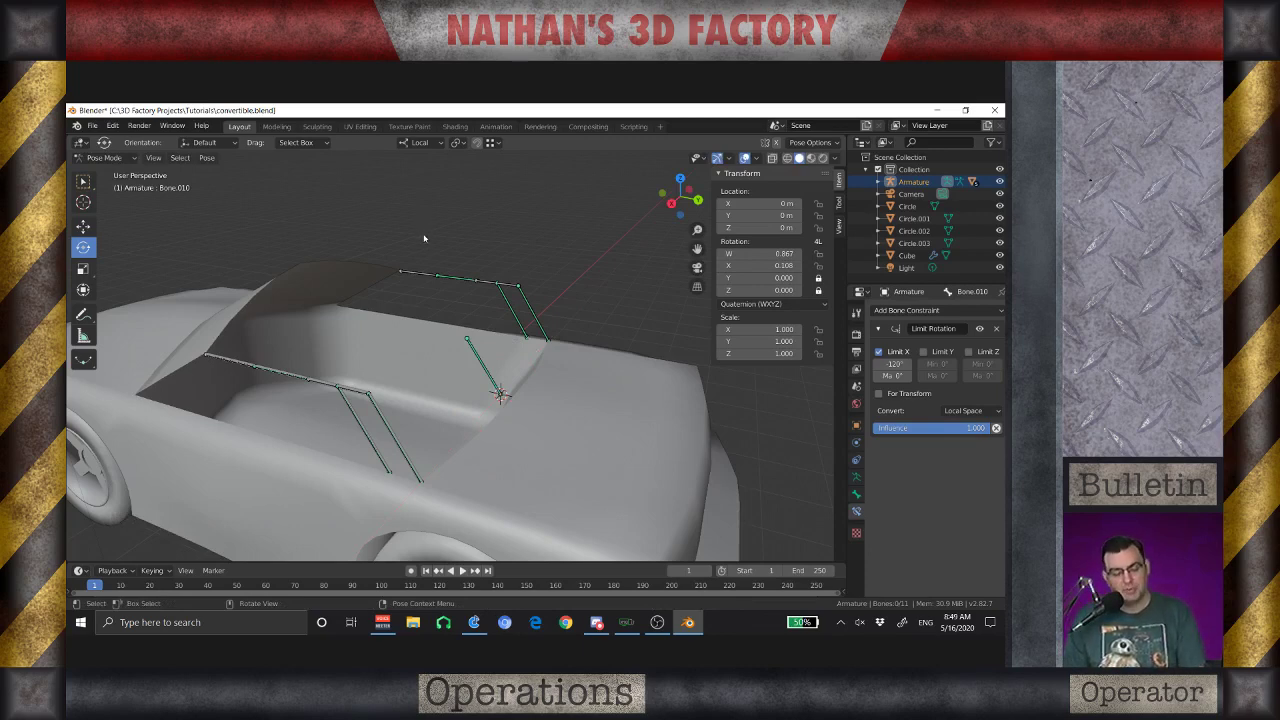
middle_click_drag(446, 333, 418, 400)
scroll(418, 400, "down", 2)
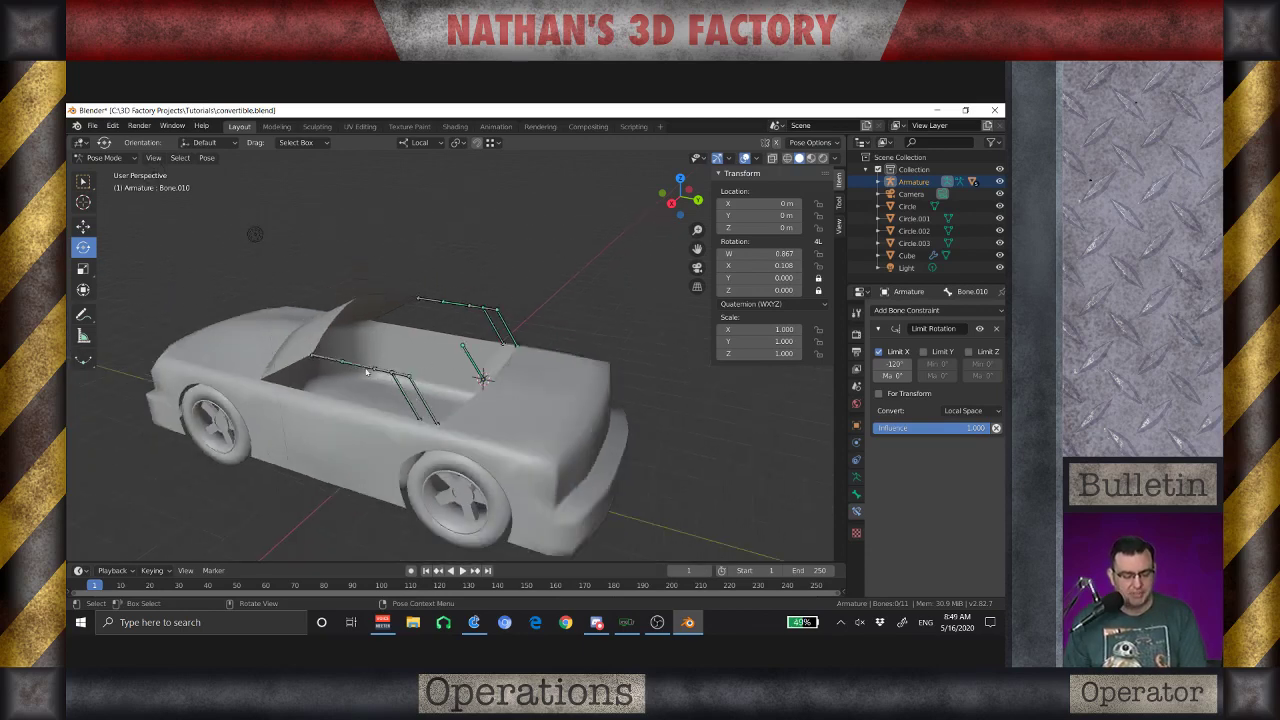
scroll(405, 322, "up", 4)
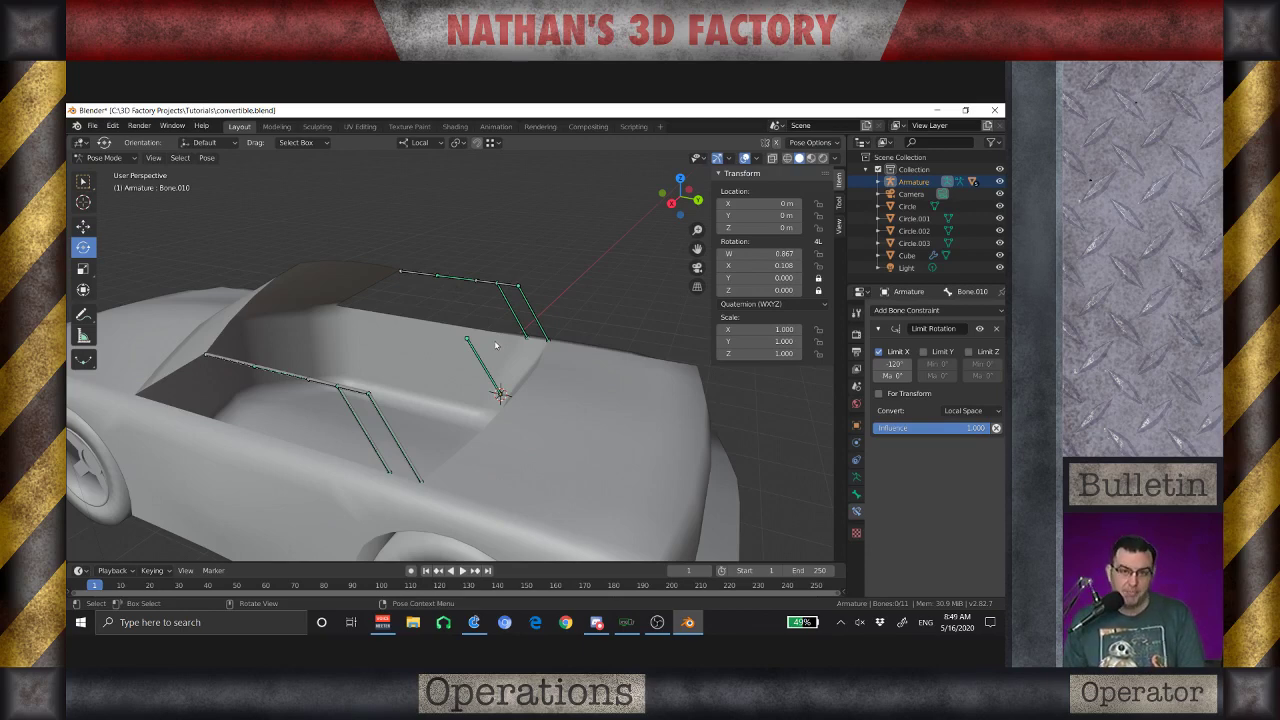
scroll(471, 303, "down", 5)
scroll(471, 303, "up", 3)
middle_click_drag(471, 303, 364, 367)
middle_click_drag(384, 322, 355, 357)
scroll(397, 352, "up", 2)
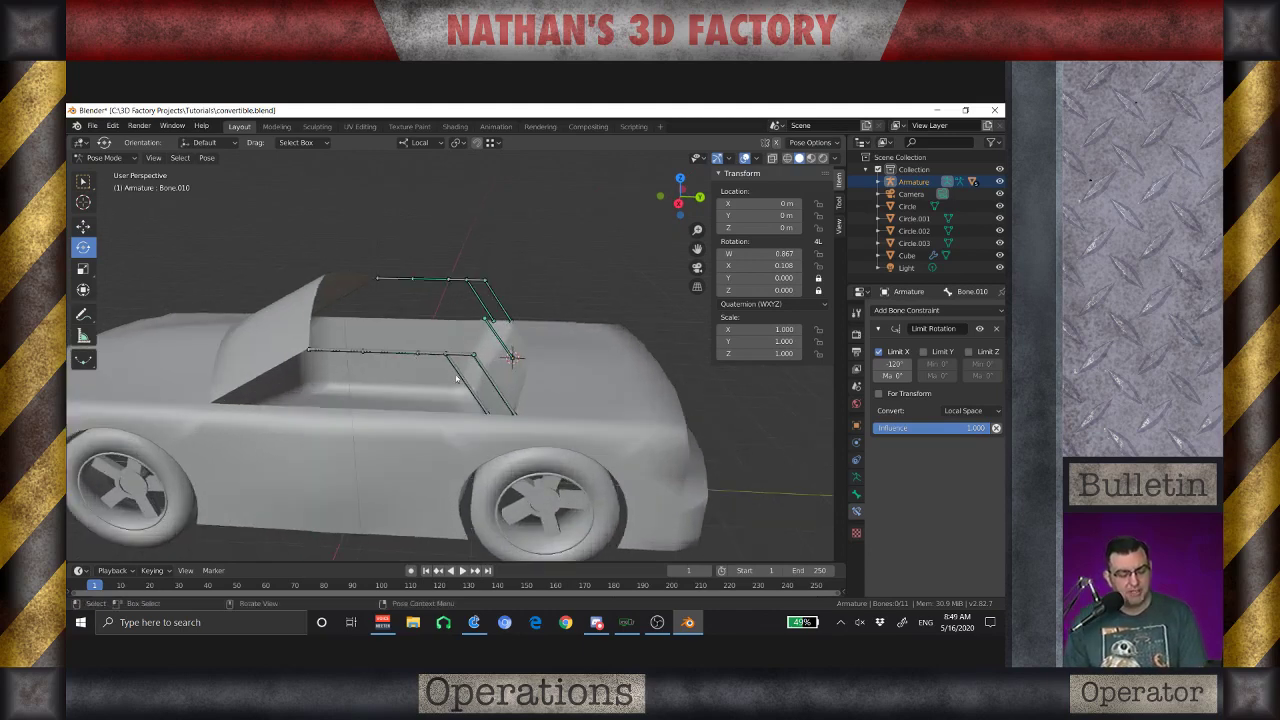
middle_click_drag(445, 373, 396, 348)
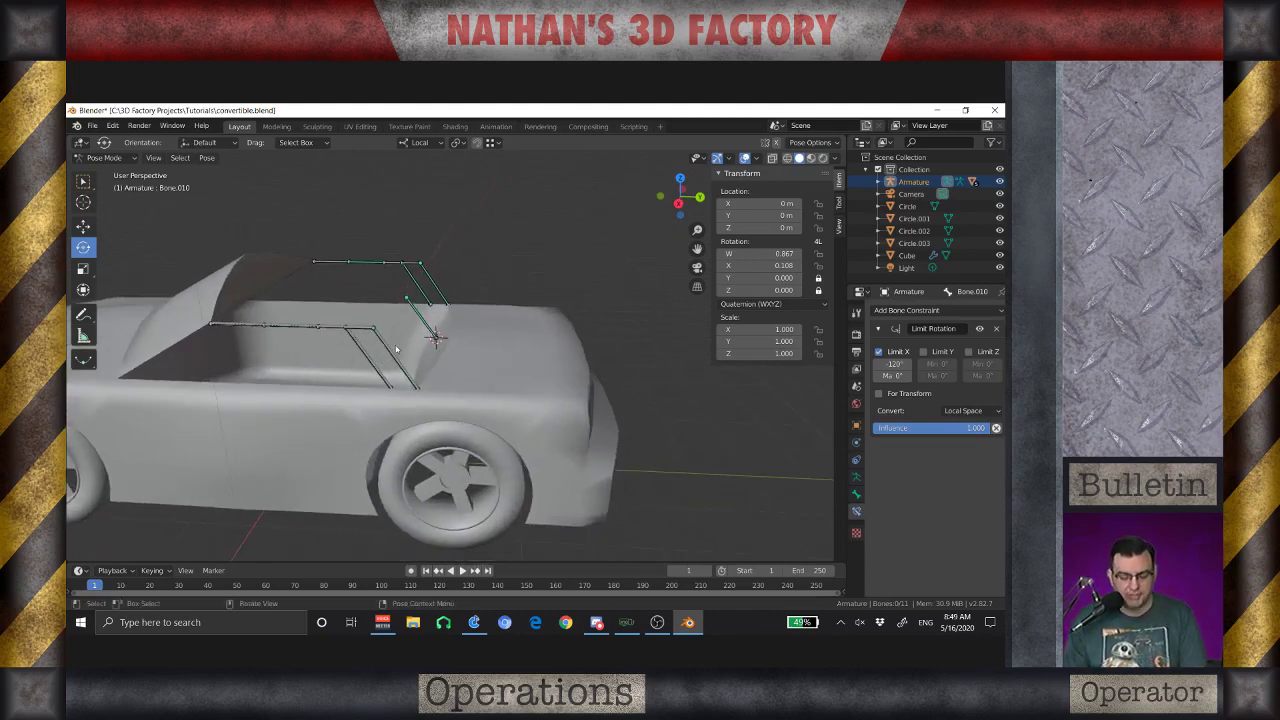